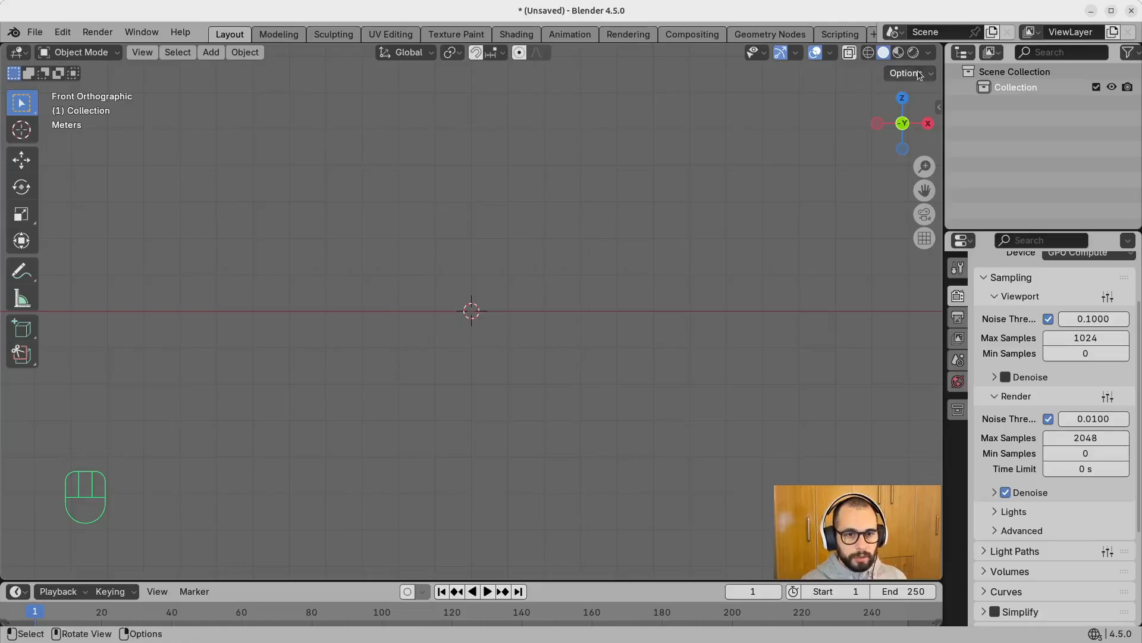
Step: Show the Z axis line in the viewport overlays
{"action": "left_click", "coordinate": [832, 53]}
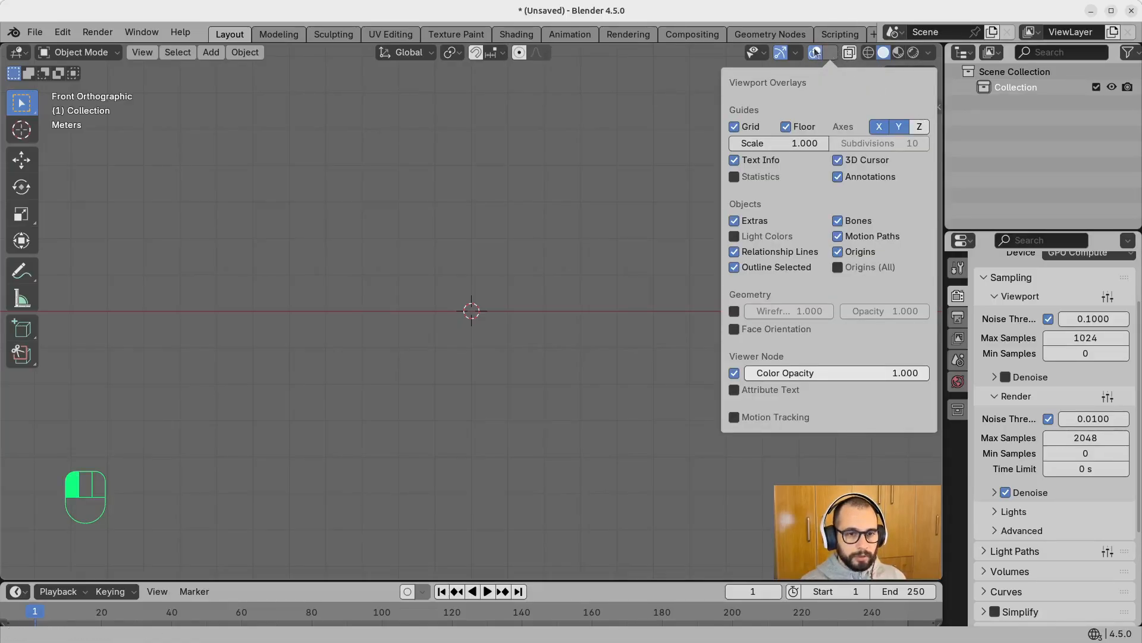
{"action": "left_click", "coordinate": [815, 52]}
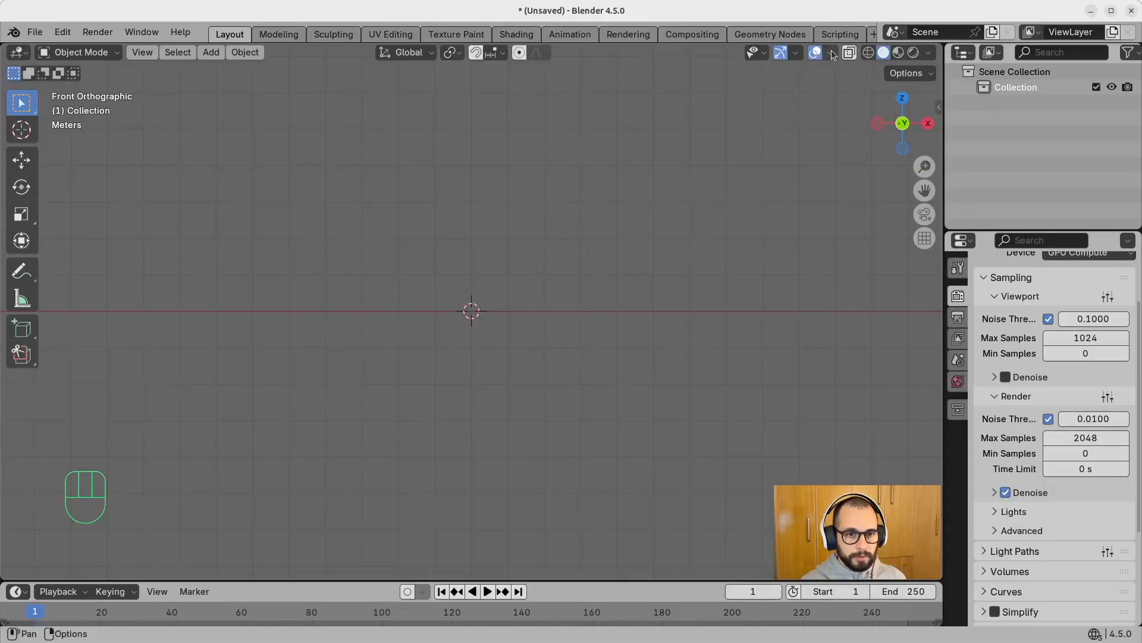
{"action": "left_click", "coordinate": [832, 53]}
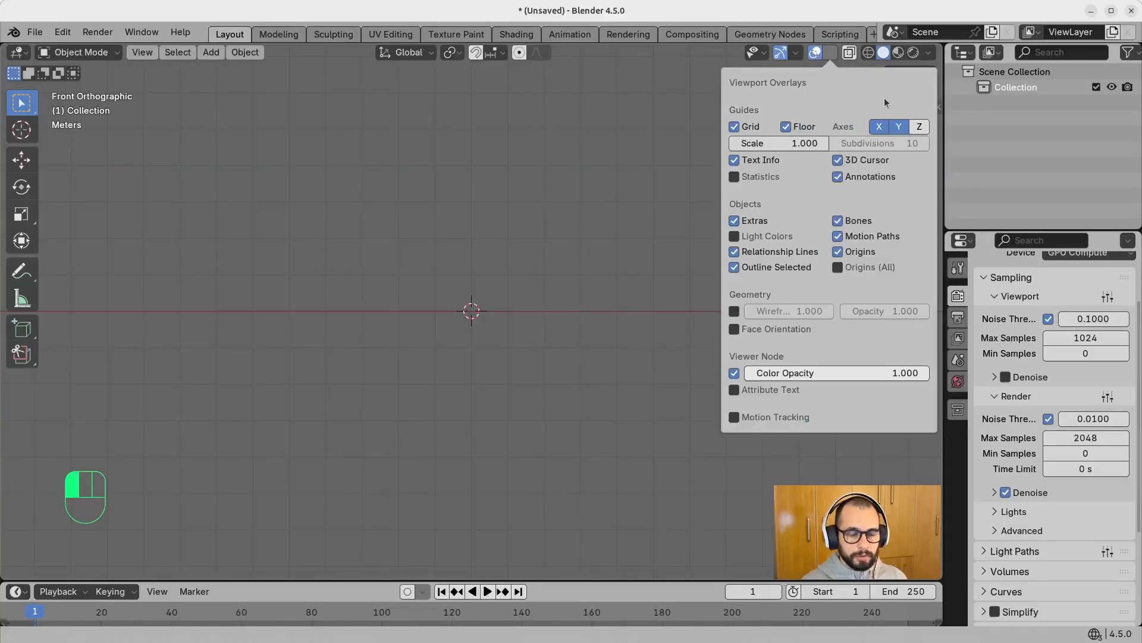
{"action": "left_click", "coordinate": [922, 126]}
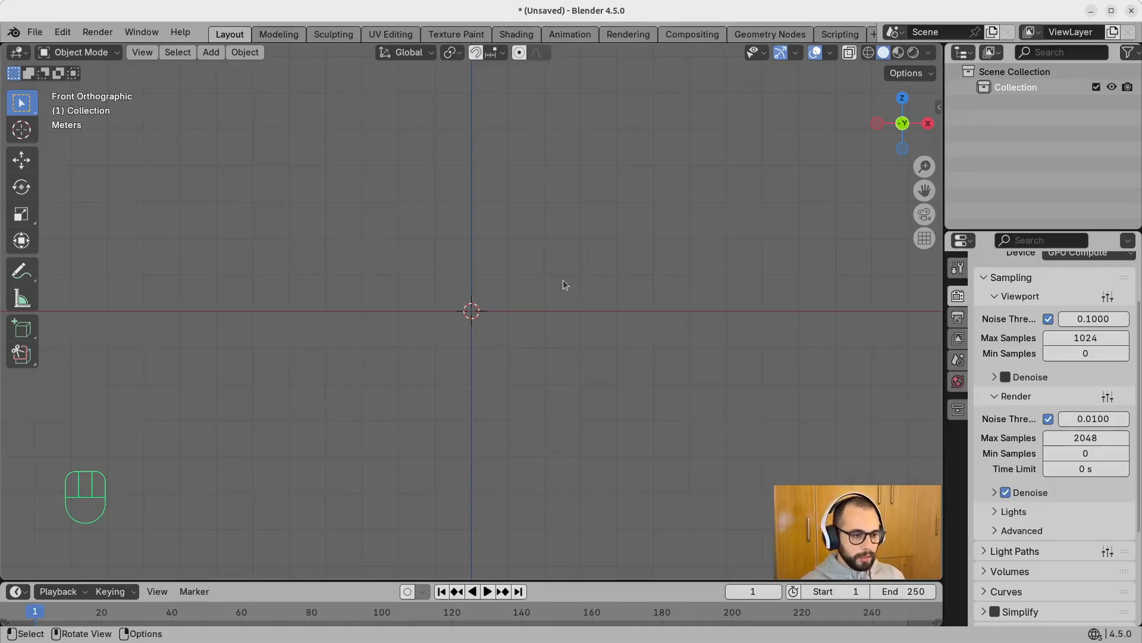
Step: Add a plane mesh at the world origin
{"action": "key", "text": "shift"}
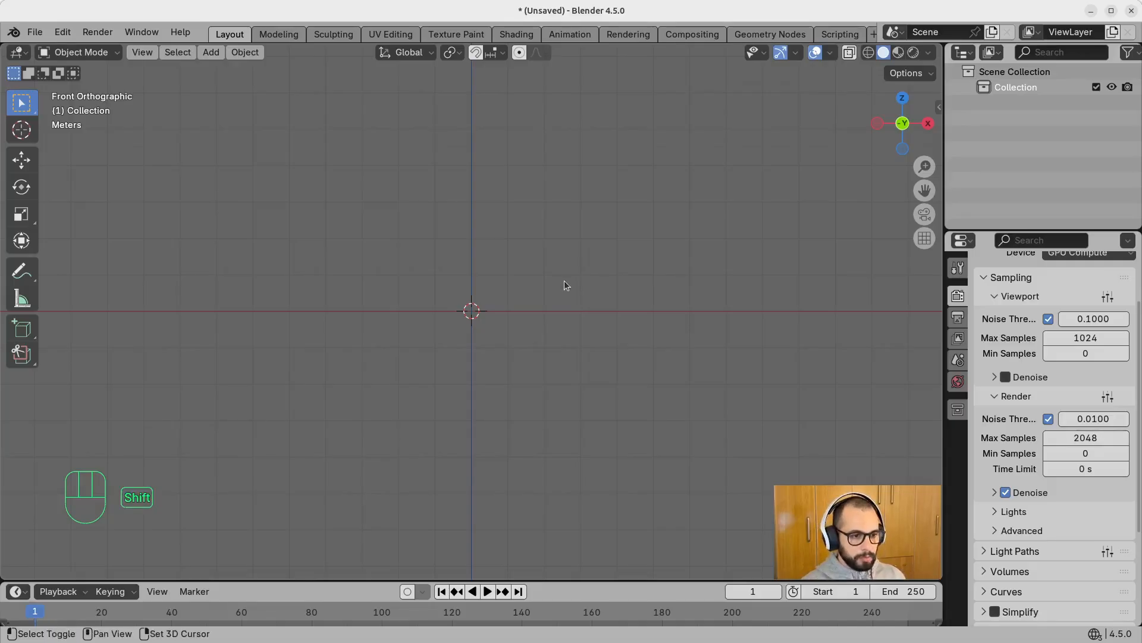
{"action": "key", "text": "shift+a"}
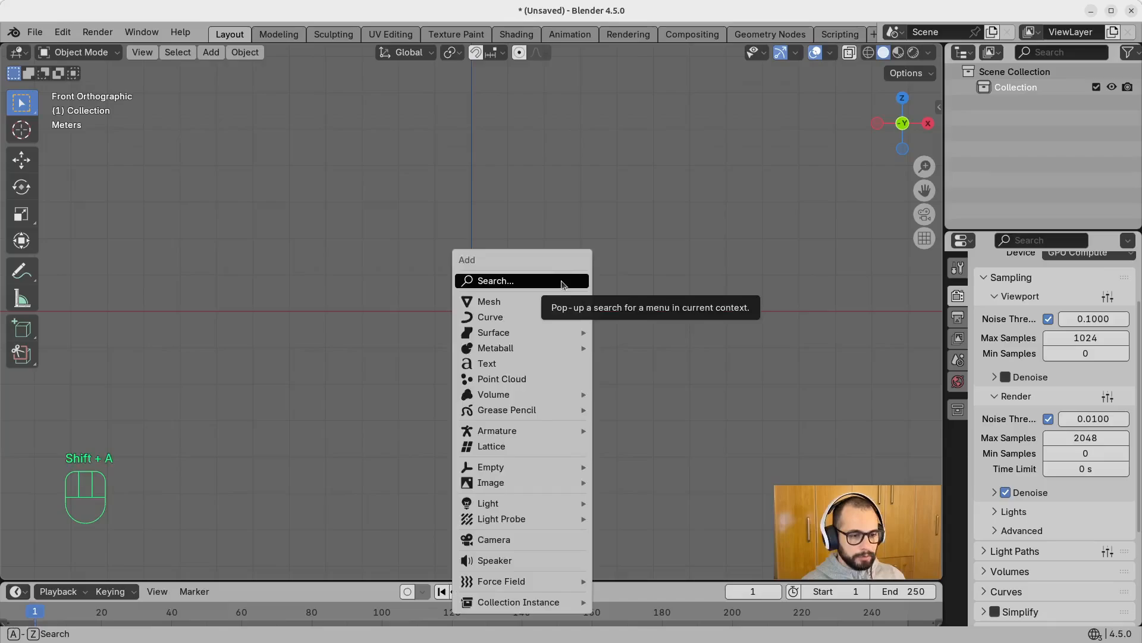
{"action": "left_click", "coordinate": [563, 282]}
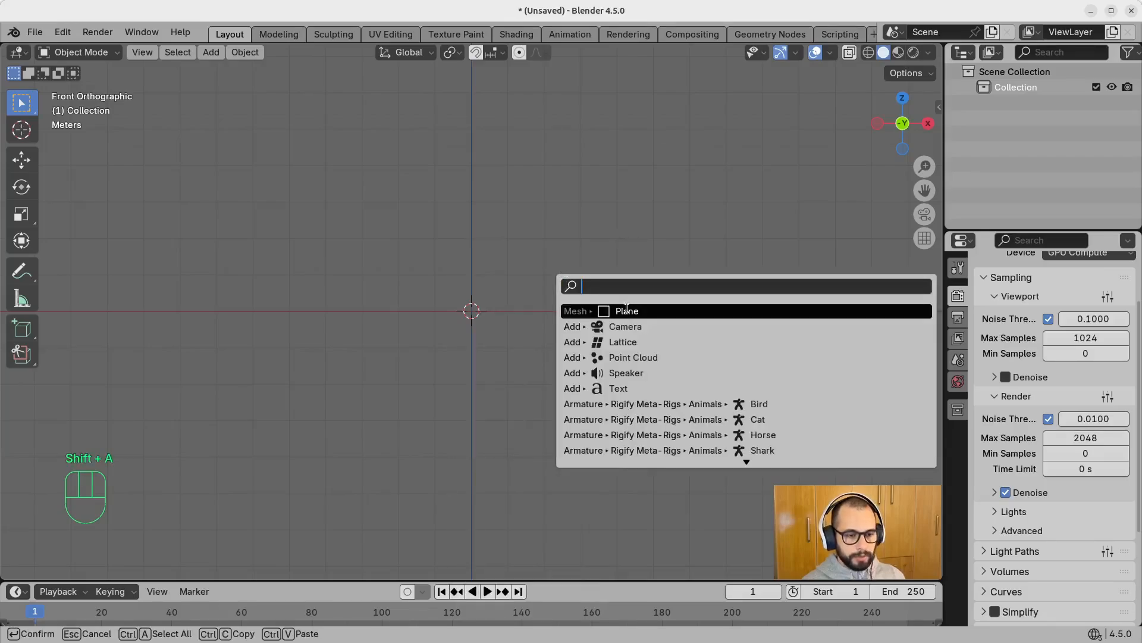
{"action": "left_click", "coordinate": [628, 310]}
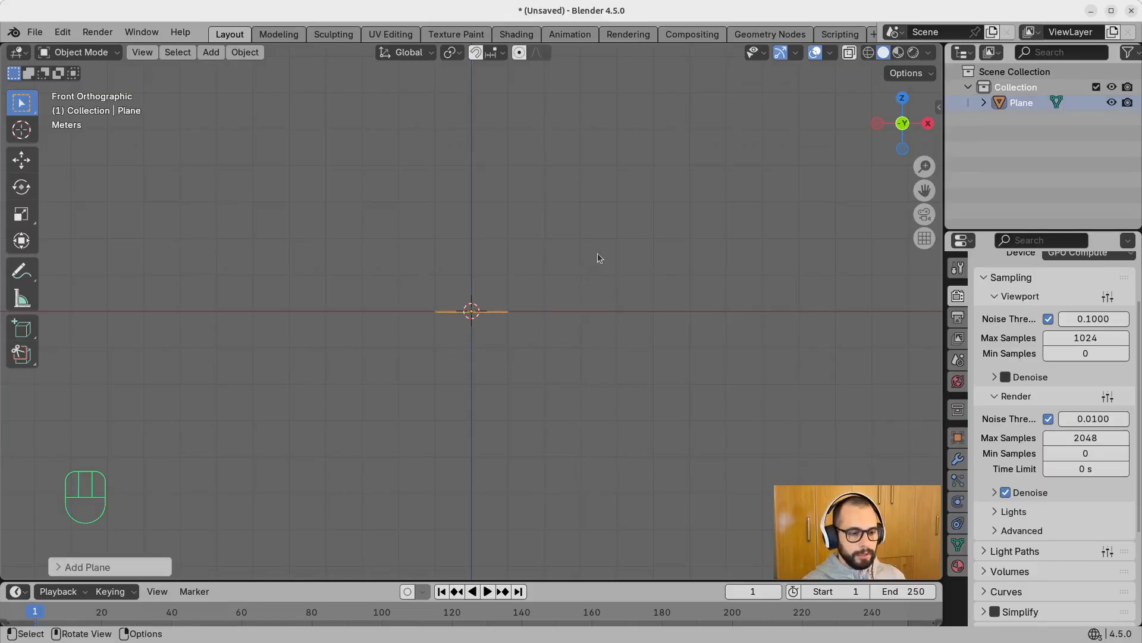
{"action": "middle_click_drag", "start_coordinate": [598, 257], "coordinate": [479, 304]}
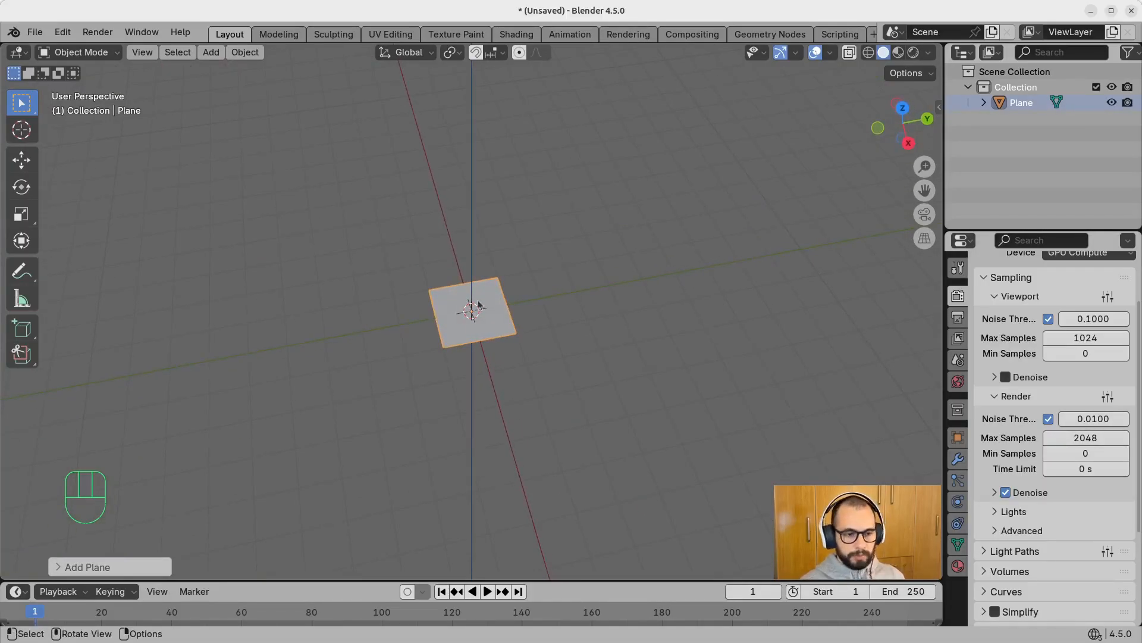
Step: In Edit Mode, scale the whole plane to about 3 times along X and about 1.52 times along Y
{"action": "key", "text": "KP_7"}
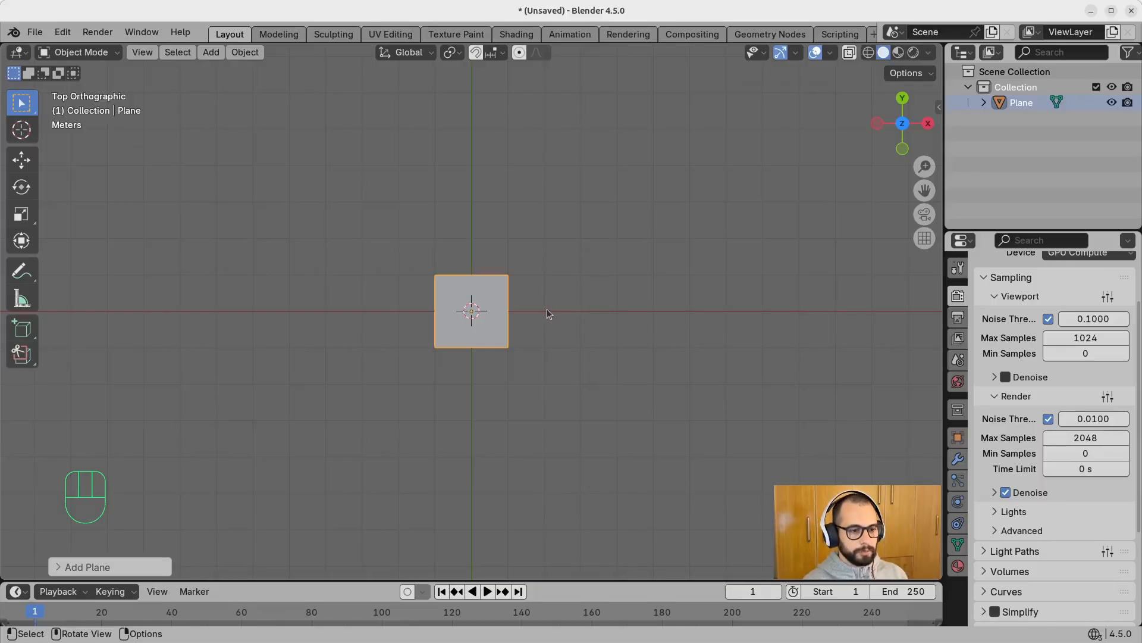
{"action": "key", "text": "Tab"}
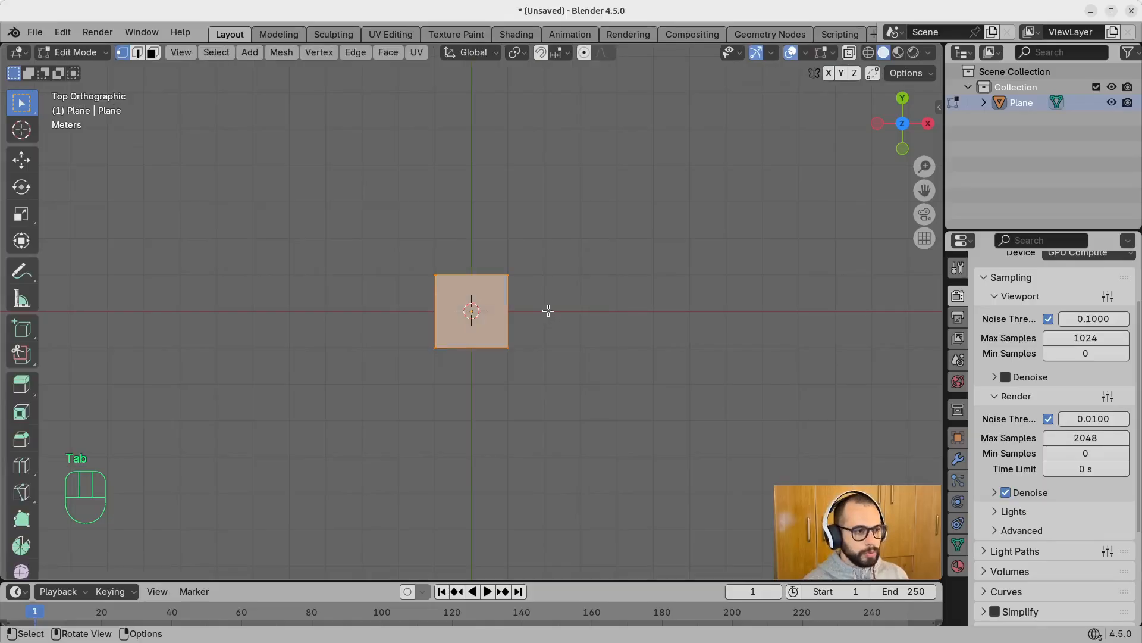
{"action": "left_click", "coordinate": [404, 251]}
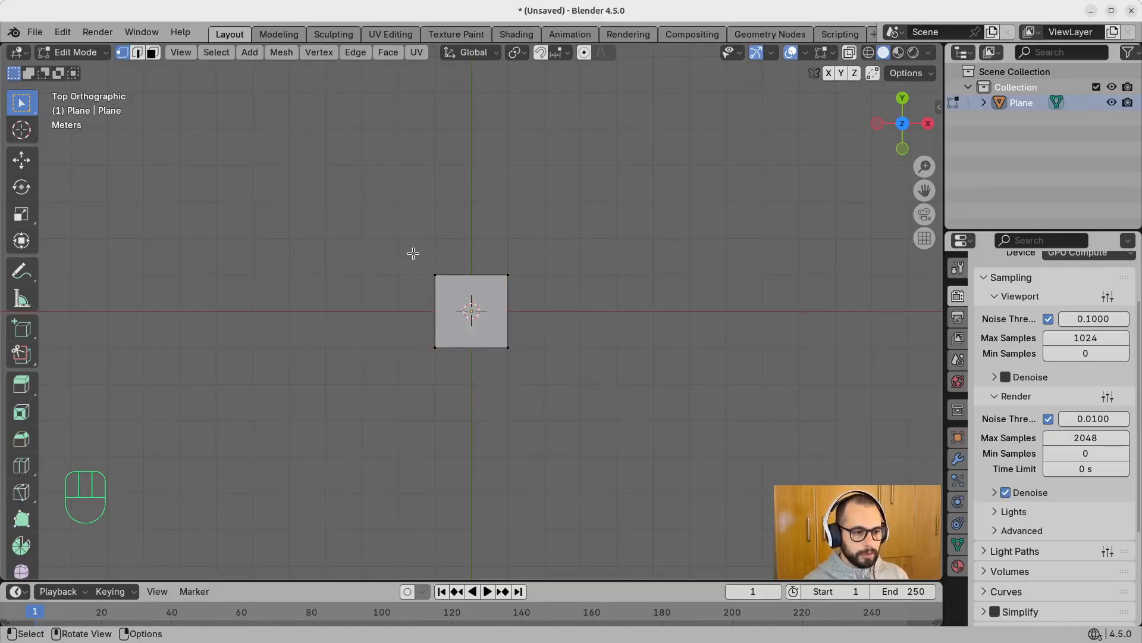
{"action": "key", "text": "a"}
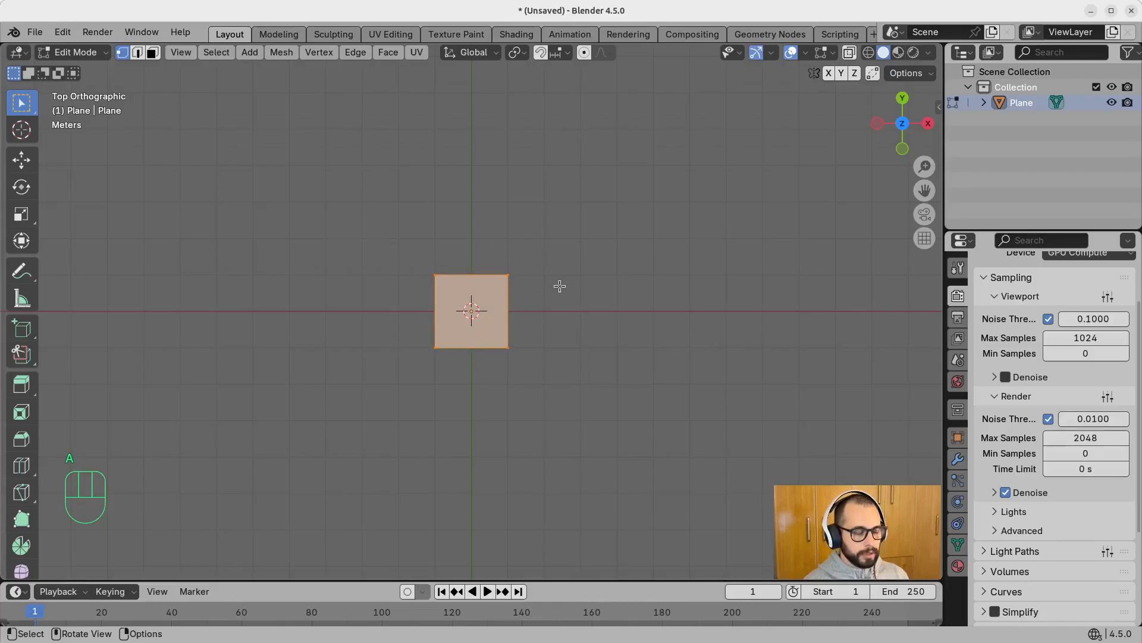
{"action": "key", "text": "s"}
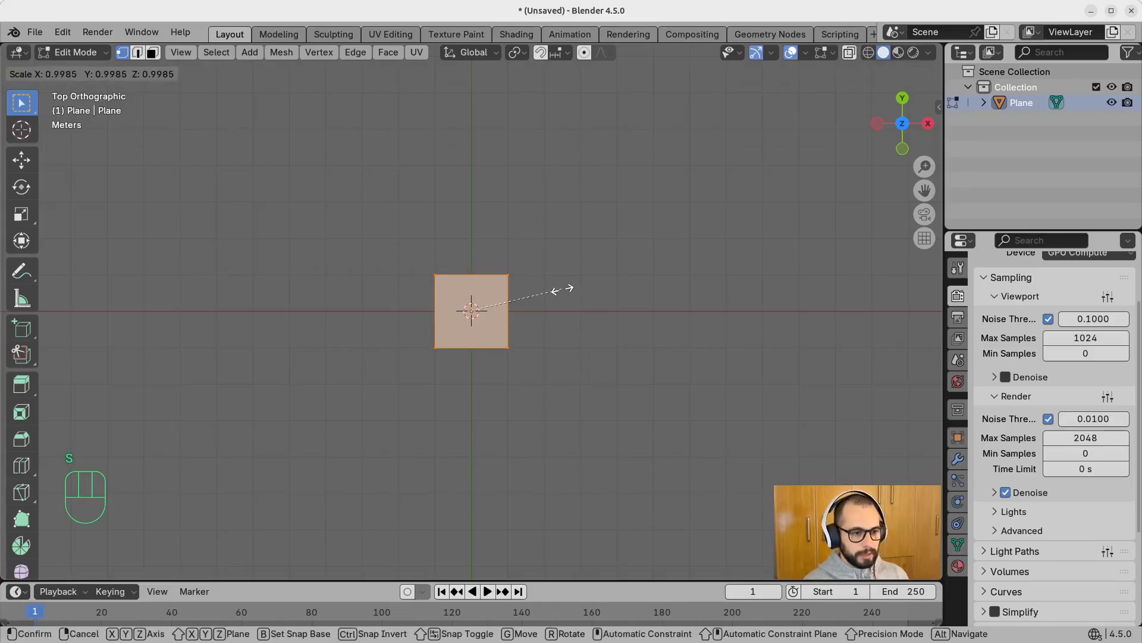
{"action": "key", "text": "x"}
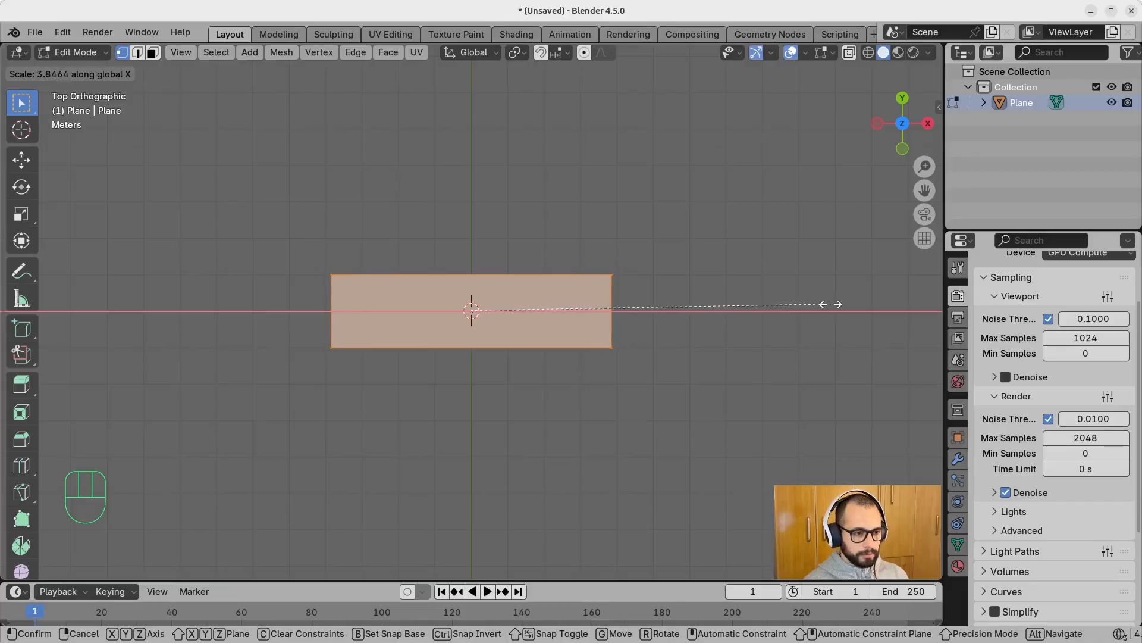
{"action": "left_click", "coordinate": [749, 321]}
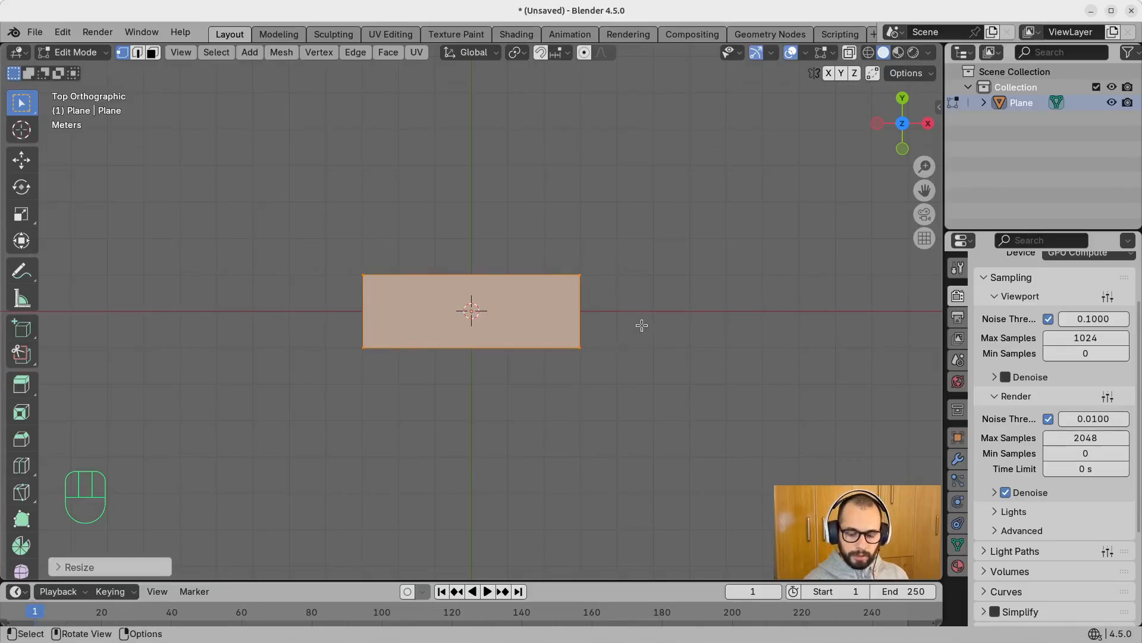
{"action": "key", "text": "s"}
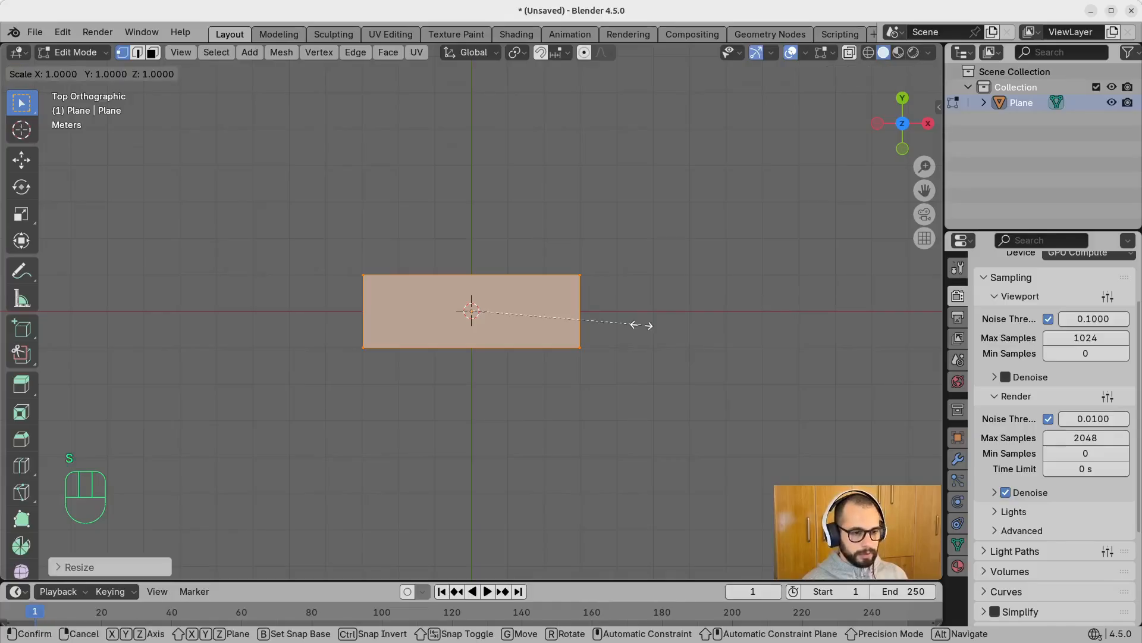
{"action": "key", "text": "y"}
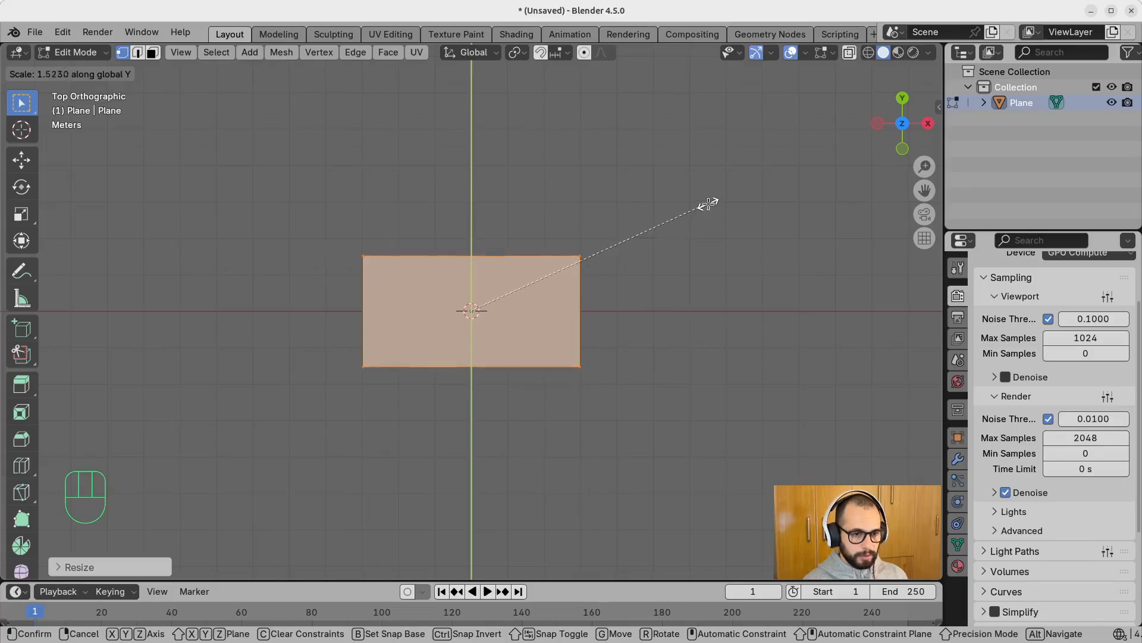
{"action": "left_click", "coordinate": [708, 204]}
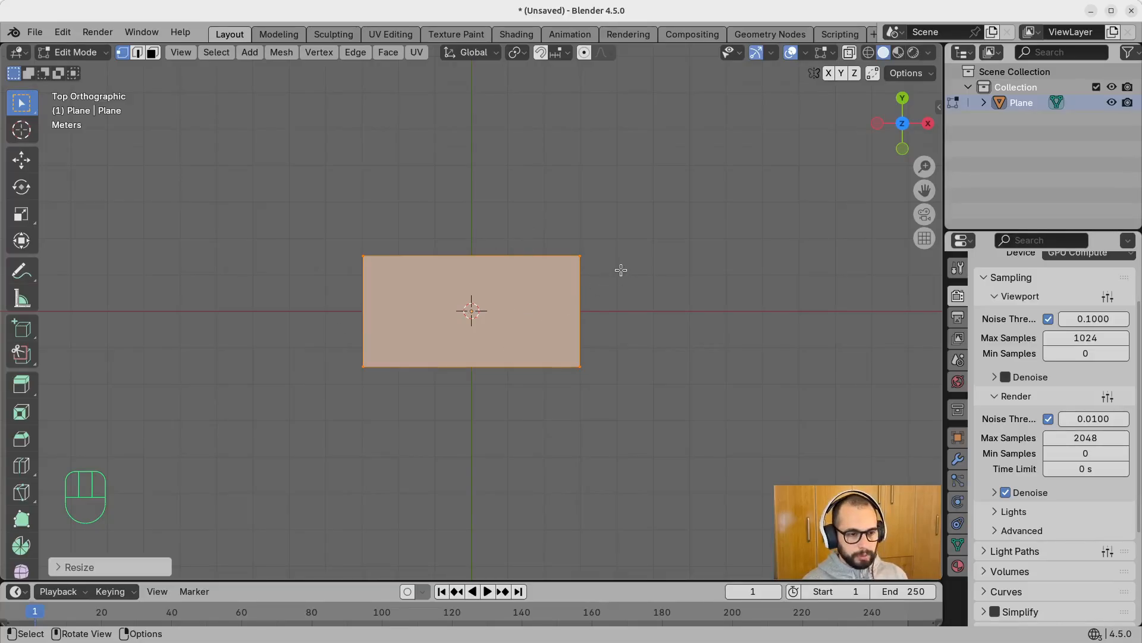
Step: Move the plane's mesh up about 1.67 m along the Z axis in front view
{"action": "key", "text": "KP_1"}
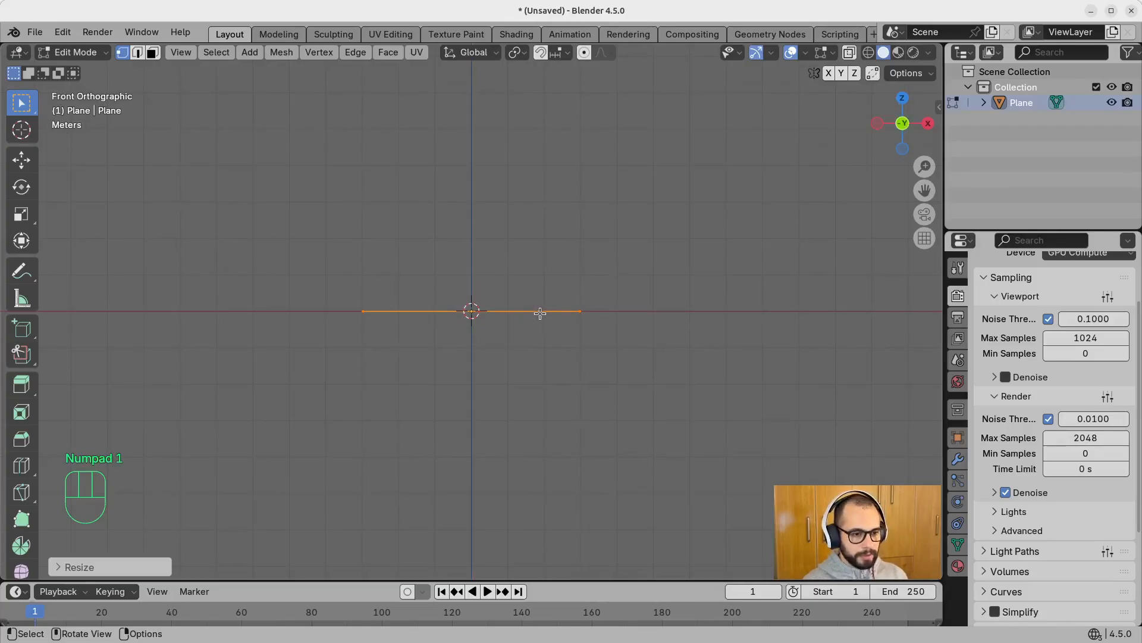
{"action": "key", "text": "g"}
{"action": "key", "text": "z"}
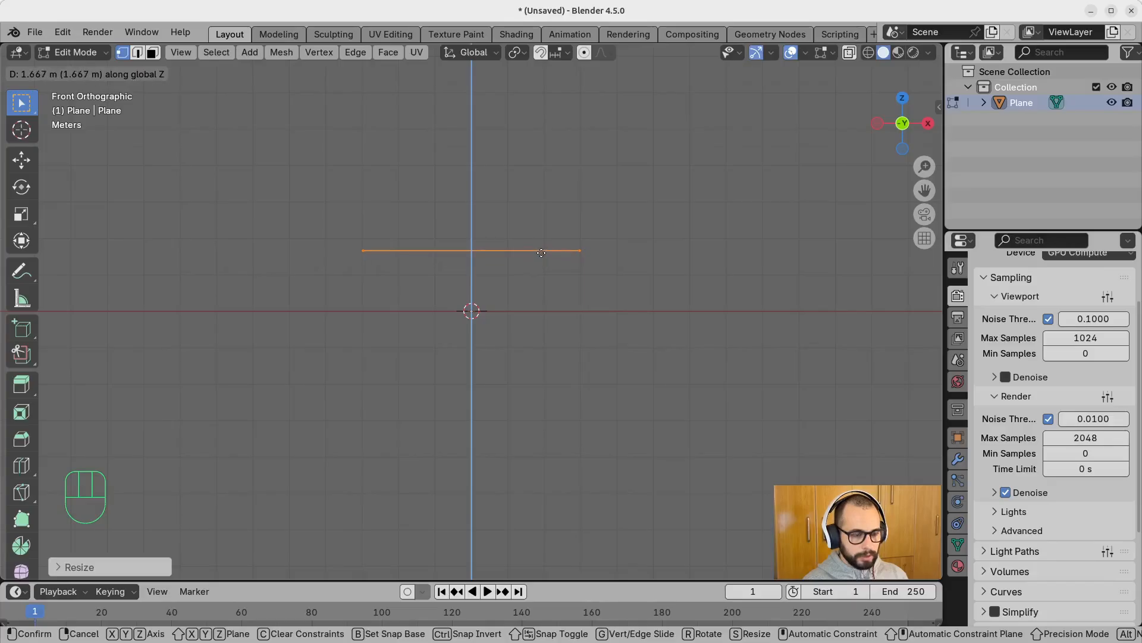
{"action": "left_click", "coordinate": [543, 252]}
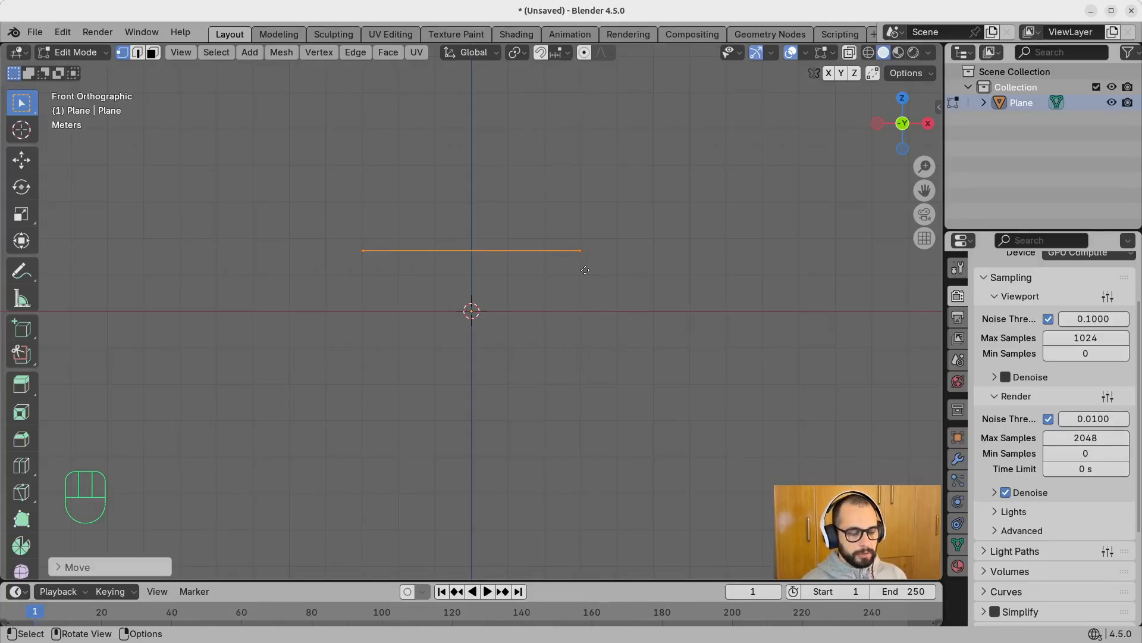
Step: Extrude the plane's face downward about 0.4 m along Z to form a thin slab, and return to Object Mode
{"action": "key", "text": "e"}
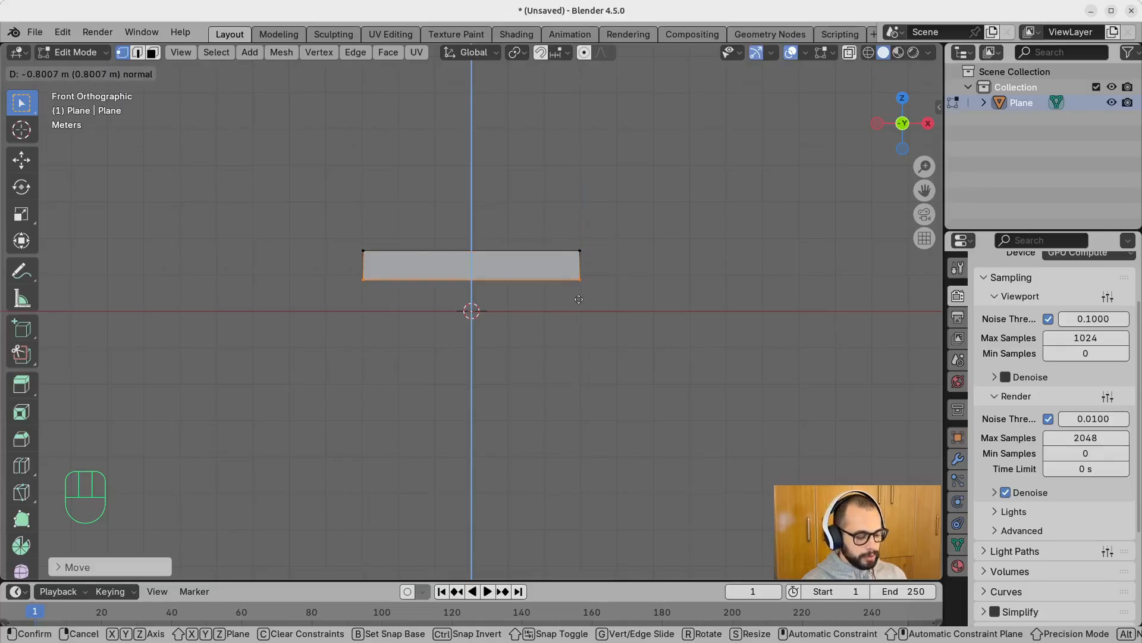
{"action": "key", "text": "z"}
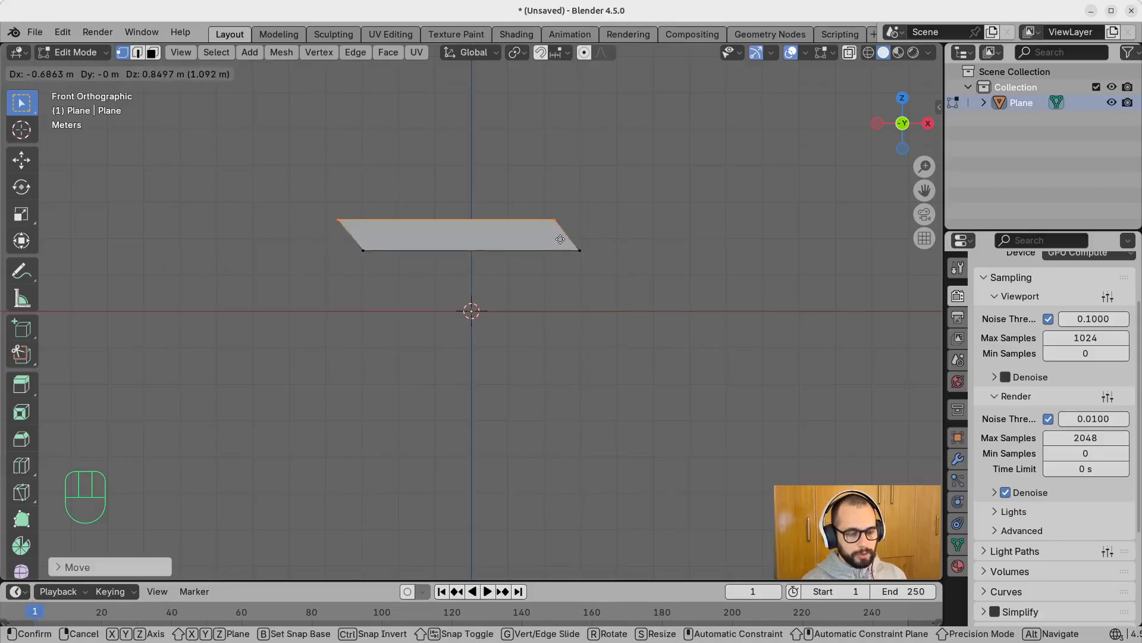
{"action": "key", "text": "Escape"}
{"action": "key", "text": "r"}
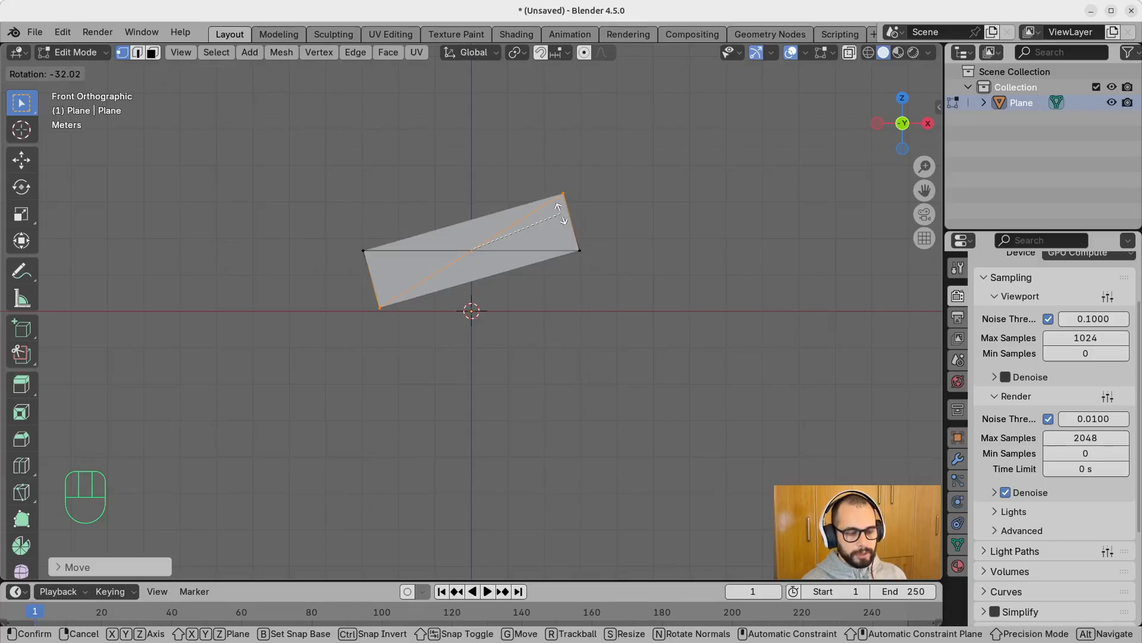
{"action": "key", "text": "Escape"}
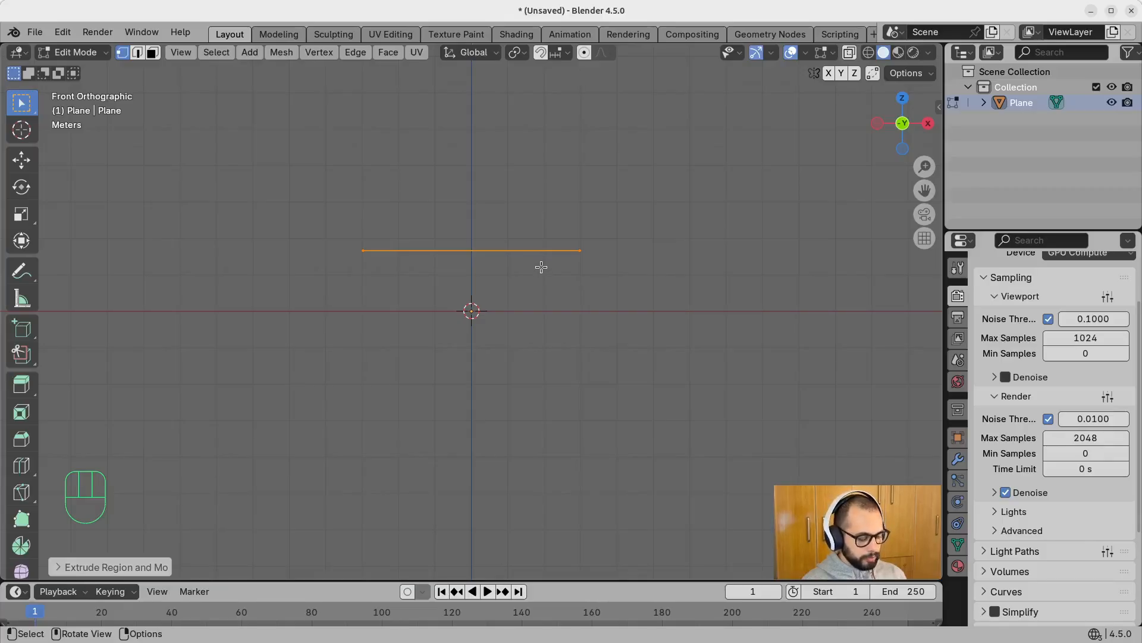
{"action": "key", "text": "g"}
{"action": "key", "text": "z"}
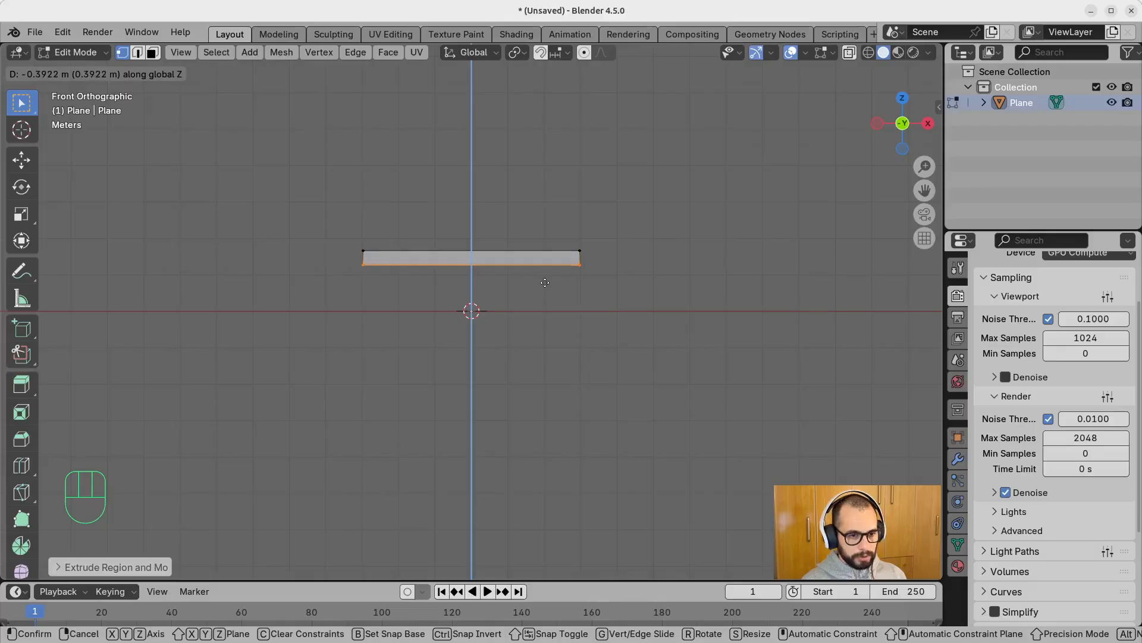
{"action": "left_click", "coordinate": [545, 280]}
{"action": "mouse_move", "coordinate": [545, 280]}
{"action": "middle_mouse_down"}
{"action": "mouse_move", "coordinate": [592, 242]}
{"action": "mouse_move", "coordinate": [517, 255]}
{"action": "mouse_move", "coordinate": [524, 309]}
{"action": "mouse_move", "coordinate": [615, 237]}
{"action": "mouse_move", "coordinate": [568, 273]}
{"action": "mouse_move", "coordinate": [586, 247]}
{"action": "mouse_move", "coordinate": [499, 347]}
{"action": "mouse_move", "coordinate": [556, 270]}
{"action": "middle_mouse_up"}
{"action": "key", "text": "KP_1"}
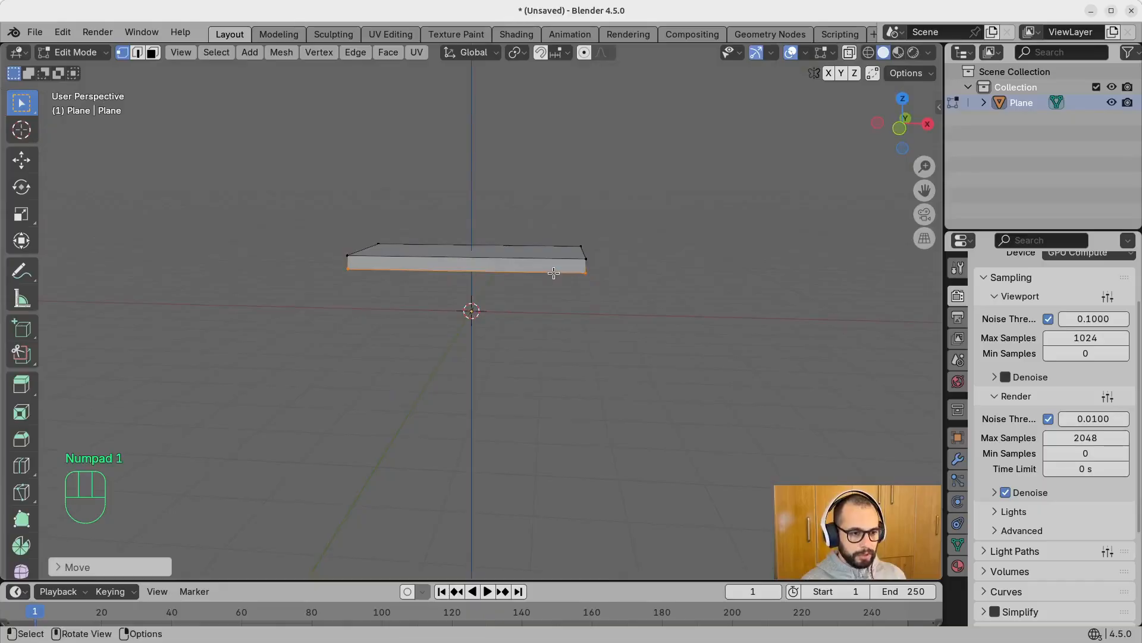
{"action": "key", "text": "KP_1"}
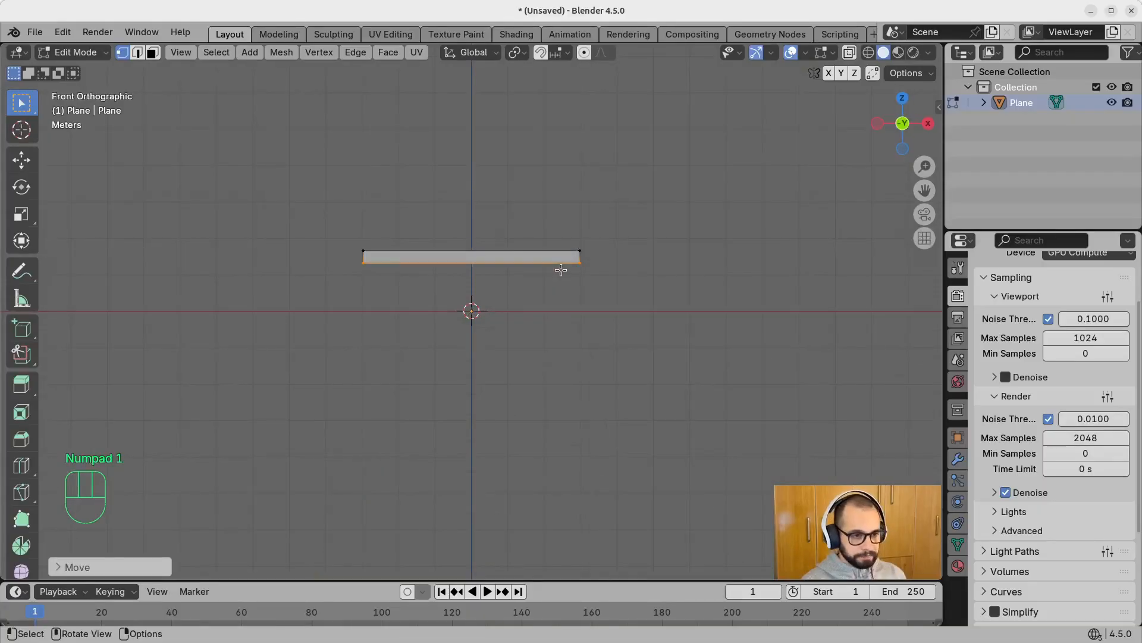
{"action": "left_click", "coordinate": [581, 301]}
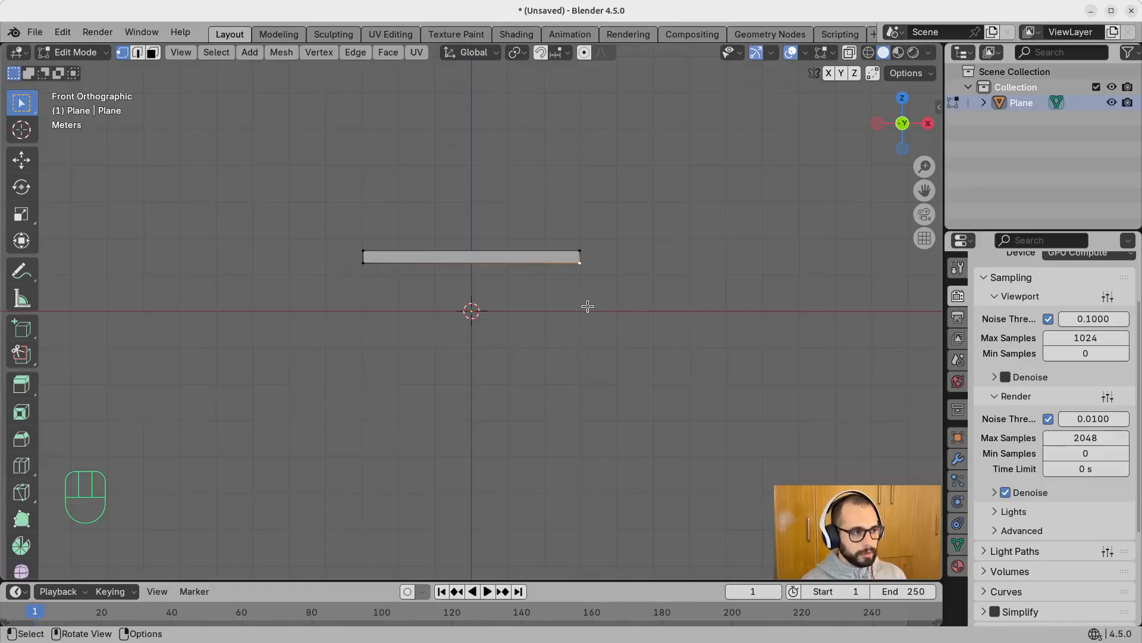
{"action": "key", "text": "Tab"}
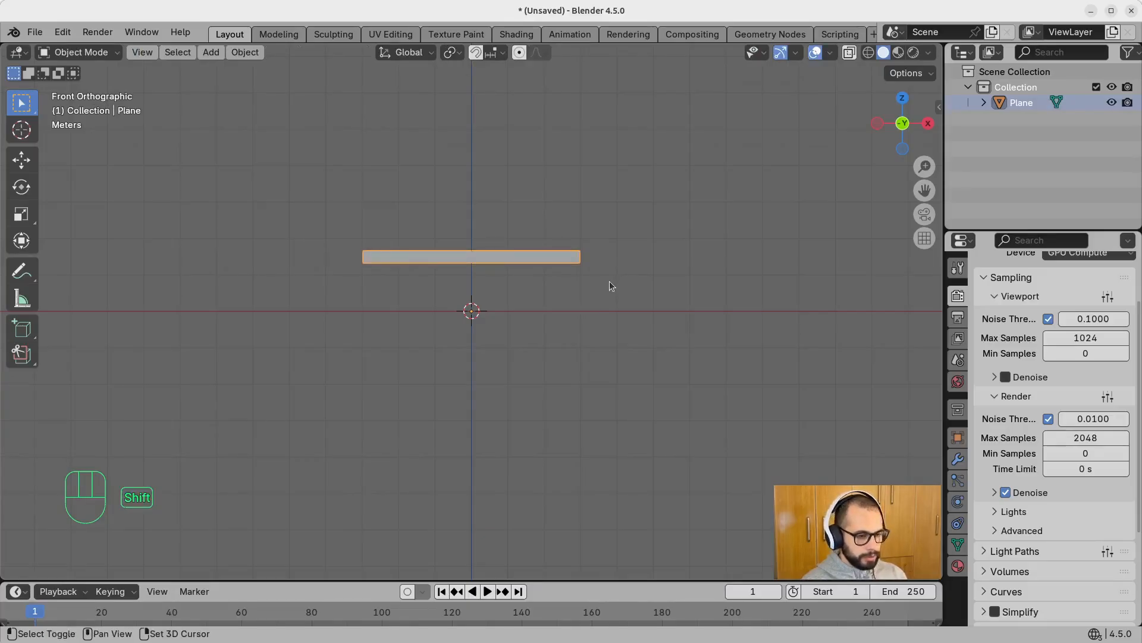
Step: Add a second plane mesh at the world origin, below the slab
{"action": "key", "text": "shift+a"}
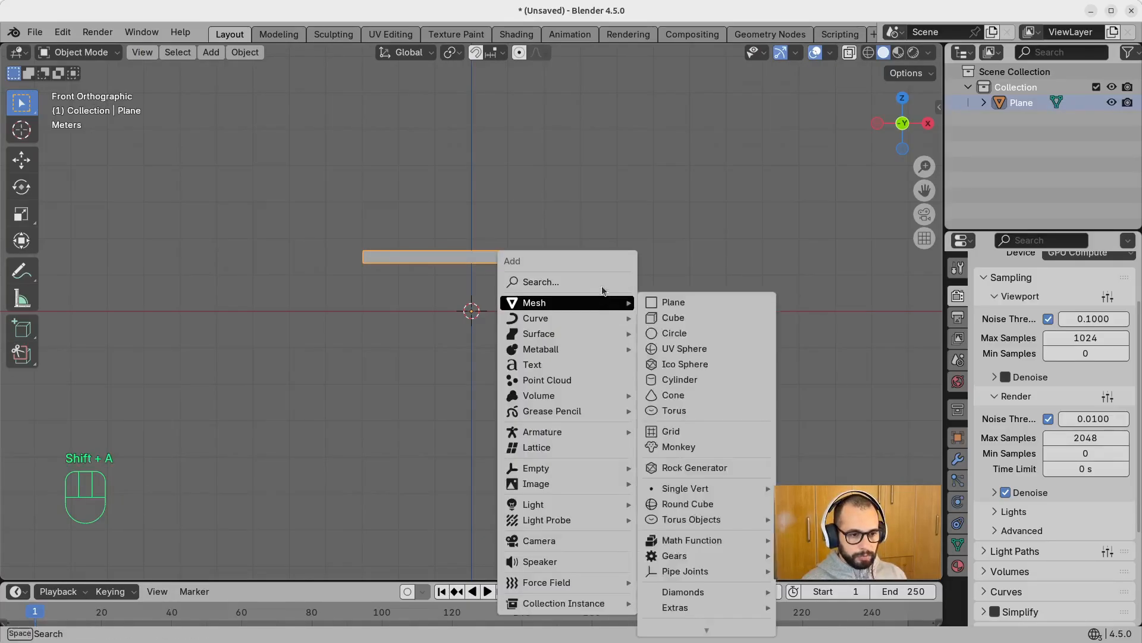
{"action": "left_click", "coordinate": [601, 285]}
{"action": "left_click", "coordinate": [619, 320]}
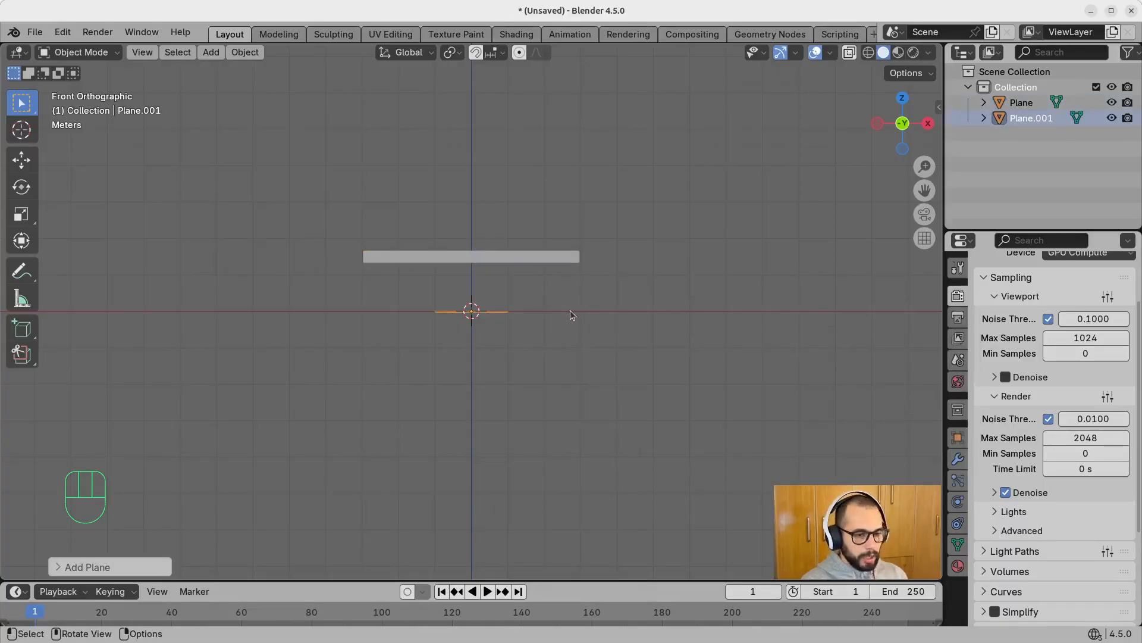
Step: Rotate the second plane 90° about the global X axis so it stands upright, and enter Edit Mode on it
{"action": "key", "text": "r"}
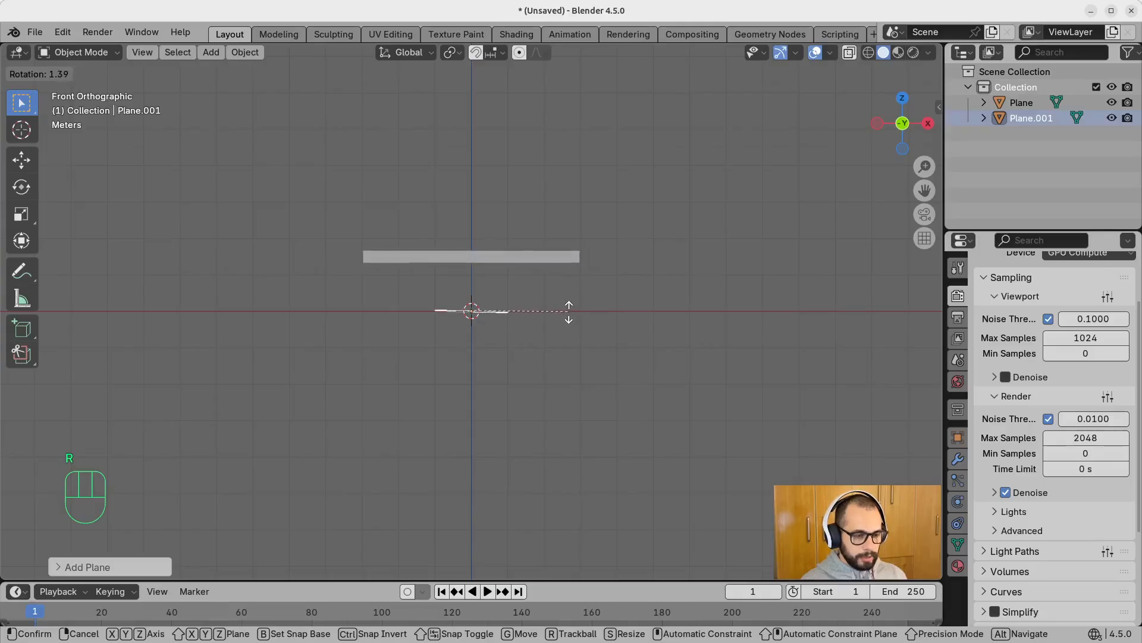
{"action": "key", "text": "x"}
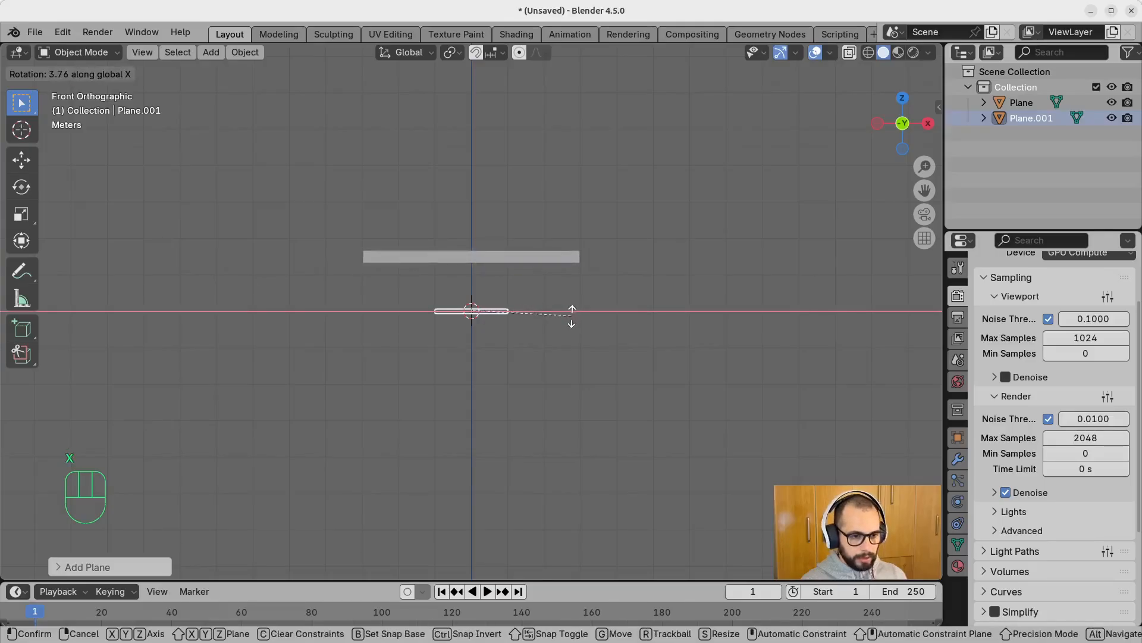
{"action": "key", "text": "KP_9"}
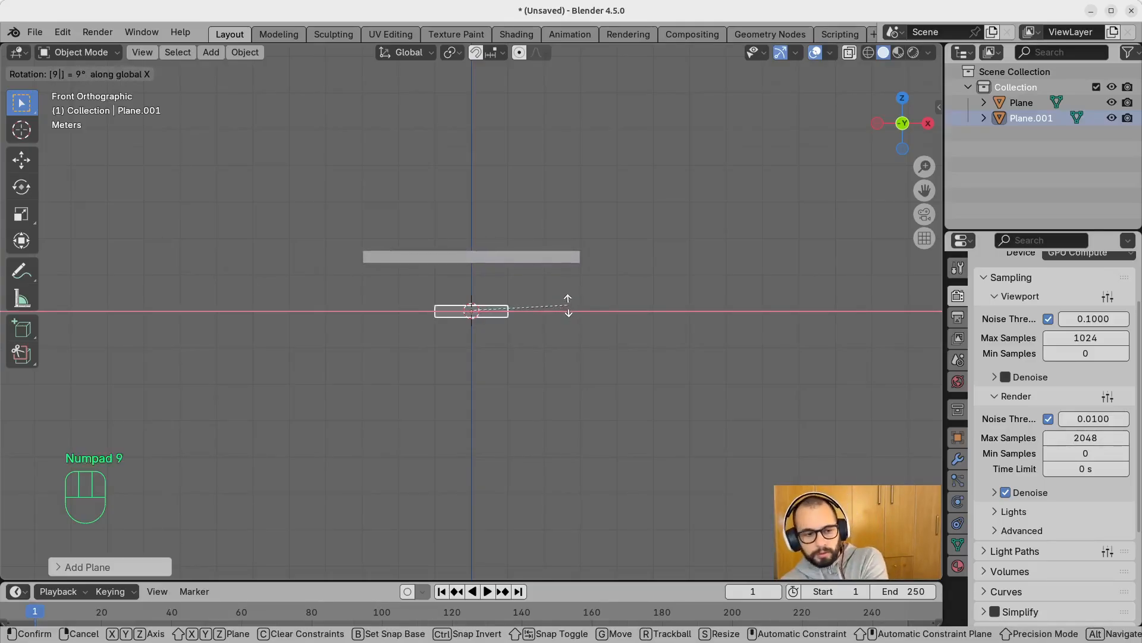
{"action": "key", "text": "KP_0"}
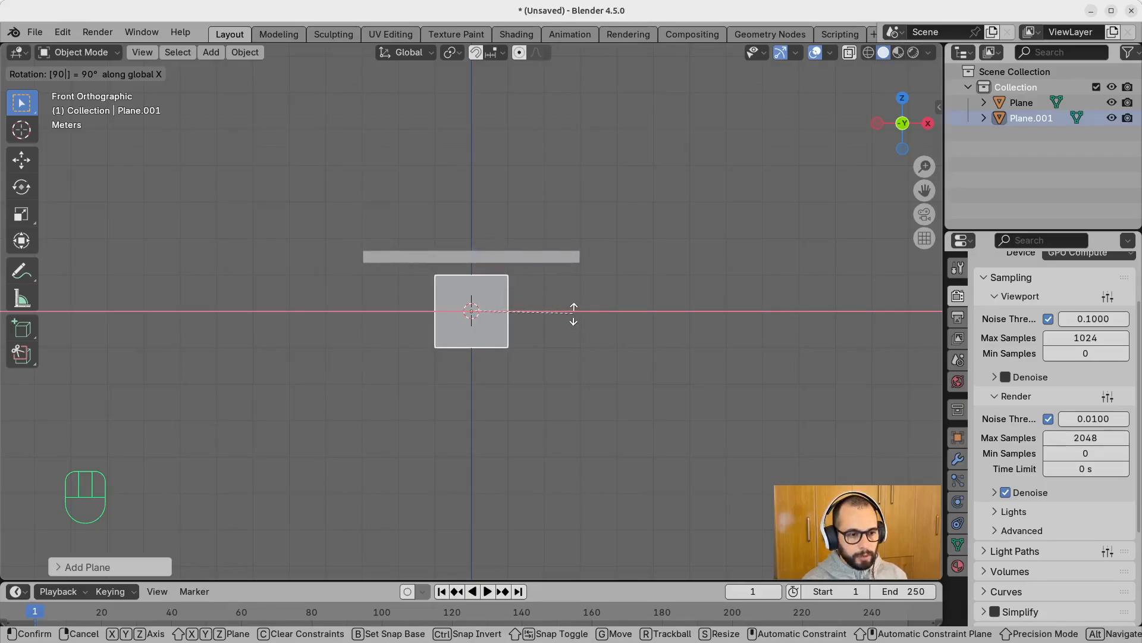
{"action": "left_click", "coordinate": [574, 312]}
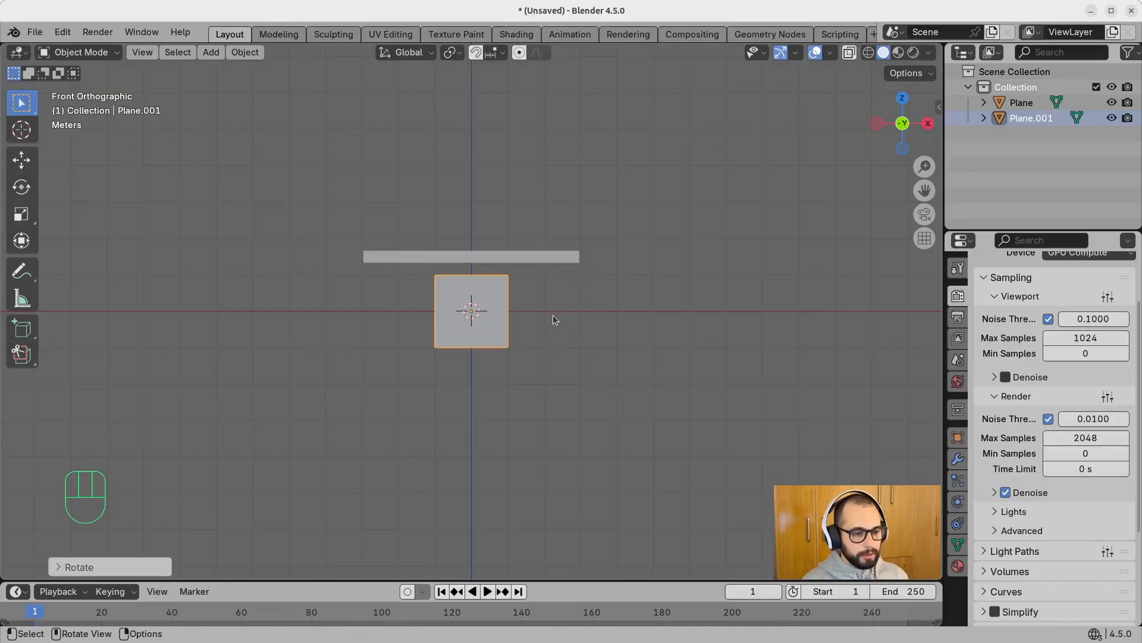
{"action": "key", "text": "Tab"}
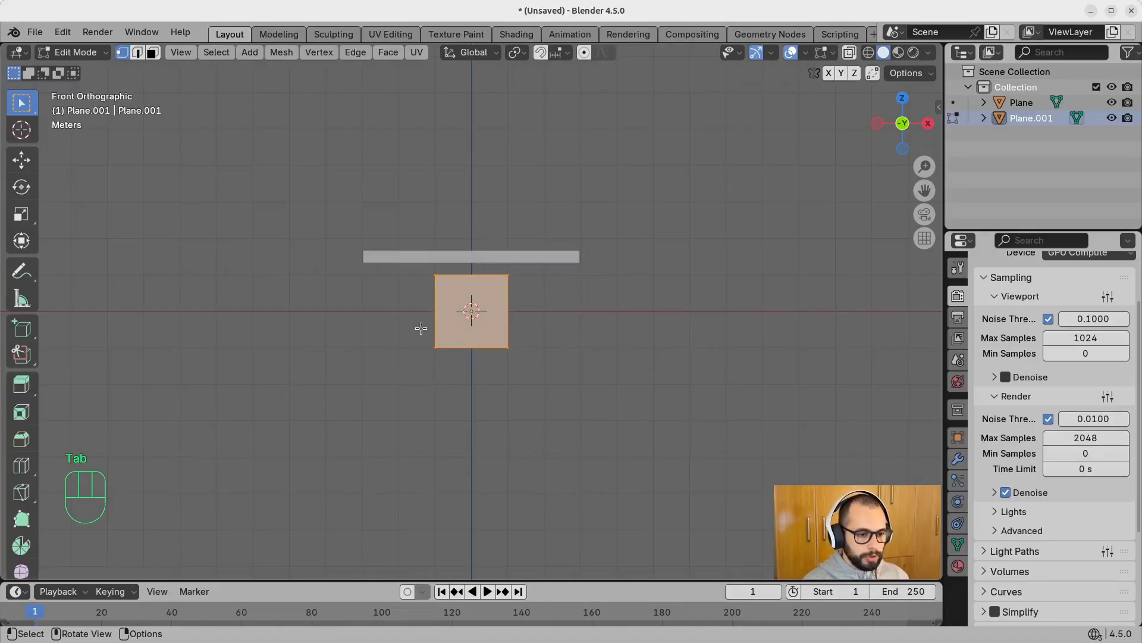
Step: Try raising the upright plane's two top vertices about 0.33 m along Z, and undo the move
{"action": "left_click_drag", "start_coordinate": [424, 272], "coordinate": [535, 288]}
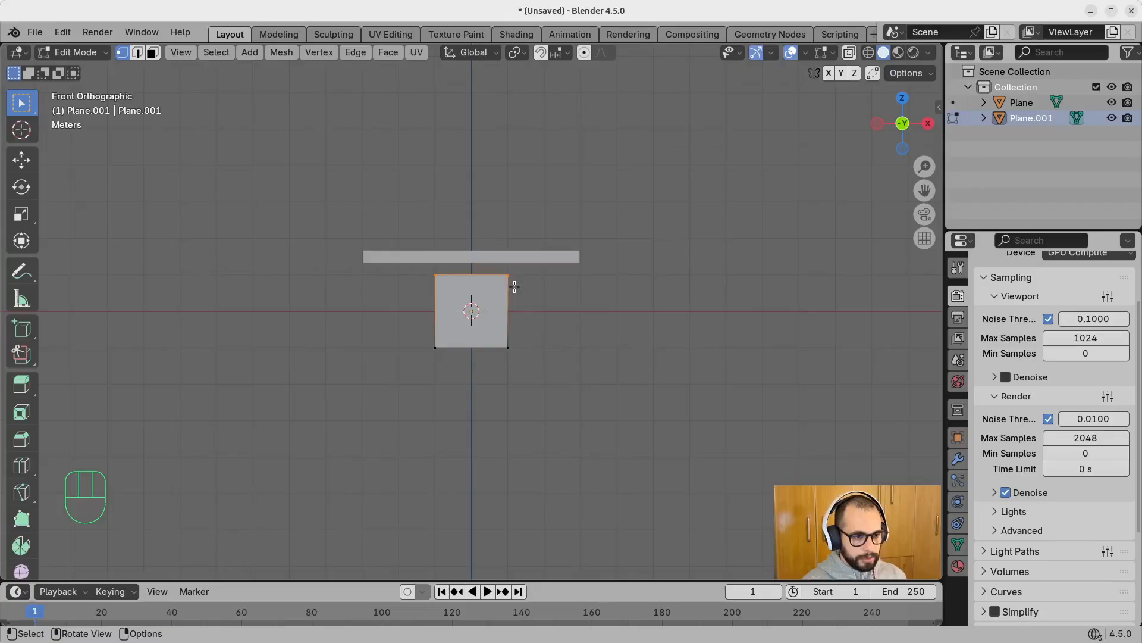
{"action": "key", "text": "g"}
{"action": "key", "text": "z"}
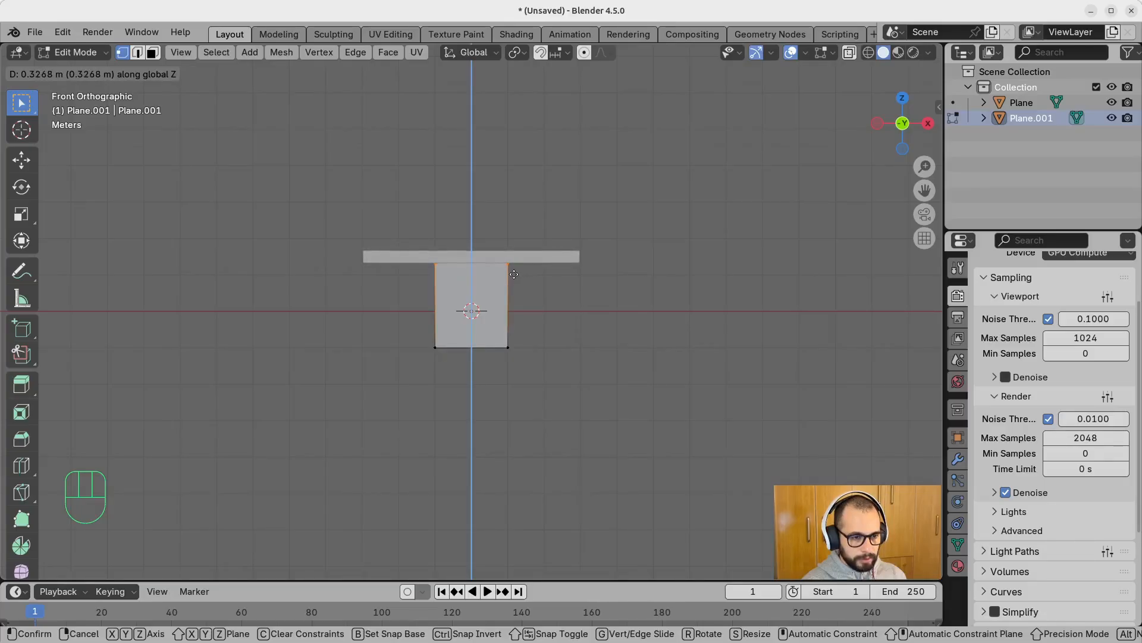
{"action": "left_click", "coordinate": [514, 274]}
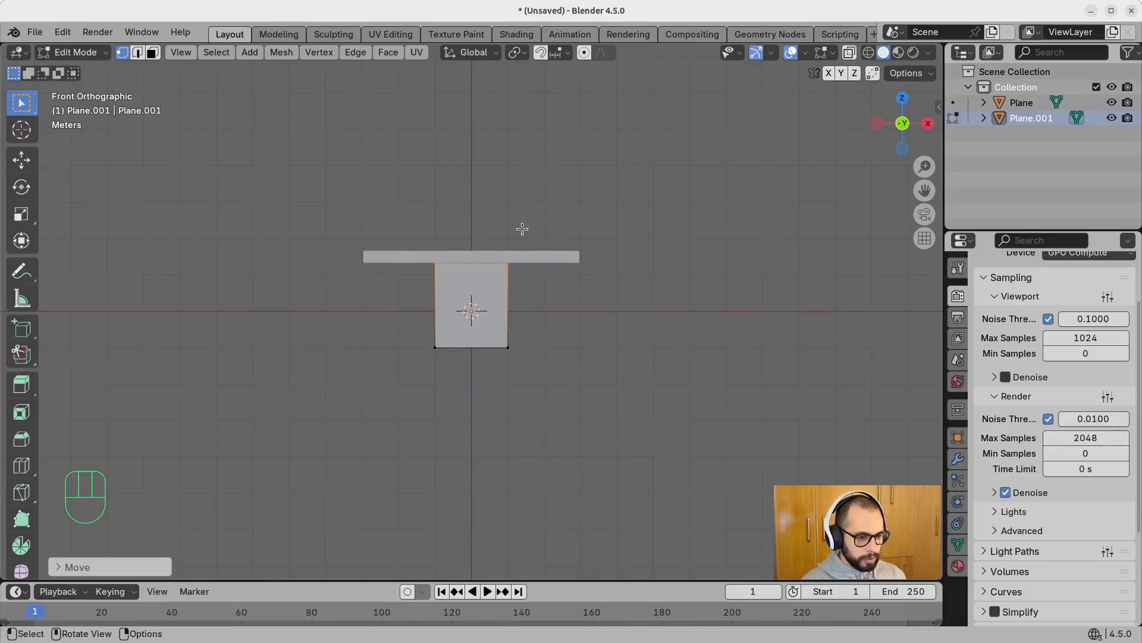
{"action": "key", "text": "ctrl+z"}
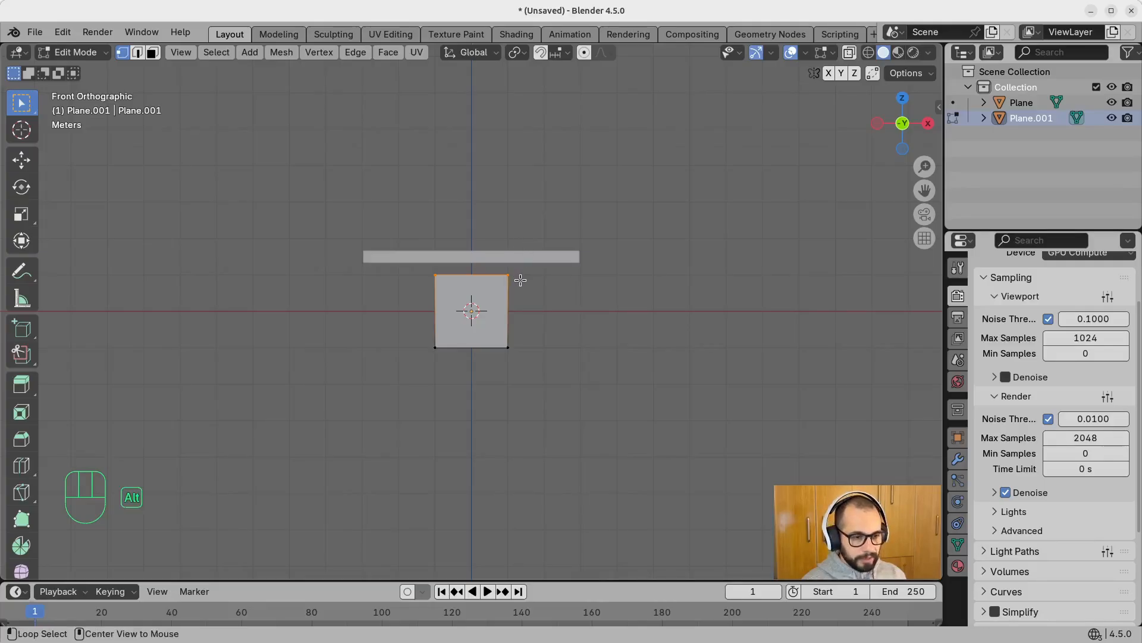
Step: Enable X-ray display and move the plane's top vertices up about 0.33 m along Z to meet the slab's underside
{"action": "key", "text": "alt+z"}
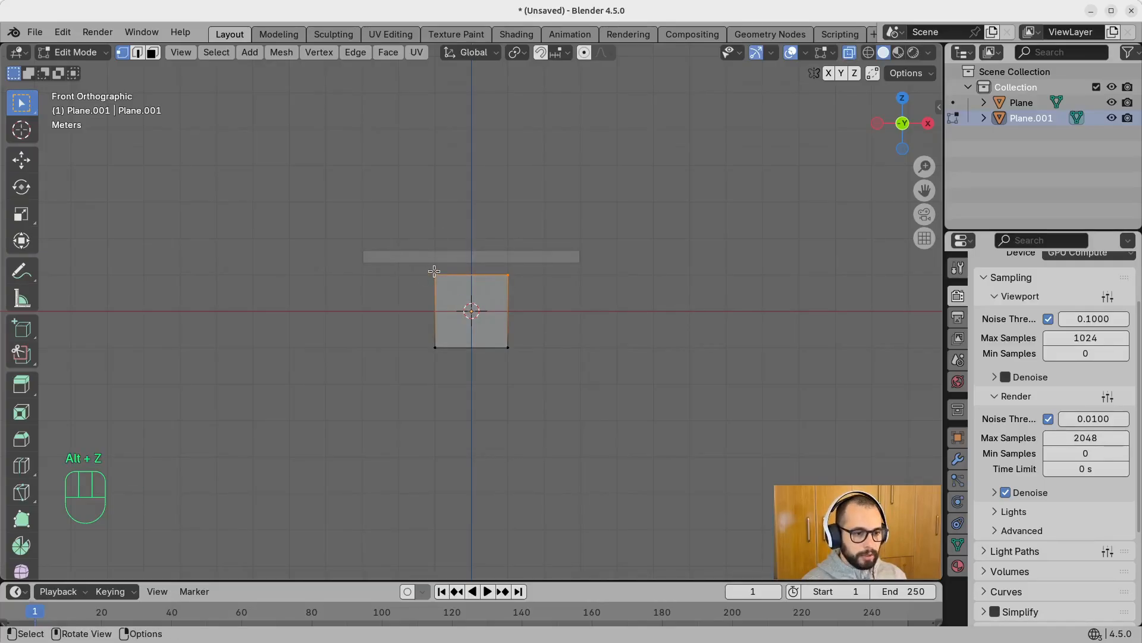
{"action": "left_click_drag", "start_coordinate": [429, 269], "coordinate": [526, 284]}
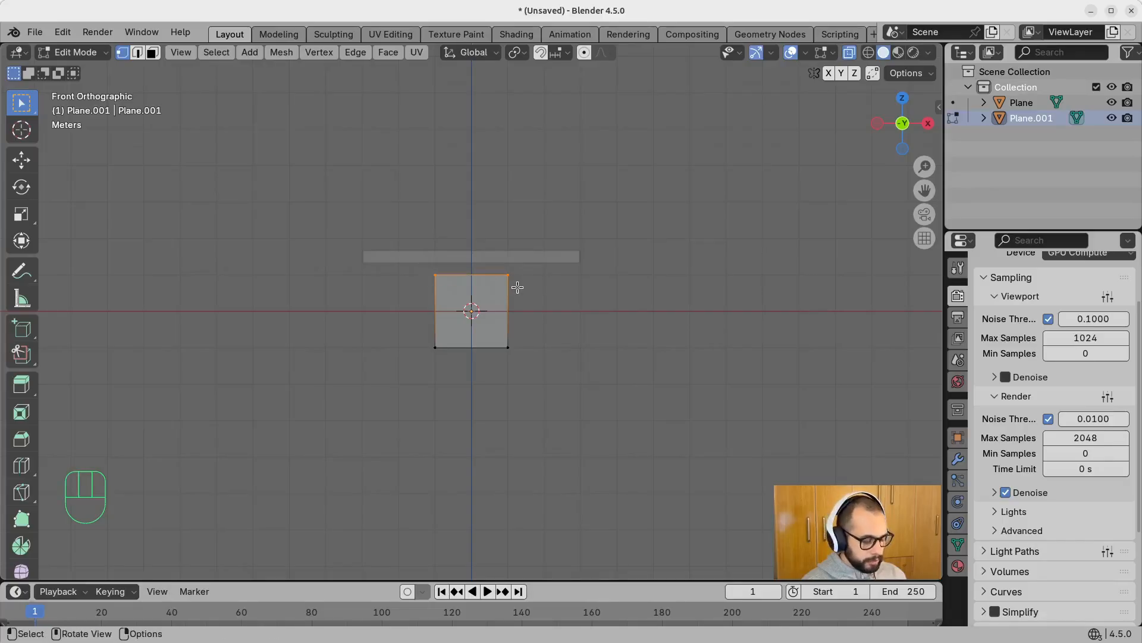
{"action": "key", "text": "g"}
{"action": "key", "text": "z"}
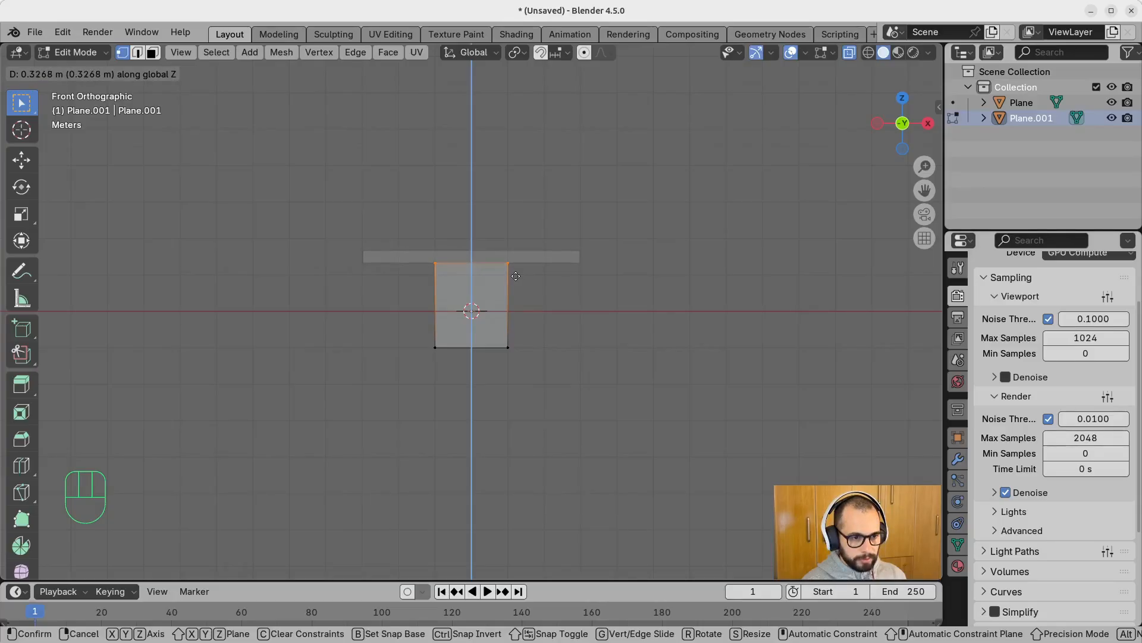
{"action": "left_click", "coordinate": [516, 276]}
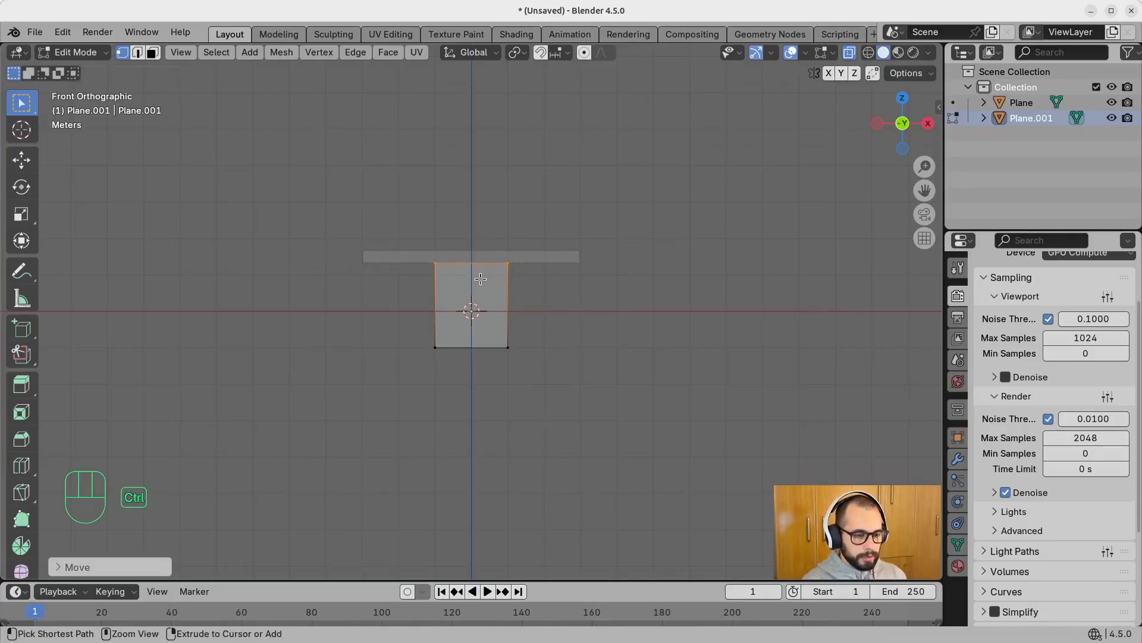
Step: Move the plane's bottom vertices up about 1.01 m along Z to the level of the world origin
{"action": "middle_click_drag", "start_coordinate": [494, 270], "coordinate": [618, 200], "text": "ctrl"}
{"action": "left_click", "coordinate": [615, 210]}
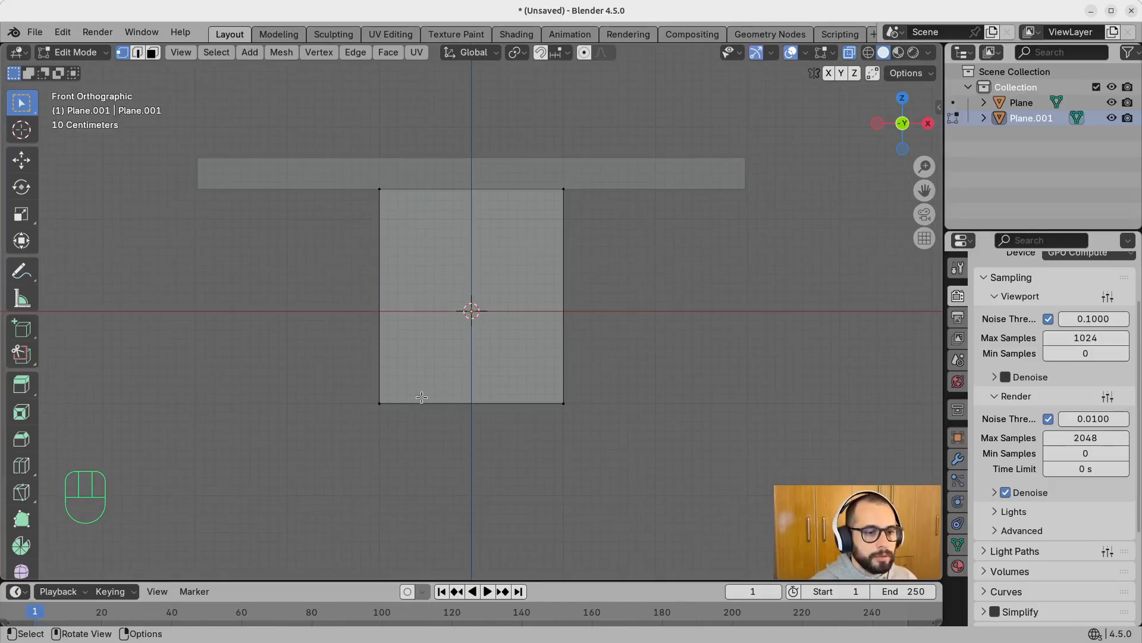
{"action": "left_click_drag", "start_coordinate": [341, 388], "coordinate": [620, 413]}
{"action": "key", "text": "g"}
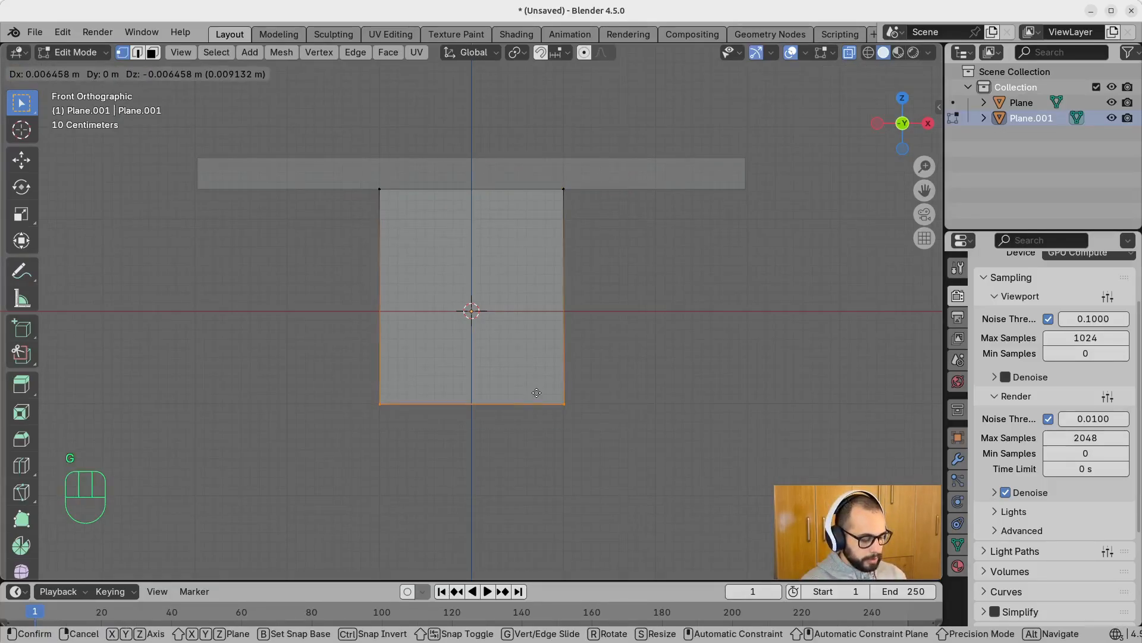
{"action": "key", "text": "z"}
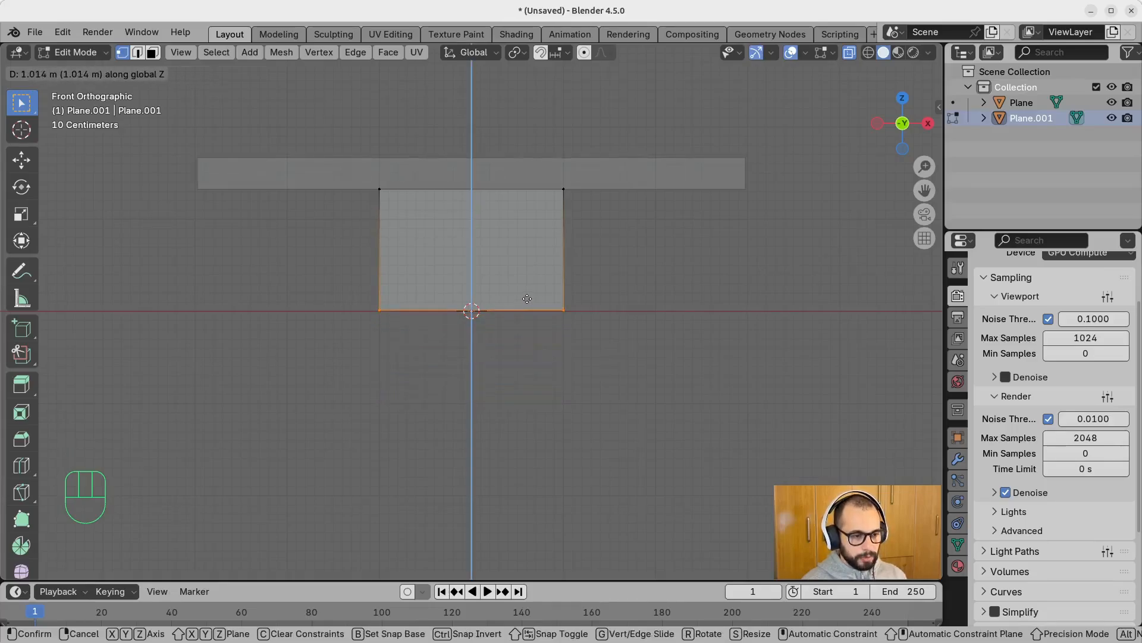
{"action": "left_click", "coordinate": [527, 299]}
{"action": "left_click", "coordinate": [620, 262]}
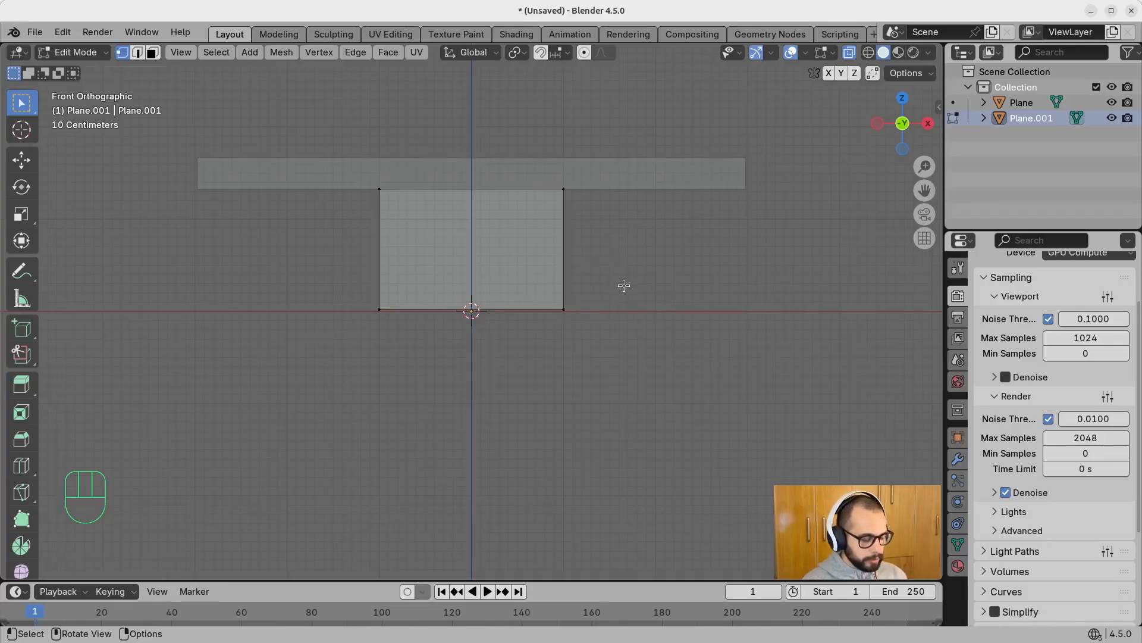
Step: Scale the whole upright plane to about 2.79 times along X, keeping it slightly narrower than the slab above
{"action": "key", "text": "a"}
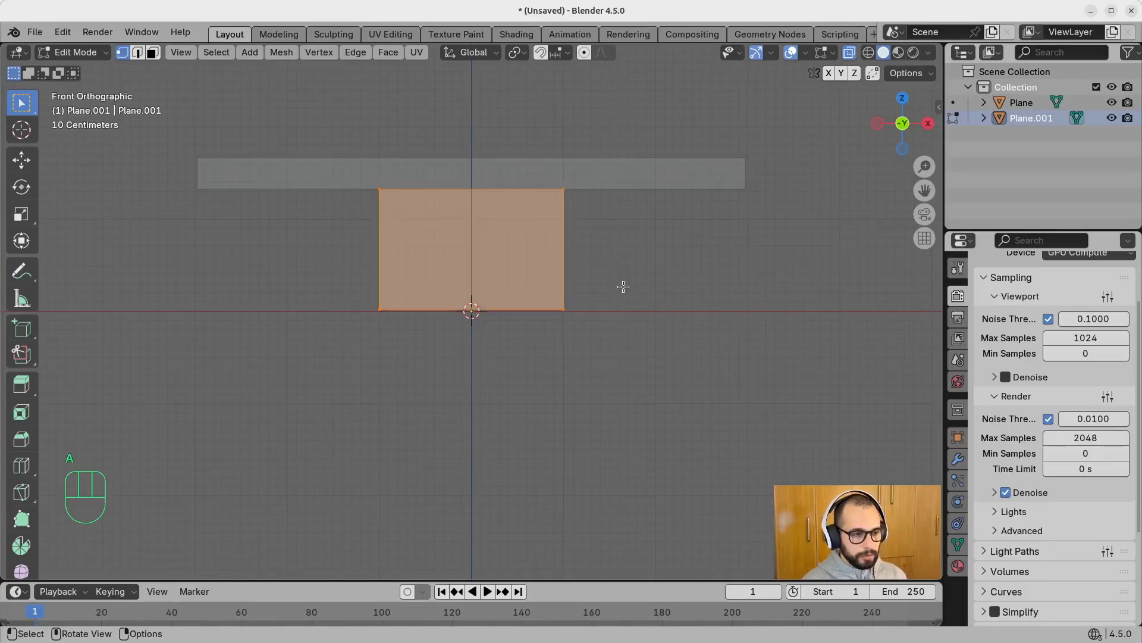
{"action": "key", "text": "s"}
{"action": "key", "text": "x"}
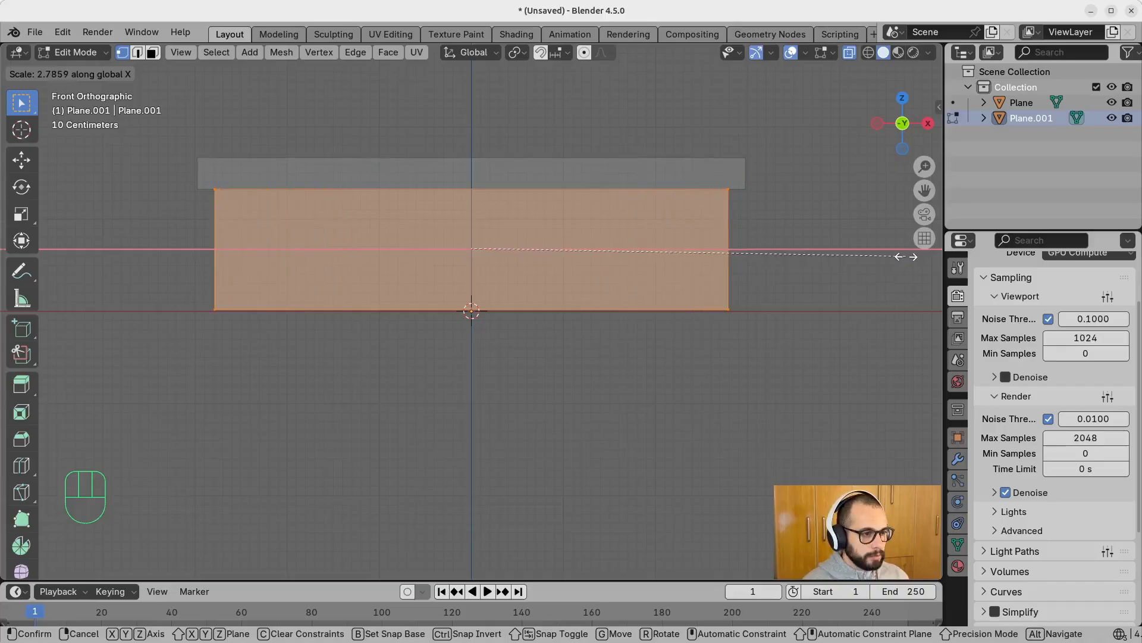
{"action": "left_click", "coordinate": [905, 257]}
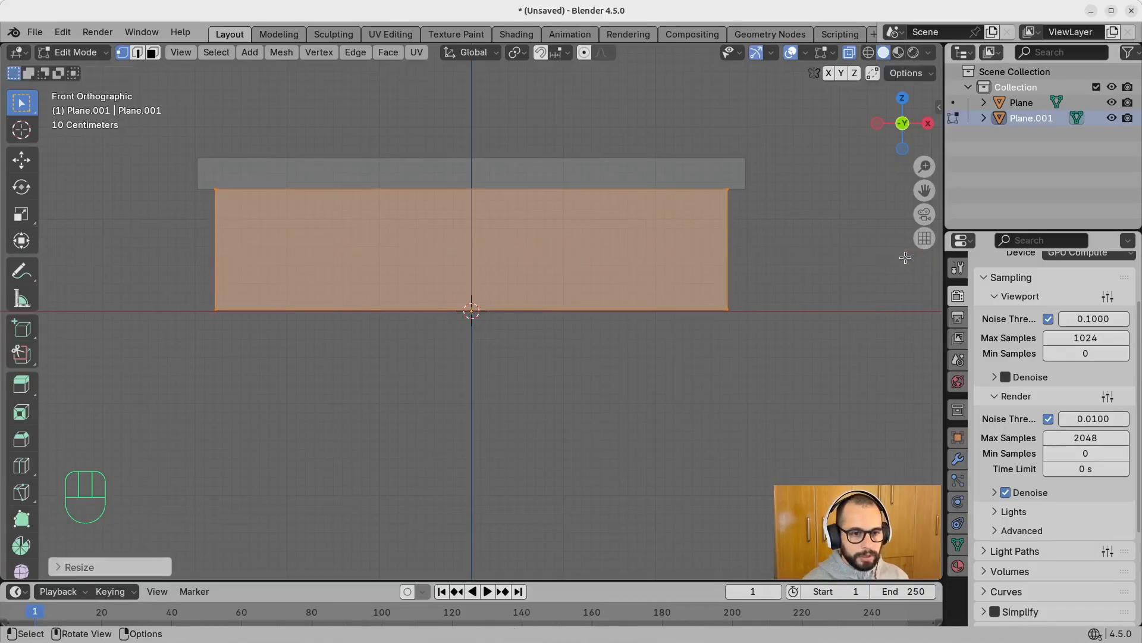
{"action": "left_click", "coordinate": [803, 284]}
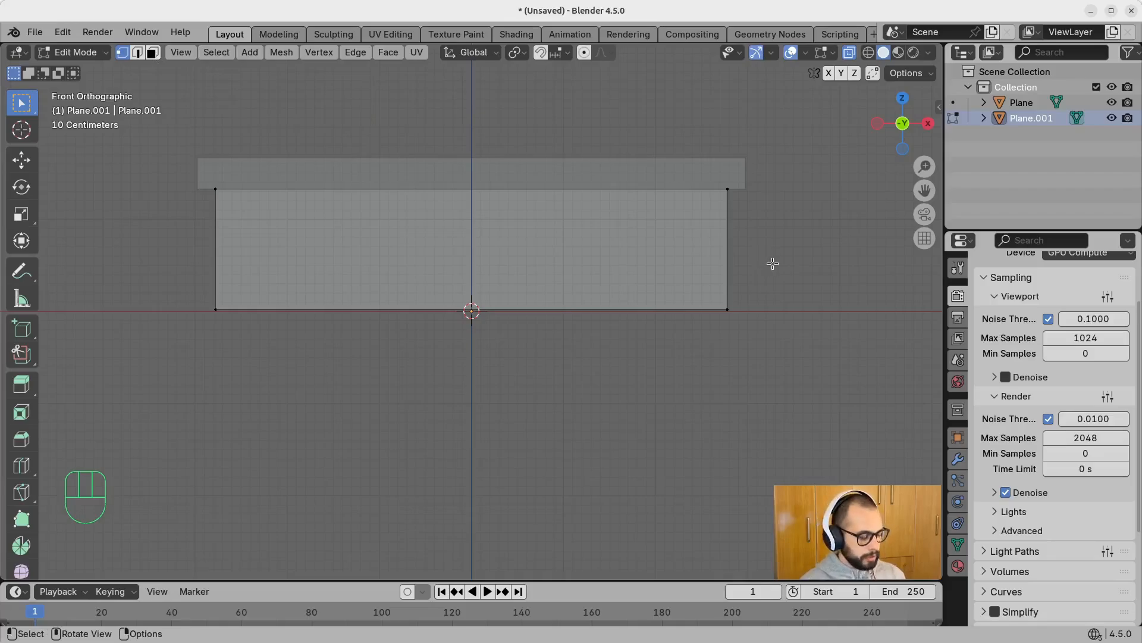
Step: Switch from vertex to face selection and select the upright plane's face
{"action": "key", "text": "shift+KP_3"}
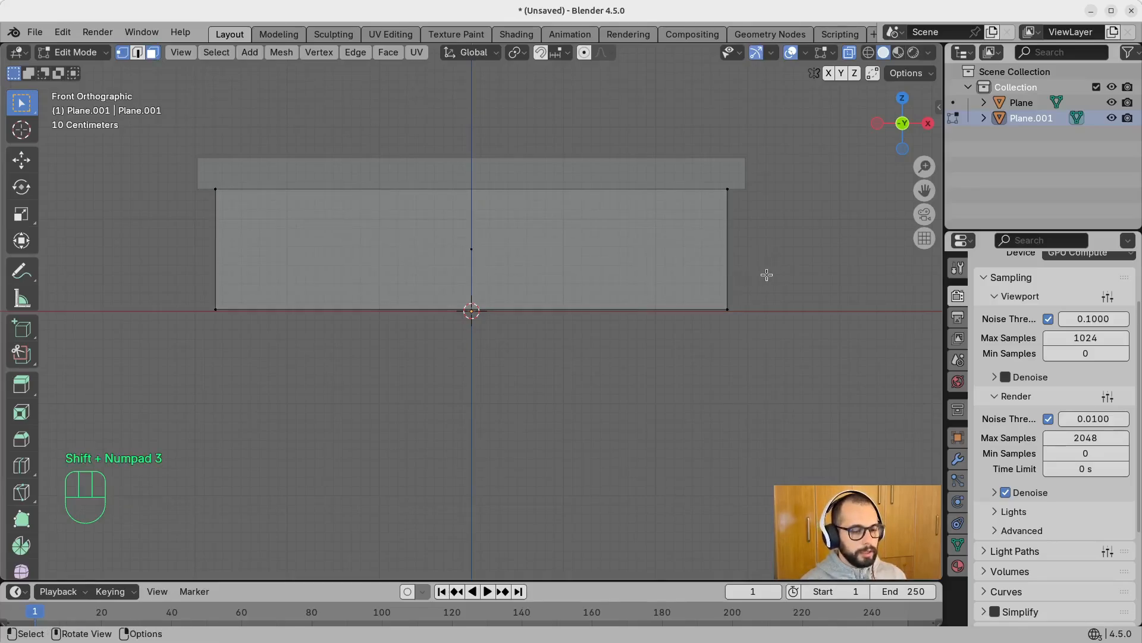
{"action": "key", "text": "shift+KP_1"}
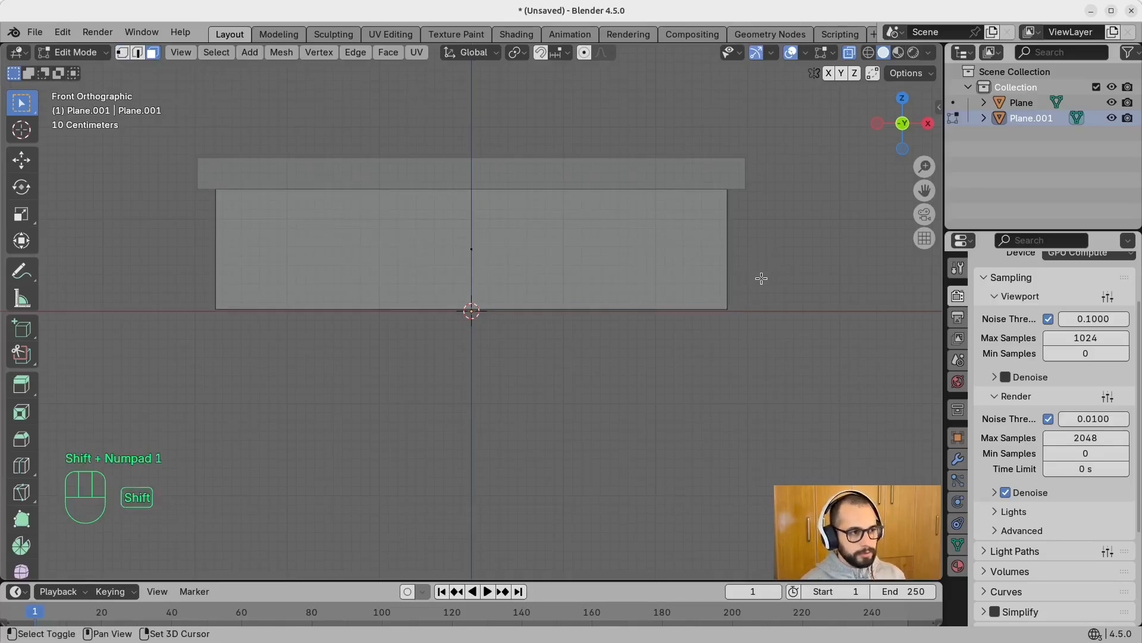
{"action": "left_click", "coordinate": [437, 233]}
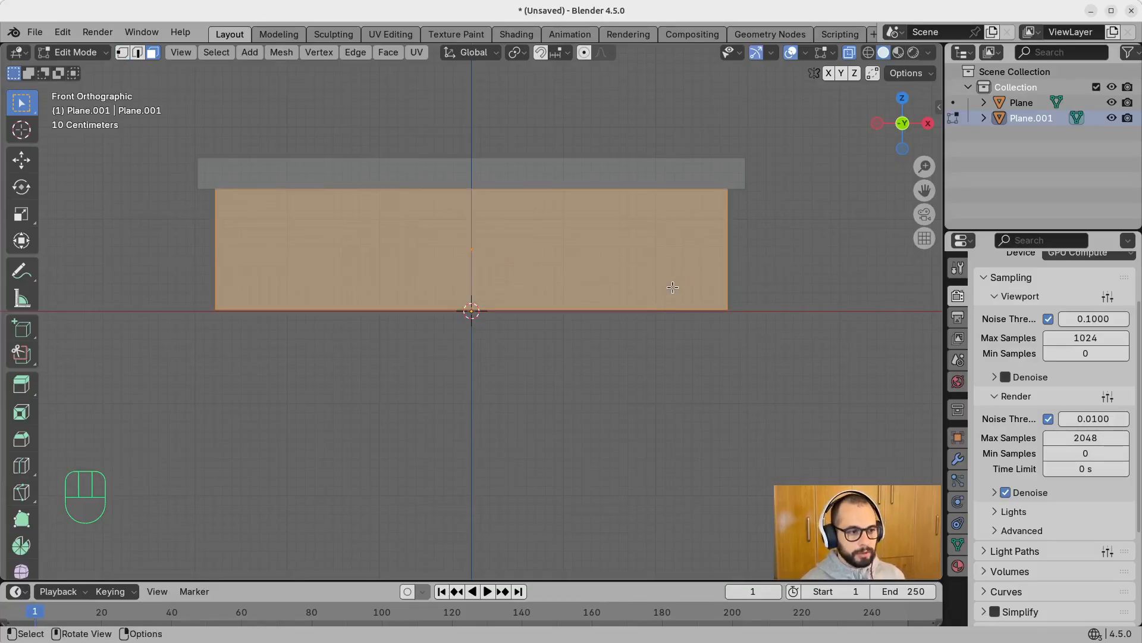
Step: Try deleting the upright plane's face with the Faces option, and undo the deletion
{"action": "key", "text": "x"}
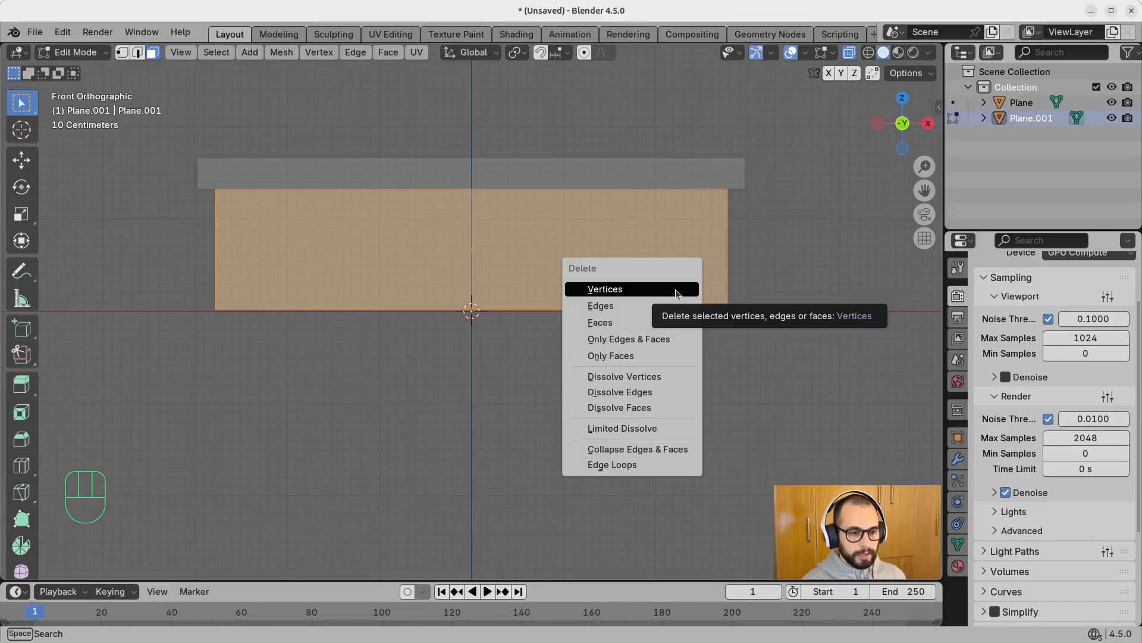
{"action": "left_click", "coordinate": [636, 323]}
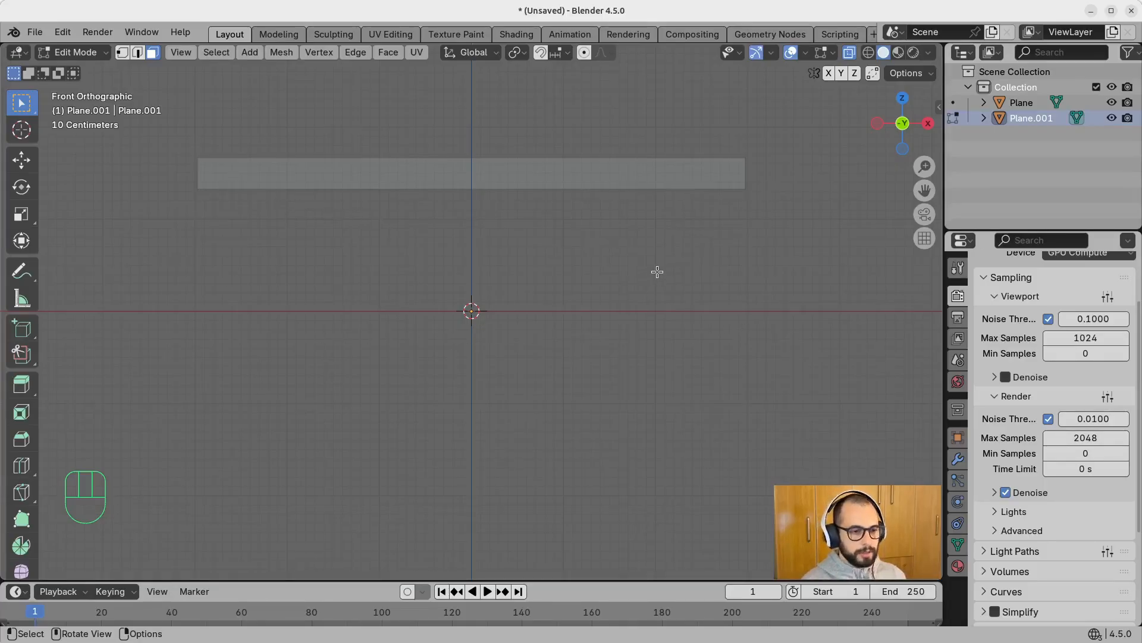
{"action": "key", "text": "ctrl+z"}
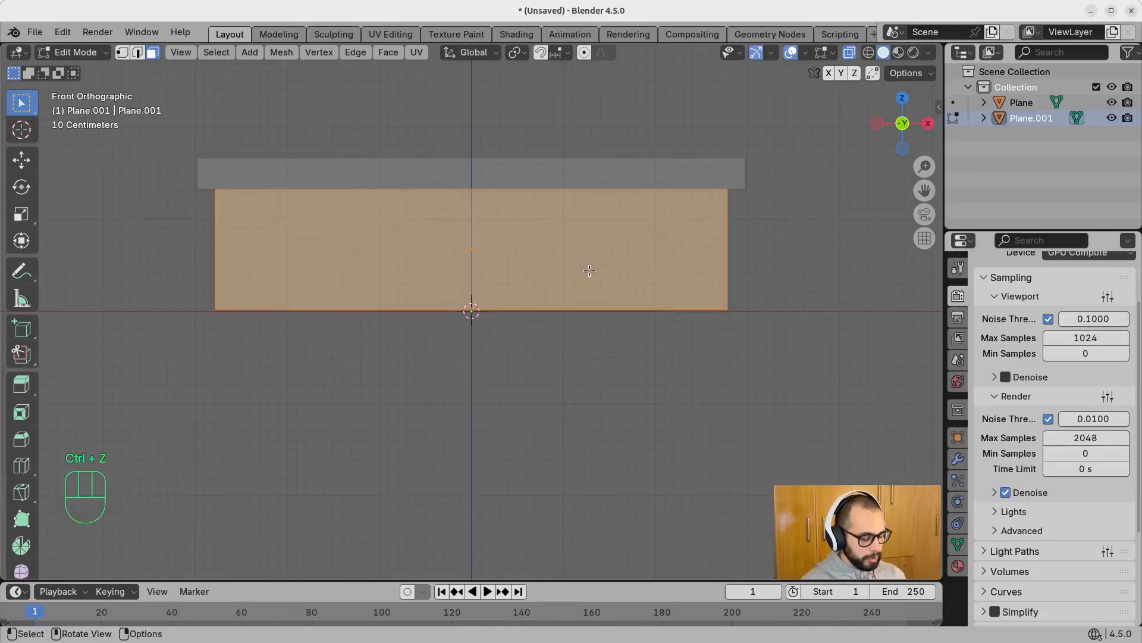
Step: Delete the upright plane's face with Only Faces, keeping its rectangular border edges
{"action": "key", "text": "x"}
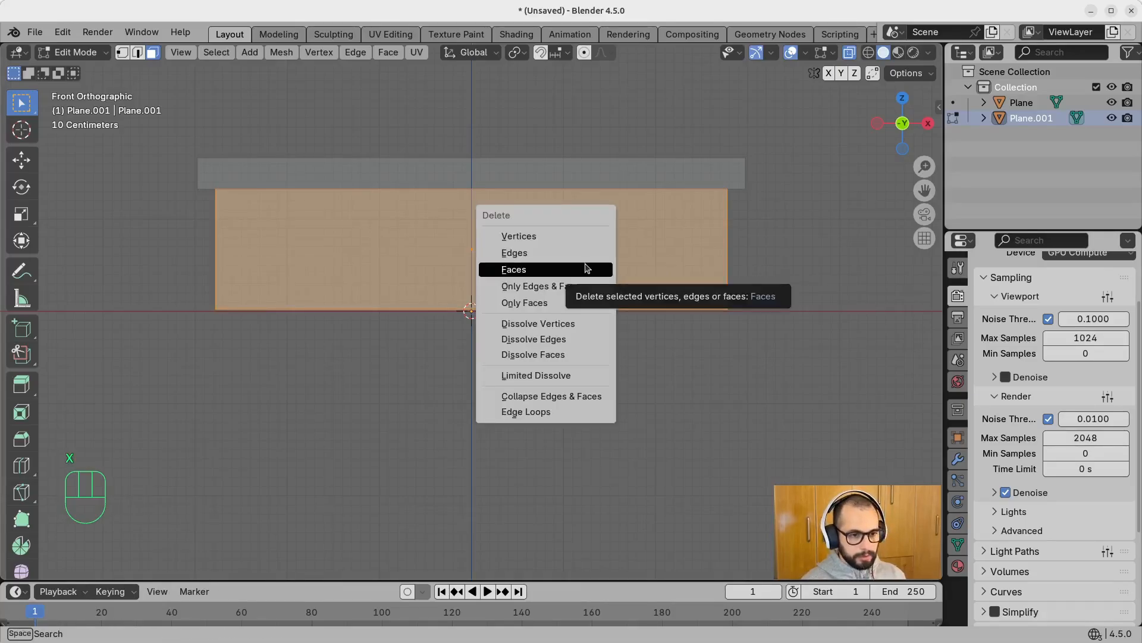
{"action": "left_click", "coordinate": [548, 304]}
{"action": "left_click_drag", "start_coordinate": [718, 235], "coordinate": [743, 240]}
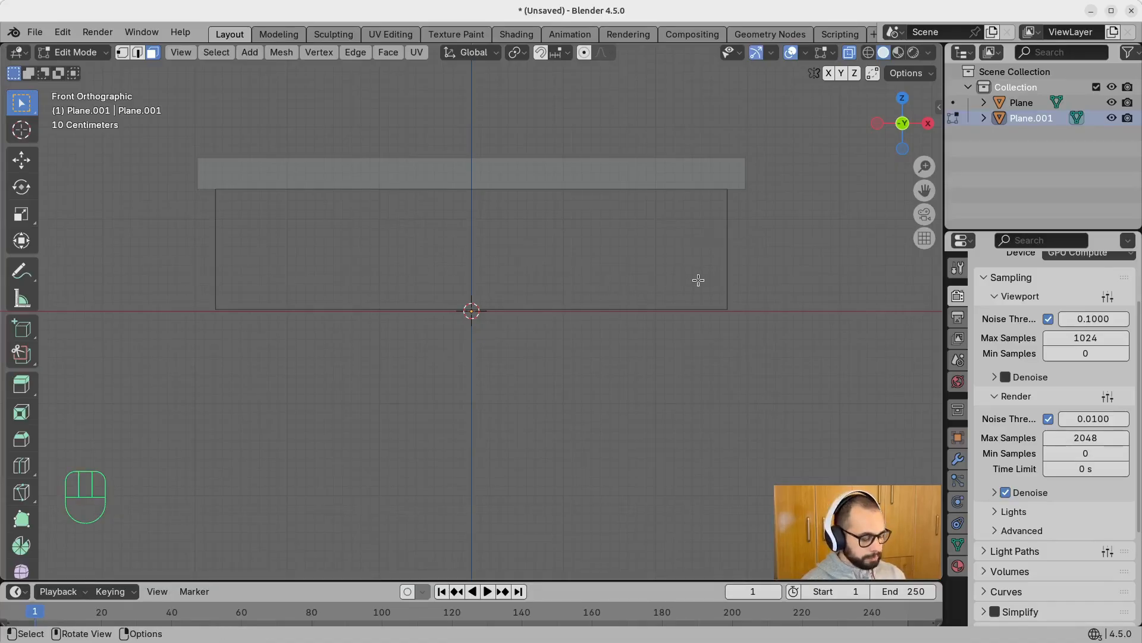
Step: Switch to edge selection only and select single edges of the rectangular border, ending on its left vertical edge
{"action": "key", "text": "shift"}
{"action": "key", "text": "shift+2"}
{"action": "key", "text": "shift+3"}
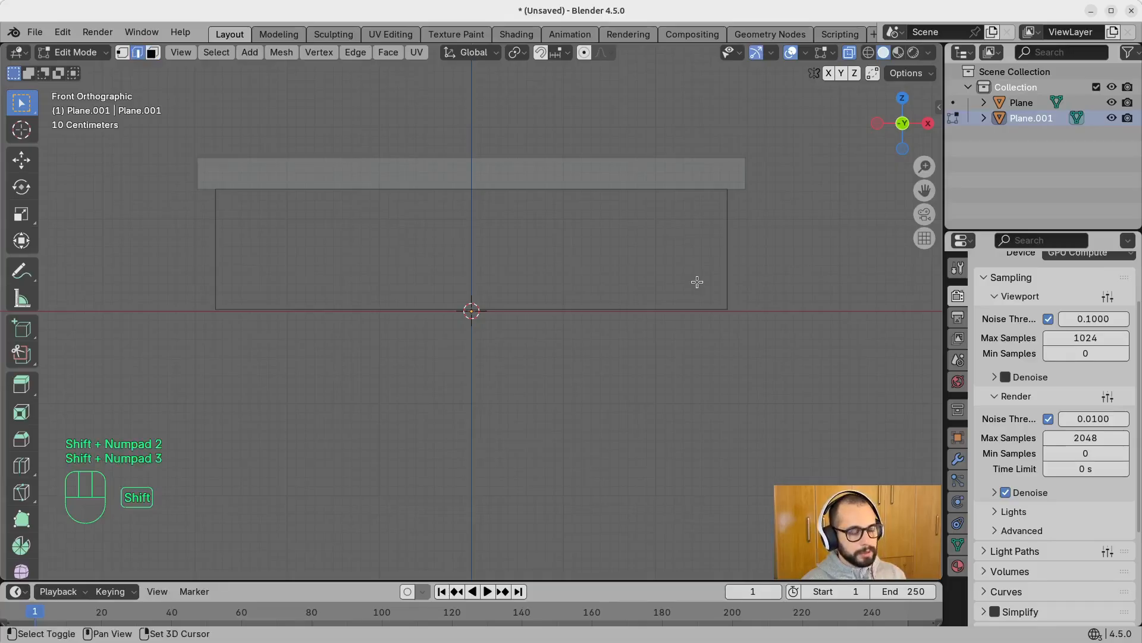
{"action": "left_click", "coordinate": [662, 310]}
{"action": "left_click", "coordinate": [728, 271]}
{"action": "left_click", "coordinate": [227, 256]}
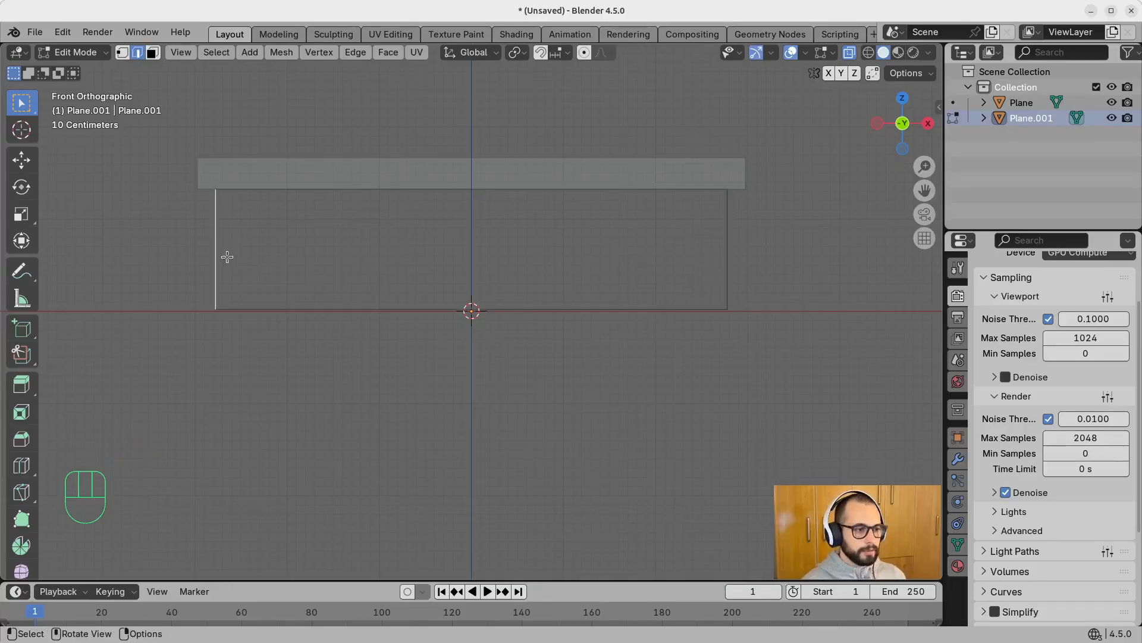
Step: Loop-select the rectangular border edges, then extrude and scale them inward to about 0.96 to form a flat frame
{"action": "key", "text": "alt"}
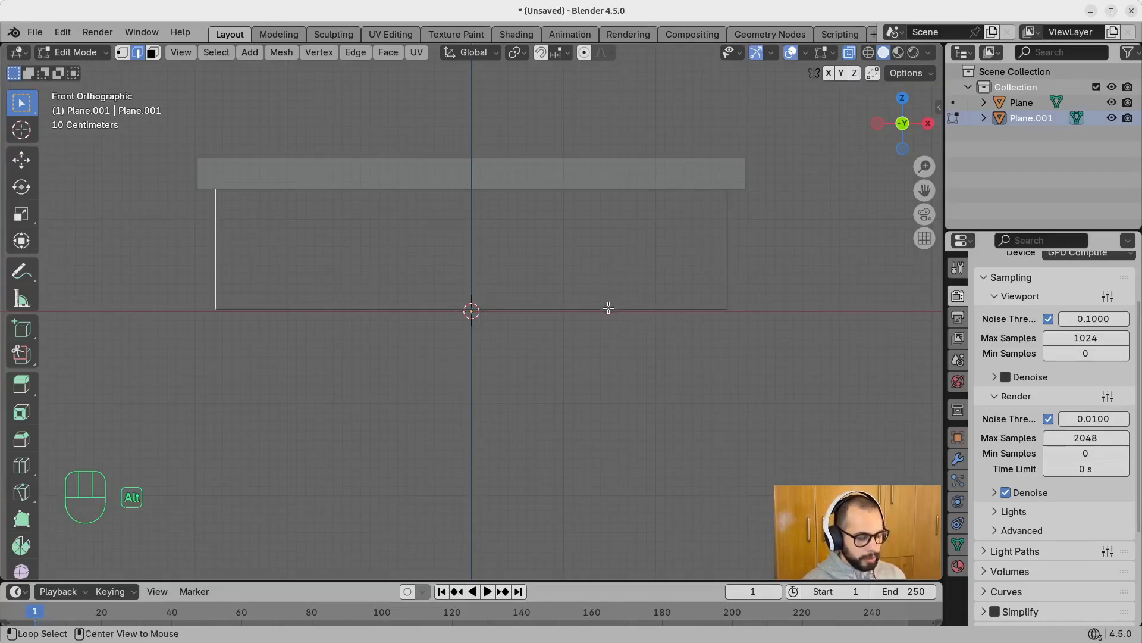
{"action": "left_click", "coordinate": [606, 310], "text": "alt"}
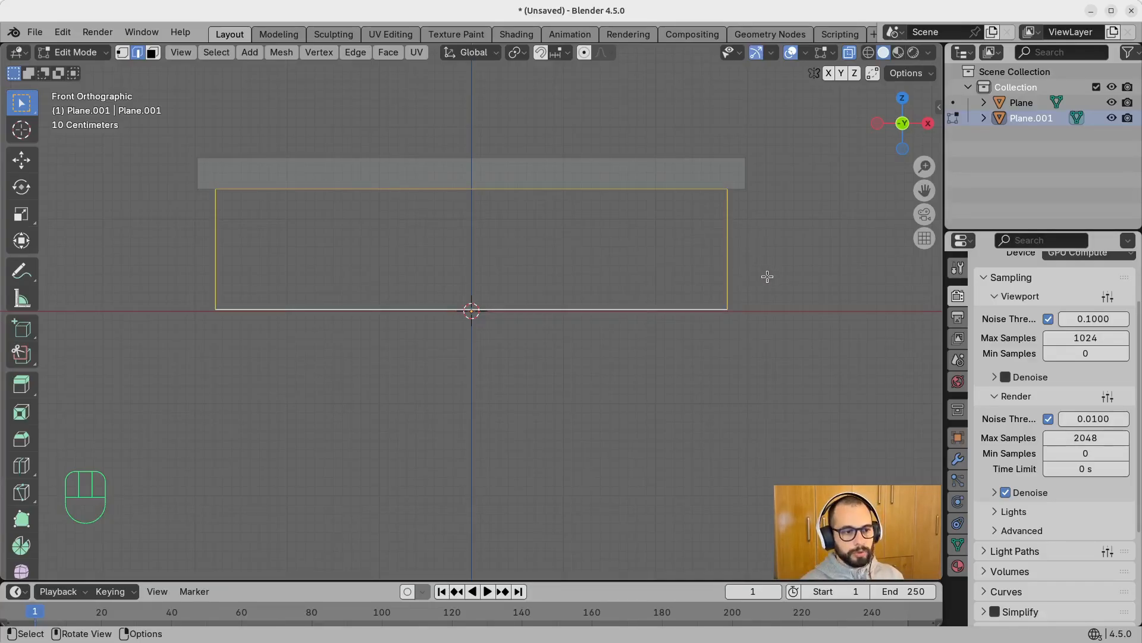
{"action": "key", "text": "e"}
{"action": "key", "text": "s"}
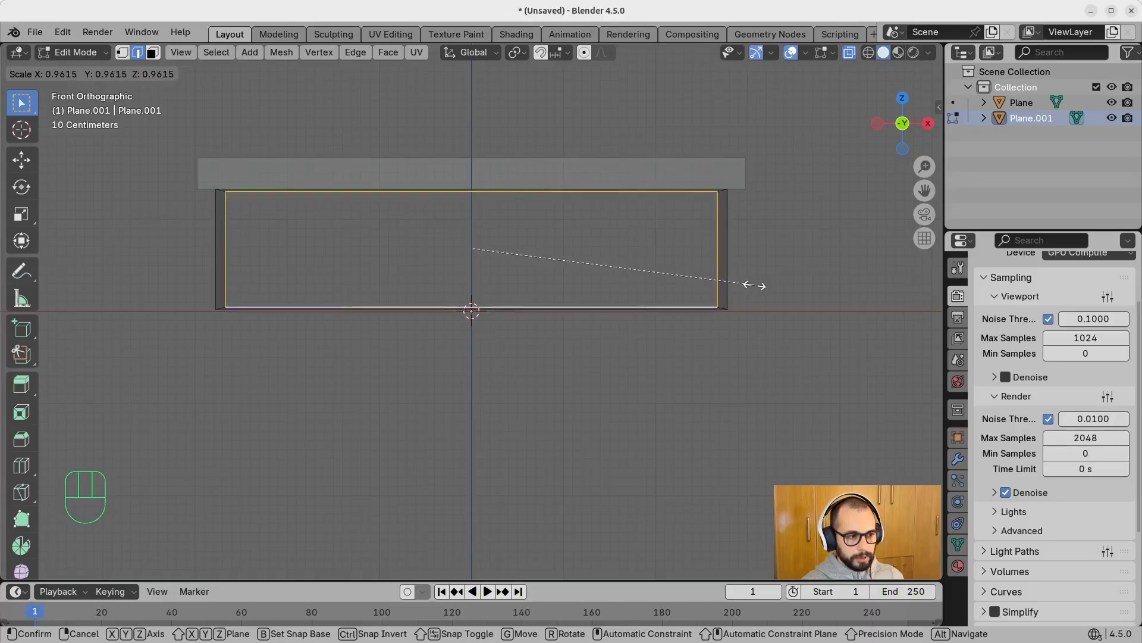
{"action": "left_click", "coordinate": [754, 285]}
{"action": "left_click", "coordinate": [765, 267]}
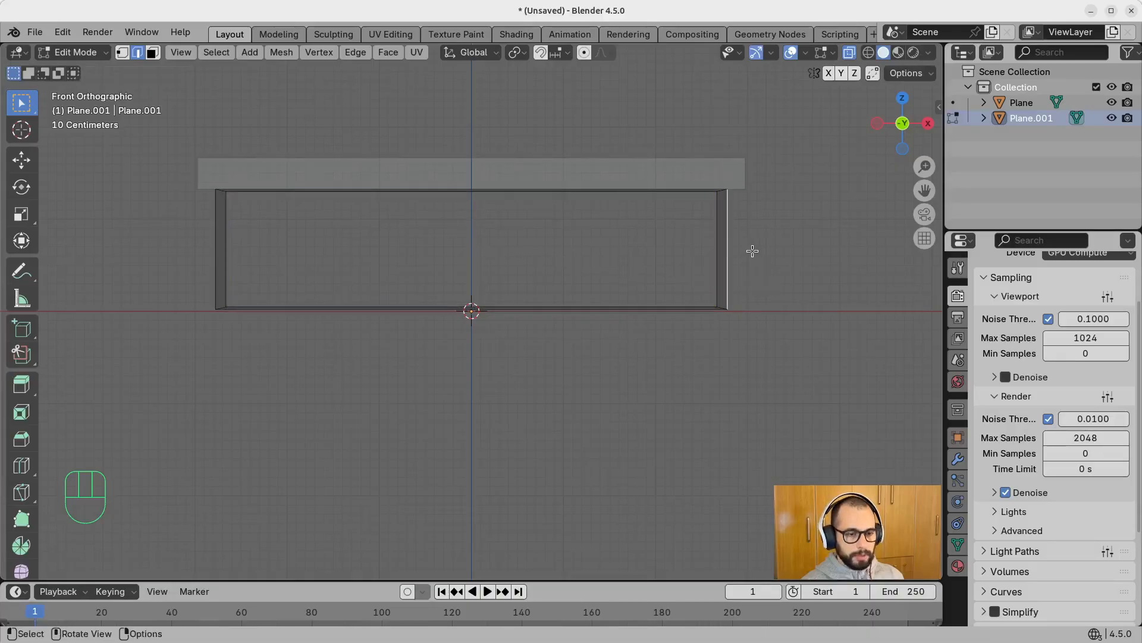
Step: Switch from edge to face selection only and loop-select the flat frame's ring of faces
{"action": "middle_click_drag", "start_coordinate": [753, 250], "coordinate": [724, 255]}
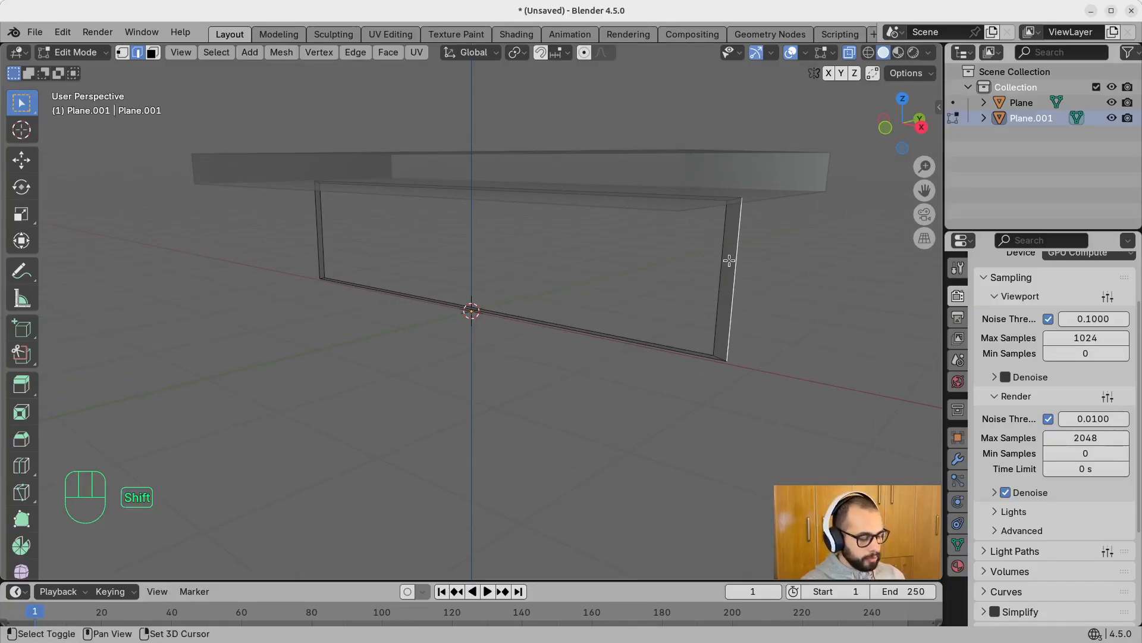
{"action": "key", "text": "shift+3"}
{"action": "key", "text": "shift+2"}
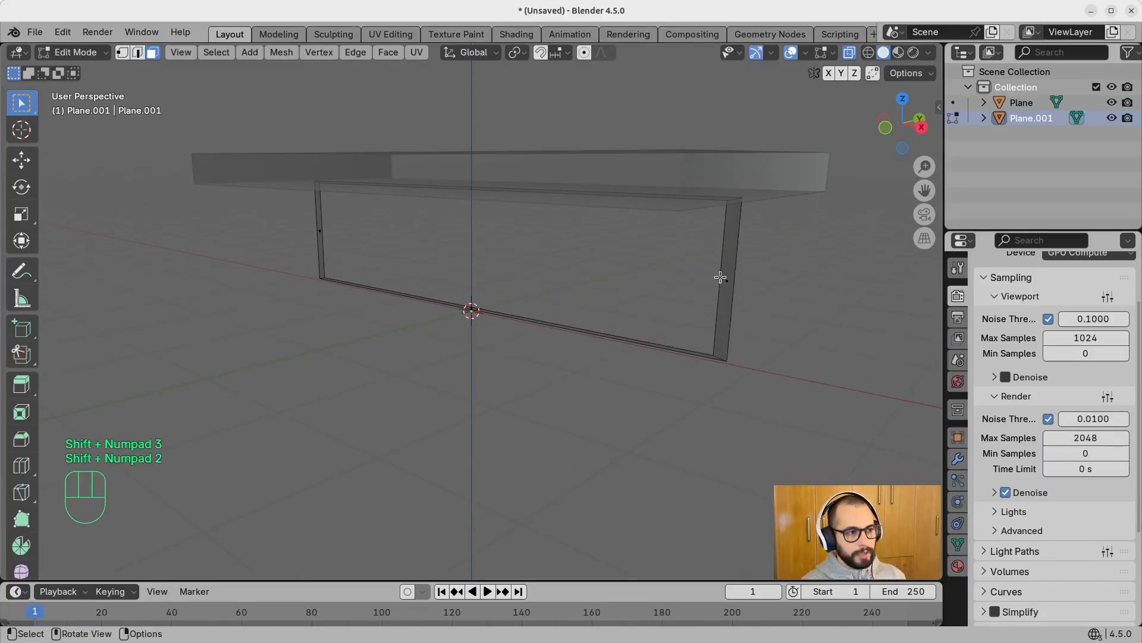
{"action": "left_click", "coordinate": [718, 356], "text": "alt"}
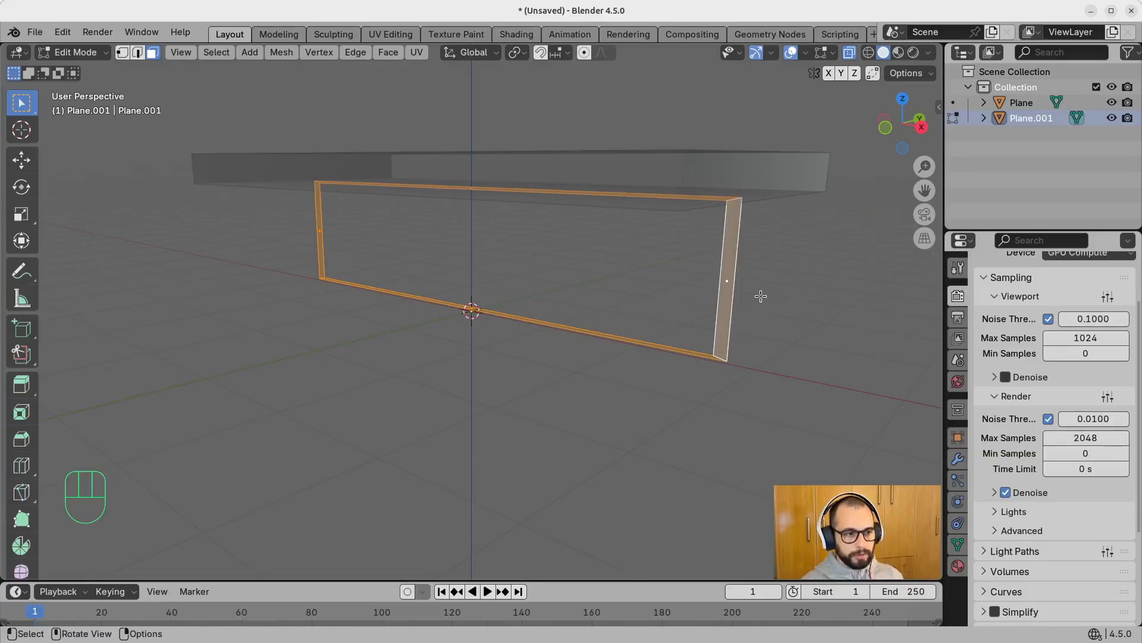
Step: Extrude the frame's faces about 0.15 m in the negative Y direction to give the frame depth
{"action": "middle_click_drag", "start_coordinate": [764, 295], "coordinate": [676, 291]}
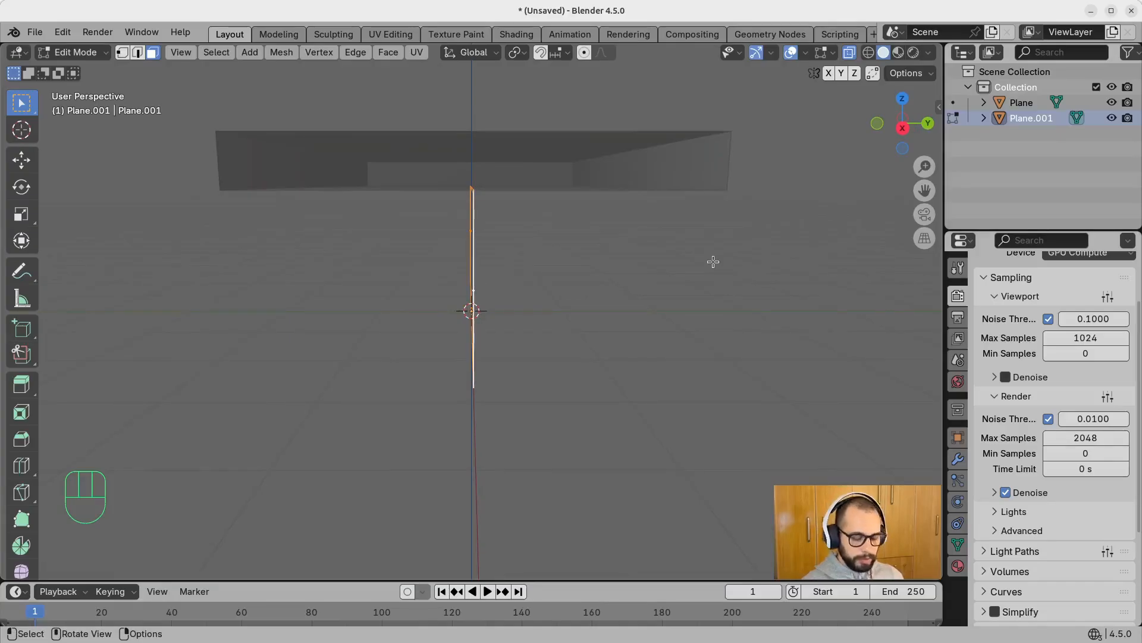
{"action": "key", "text": "e"}
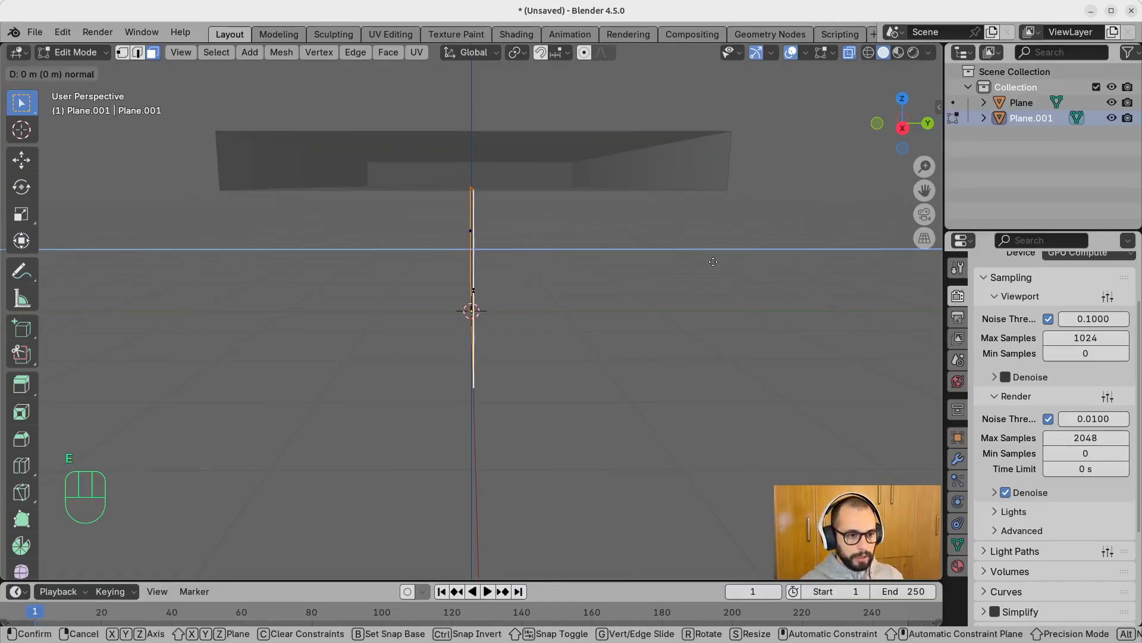
{"action": "key", "text": "y"}
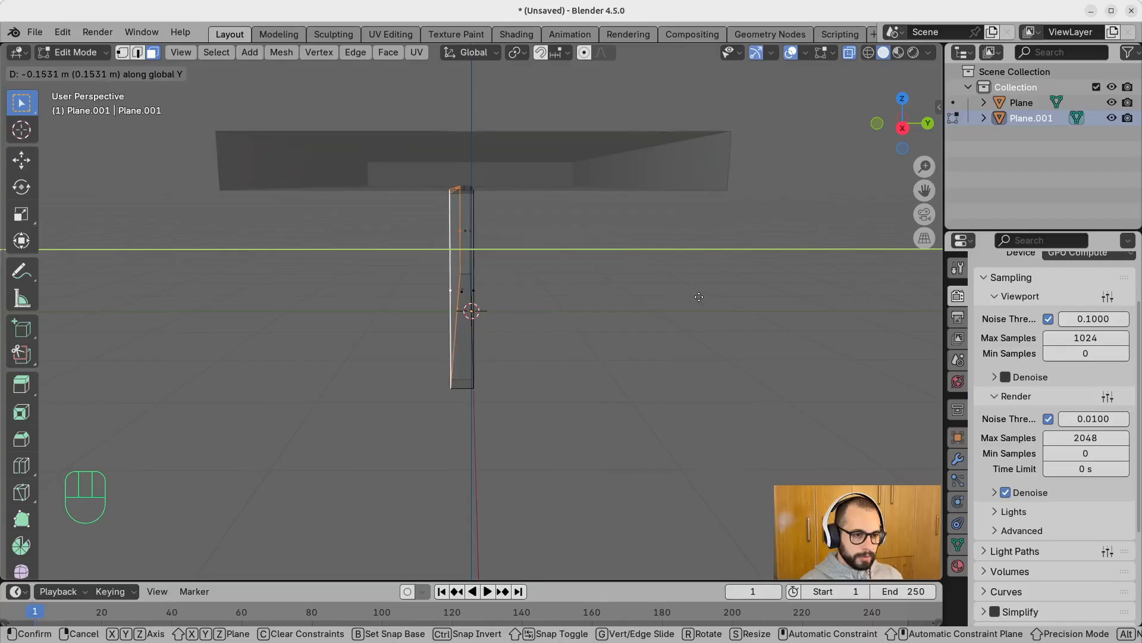
{"action": "left_click", "coordinate": [698, 297]}
{"action": "left_click", "coordinate": [631, 322]}
Step: Turn off X-ray and scale the frame's inner faces along Z to thicken its upper and lower bars
{"action": "mouse_move", "coordinate": [632, 326]}
{"action": "middle_mouse_down"}
{"action": "mouse_move", "coordinate": [588, 324]}
{"action": "mouse_move", "coordinate": [663, 276]}
{"action": "mouse_move", "coordinate": [671, 256]}
{"action": "mouse_move", "coordinate": [591, 278]}
{"action": "mouse_move", "coordinate": [607, 283]}
{"action": "mouse_move", "coordinate": [593, 290]}
{"action": "mouse_move", "coordinate": [599, 301]}
{"action": "mouse_move", "coordinate": [653, 276]}
{"action": "mouse_move", "coordinate": [639, 271]}
{"action": "middle_mouse_up"}
{"action": "key", "text": "alt+z"}
{"action": "key", "text": "s"}
{"action": "key", "text": "z"}
{"action": "left_click", "coordinate": [631, 268]}
Step: Move the whole frame mesh in the negative Y direction to just inside the slab's long edge, and return to Object Mode
{"action": "middle_click_drag", "start_coordinate": [872, 178], "coordinate": [706, 227]}
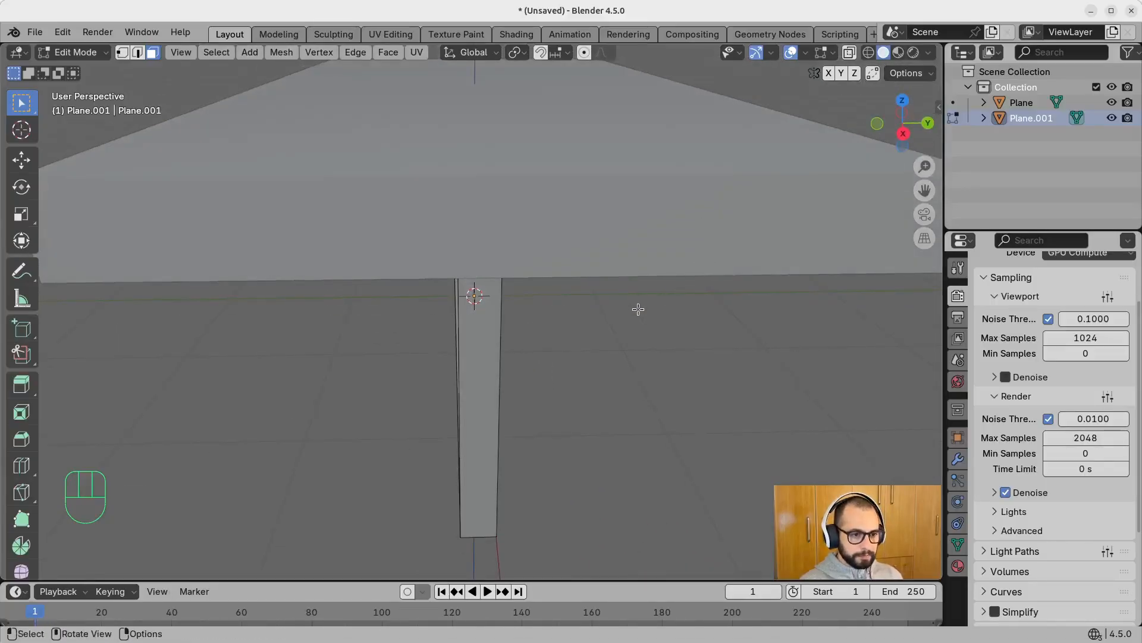
{"action": "middle_click_drag", "start_coordinate": [637, 311], "coordinate": [568, 330], "text": "ctrl"}
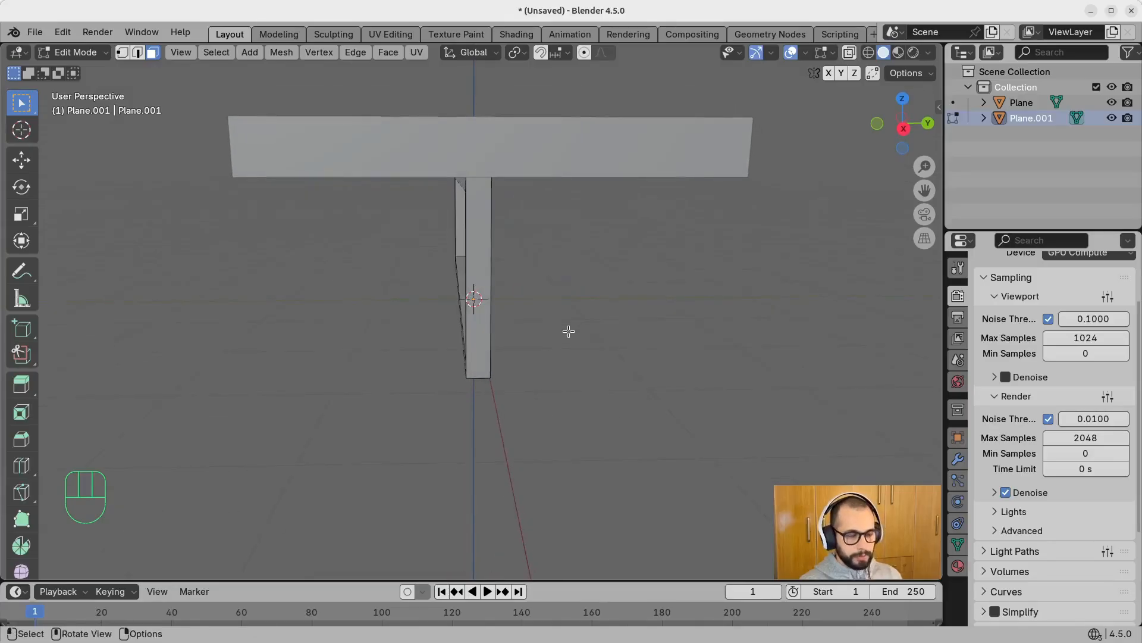
{"action": "key", "text": "a"}
{"action": "key", "text": "g"}
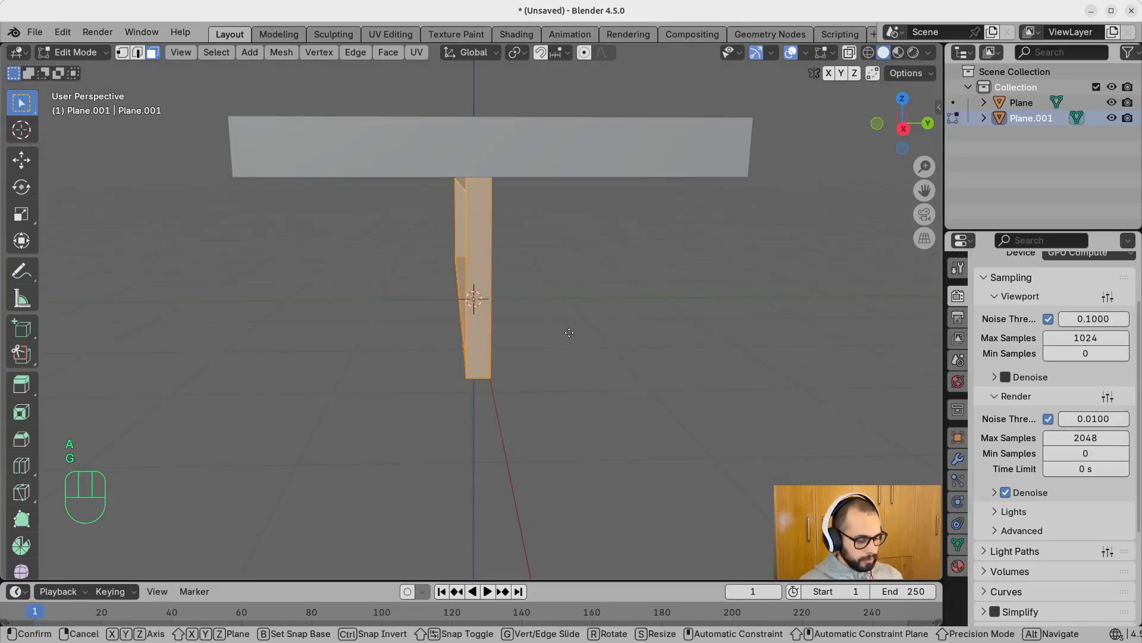
{"action": "key", "text": "y"}
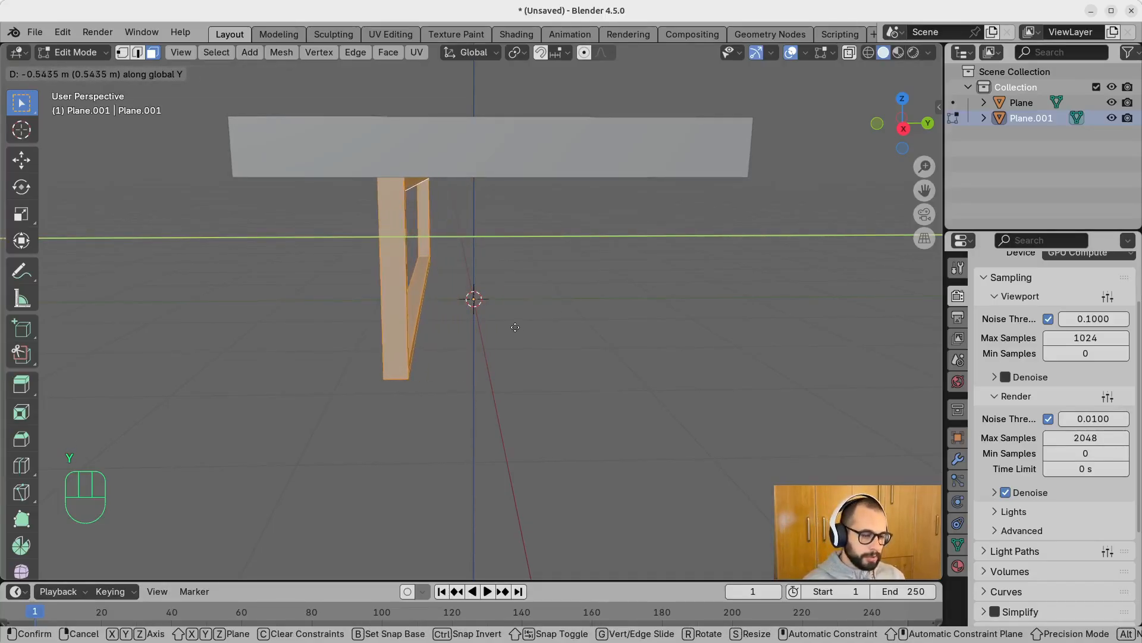
{"action": "left_click", "coordinate": [462, 340]}
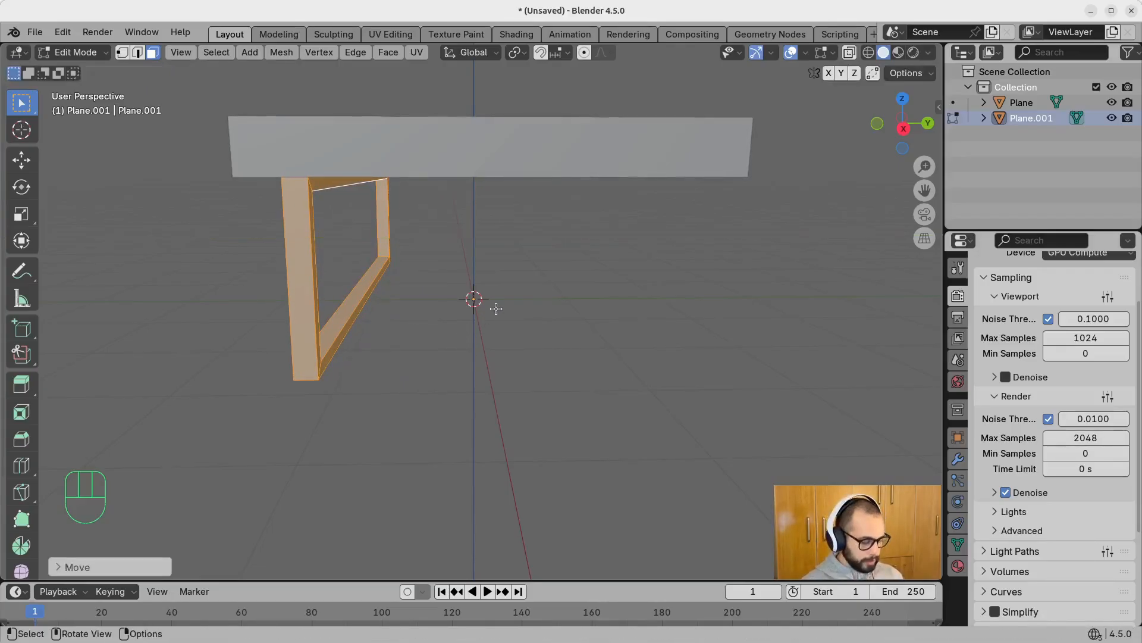
{"action": "key", "text": "KP_3"}
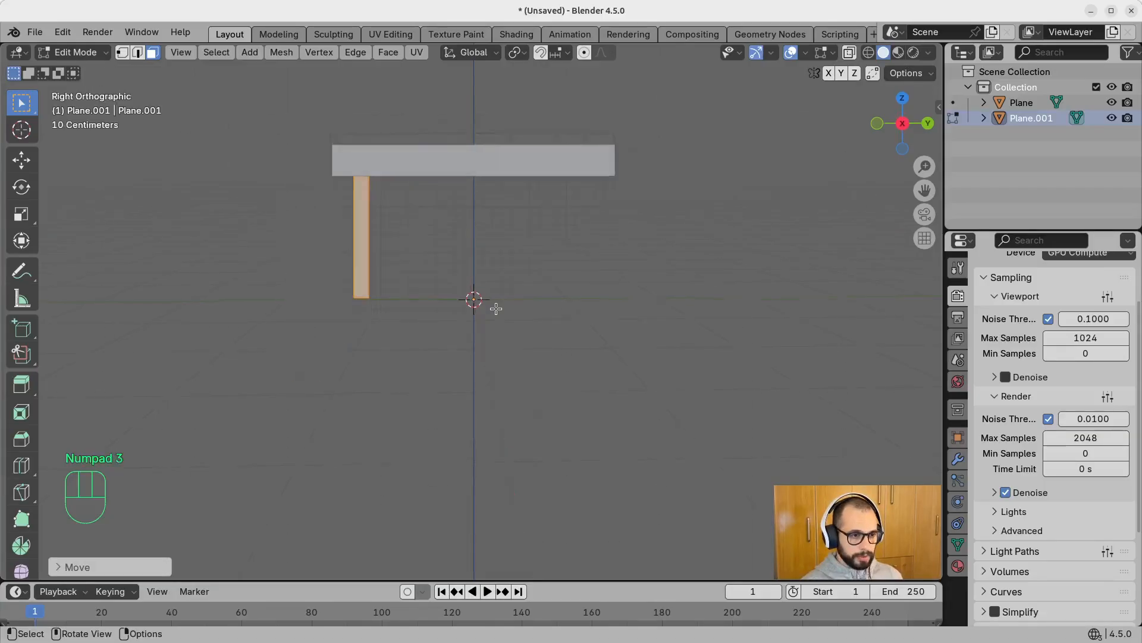
{"action": "middle_click_drag", "start_coordinate": [370, 275], "coordinate": [545, 308]}
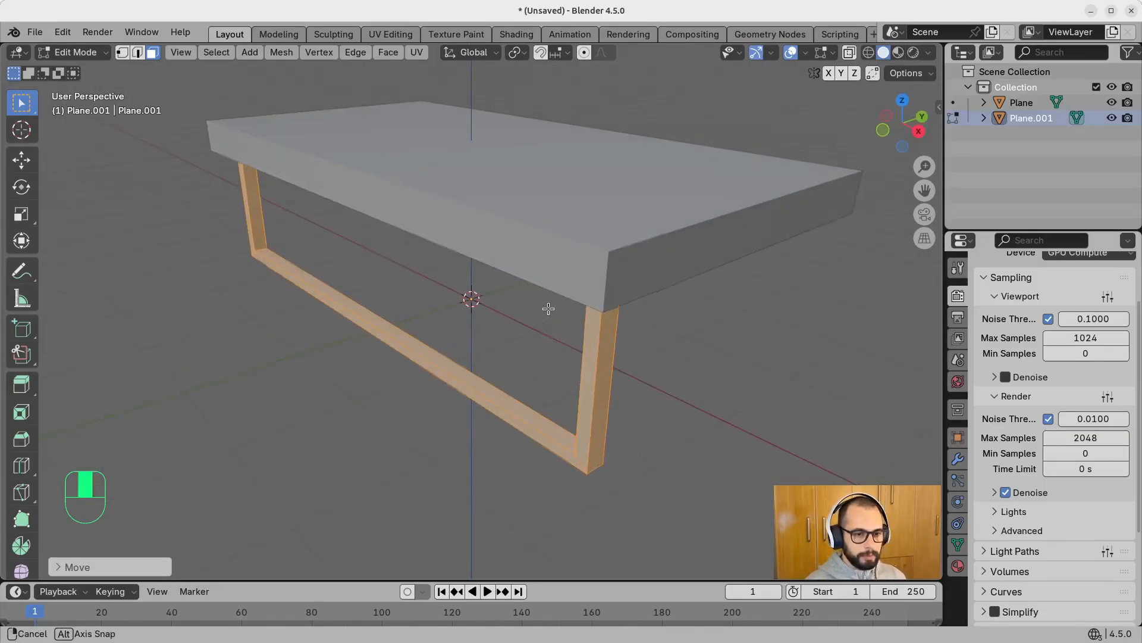
{"action": "key", "text": "Tab"}
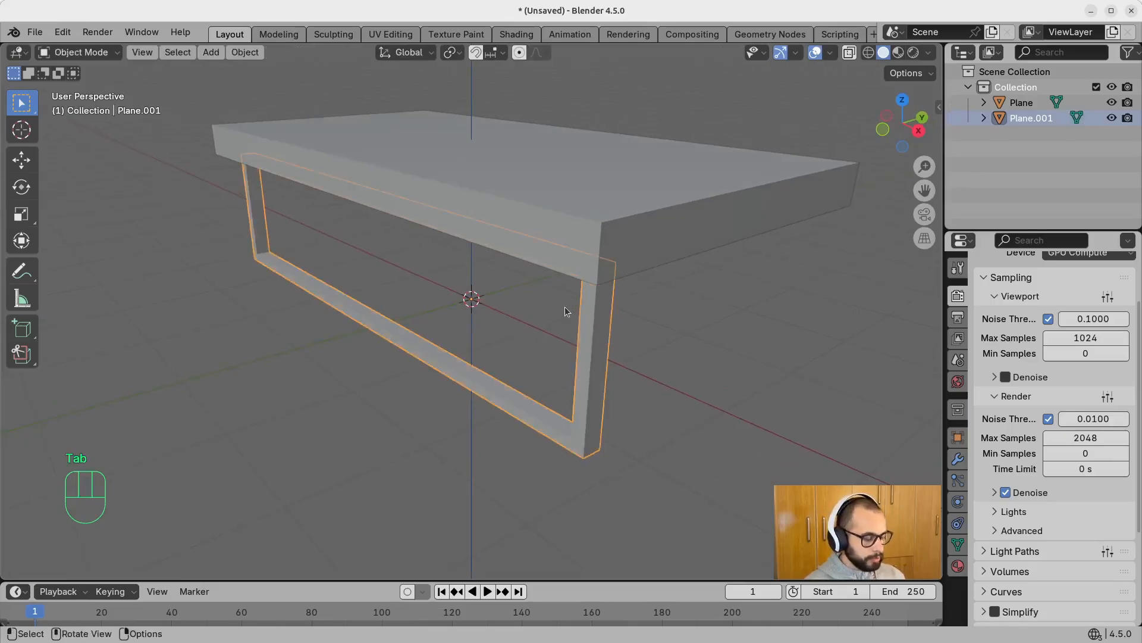
Step: Try duplicating the frame about 2.06 m along Y toward the slab's opposite long edge, and undo the duplicate
{"action": "middle_click_drag", "start_coordinate": [630, 299], "coordinate": [601, 272]}
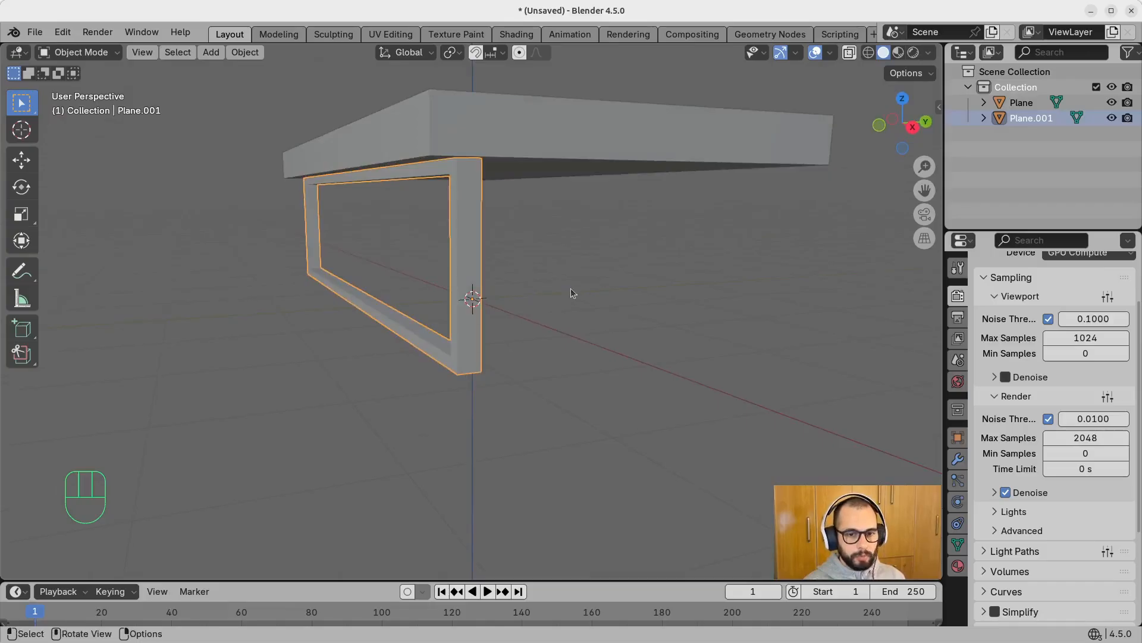
{"action": "middle_click_drag", "start_coordinate": [513, 319], "coordinate": [488, 354]}
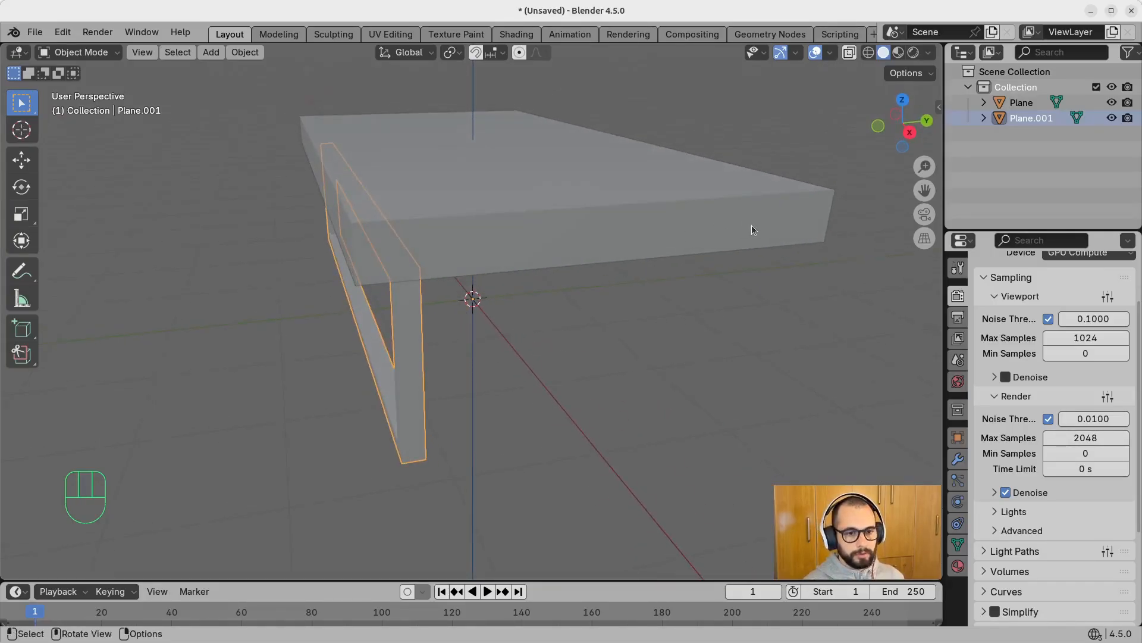
{"action": "middle_click_drag", "start_coordinate": [754, 223], "coordinate": [624, 259]}
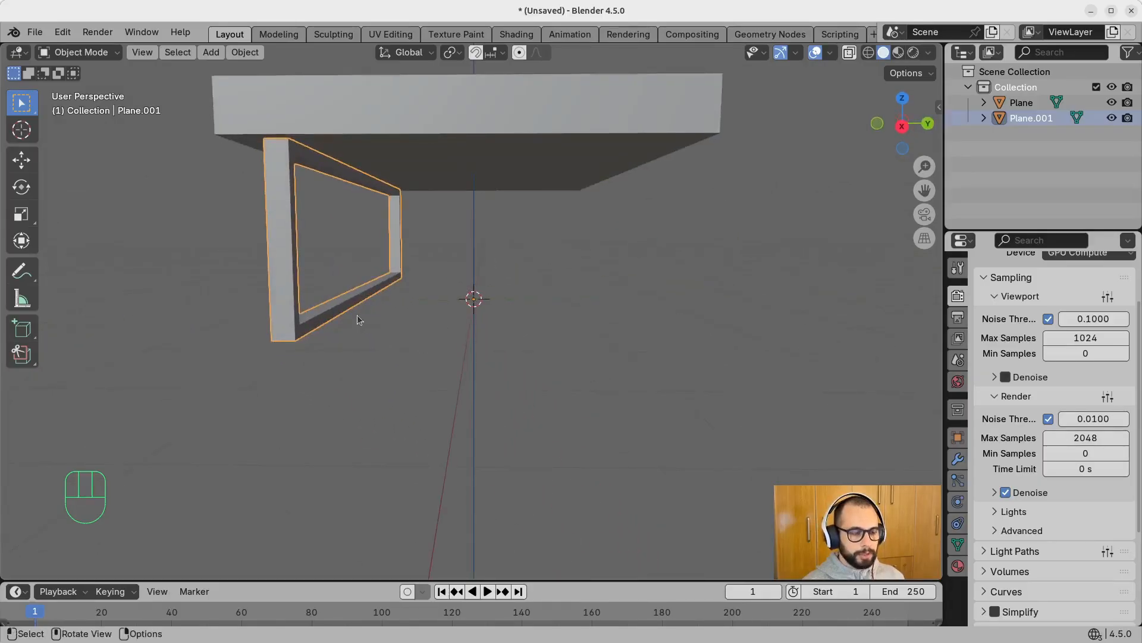
{"action": "key", "text": "shift+d"}
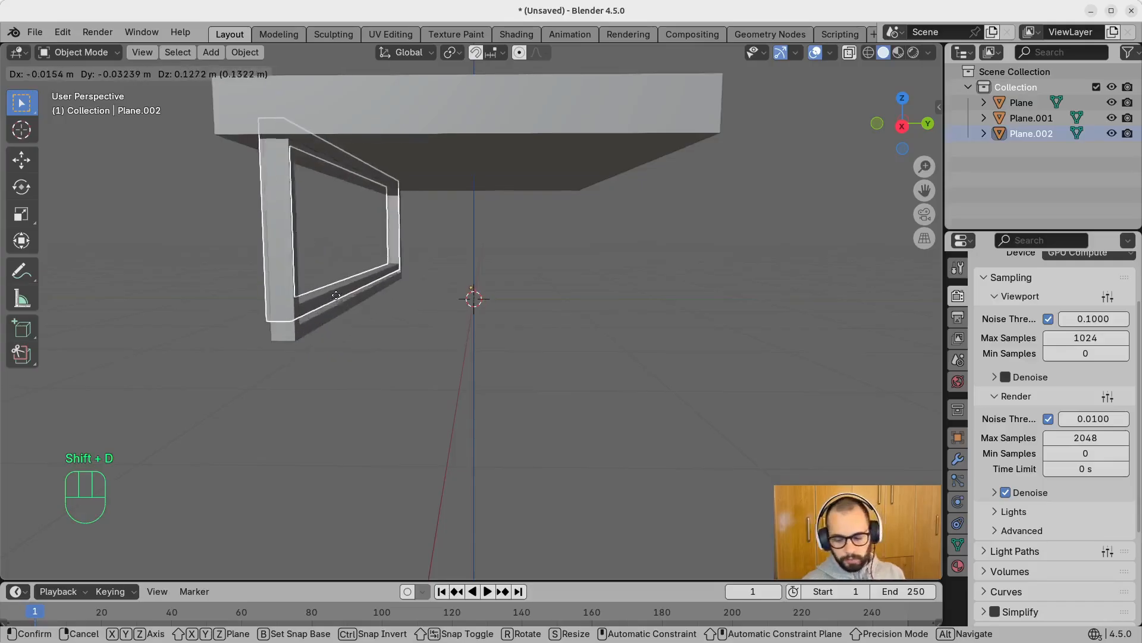
{"action": "key", "text": "y"}
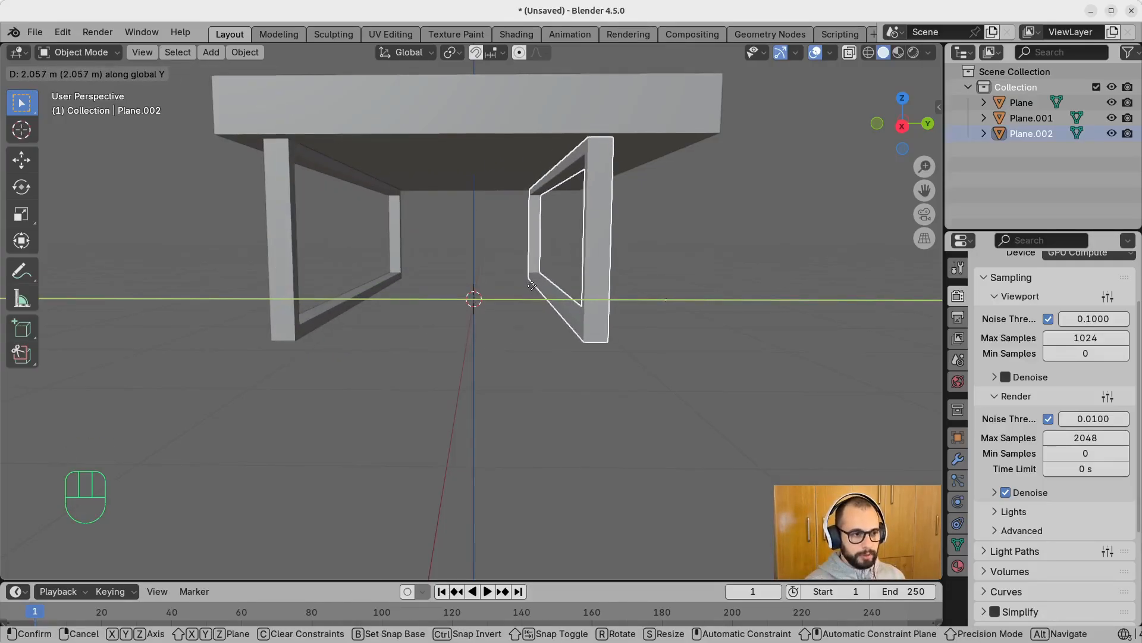
{"action": "right_click", "coordinate": [530, 288]}
{"action": "key", "text": "ctrl+z"}
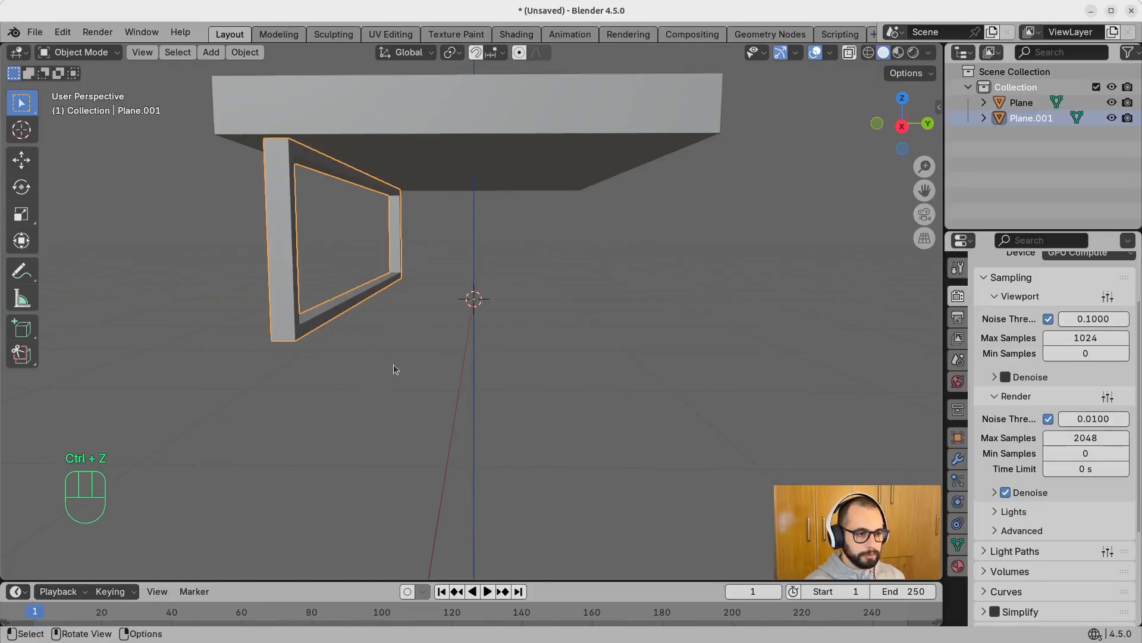
Step: Add a Mirror modifier to the frame object
{"action": "middle_click_drag", "start_coordinate": [395, 370], "coordinate": [496, 351]}
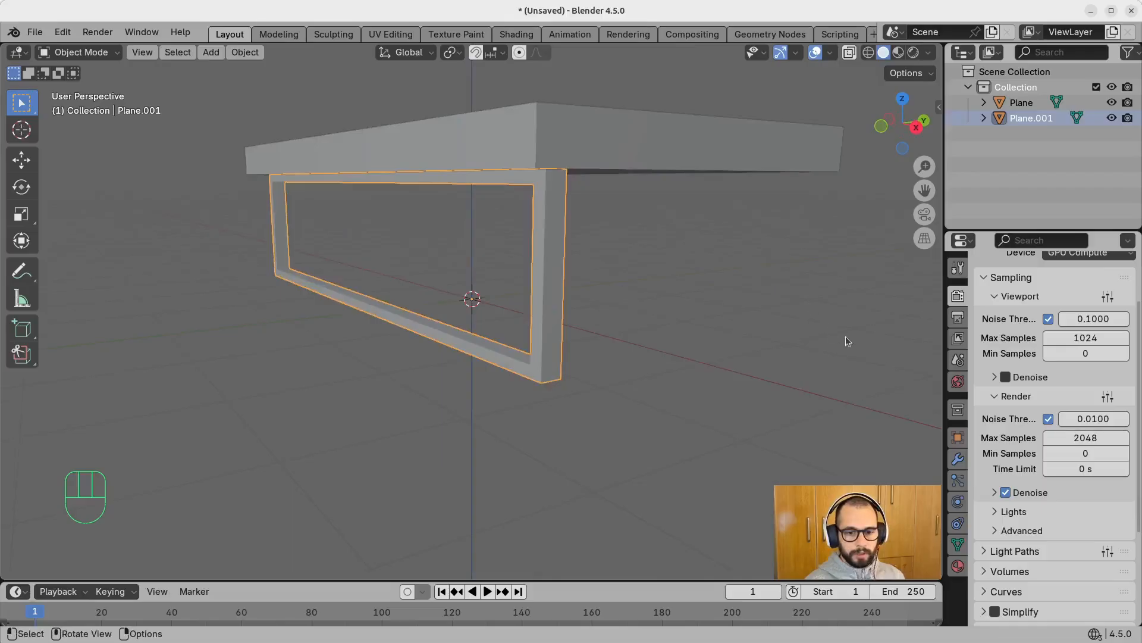
{"action": "left_click", "coordinate": [958, 459]}
{"action": "key", "text": "shift+a"}
{"action": "mouse_move", "coordinate": [939, 337]}
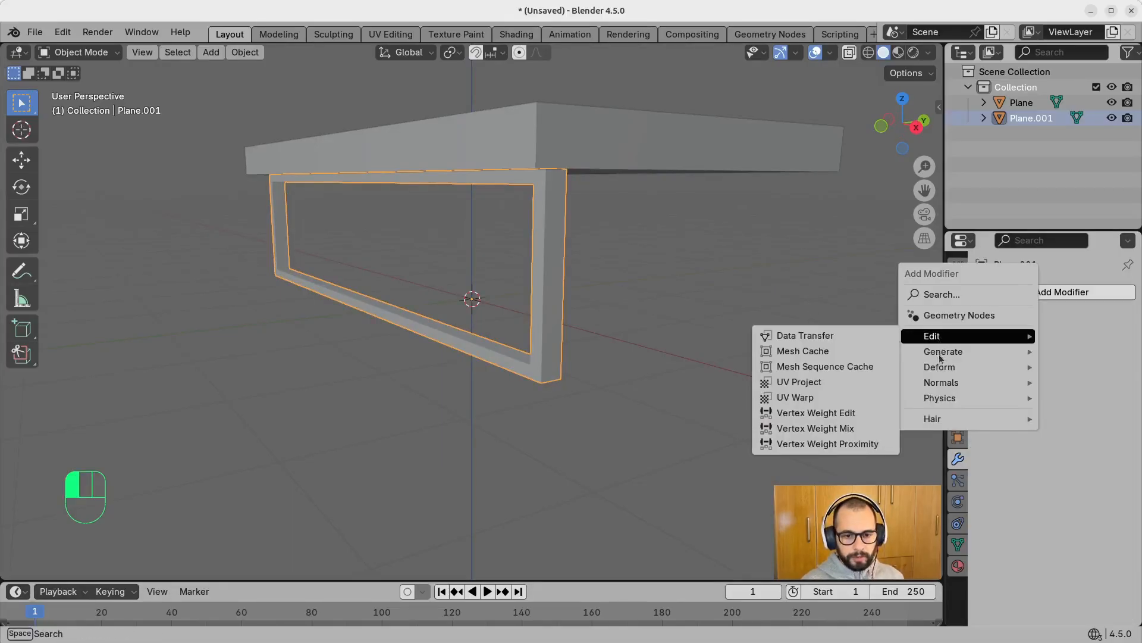
{"action": "mouse_move", "coordinate": [949, 356]}
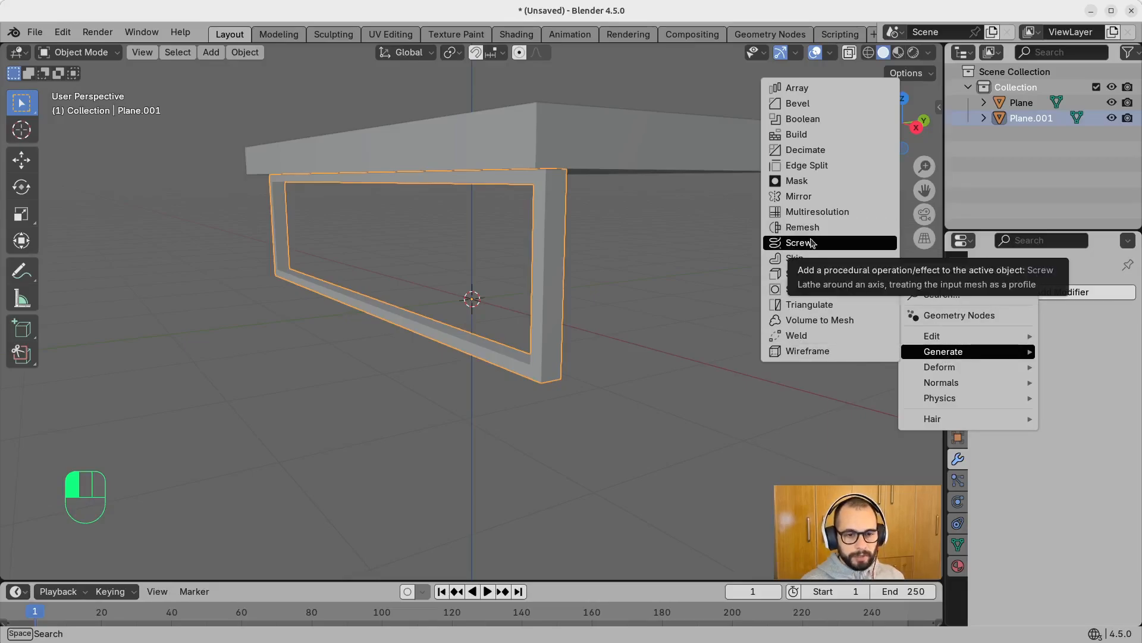
{"action": "left_click", "coordinate": [818, 200]}
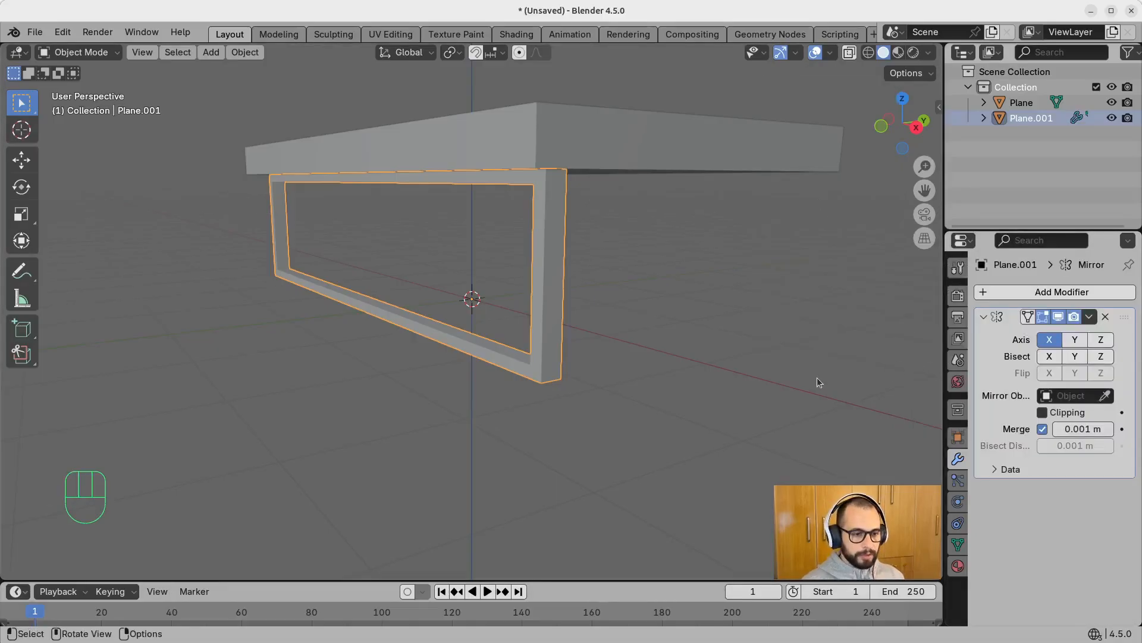
Step: Set the slab object Plane as the Mirror Object and mirror the frame on the Y axis only
{"action": "mouse_move", "coordinate": [790, 379]}
{"action": "middle_mouse_down"}
{"action": "mouse_move", "coordinate": [786, 387]}
{"action": "mouse_move", "coordinate": [842, 391]}
{"action": "mouse_move", "coordinate": [876, 383]}
{"action": "mouse_move", "coordinate": [746, 387]}
{"action": "mouse_move", "coordinate": [866, 377]}
{"action": "mouse_move", "coordinate": [876, 366]}
{"action": "mouse_move", "coordinate": [750, 378]}
{"action": "mouse_move", "coordinate": [769, 374]}
{"action": "middle_mouse_up"}
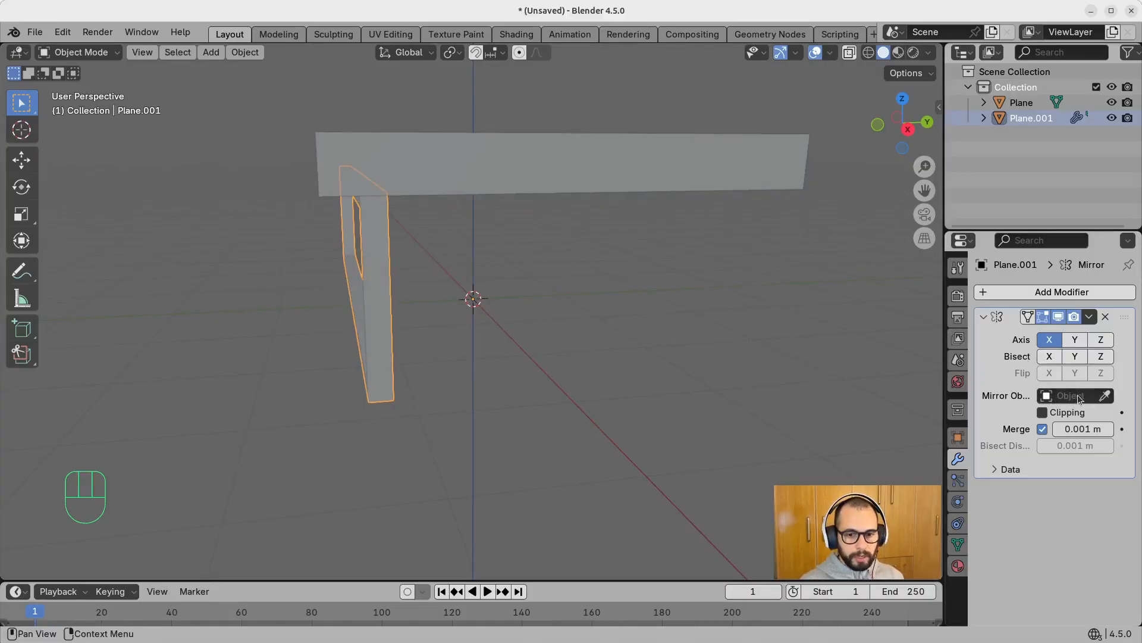
{"action": "left_click", "coordinate": [1105, 395]}
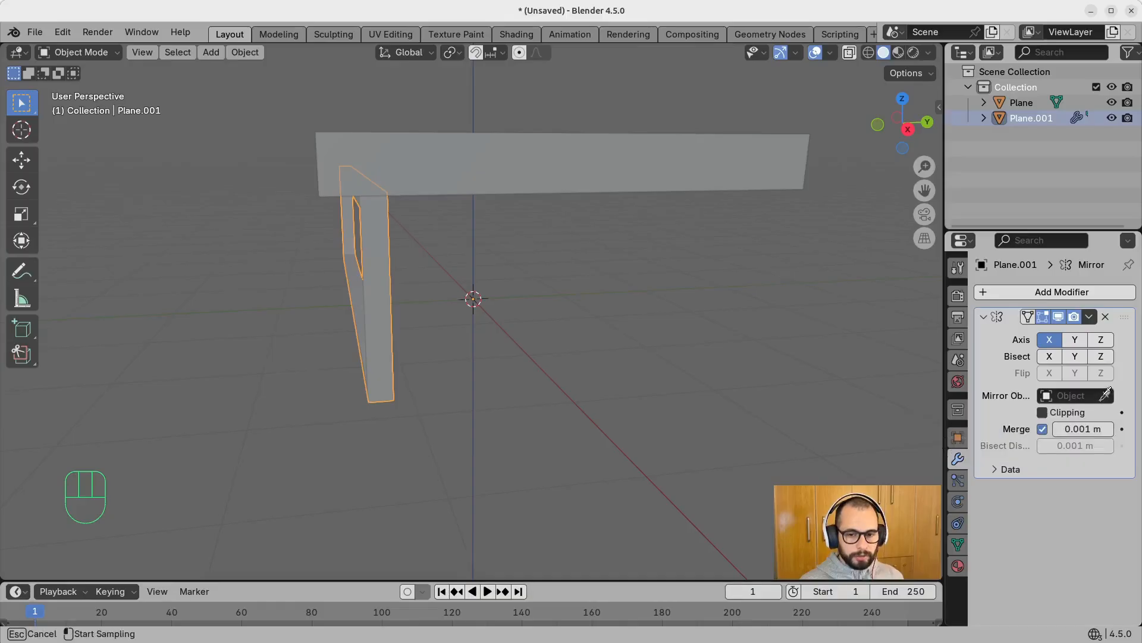
{"action": "left_click", "coordinate": [606, 162]}
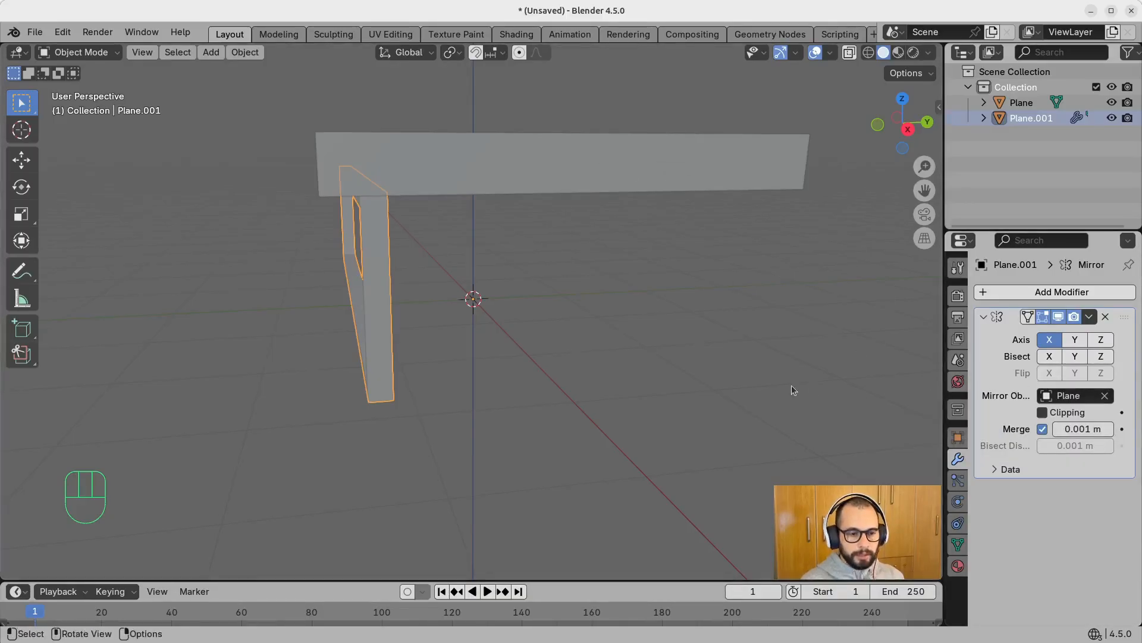
{"action": "middle_click_drag", "start_coordinate": [792, 387], "coordinate": [662, 360]}
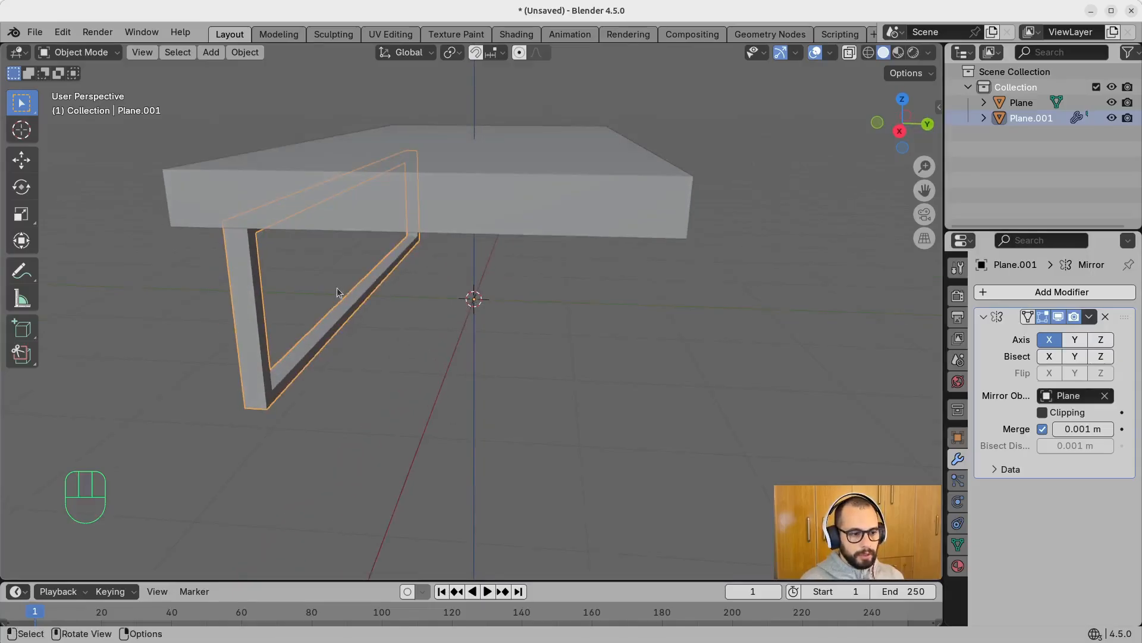
{"action": "left_click", "coordinate": [1074, 339]}
{"action": "left_click", "coordinate": [1049, 339]}
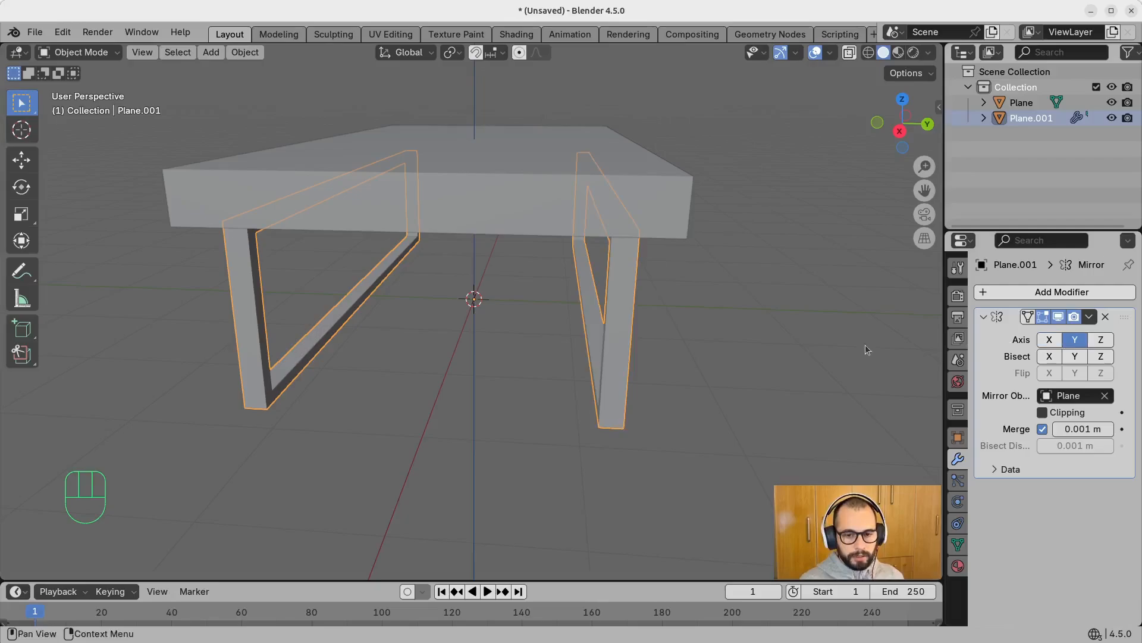
Step: Deselect the frame and save the scene as sala_jantar_video_01.blend in the exercicios-modelagem folder
{"action": "left_click", "coordinate": [683, 295]}
{"action": "middle_click_drag", "start_coordinate": [576, 286], "coordinate": [602, 319]}
{"action": "middle_click_drag", "start_coordinate": [674, 380], "coordinate": [659, 397]}
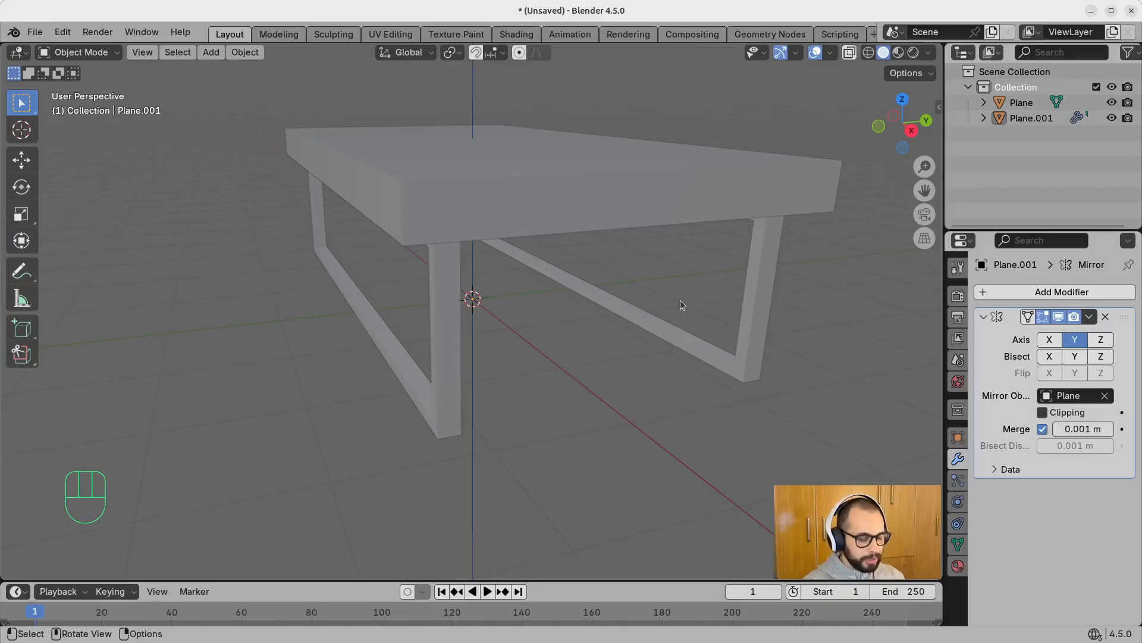
{"action": "key", "text": "ctrl+s"}
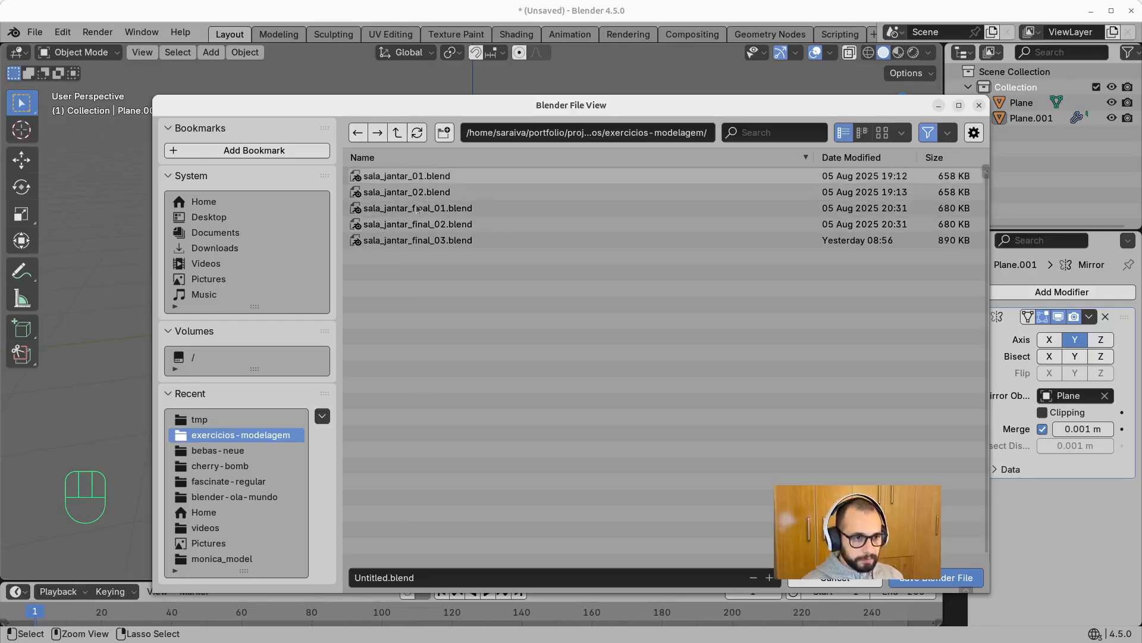
{"action": "left_click", "coordinate": [357, 574]}
{"action": "left_click", "coordinate": [389, 574]}
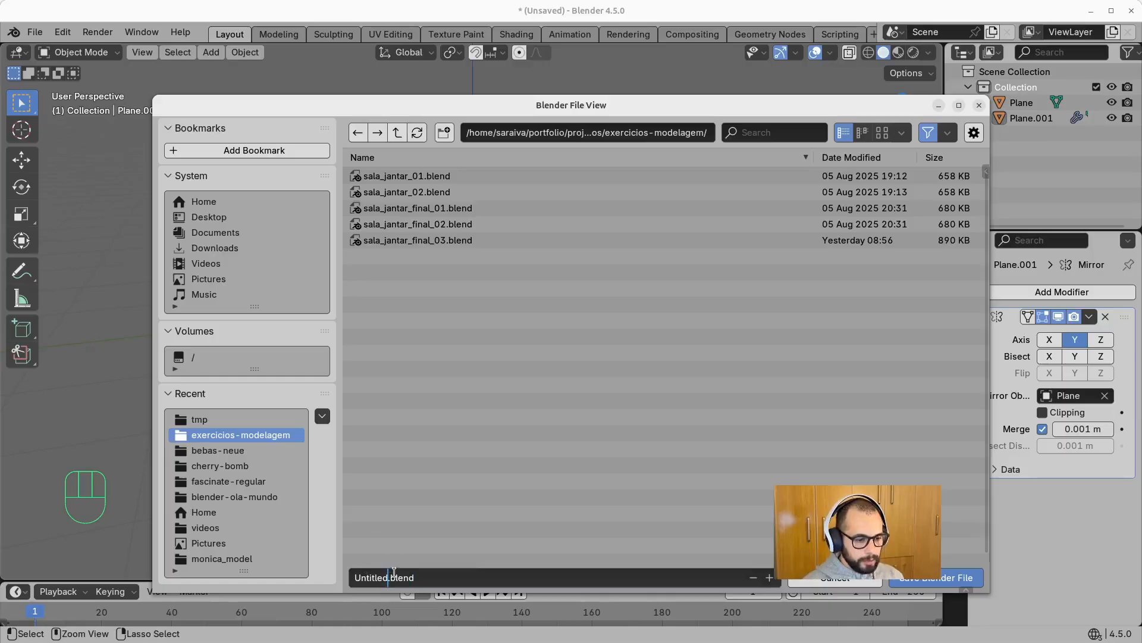
{"action": "key", "text": "BackSpace"}
{"action": "key", "text": "BackSpace"}
{"action": "key", "text": "BackSpace"}
{"action": "key", "text": "BackSpace"}
{"action": "key", "text": "BackSpace"}
{"action": "key", "text": "BackSpace"}
{"action": "key", "text": "BackSpace"}
{"action": "key", "text": "BackSpace"}
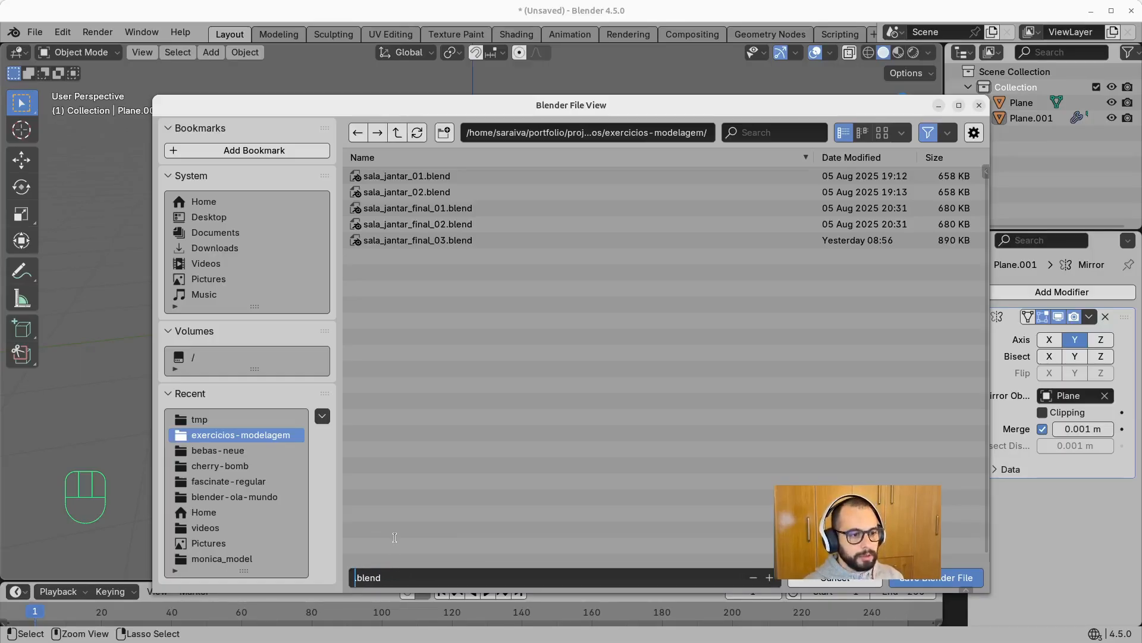
{"action": "type", "text": "sala_j"}
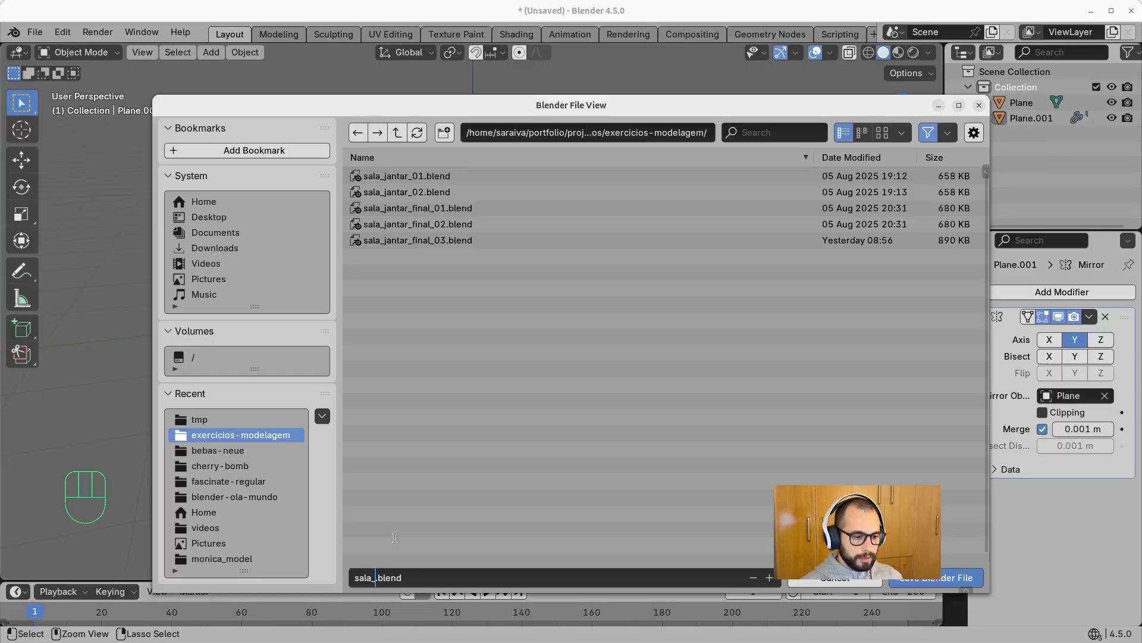
{"action": "type", "text": "an"}
{"action": "type", "text": "tar"}
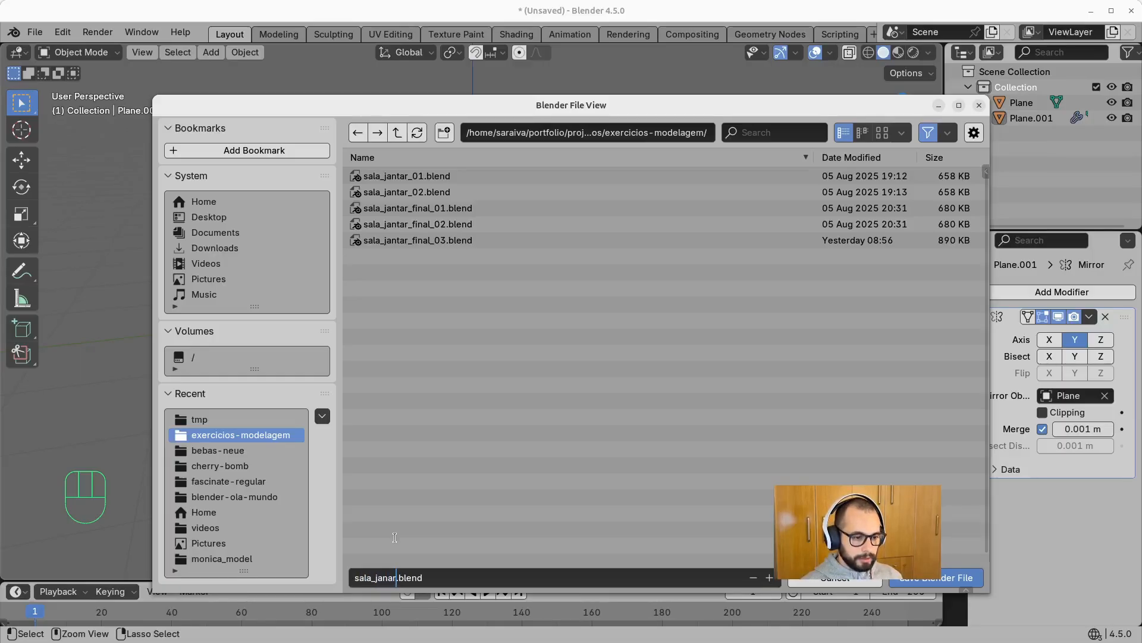
{"action": "type", "text": "_video"}
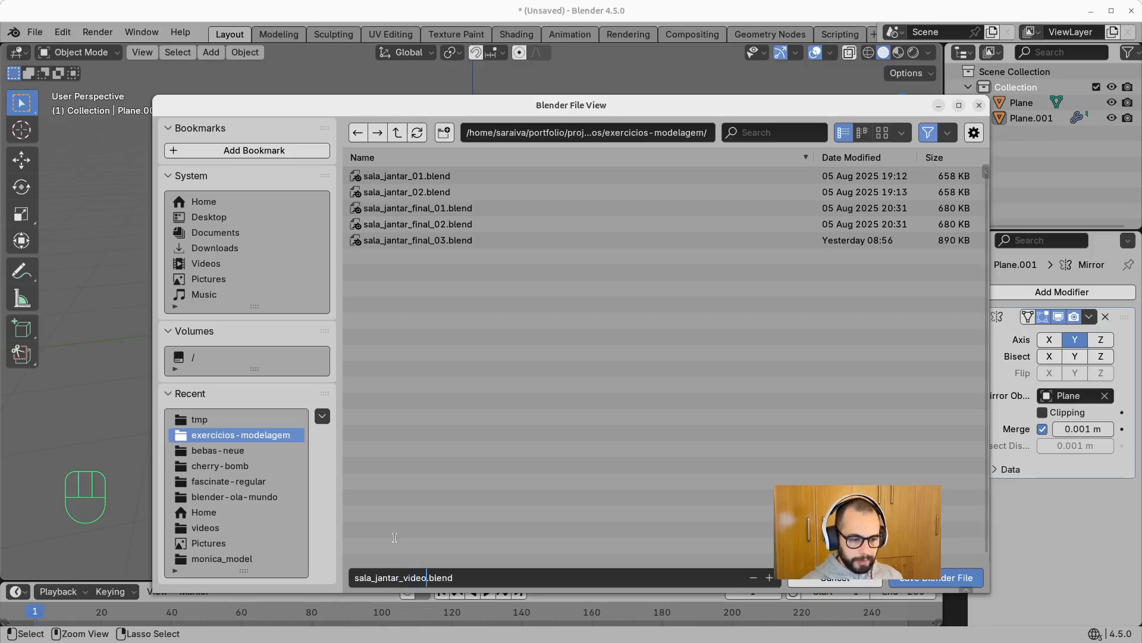
{"action": "type", "text": "_"}
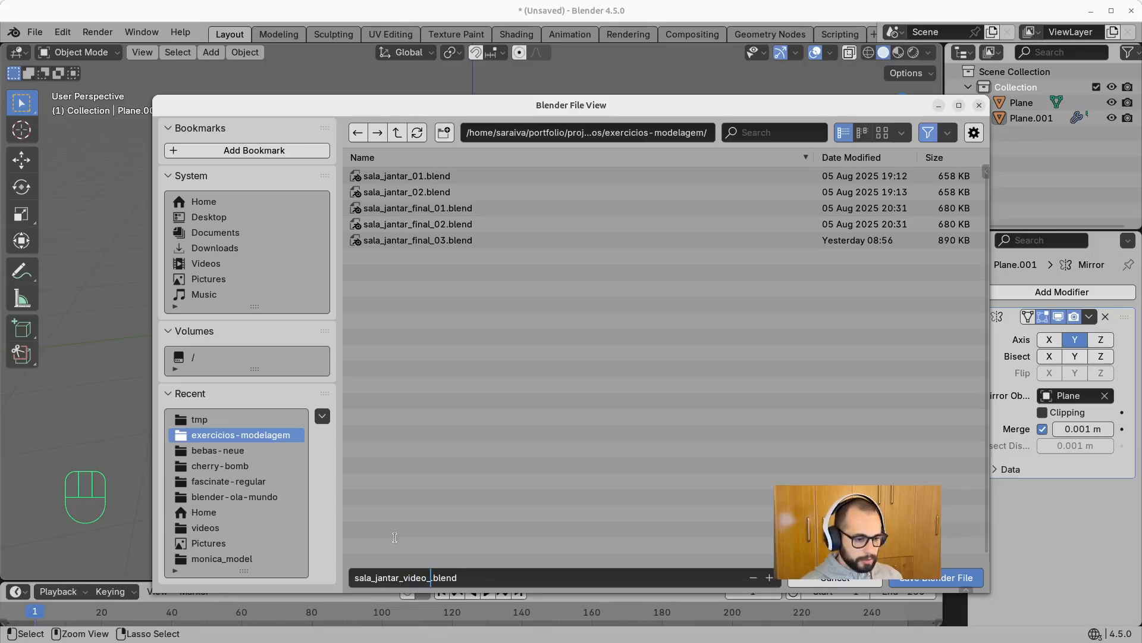
{"action": "type", "text": "01"}
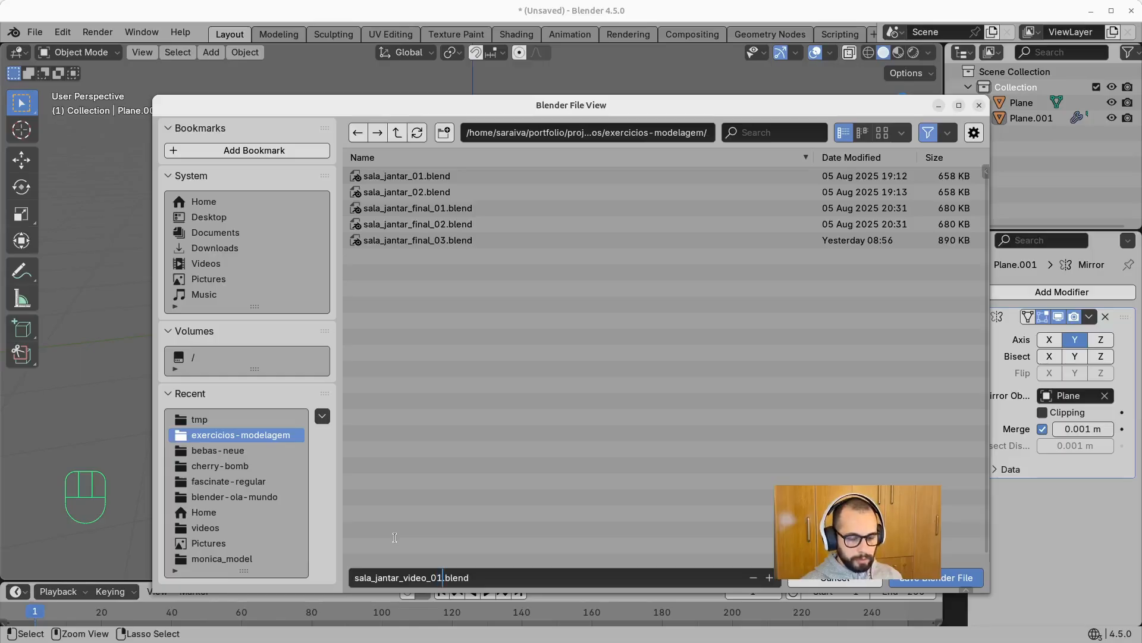
{"action": "left_click", "coordinate": [921, 583]}
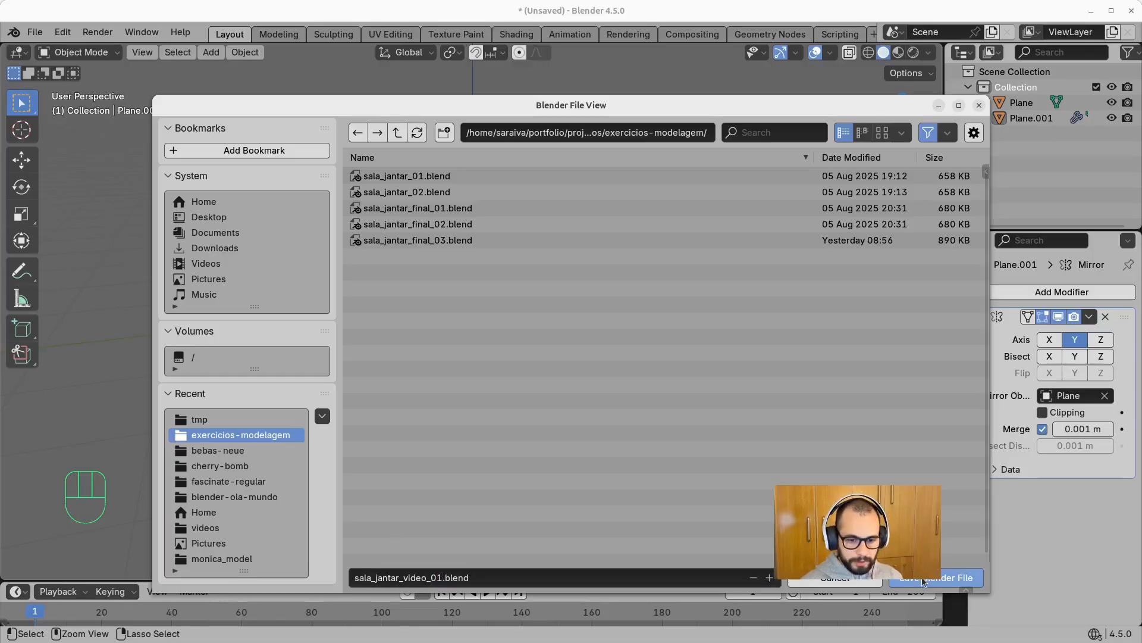
{"action": "left_click", "coordinate": [921, 583]}
Step: Save the current file again with nothing selected, and save an incremental version named sala_jantar_video_02.blend
{"action": "left_click", "coordinate": [662, 333]}
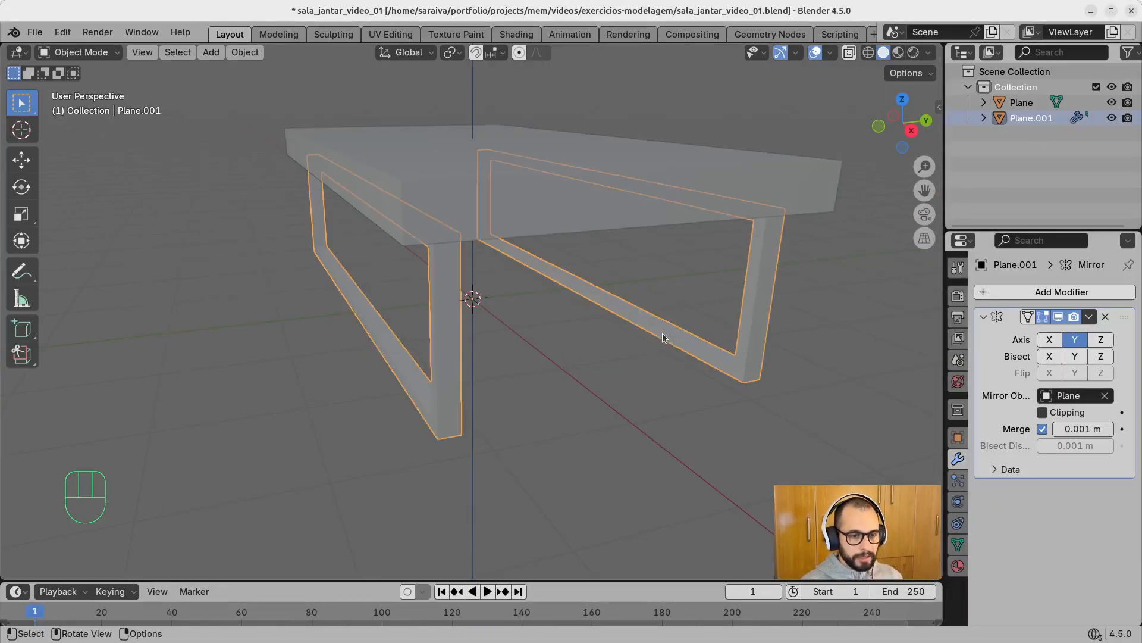
{"action": "left_click", "coordinate": [656, 364]}
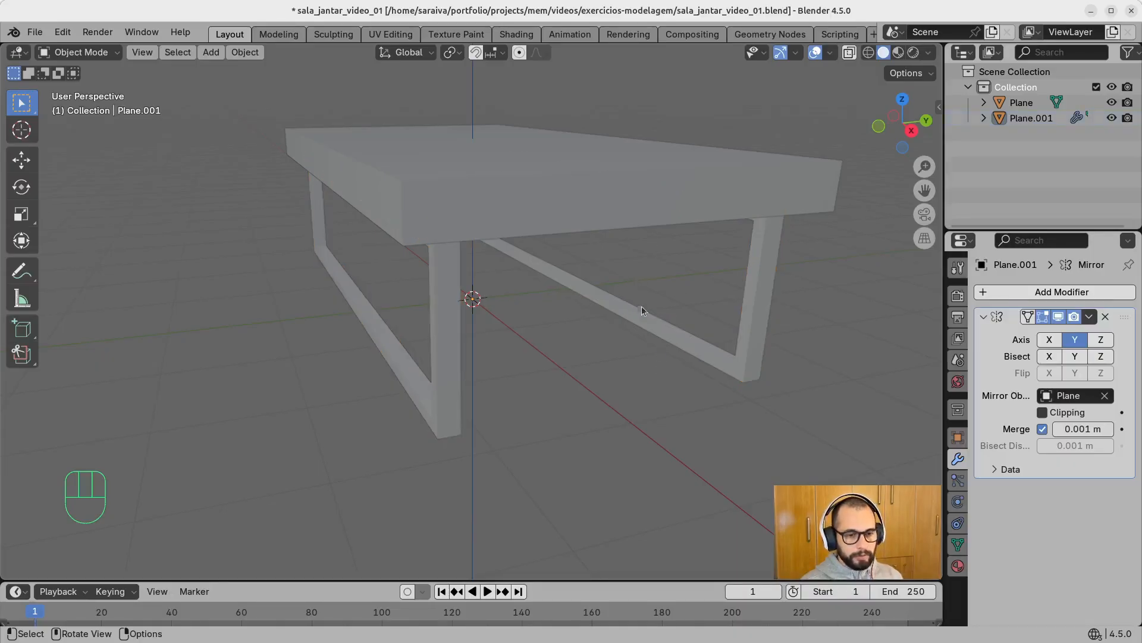
{"action": "key", "text": "ctrl+s"}
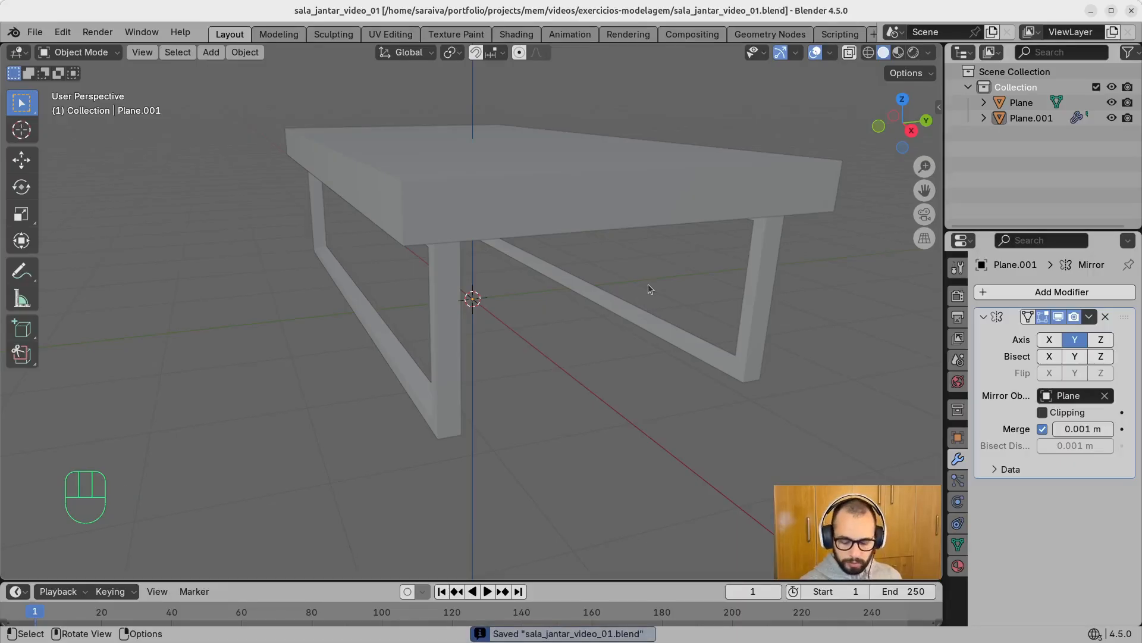
{"action": "key", "text": "ctrl+alt"}
{"action": "key", "text": "ctrl+alt+s"}
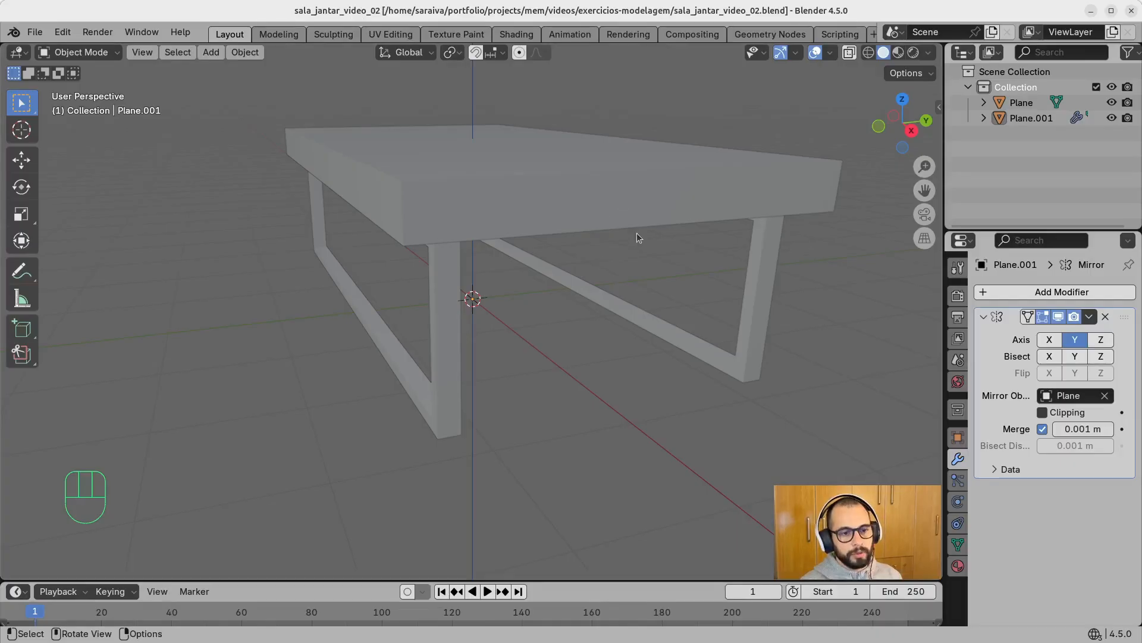
Step: Add a new mesh plane at the origin and rotate it 90° about the global Y axis
{"action": "middle_click_drag", "start_coordinate": [636, 287], "coordinate": [623, 327]}
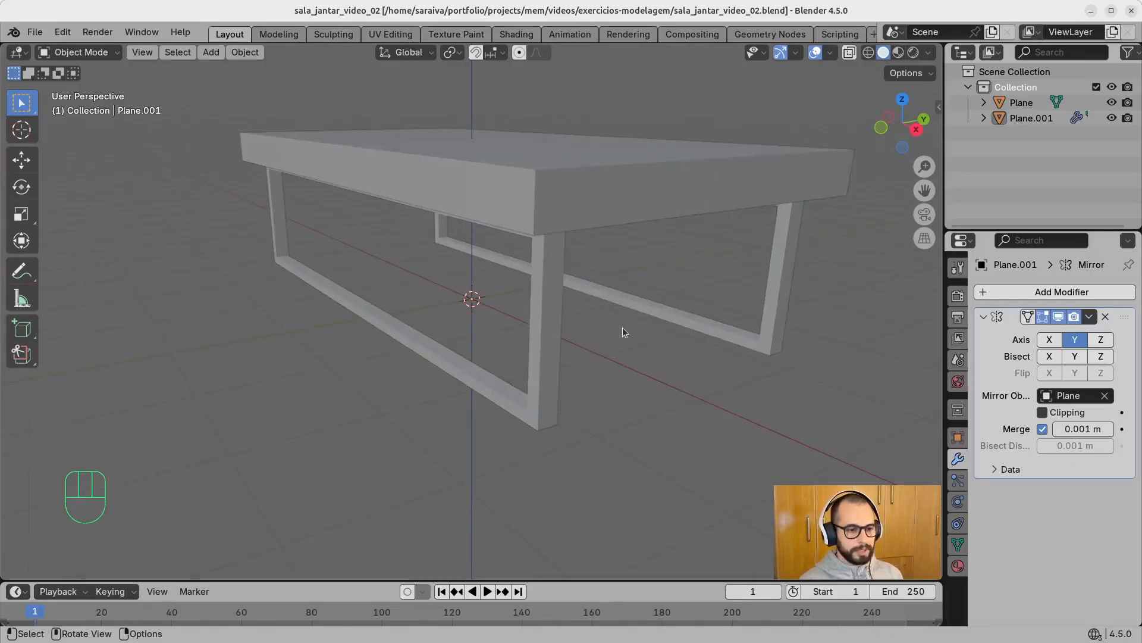
{"action": "key", "text": "shift+a"}
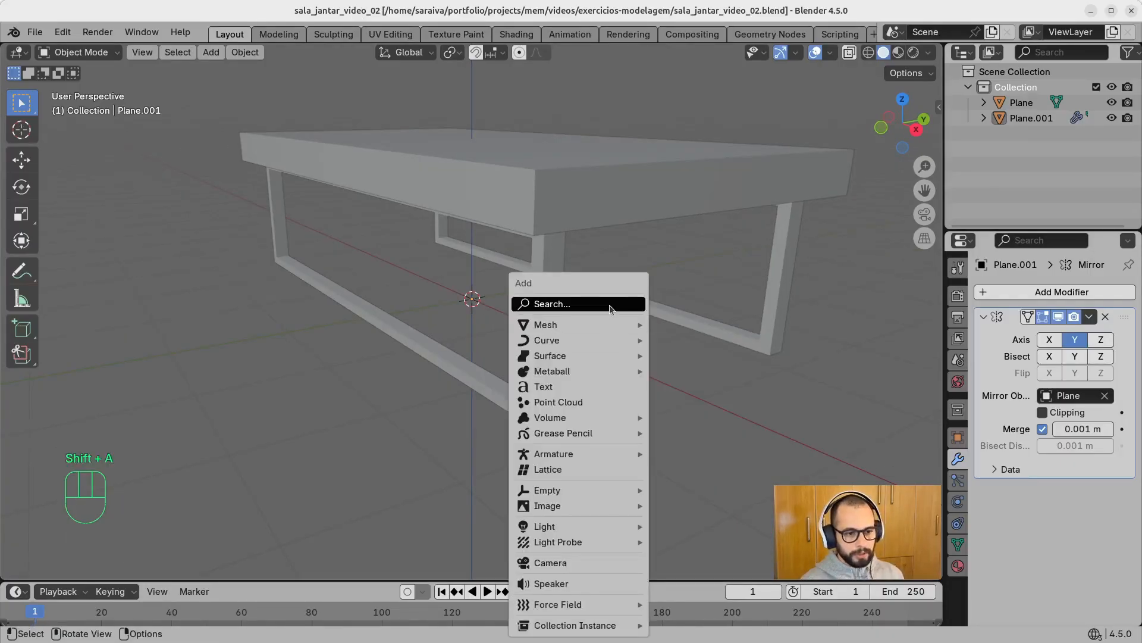
{"action": "left_click", "coordinate": [619, 306]}
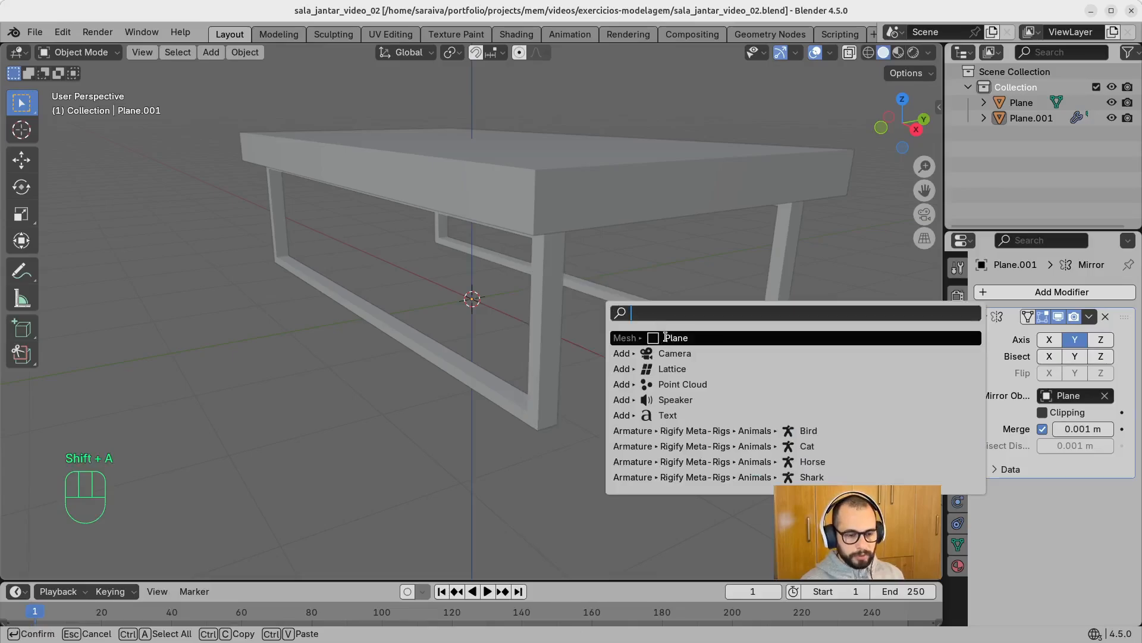
{"action": "left_click", "coordinate": [665, 338]}
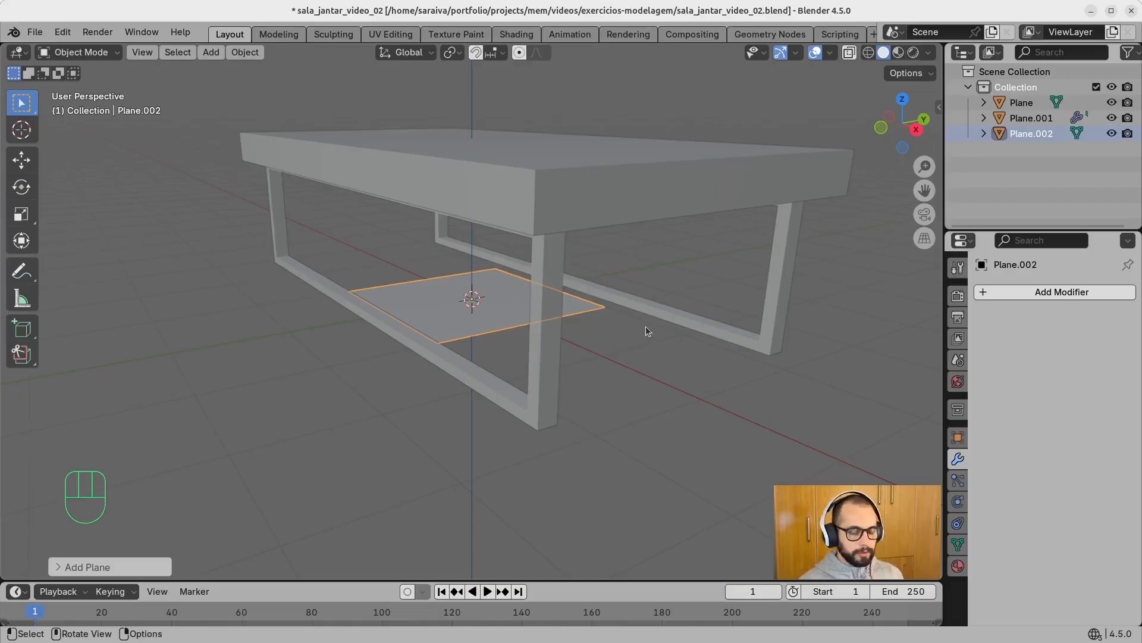
{"action": "key", "text": "r"}
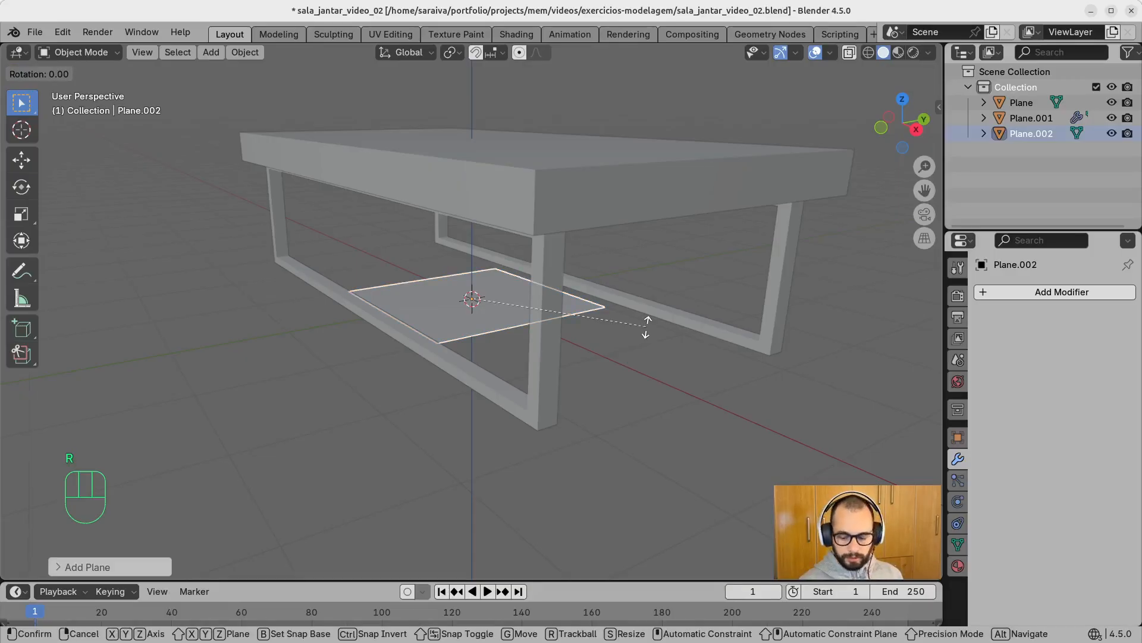
{"action": "type", "text": "y"}
{"action": "type", "text": "90"}
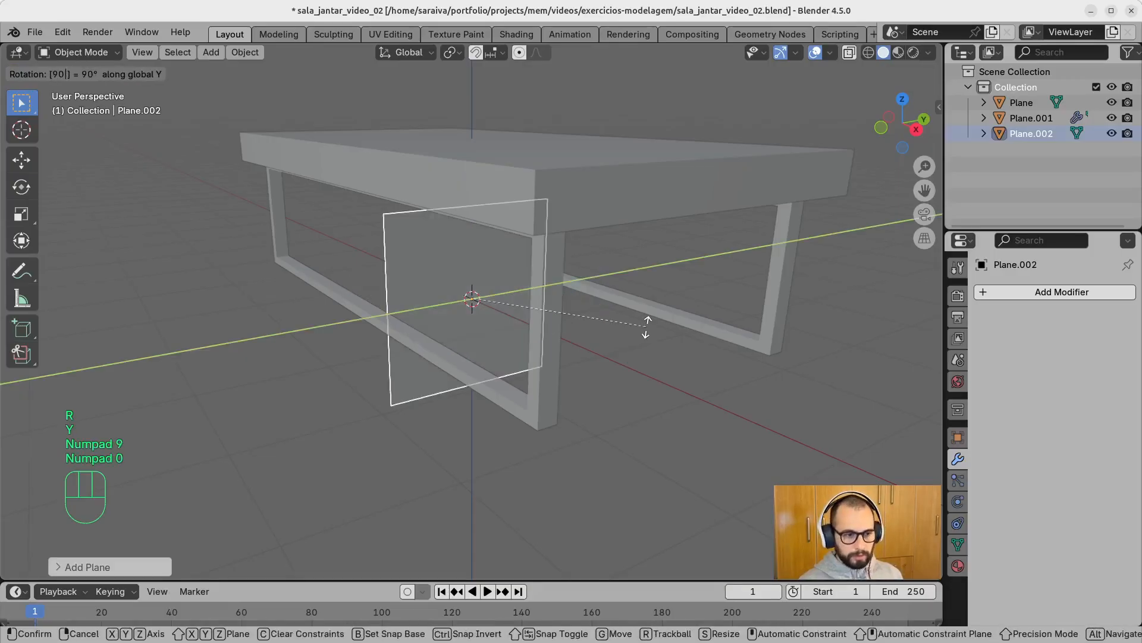
{"action": "key", "text": "Return"}
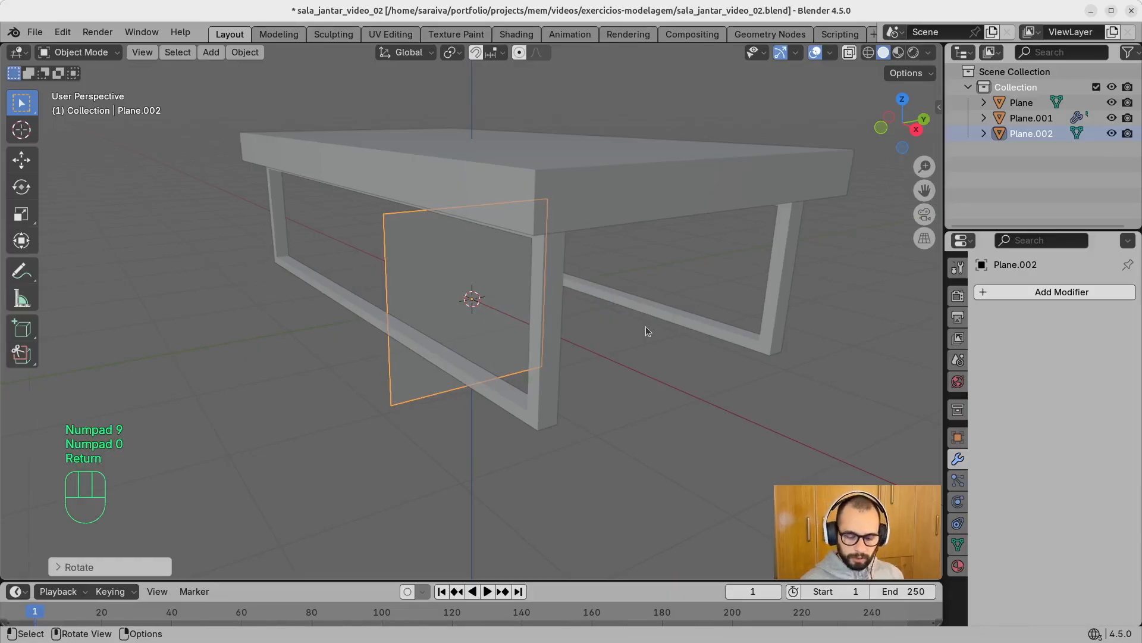
Step: In Edit Mode with X-ray on, raise the new plane's upper vertices about 0.33 m along Z to the slab's underside
{"action": "key", "text": "KP_3"}
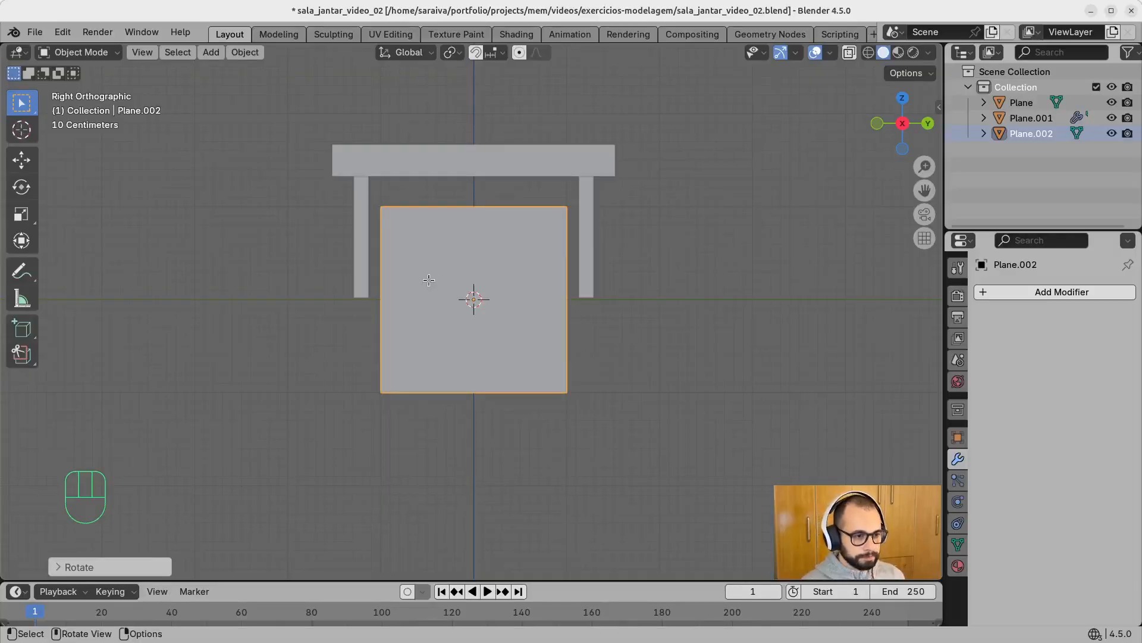
{"action": "key", "text": "Tab"}
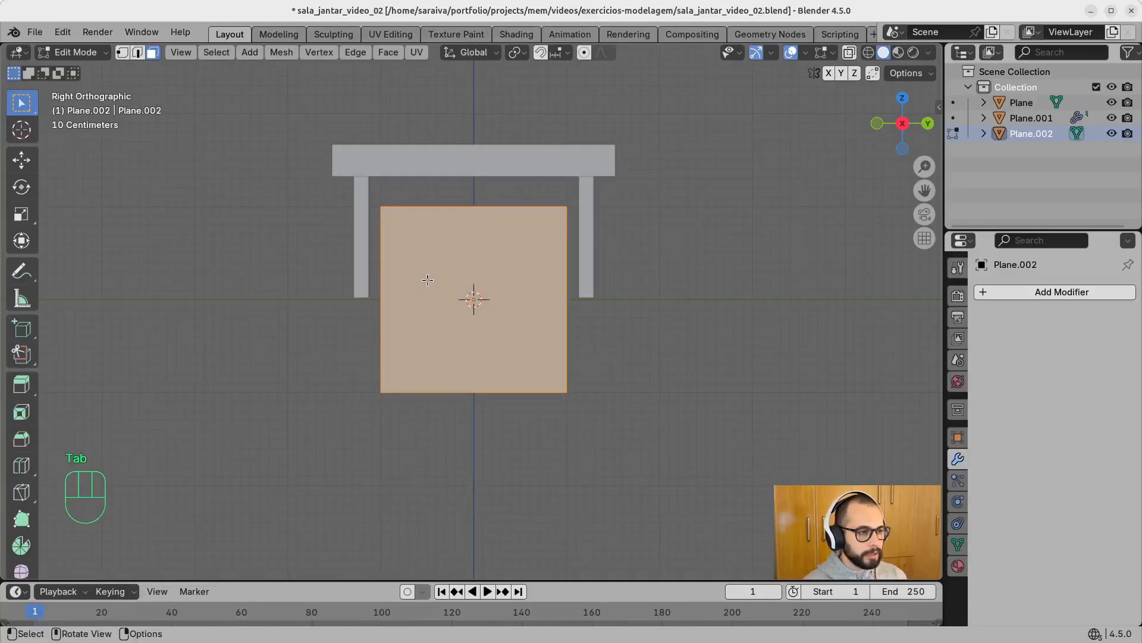
{"action": "key", "text": "shift+1"}
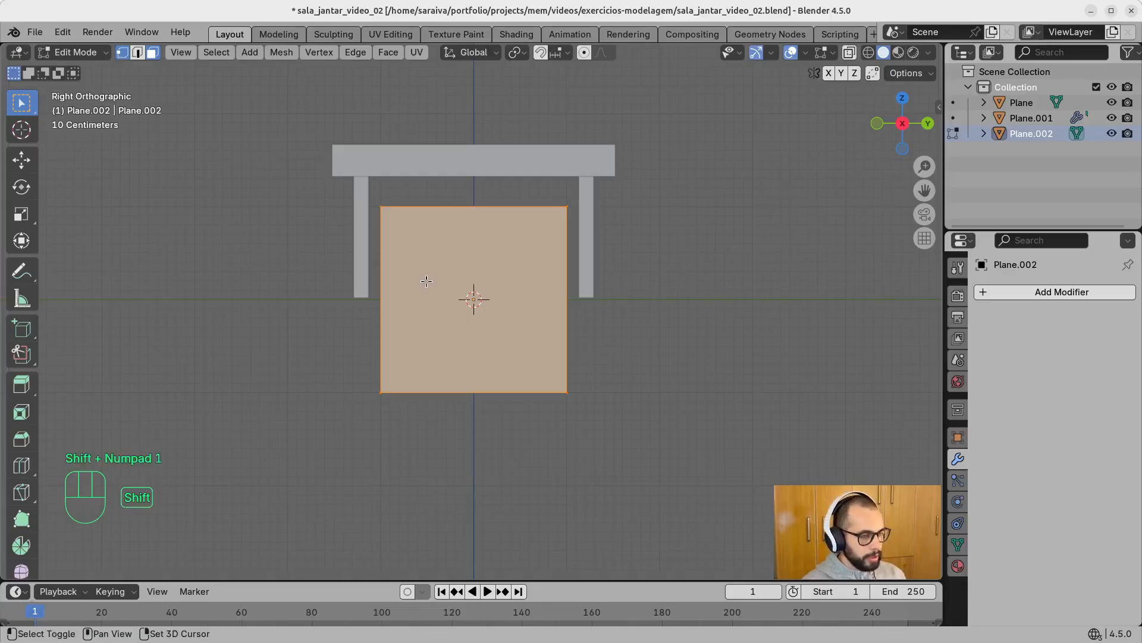
{"action": "key", "text": "shift+3"}
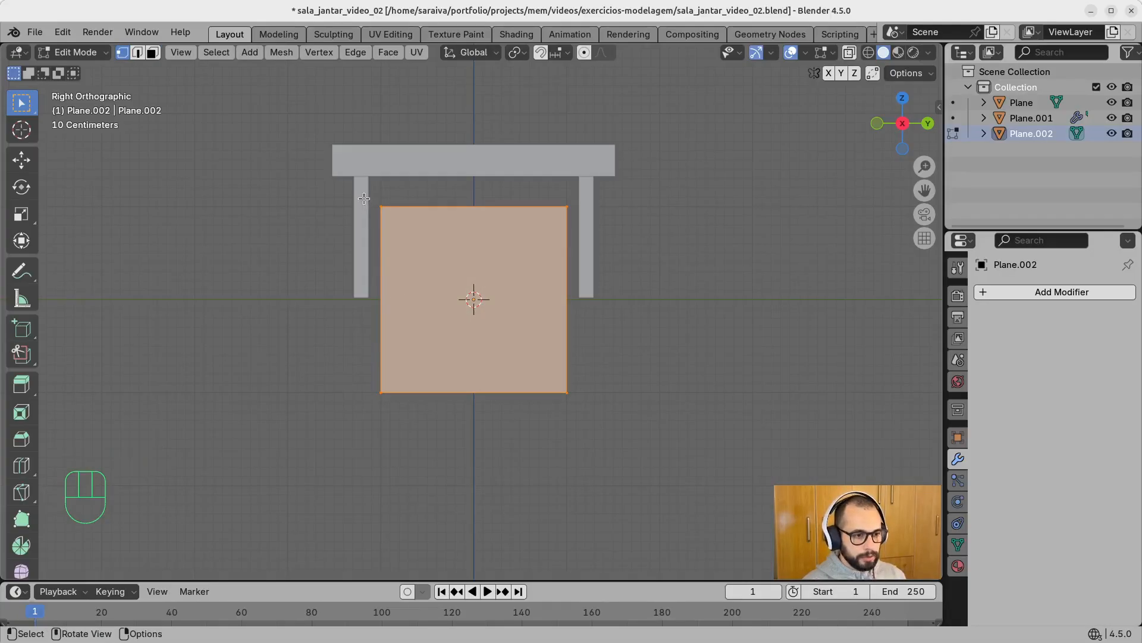
{"action": "left_click_drag", "start_coordinate": [370, 193], "coordinate": [604, 223]}
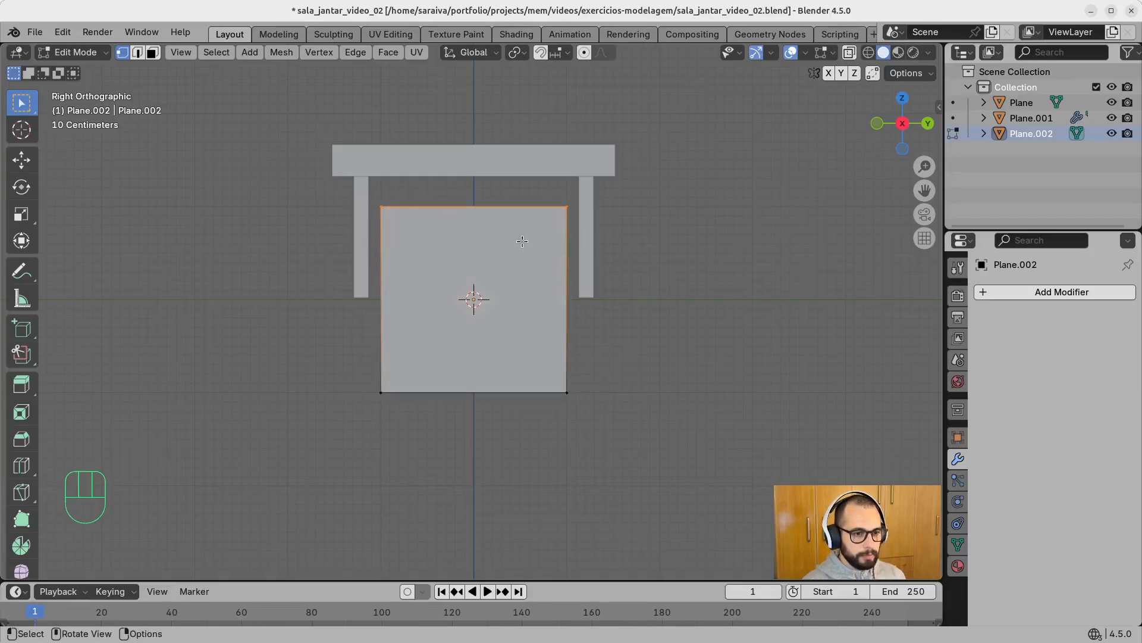
{"action": "key", "text": "alt+z"}
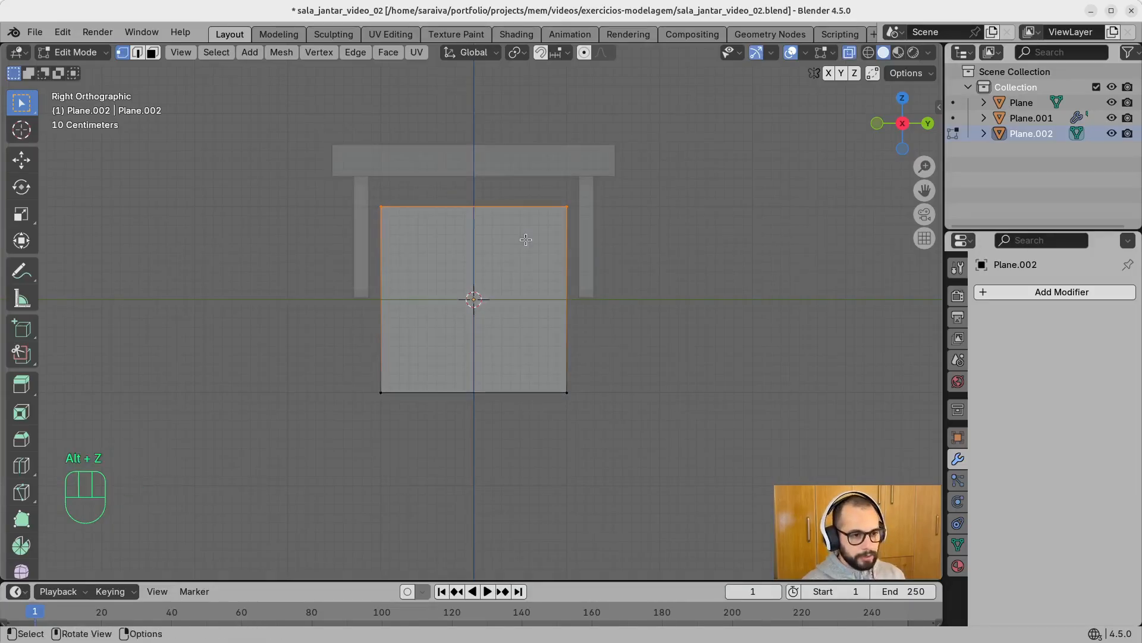
{"action": "key", "text": "g"}
{"action": "key", "text": "z"}
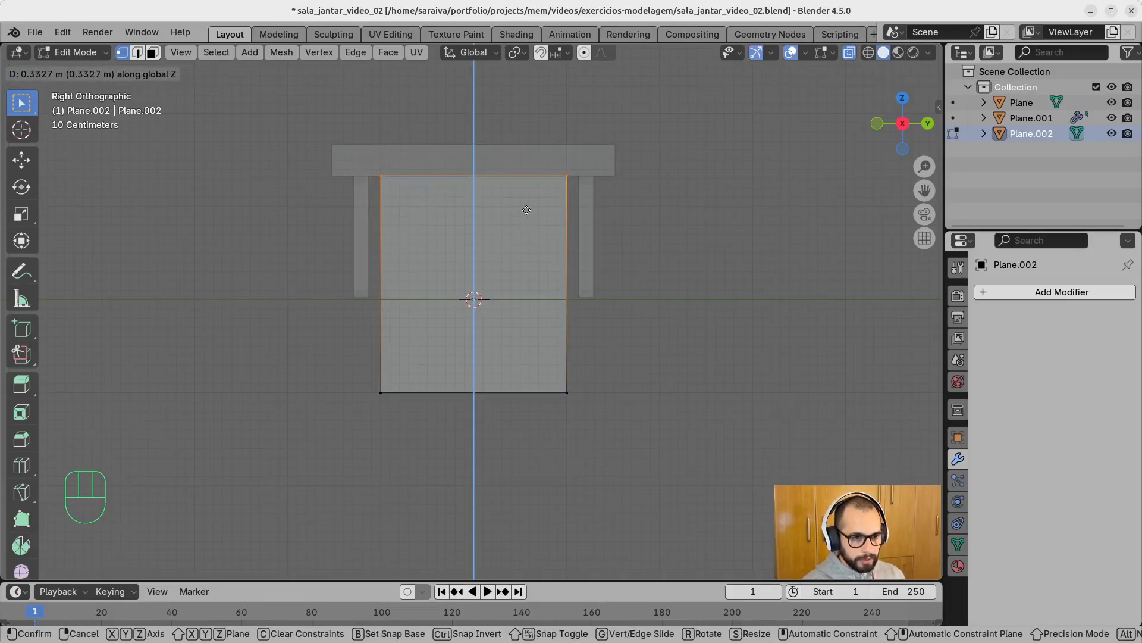
{"action": "left_click", "coordinate": [526, 210]}
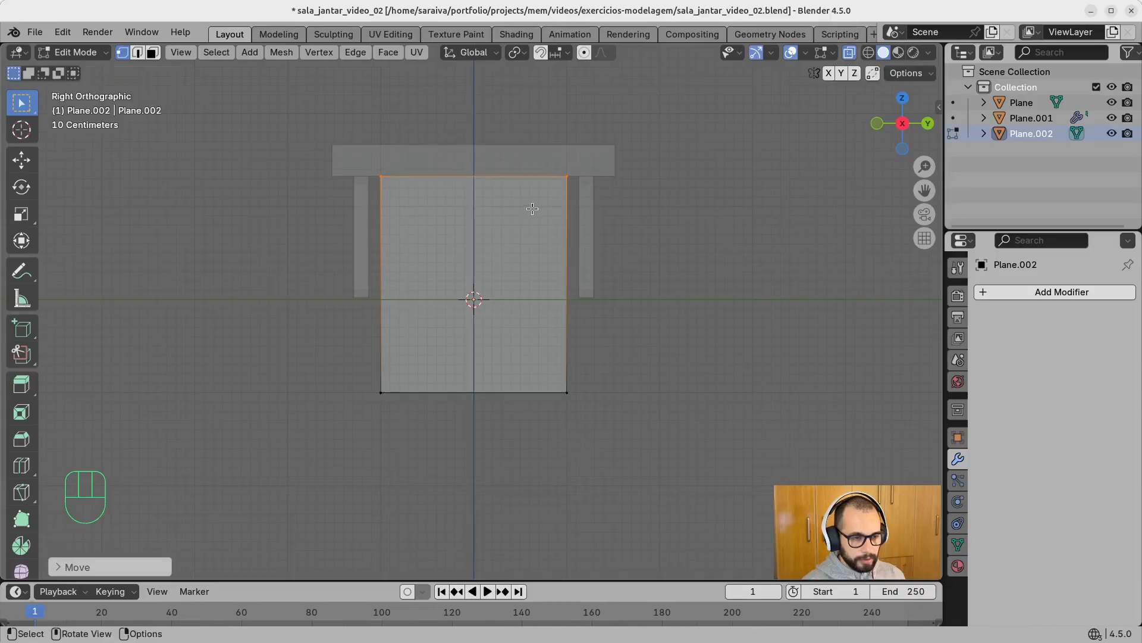
Step: Raise the plane's two lower vertices about 1 m along Z to the bottom level of the legs, and deselect them
{"action": "left_click_drag", "start_coordinate": [359, 363], "coordinate": [670, 411]}
{"action": "key", "text": "g"}
{"action": "key", "text": "z"}
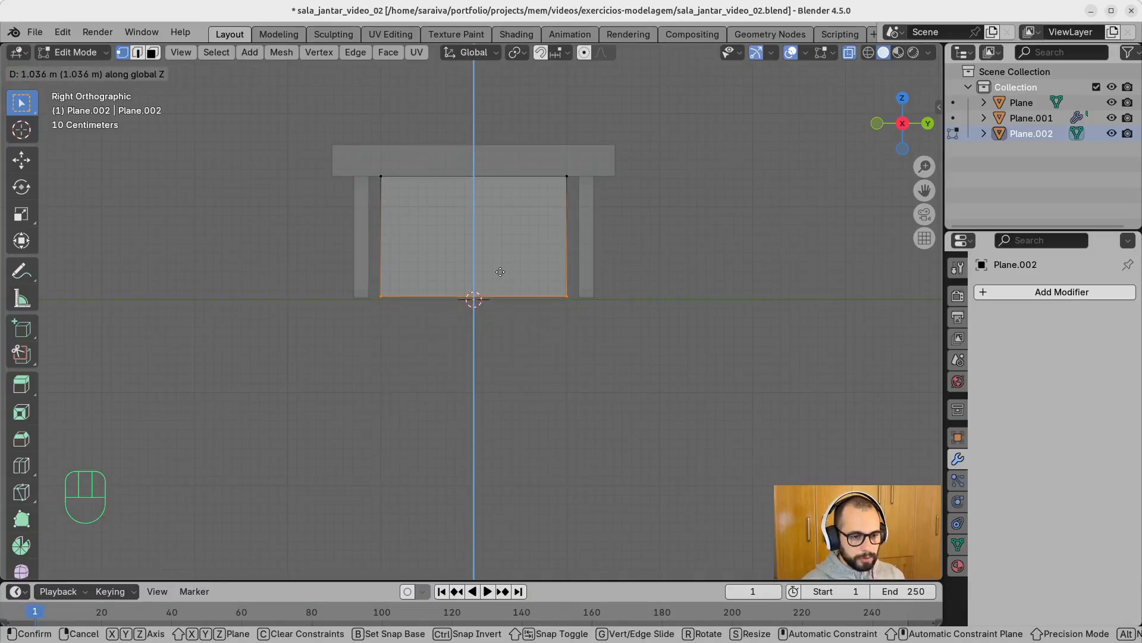
{"action": "left_click", "coordinate": [501, 273]}
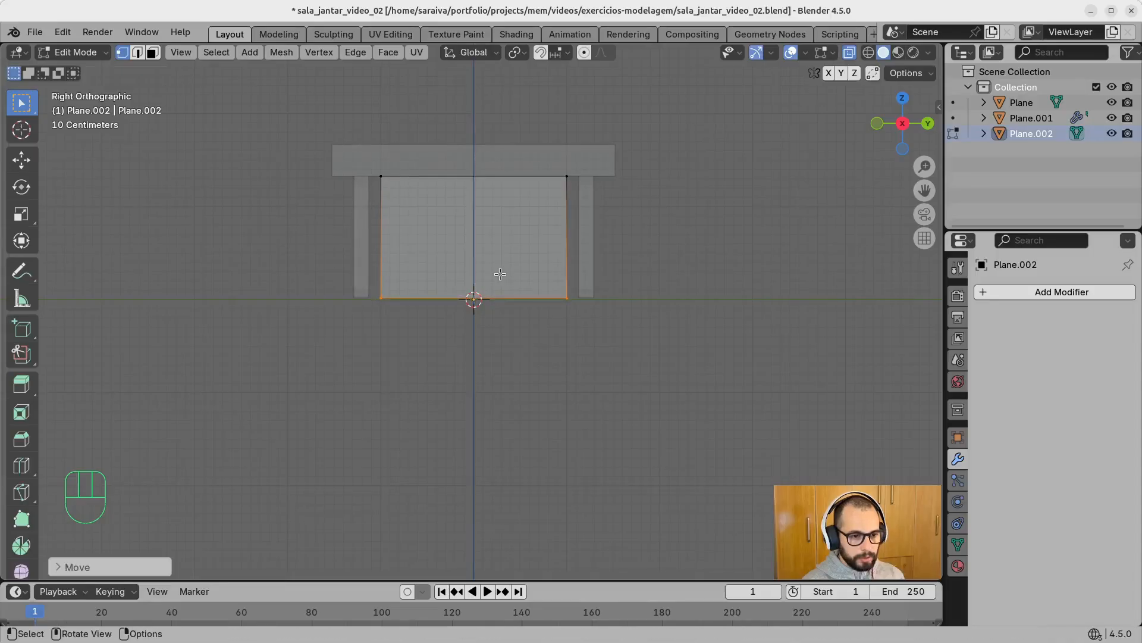
{"action": "left_click", "coordinate": [572, 349]}
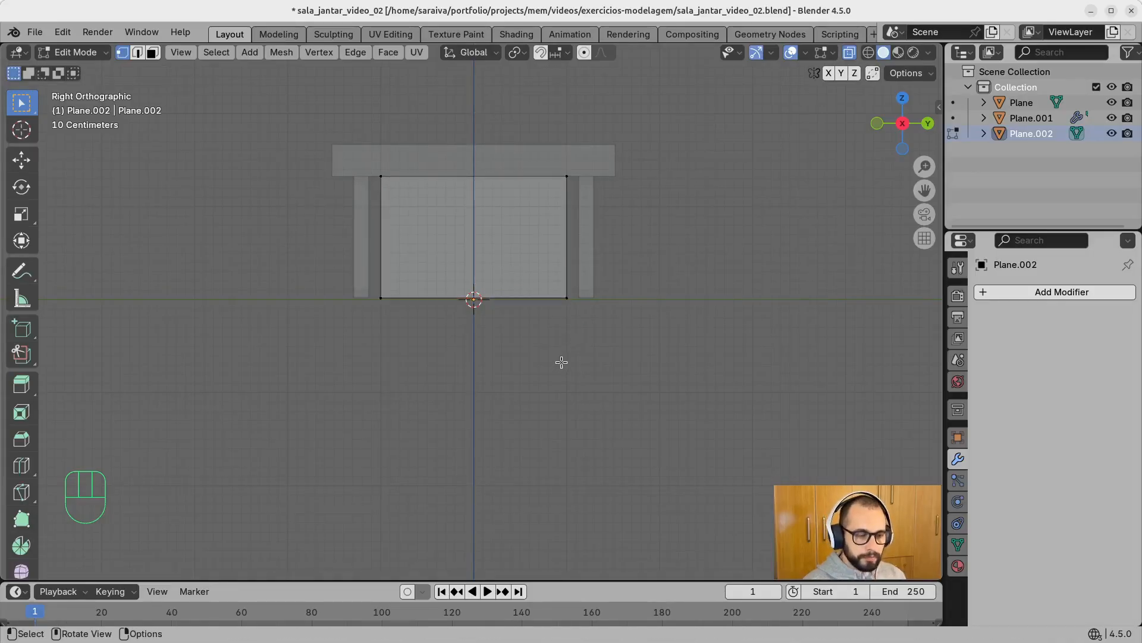
Step: Enable Y mirror editing and move the plane's +Y side vertices about 0.4 m outward along Y, widening it past the legs
{"action": "mouse_move", "coordinate": [537, 157]}
{"action": "left_mouse_down"}
{"action": "mouse_move", "coordinate": [541, 213]}
{"action": "mouse_move", "coordinate": [551, 173]}
{"action": "left_mouse_up"}
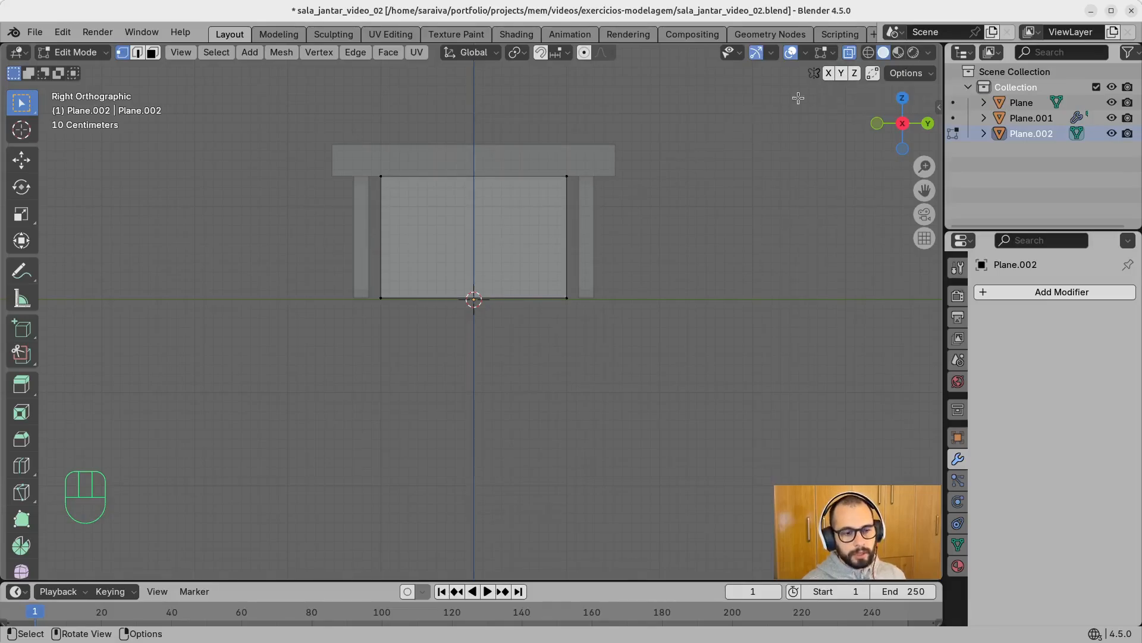
{"action": "left_click", "coordinate": [843, 78]}
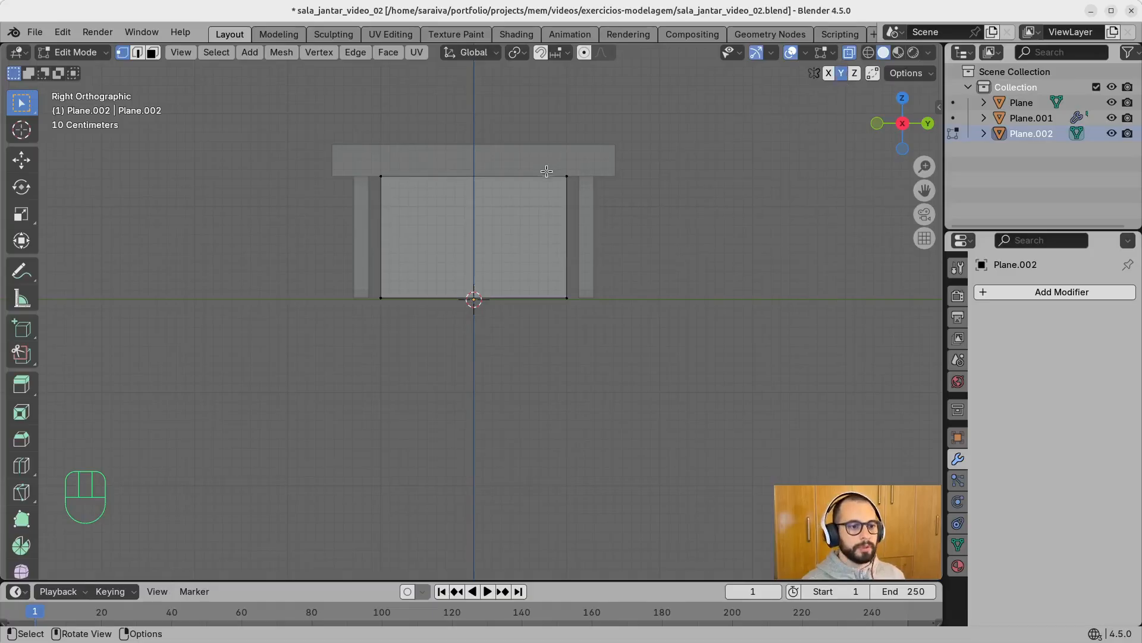
{"action": "left_click_drag", "start_coordinate": [554, 171], "coordinate": [607, 319]}
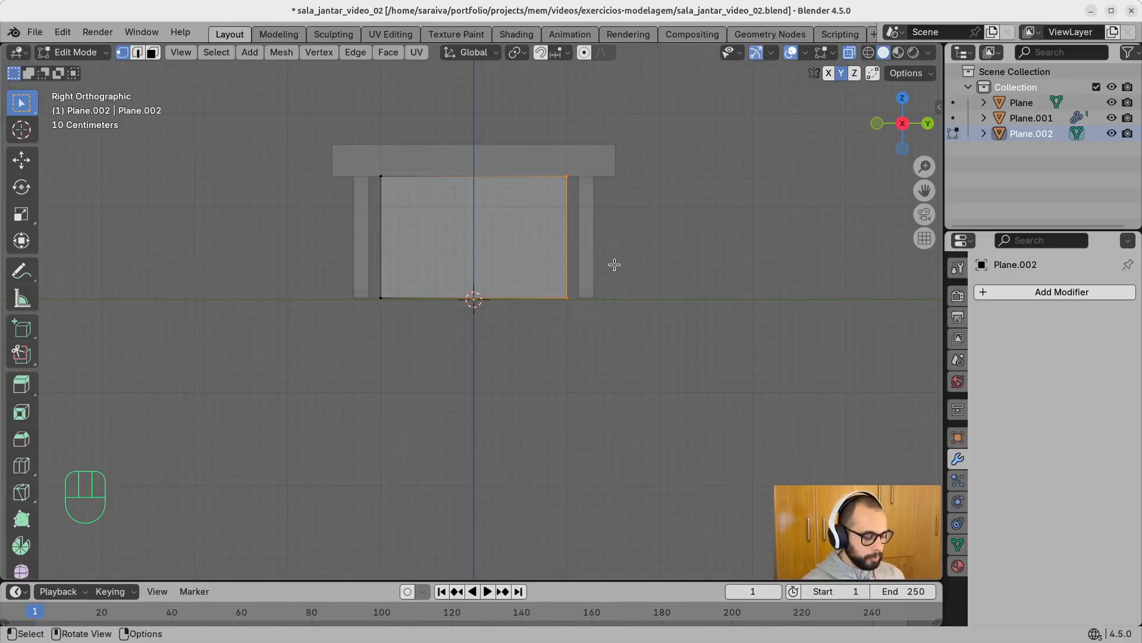
{"action": "key", "text": "g"}
{"action": "key", "text": "y"}
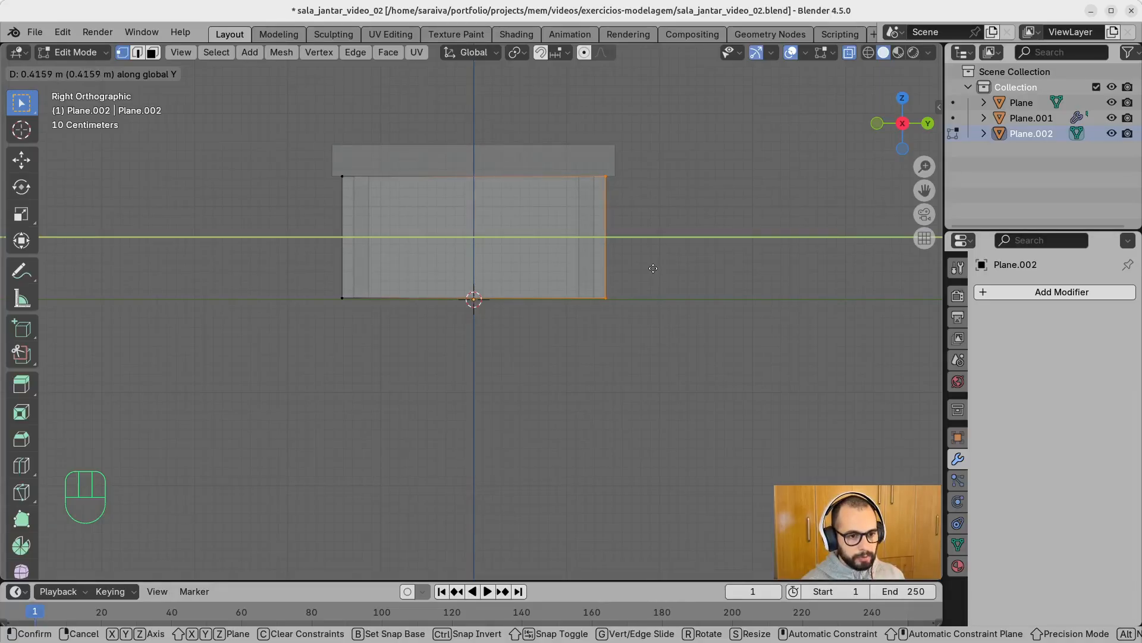
{"action": "left_click", "coordinate": [653, 269]}
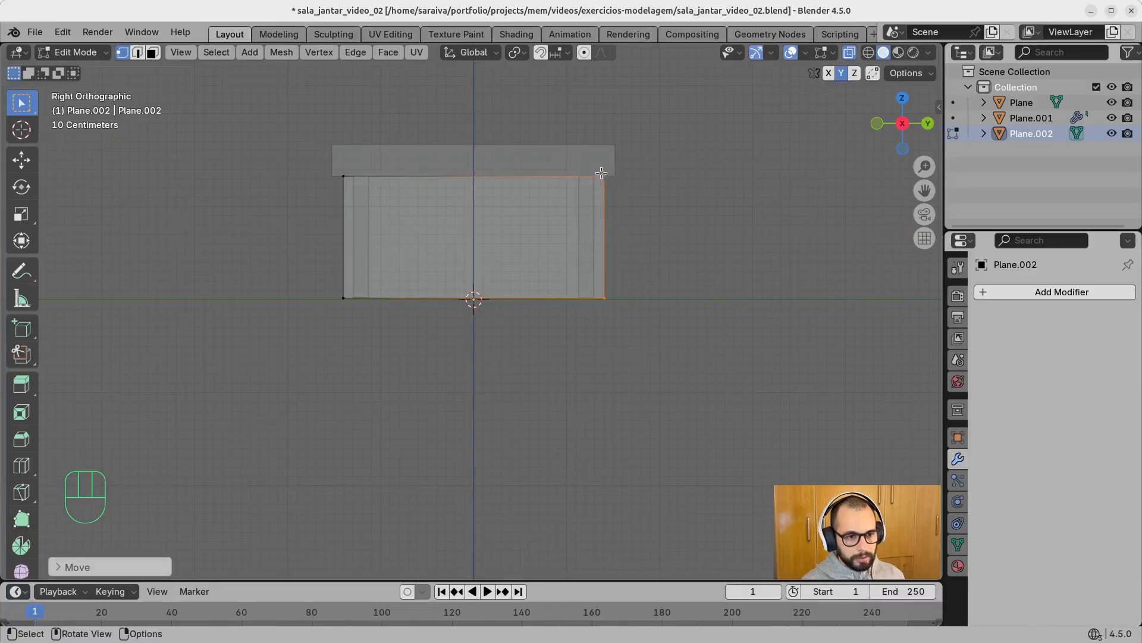
{"action": "left_click", "coordinate": [609, 298]}
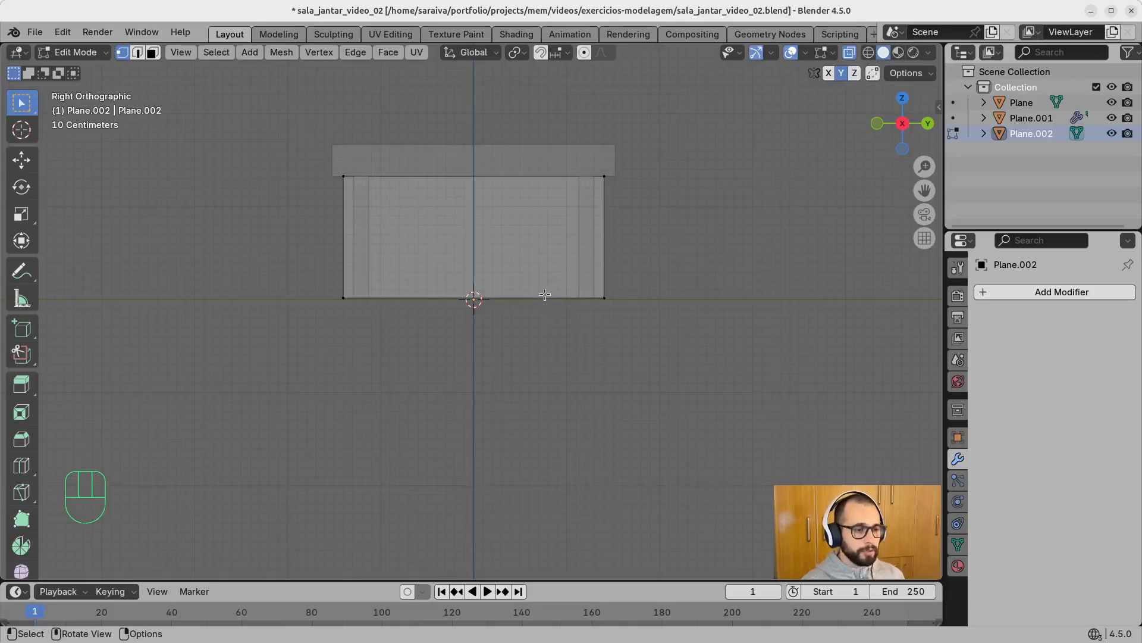
Step: Select the plane's face in face select mode and delete only the face, keeping its border edges
{"action": "key", "text": "shift"}
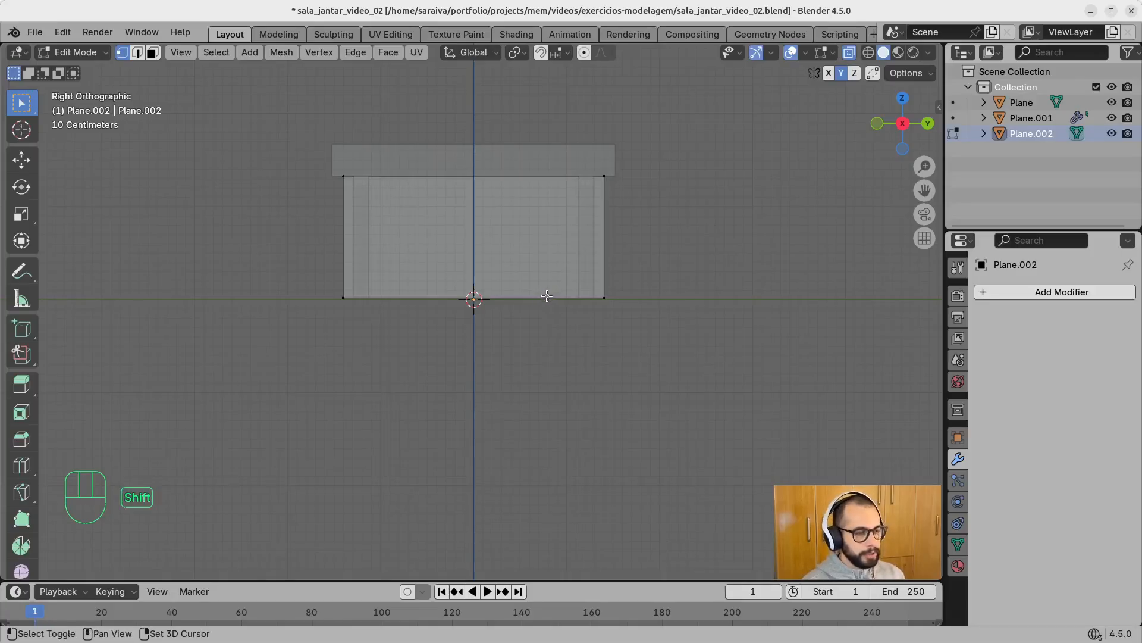
{"action": "key", "text": "shift+3"}
{"action": "key", "text": "shift+1"}
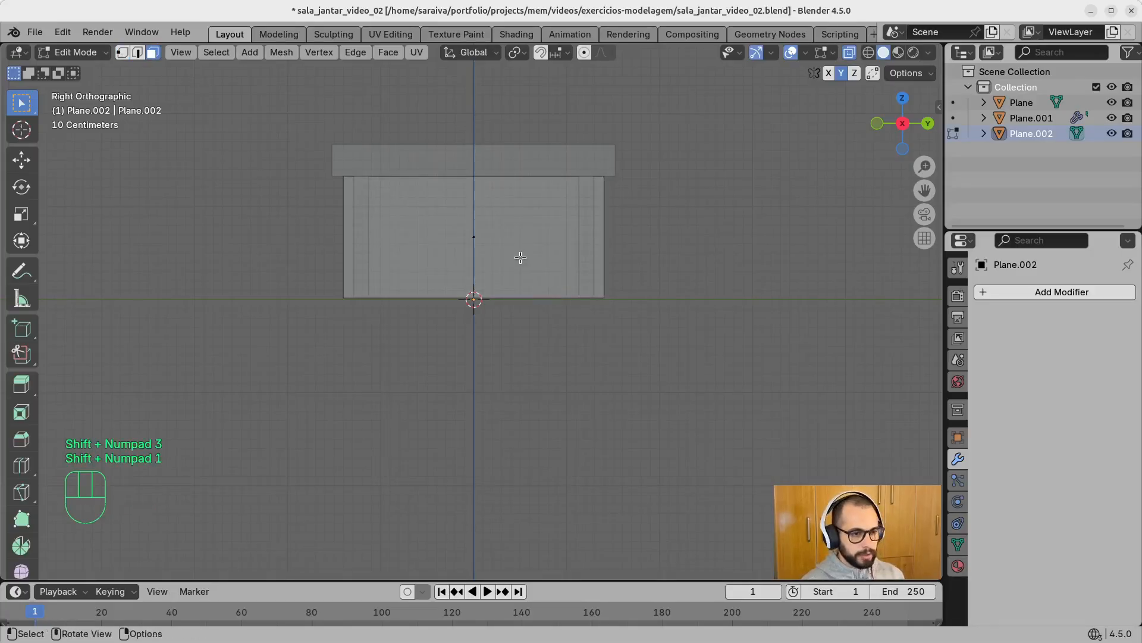
{"action": "left_click", "coordinate": [472, 237]}
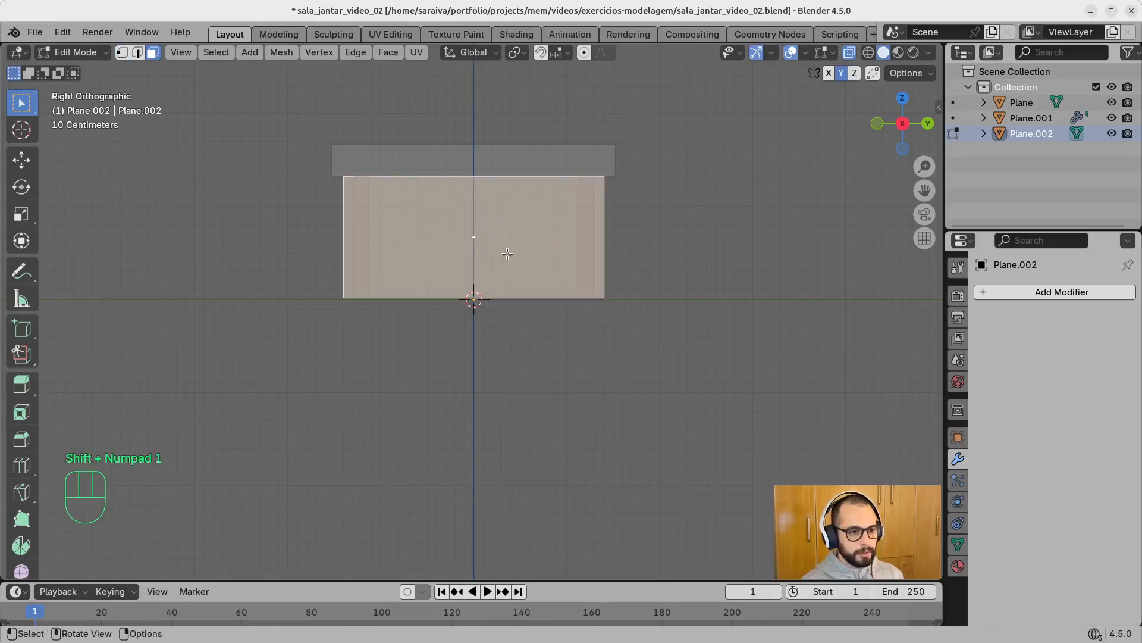
{"action": "key", "text": "x"}
{"action": "left_click", "coordinate": [524, 278]}
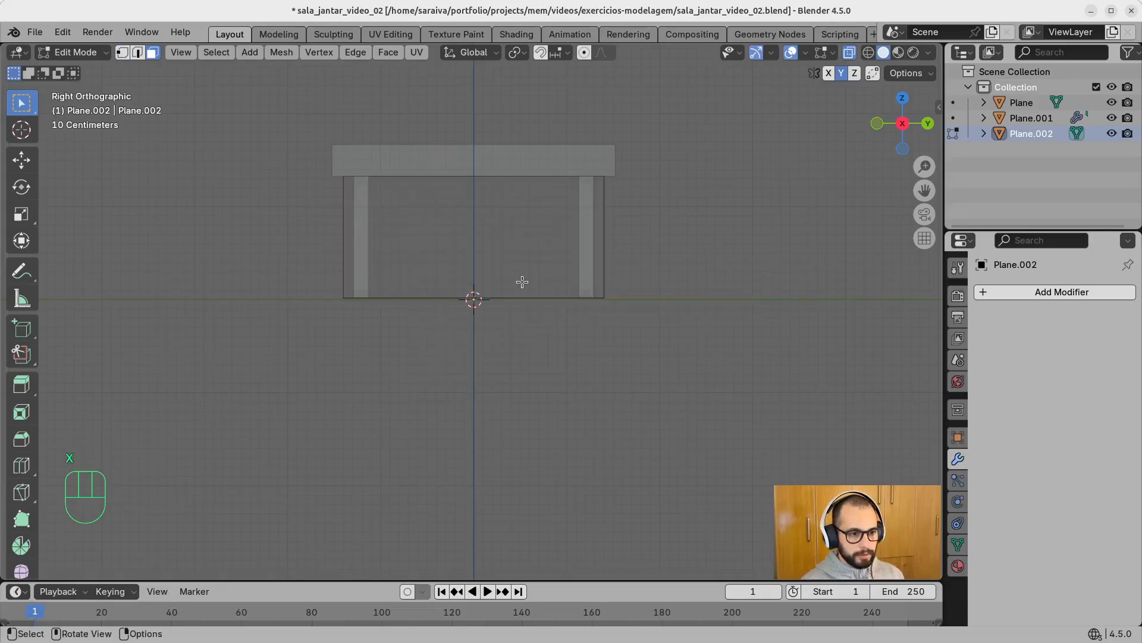
Step: Select the border edge loop, extrude it and scale it inward to about 0.95 to form a thin frame
{"action": "key", "text": "shift"}
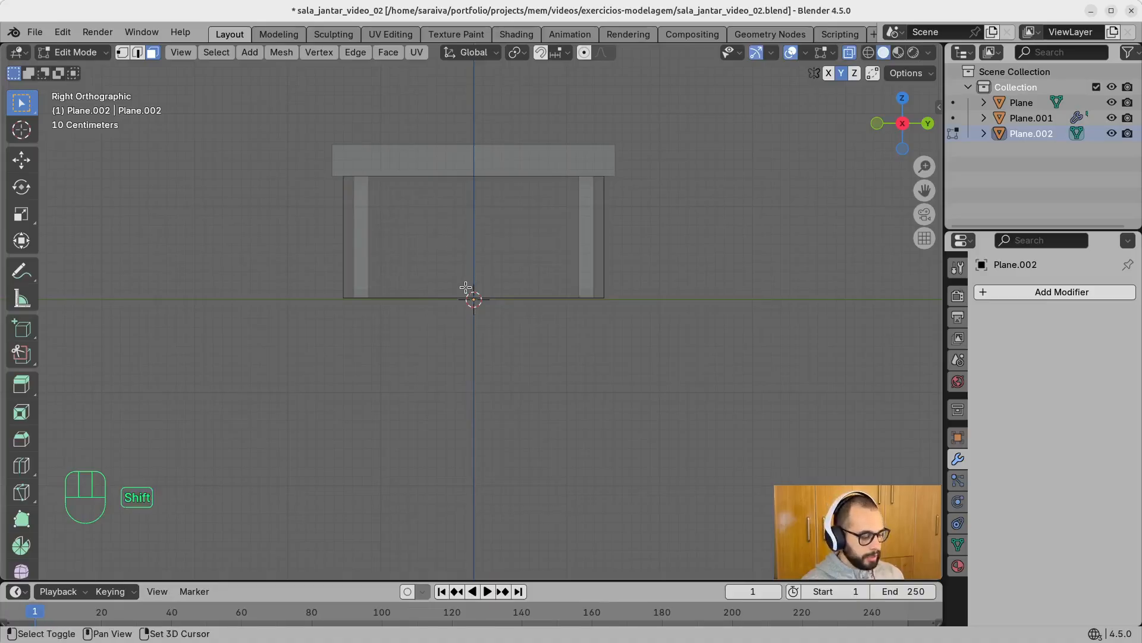
{"action": "key", "text": "shift+KP_2"}
{"action": "key", "text": "shift+KP_3"}
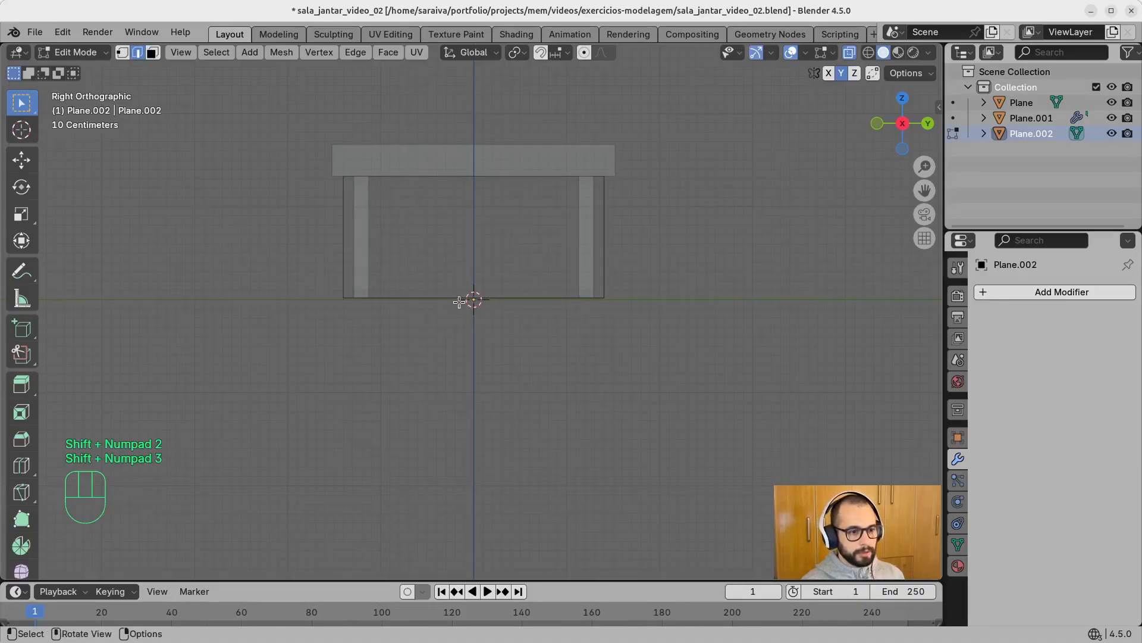
{"action": "left_click", "coordinate": [450, 298], "text": "alt"}
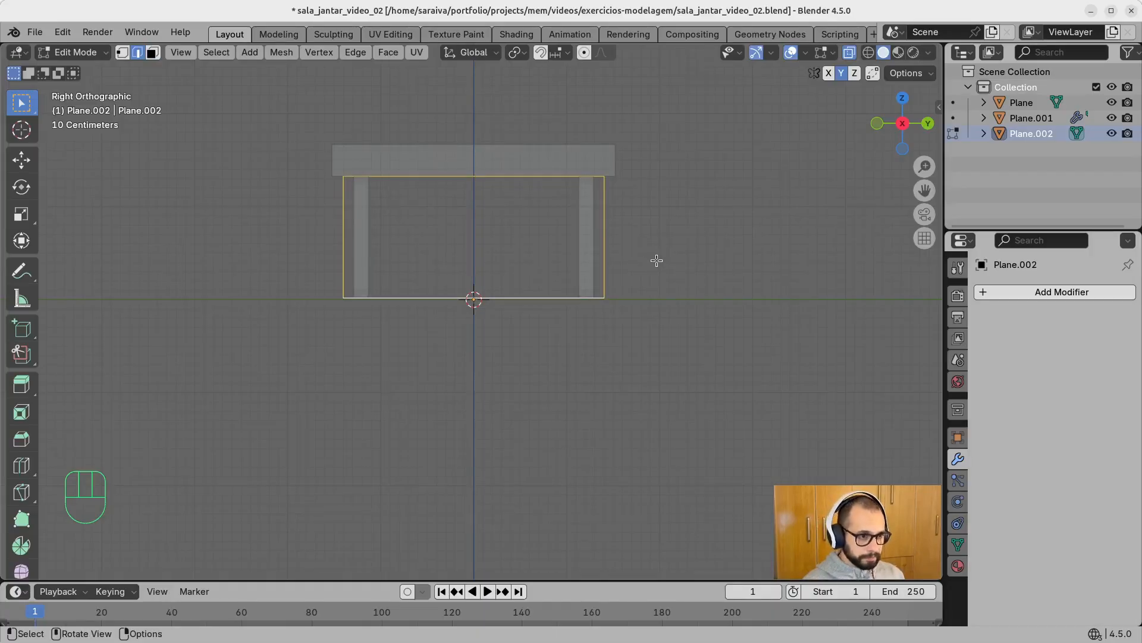
{"action": "key", "text": "e"}
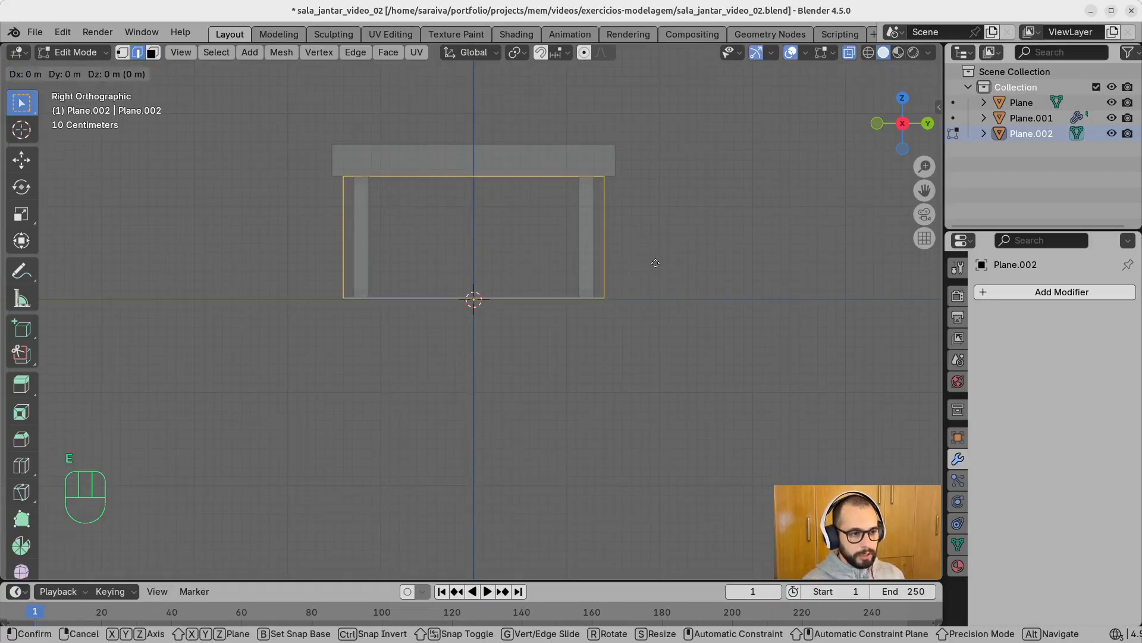
{"action": "key", "text": "s"}
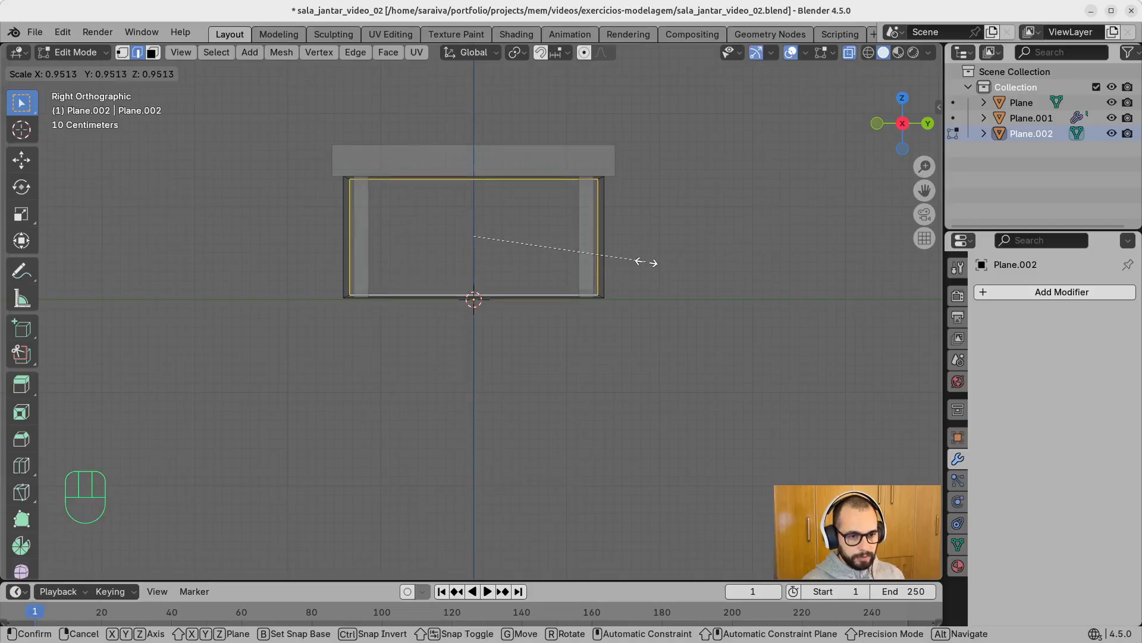
{"action": "left_click", "coordinate": [649, 256]}
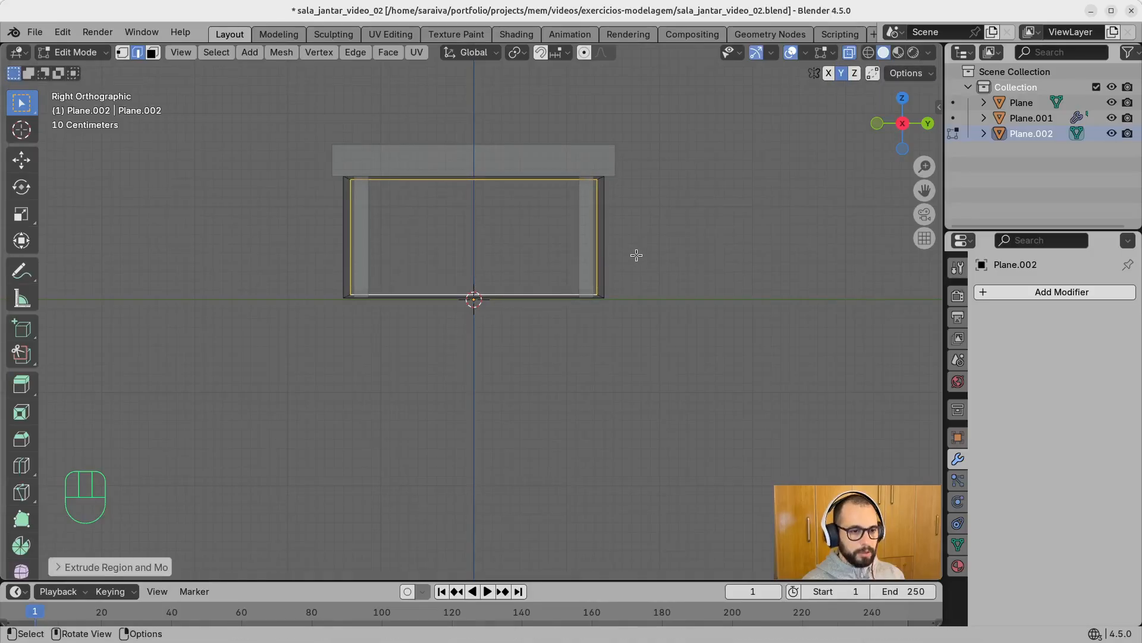
{"action": "left_click", "coordinate": [640, 257]}
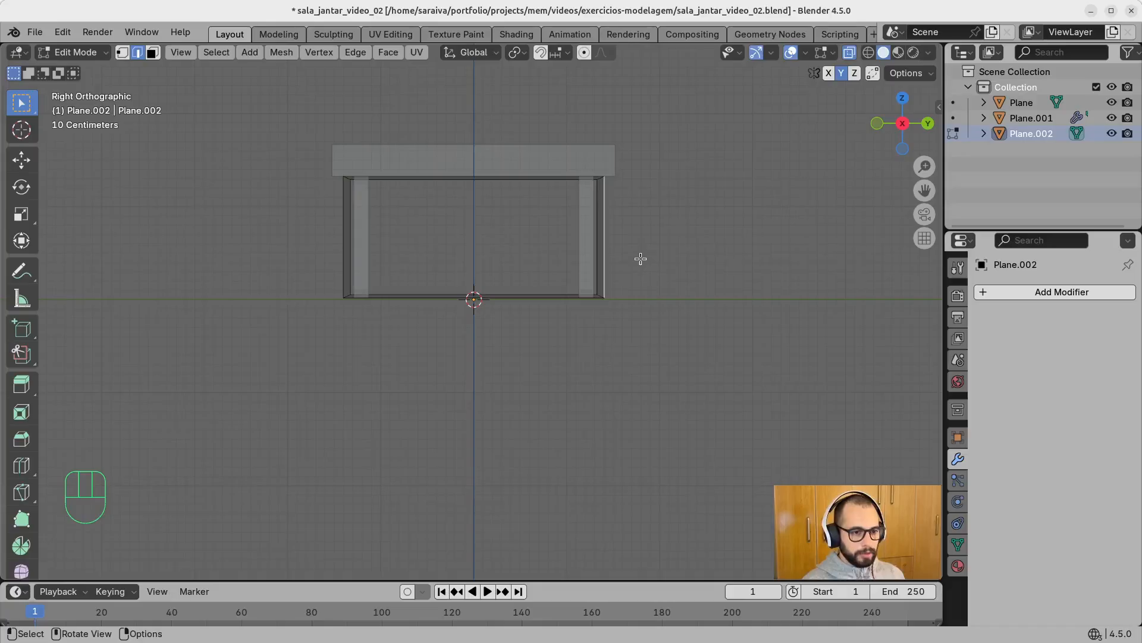
Step: Select the frame's entire face loop and extrude it about 0.07 m along X to give the frame thickness
{"action": "key", "text": "shift+3"}
{"action": "key", "text": "shift+2"}
{"action": "mouse_move", "coordinate": [635, 257]}
{"action": "middle_mouse_down"}
{"action": "mouse_move", "coordinate": [617, 275]}
{"action": "mouse_move", "coordinate": [624, 263]}
{"action": "mouse_move", "coordinate": [627, 285]}
{"action": "mouse_move", "coordinate": [641, 287]}
{"action": "mouse_move", "coordinate": [625, 275]}
{"action": "middle_mouse_up"}
{"action": "key", "text": "KP_1"}
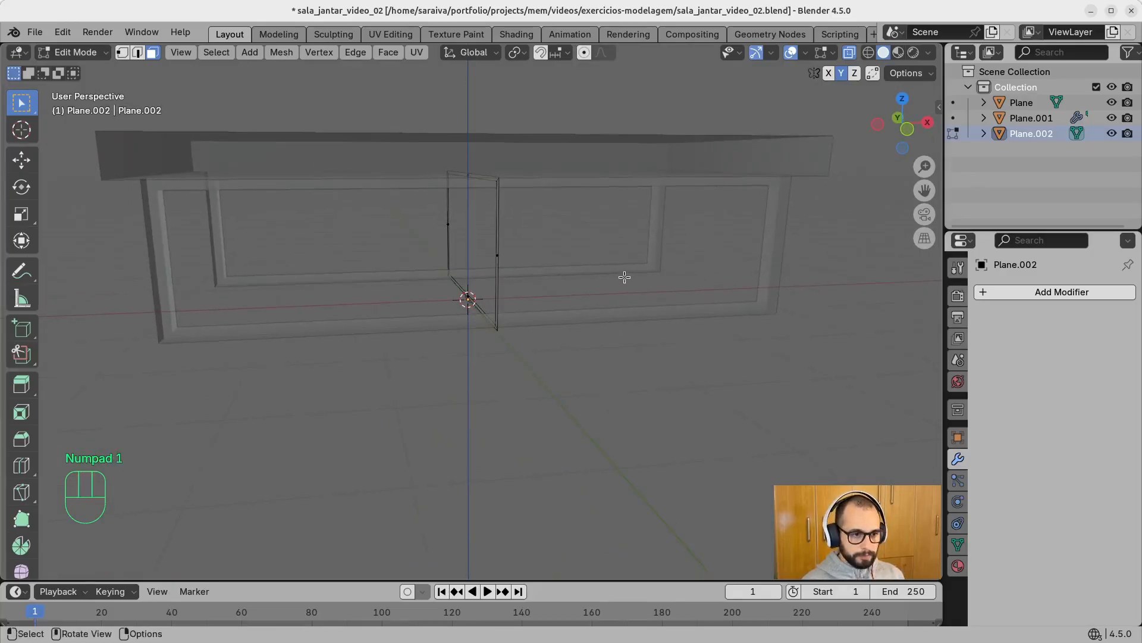
{"action": "left_click", "coordinate": [498, 272]}
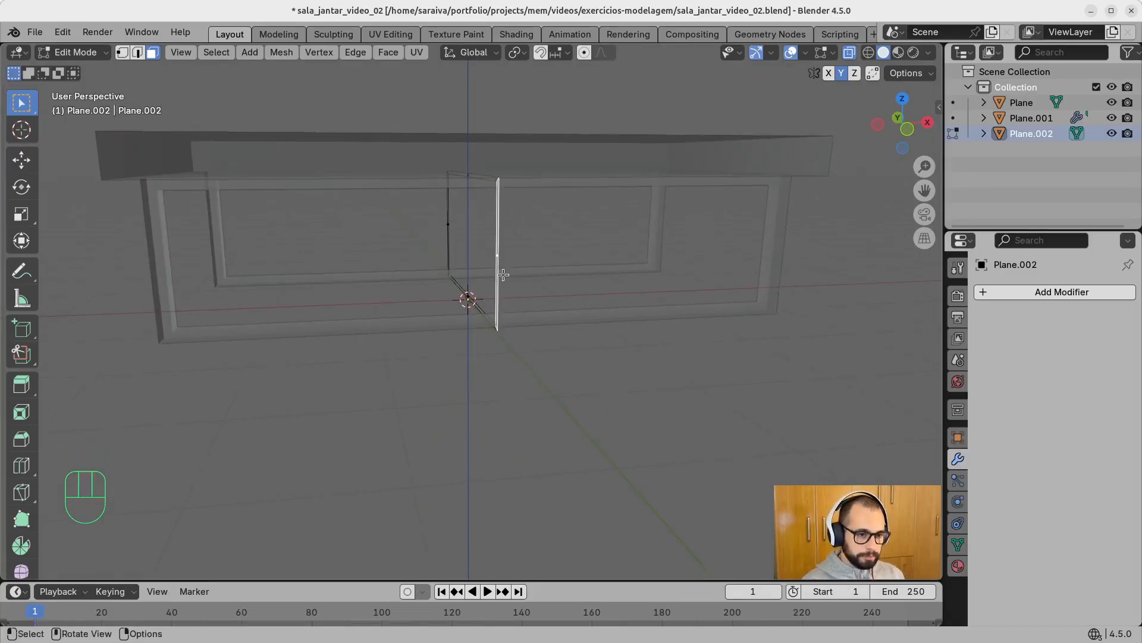
{"action": "left_click", "coordinate": [496, 325], "text": "alt"}
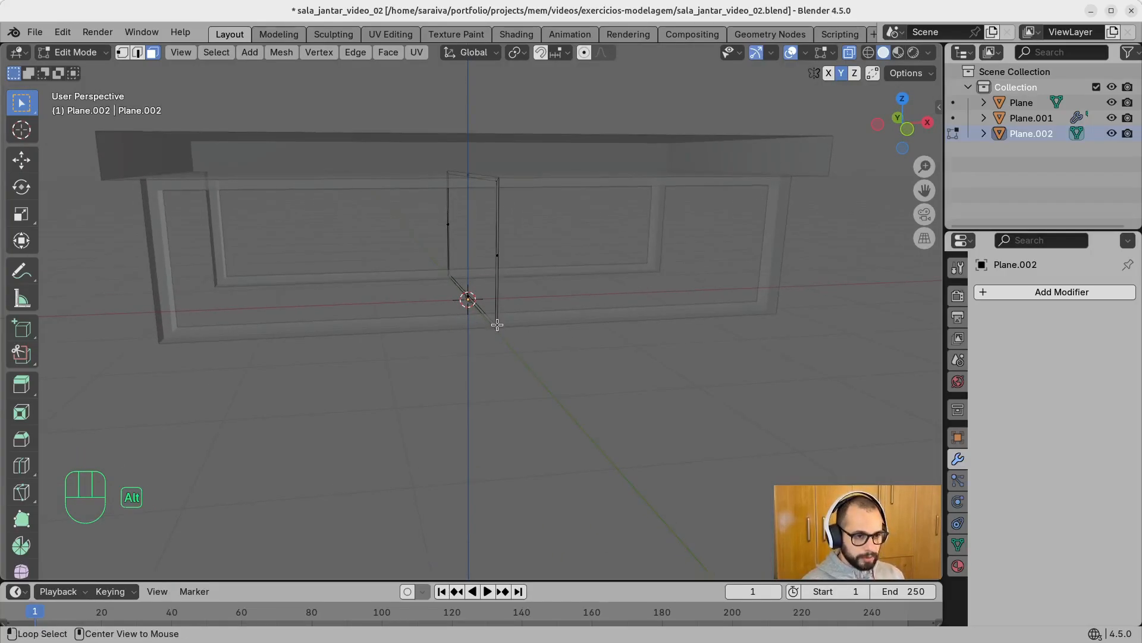
{"action": "middle_click_drag", "start_coordinate": [496, 320], "coordinate": [515, 325]}
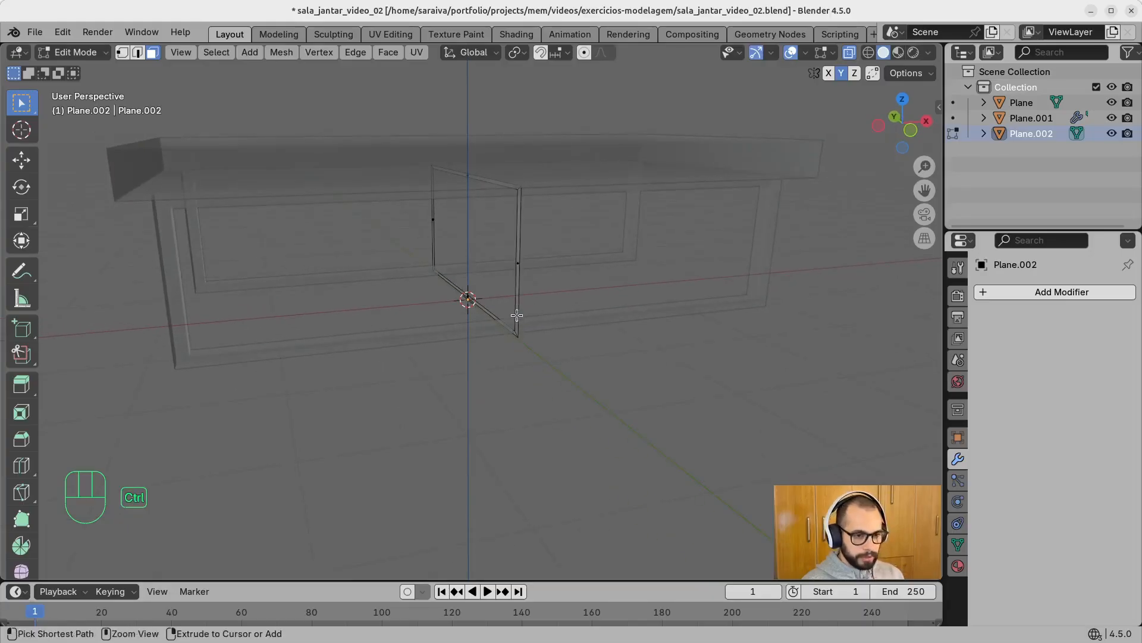
{"action": "middle_click_drag", "start_coordinate": [546, 295], "coordinate": [595, 293], "text": "ctrl"}
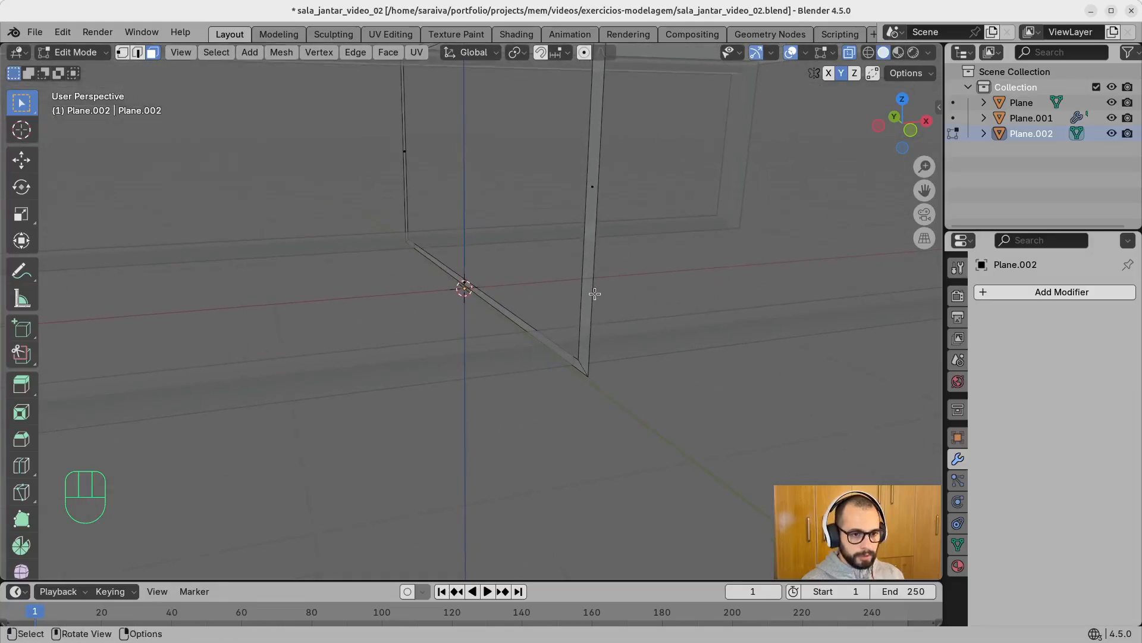
{"action": "left_click", "coordinate": [584, 367], "text": "alt"}
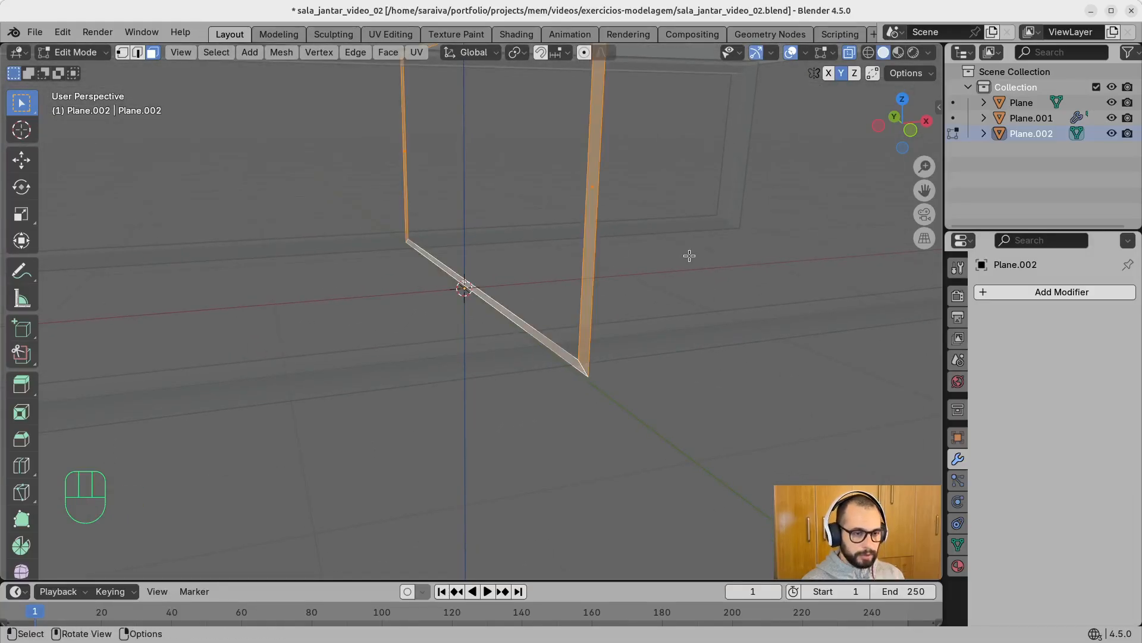
{"action": "key", "text": "KP_1"}
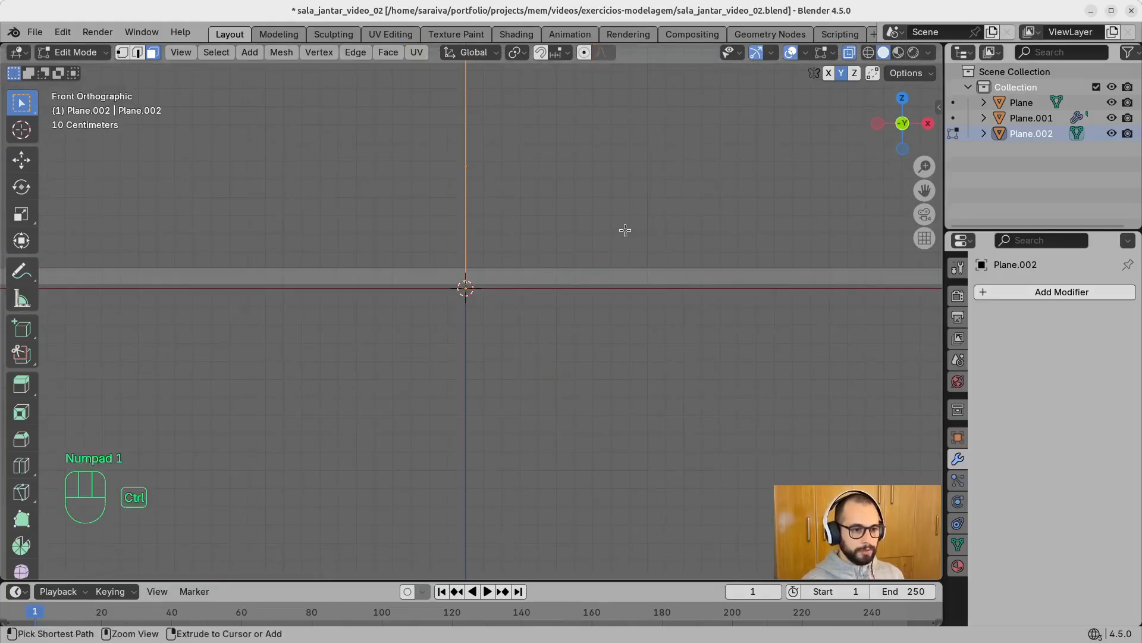
{"action": "middle_click_drag", "start_coordinate": [624, 232], "coordinate": [514, 256], "text": "ctrl"}
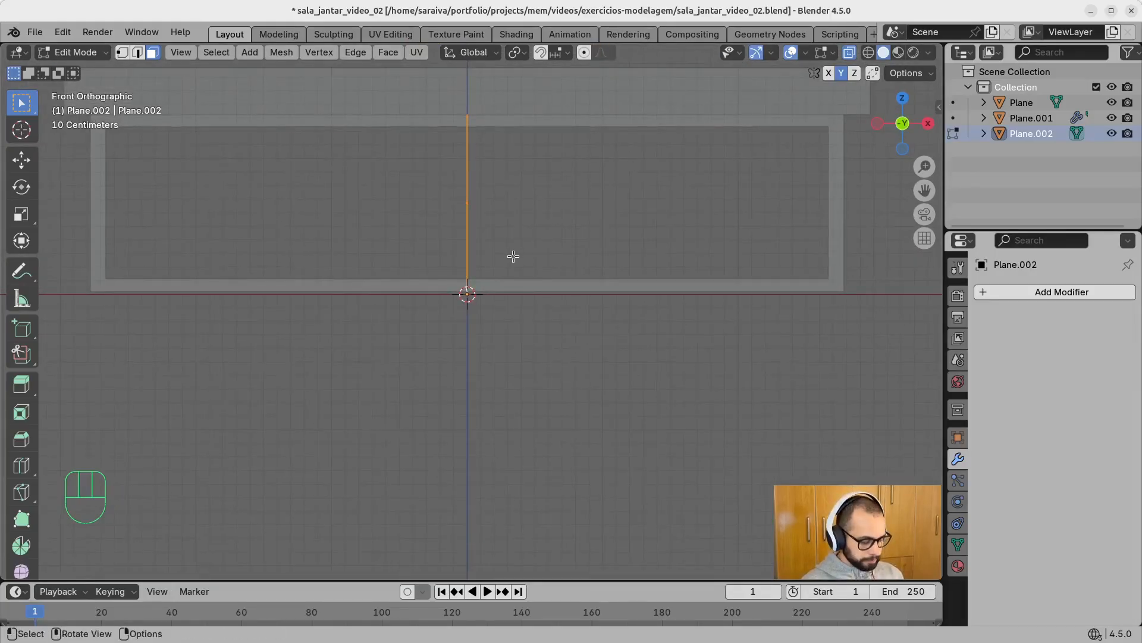
{"action": "key", "text": "e"}
{"action": "key", "text": "x"}
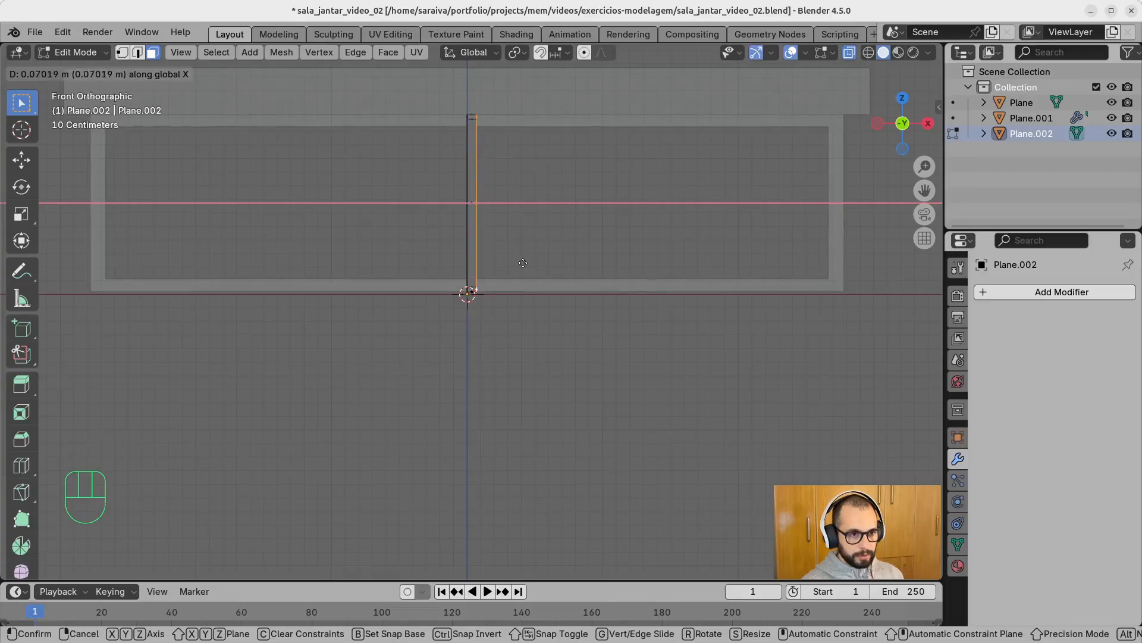
{"action": "left_click", "coordinate": [524, 265]}
Step: Turn X-ray off and move the whole frame mesh about 2.5 m along X towards the end of the table
{"action": "mouse_move", "coordinate": [613, 241]}
{"action": "middle_mouse_down"}
{"action": "mouse_move", "coordinate": [607, 258]}
{"action": "mouse_move", "coordinate": [576, 265]}
{"action": "mouse_move", "coordinate": [598, 247]}
{"action": "mouse_move", "coordinate": [597, 277]}
{"action": "mouse_move", "coordinate": [543, 266]}
{"action": "mouse_move", "coordinate": [586, 280]}
{"action": "mouse_move", "coordinate": [595, 255]}
{"action": "middle_mouse_up"}
{"action": "key", "text": "alt+z"}
{"action": "key", "text": "KP_1"}
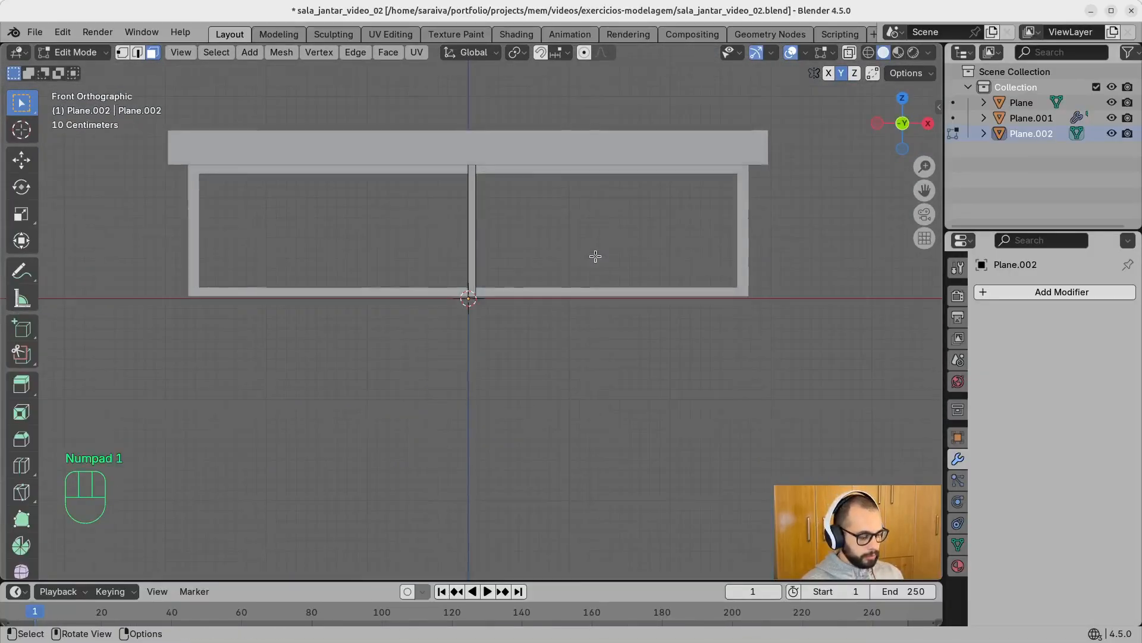
{"action": "key", "text": "a"}
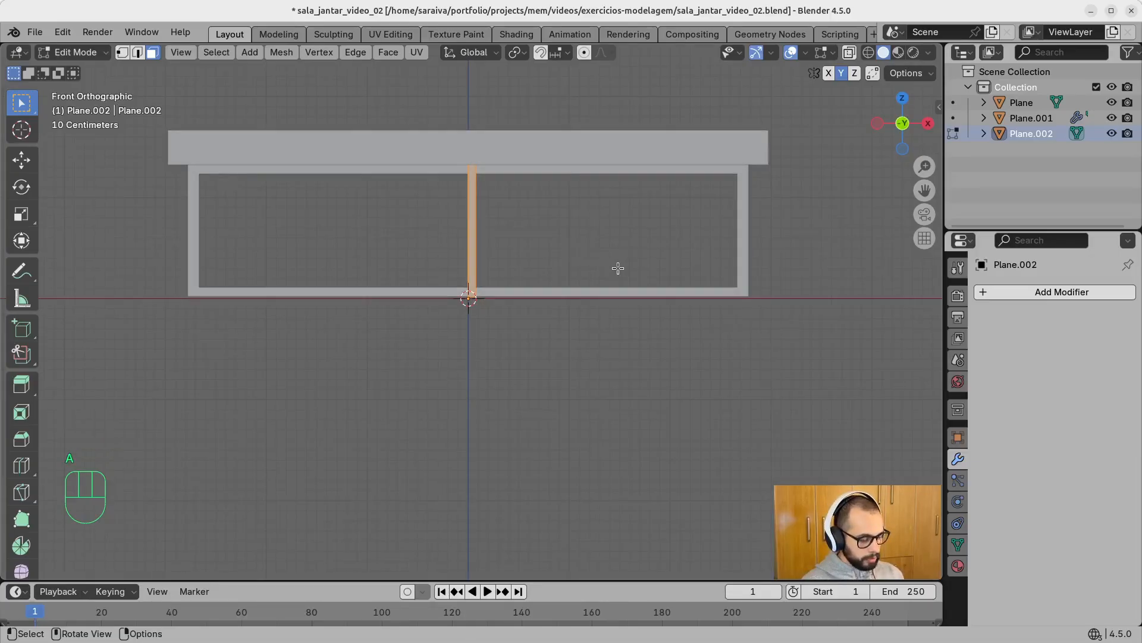
{"action": "key", "text": "g"}
{"action": "key", "text": "x"}
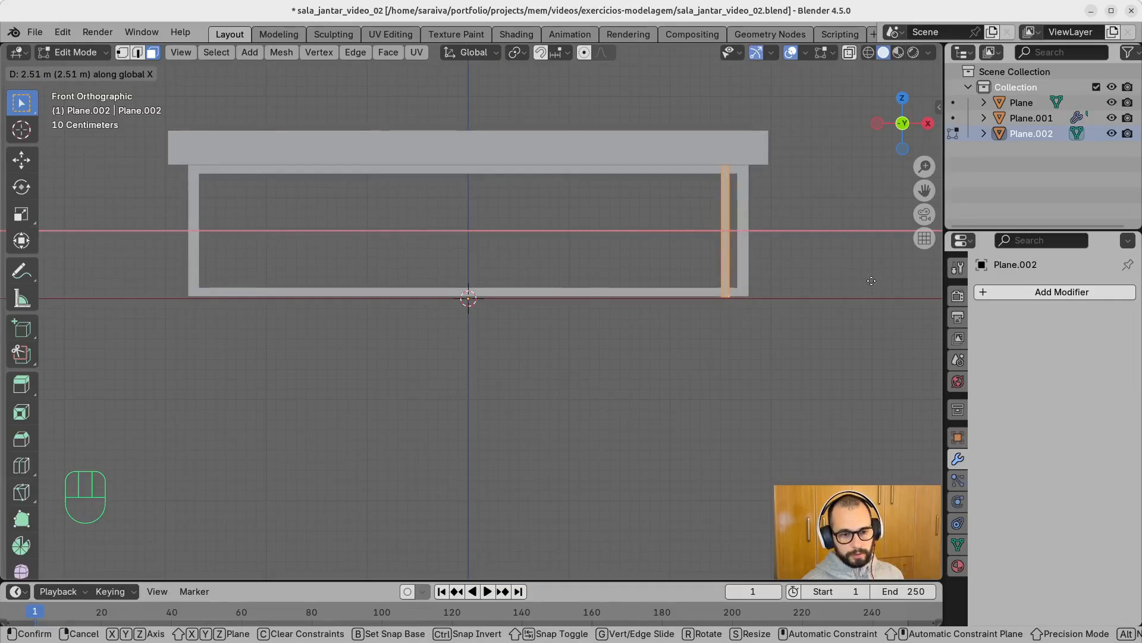
{"action": "left_click", "coordinate": [872, 281]}
Step: Switch to editing the mirrored leg frame Plane.001 and move it about 0.14 m inward along Y
{"action": "middle_click_drag", "start_coordinate": [770, 284], "coordinate": [611, 262]}
{"action": "mouse_move", "coordinate": [529, 307]}
{"action": "middle_mouse_down"}
{"action": "mouse_move", "coordinate": [540, 316]}
{"action": "mouse_move", "coordinate": [523, 306]}
{"action": "middle_mouse_up"}
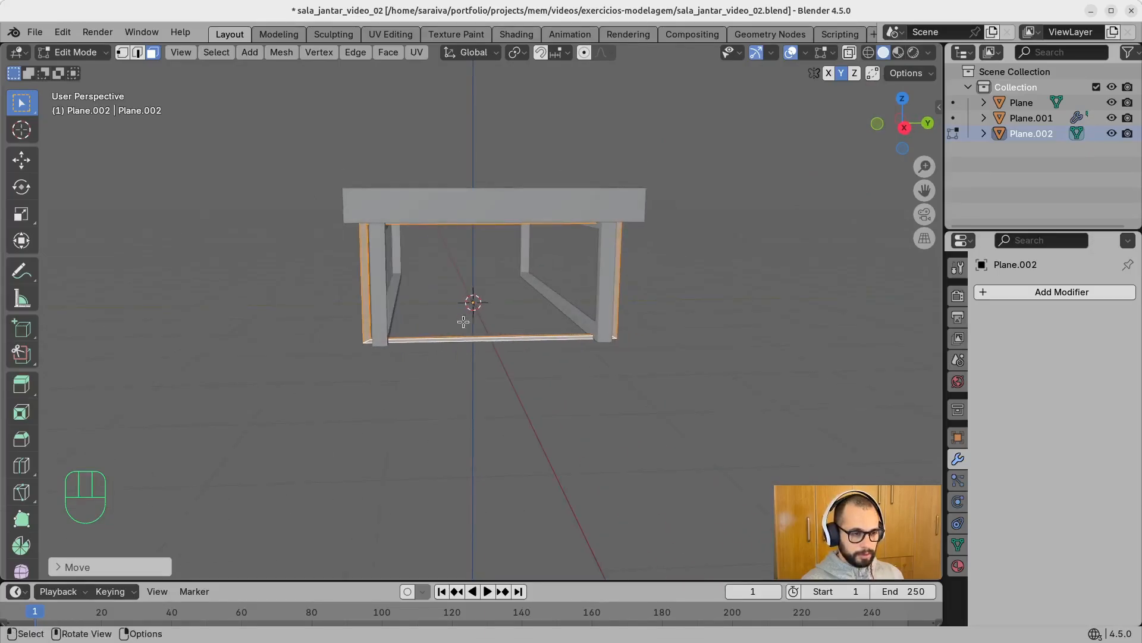
{"action": "key", "text": "Tab"}
{"action": "left_click", "coordinate": [388, 300]}
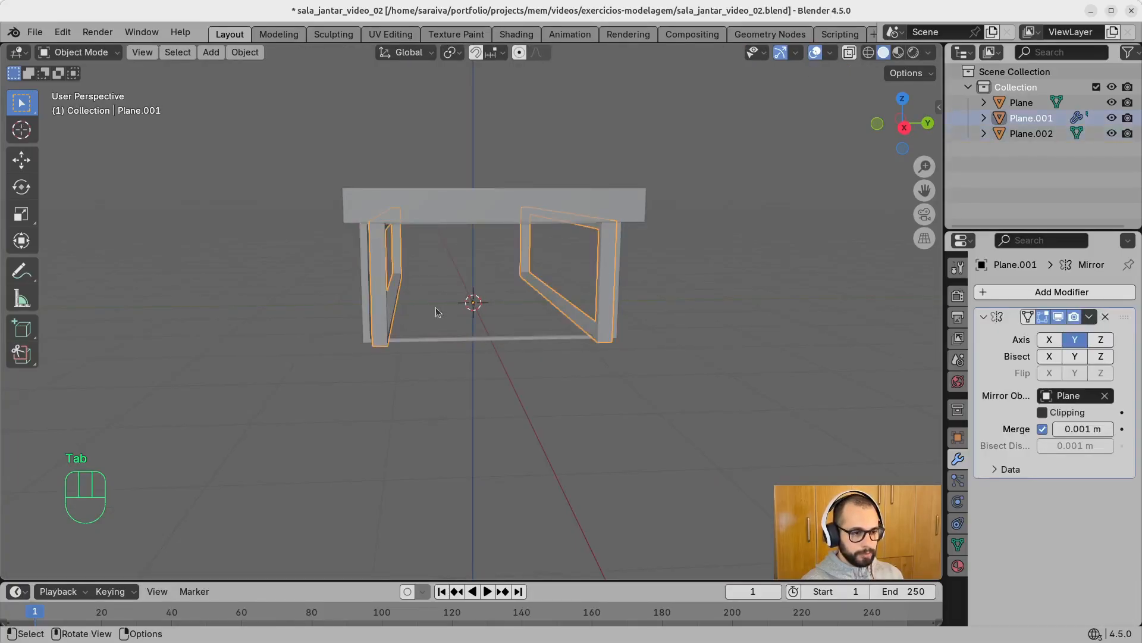
{"action": "key", "text": "Tab"}
{"action": "key", "text": "KP_3"}
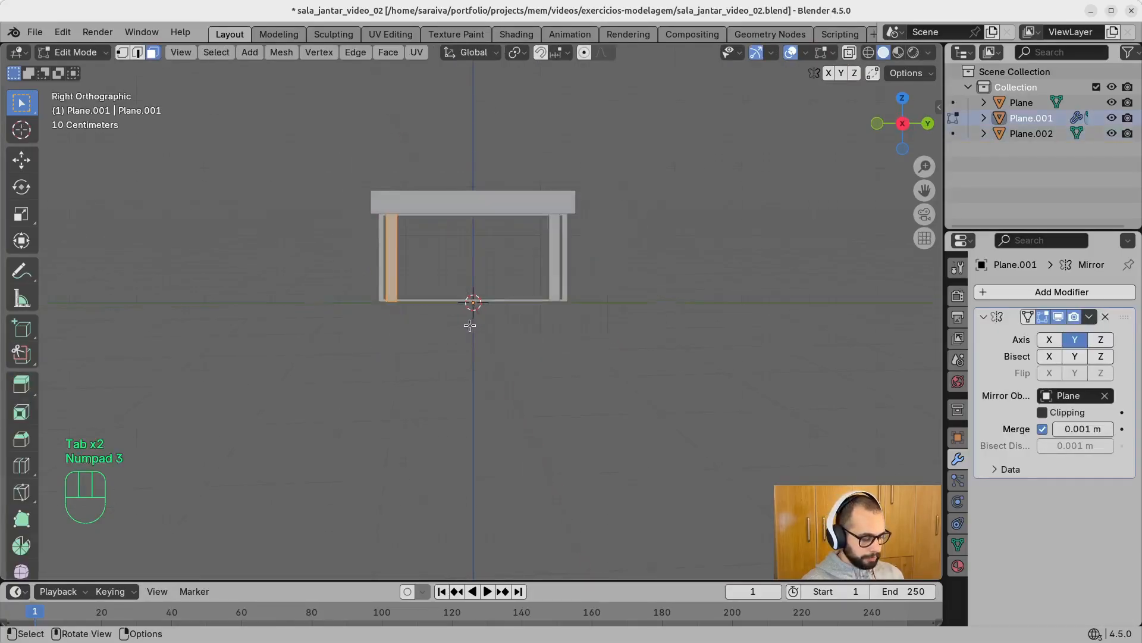
{"action": "key", "text": "g"}
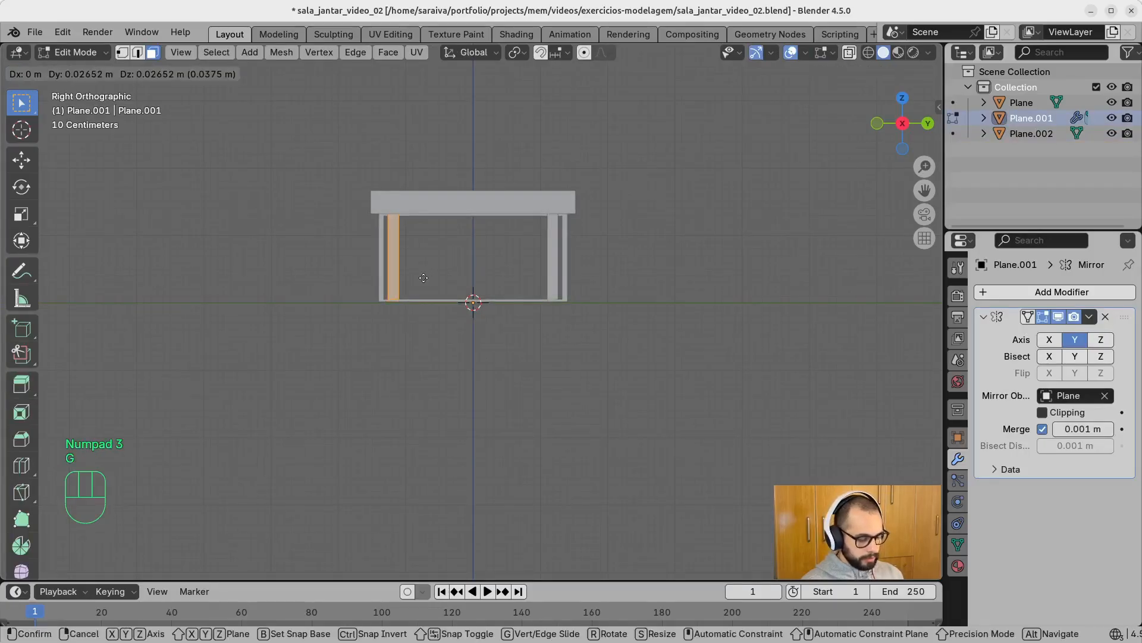
{"action": "key", "text": "y"}
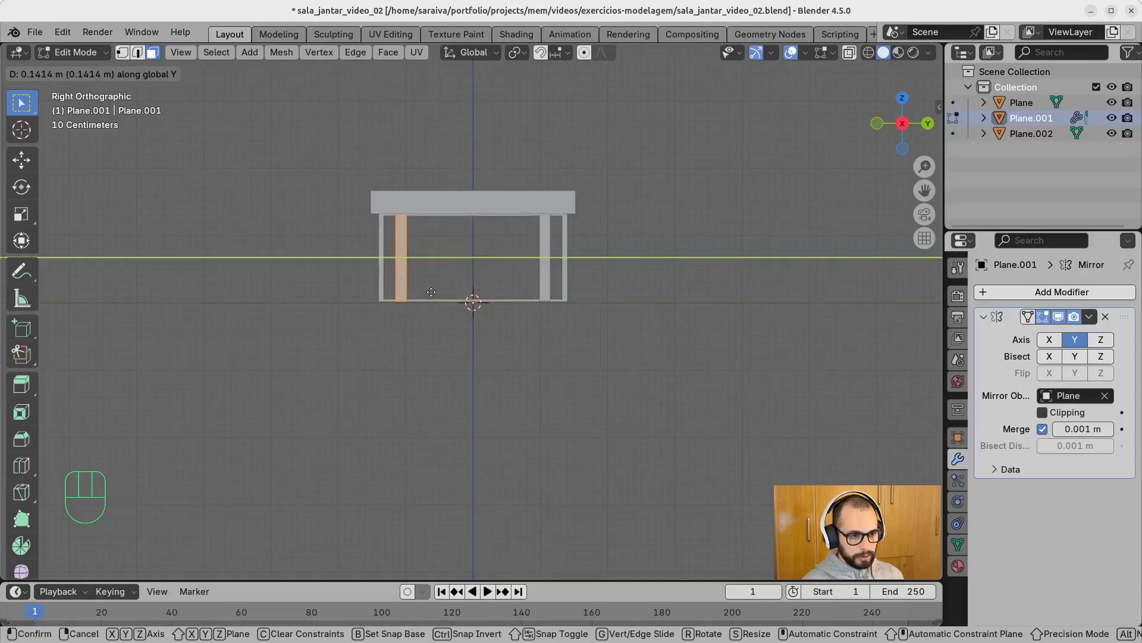
{"action": "left_click", "coordinate": [431, 295]}
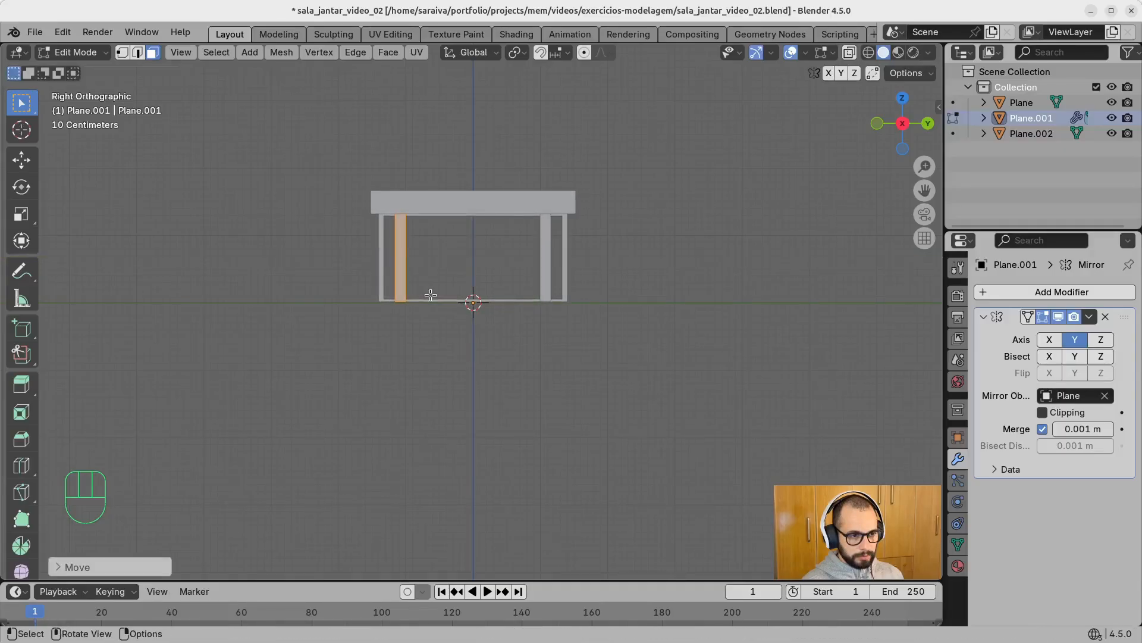
Step: Scale the whole mesh of end frame Plane.002 to about 0.96 along Y to narrow it, and return to Object Mode
{"action": "left_click", "coordinate": [409, 326]}
{"action": "key", "text": "Tab"}
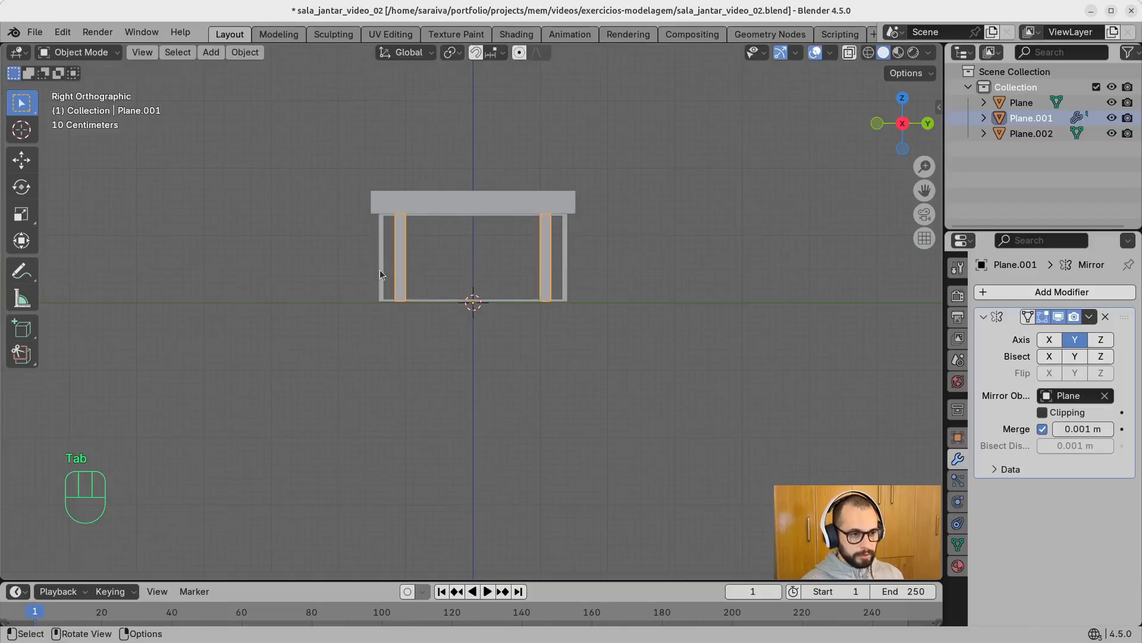
{"action": "left_click", "coordinate": [381, 273]}
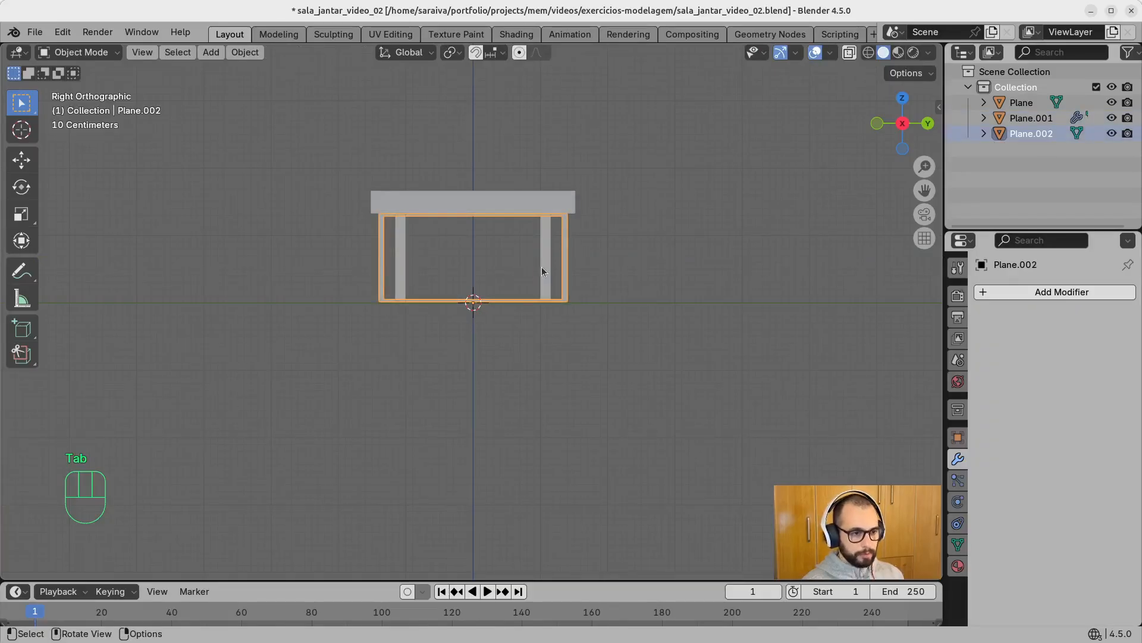
{"action": "key", "text": "Tab"}
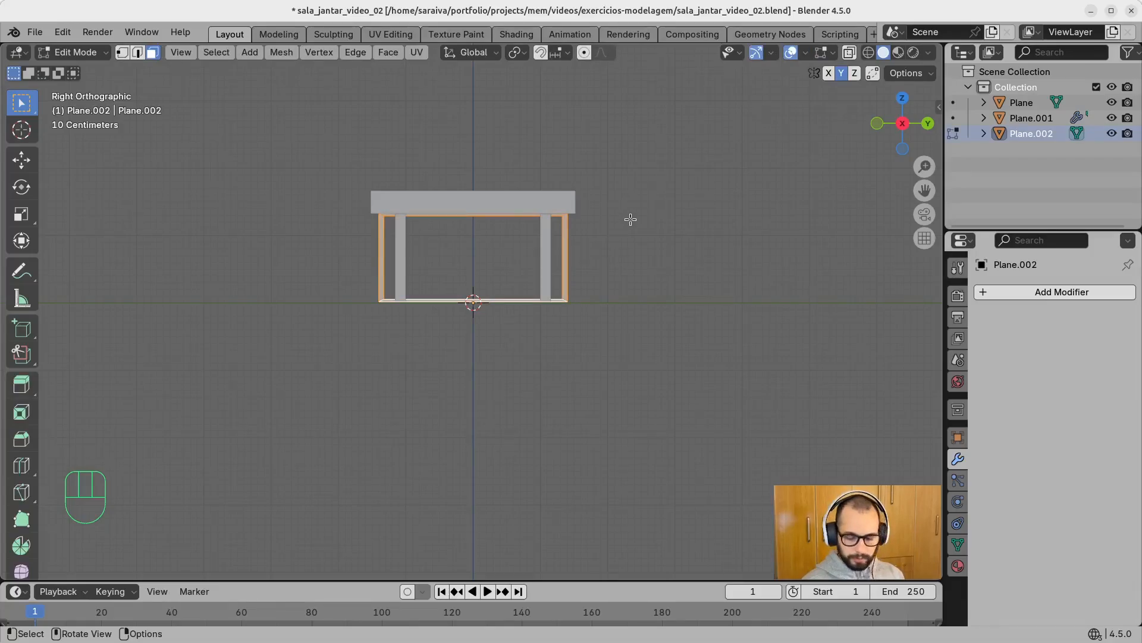
{"action": "key", "text": "s"}
{"action": "key", "text": "y"}
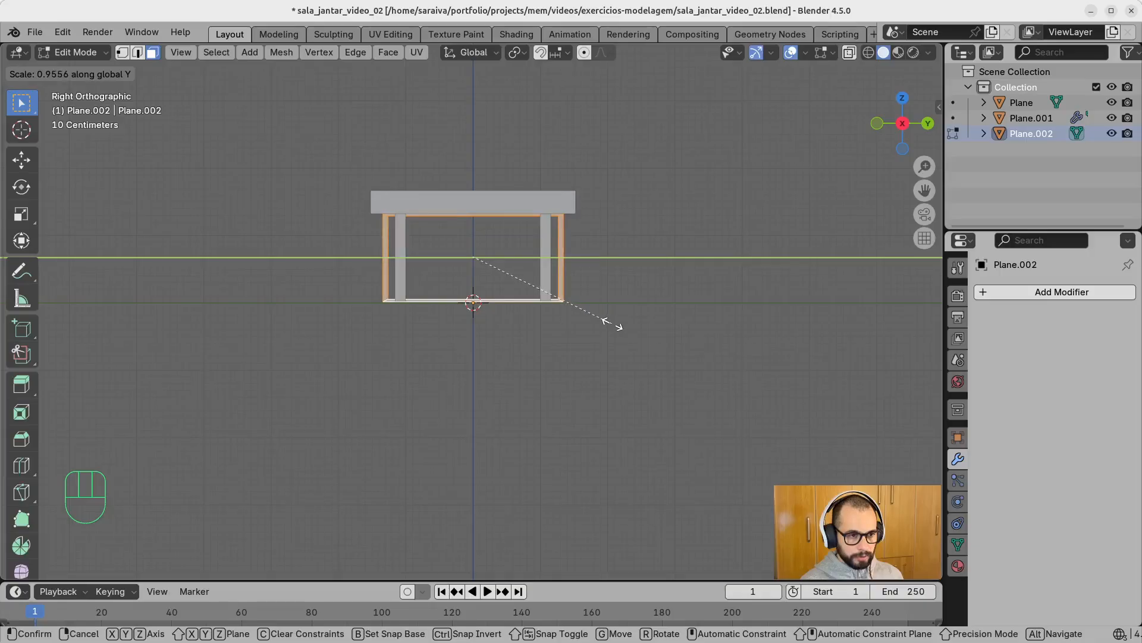
{"action": "left_click", "coordinate": [621, 317]}
{"action": "left_click", "coordinate": [622, 317]}
{"action": "middle_click_drag", "start_coordinate": [535, 267], "coordinate": [649, 276]}
{"action": "mouse_move", "coordinate": [669, 285]}
{"action": "middle_mouse_down"}
{"action": "mouse_move", "coordinate": [688, 288]}
{"action": "mouse_move", "coordinate": [633, 293]}
{"action": "mouse_move", "coordinate": [664, 285]}
{"action": "middle_mouse_up"}
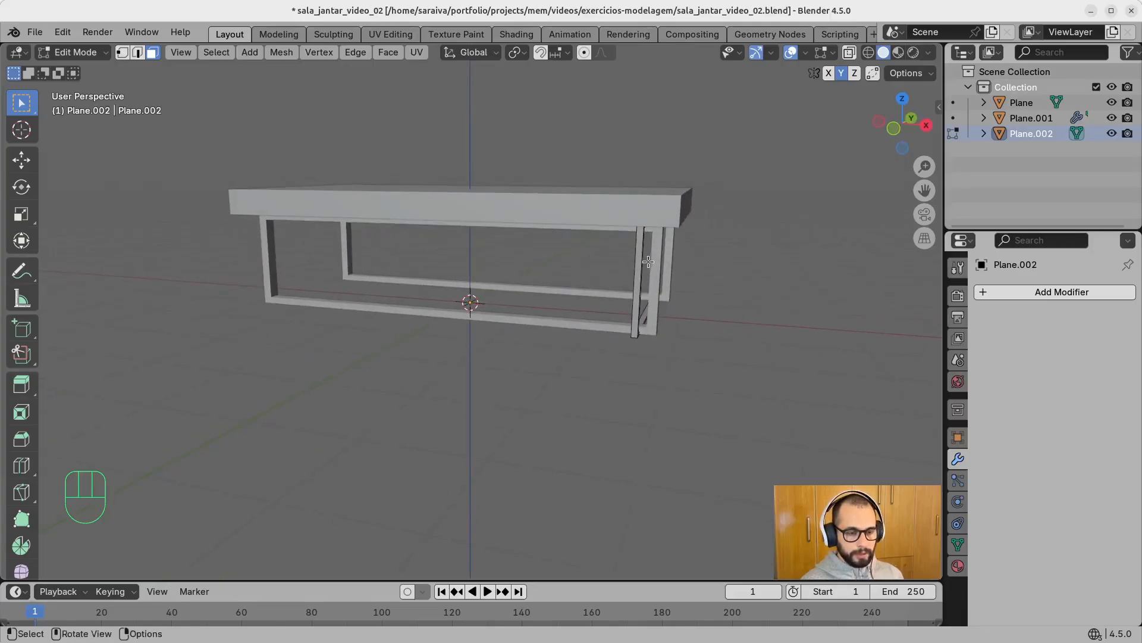
{"action": "key", "text": "Tab"}
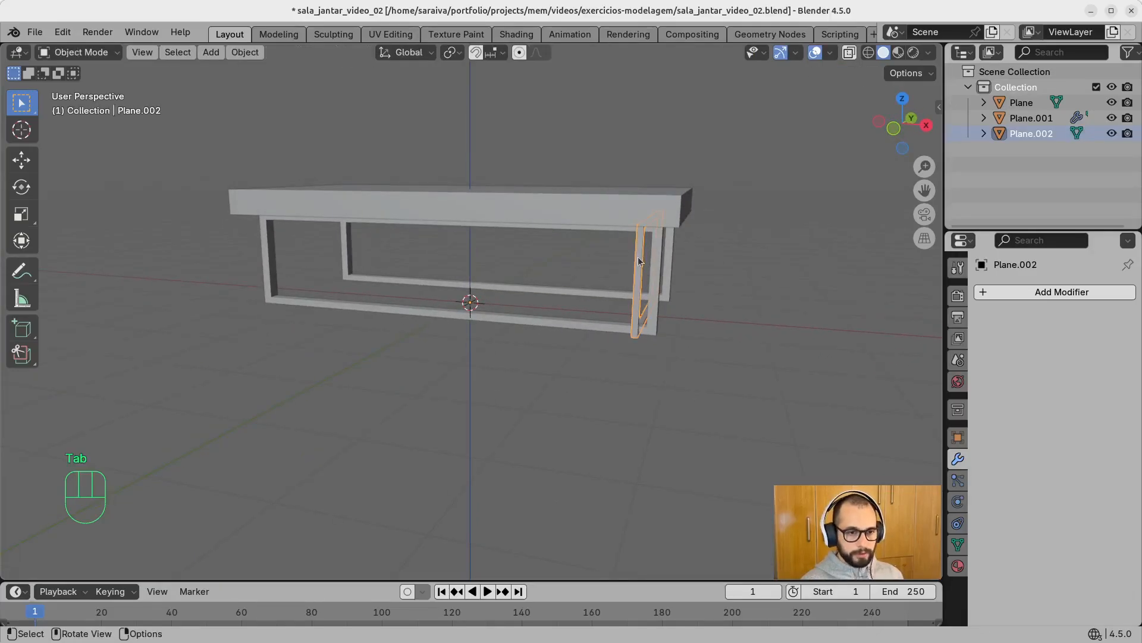
Step: Add a Mirror modifier on the X axis to end frame Plane.002, using the table slab as the mirror object
{"action": "left_click", "coordinate": [958, 437]}
{"action": "left_click", "coordinate": [958, 459]}
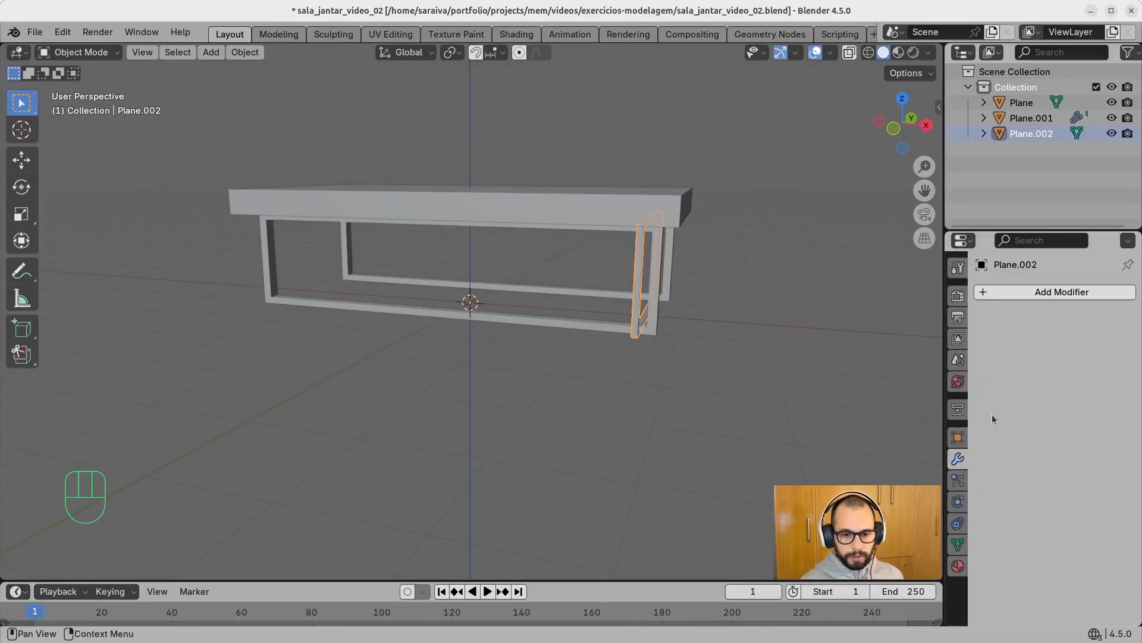
{"action": "left_click", "coordinate": [986, 292]}
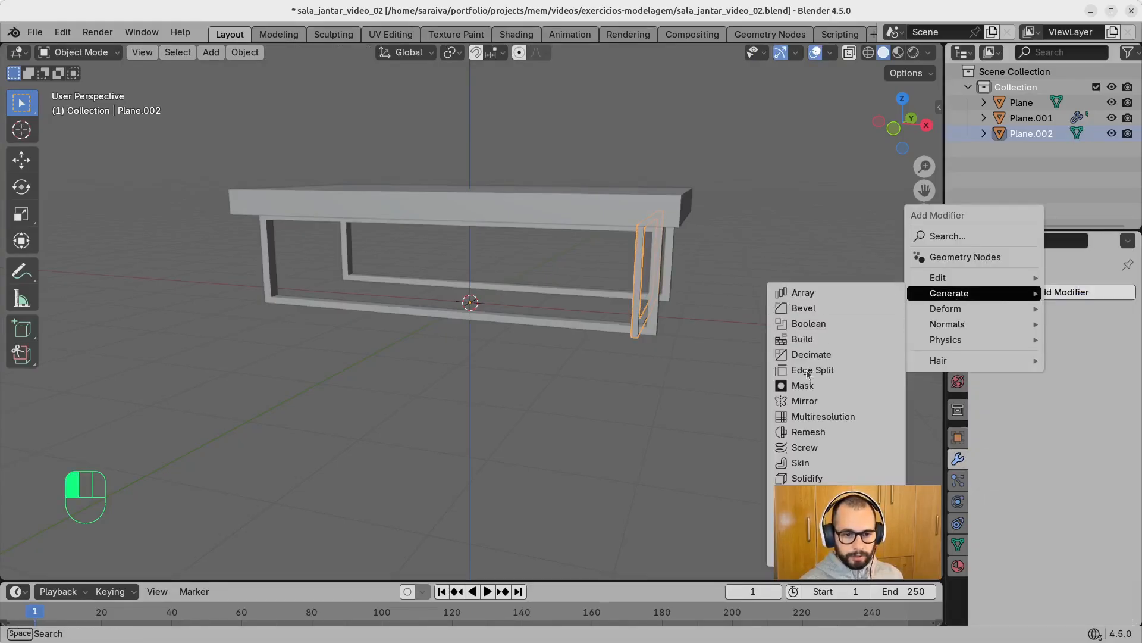
{"action": "left_click", "coordinate": [802, 401]}
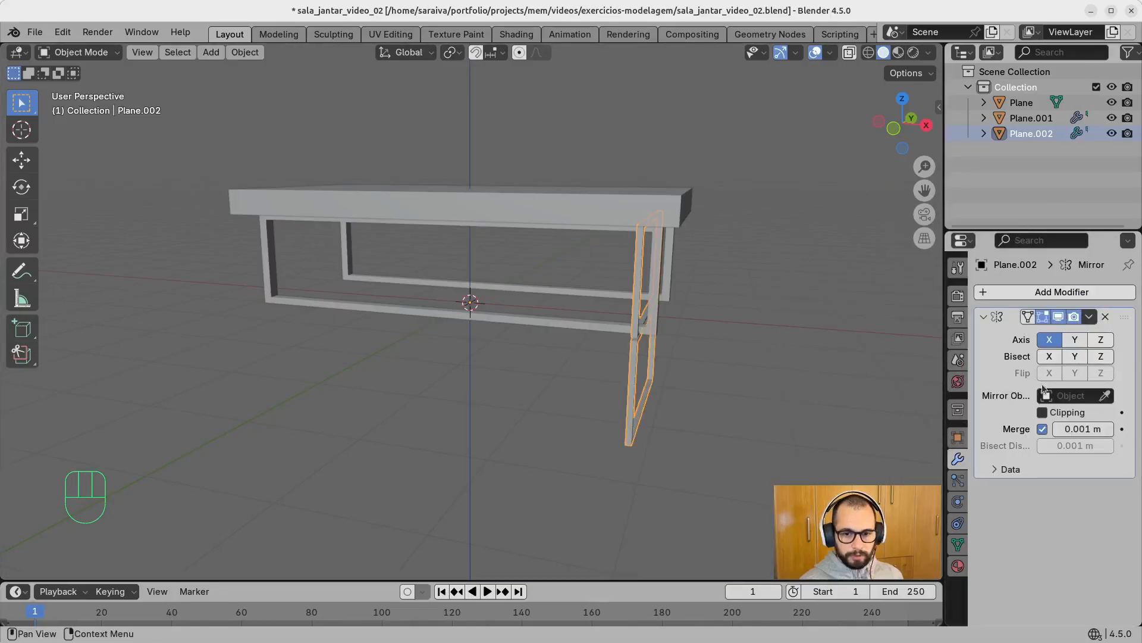
{"action": "left_click", "coordinate": [1071, 395]}
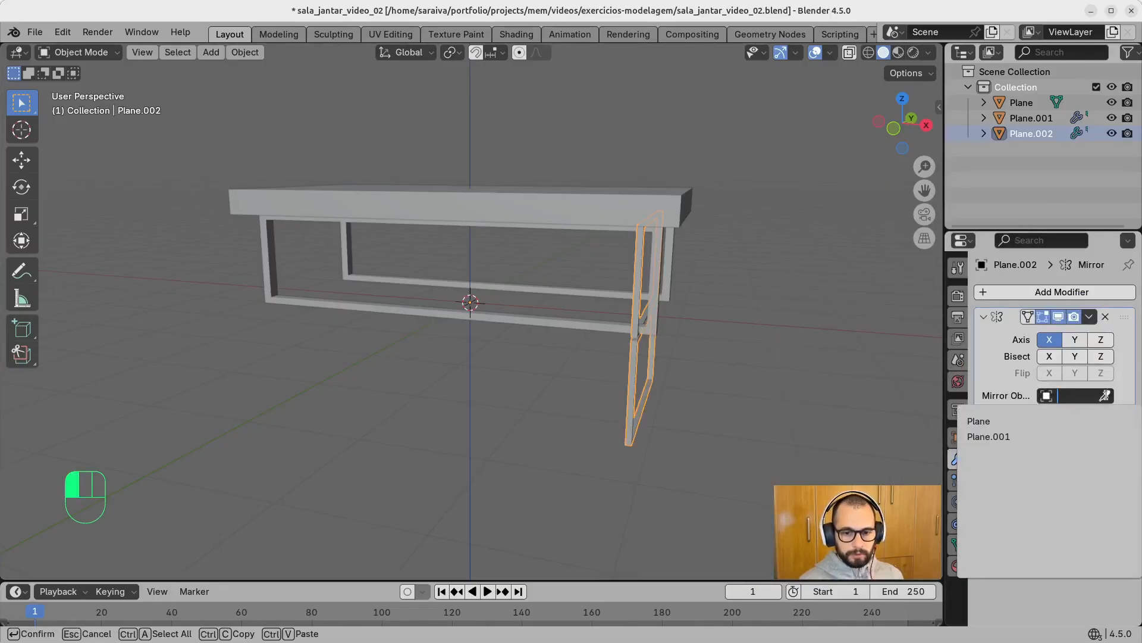
{"action": "left_click", "coordinate": [1105, 395]}
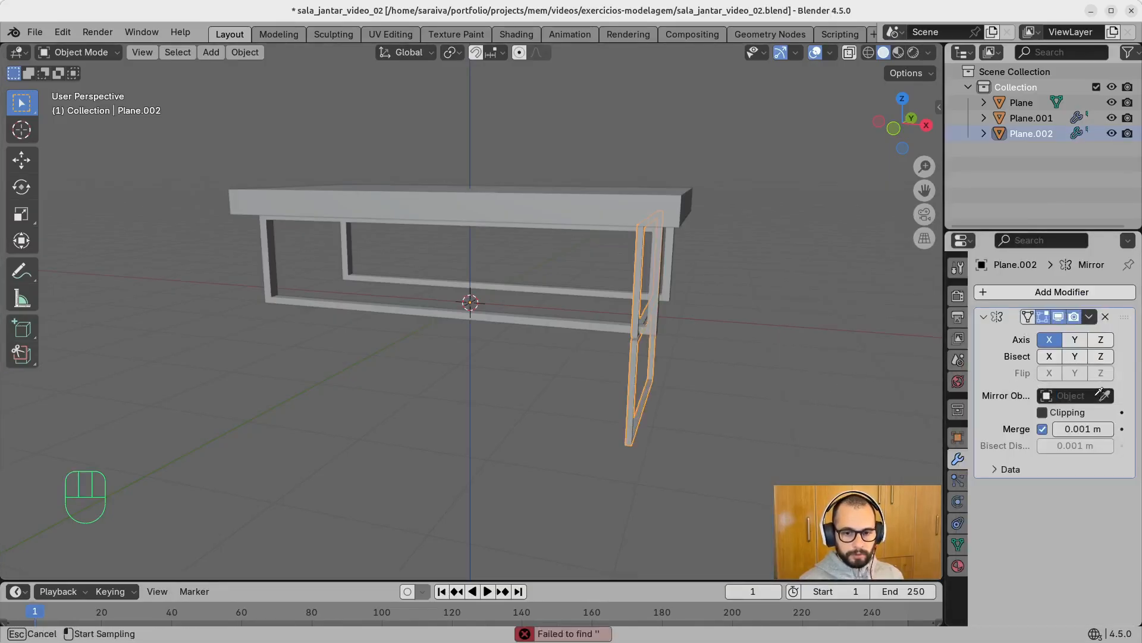
{"action": "left_click", "coordinate": [530, 207]}
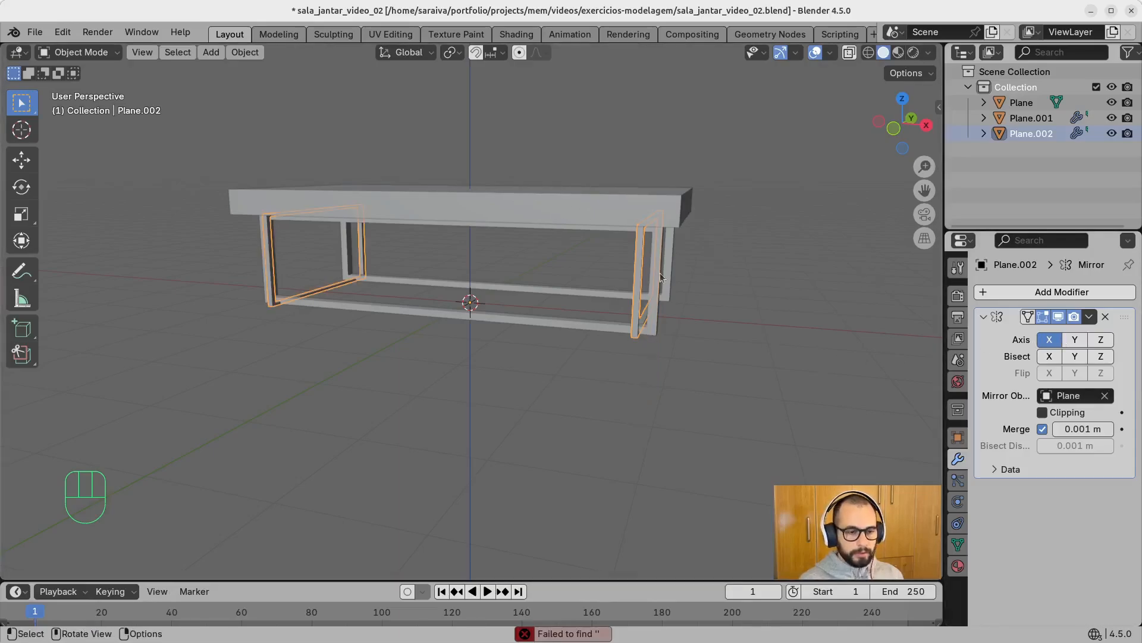
{"action": "middle_click_drag", "start_coordinate": [678, 305], "coordinate": [494, 286]}
{"action": "scroll", "coordinate": [559, 292], "scroll_direction": "down", "scroll_amount": 3}
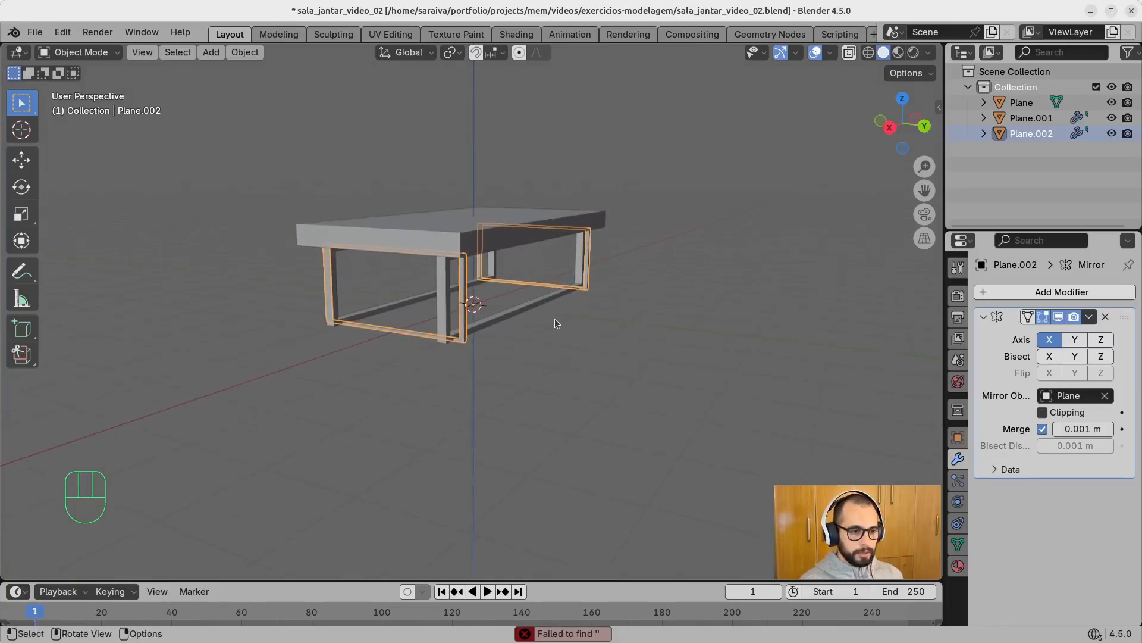
{"action": "middle_click_drag", "start_coordinate": [554, 318], "coordinate": [708, 287]}
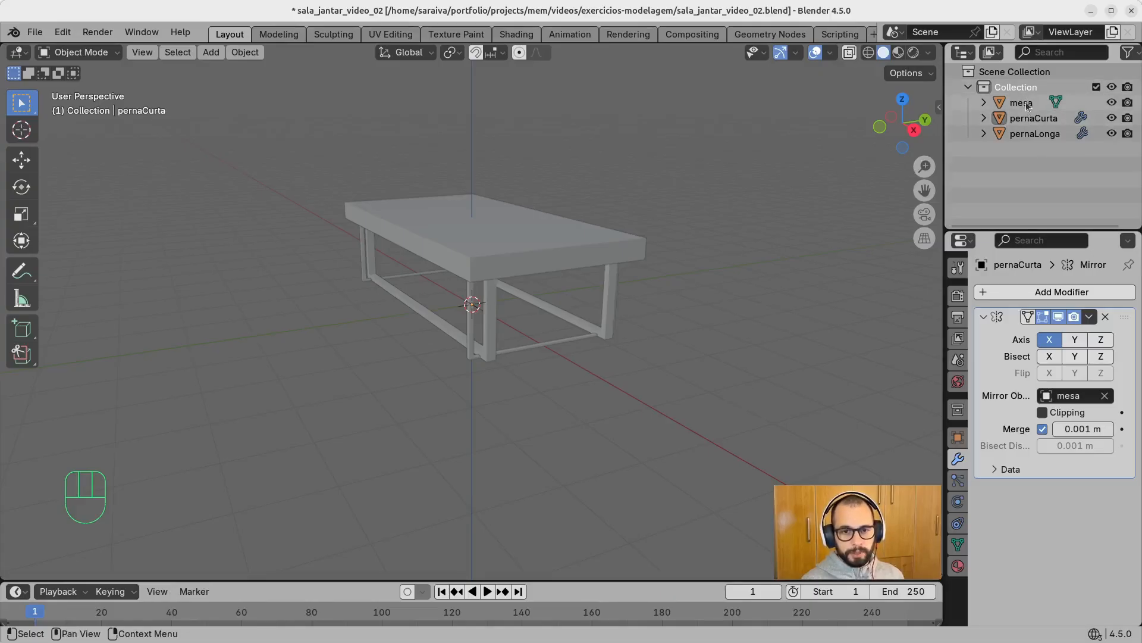
Step: Check the objects mesa, pernaCurta and pernaLonga by selecting each in turn, and clear the selection
{"action": "left_click", "coordinate": [1028, 105]}
{"action": "left_click", "coordinate": [1027, 118]}
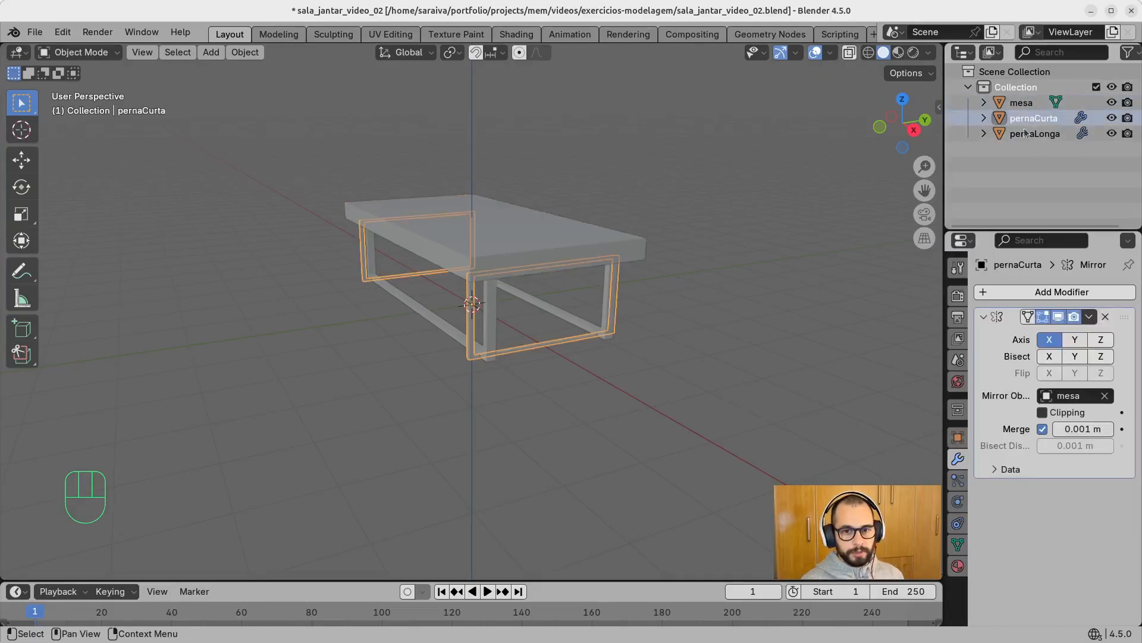
{"action": "left_click", "coordinate": [1024, 134]}
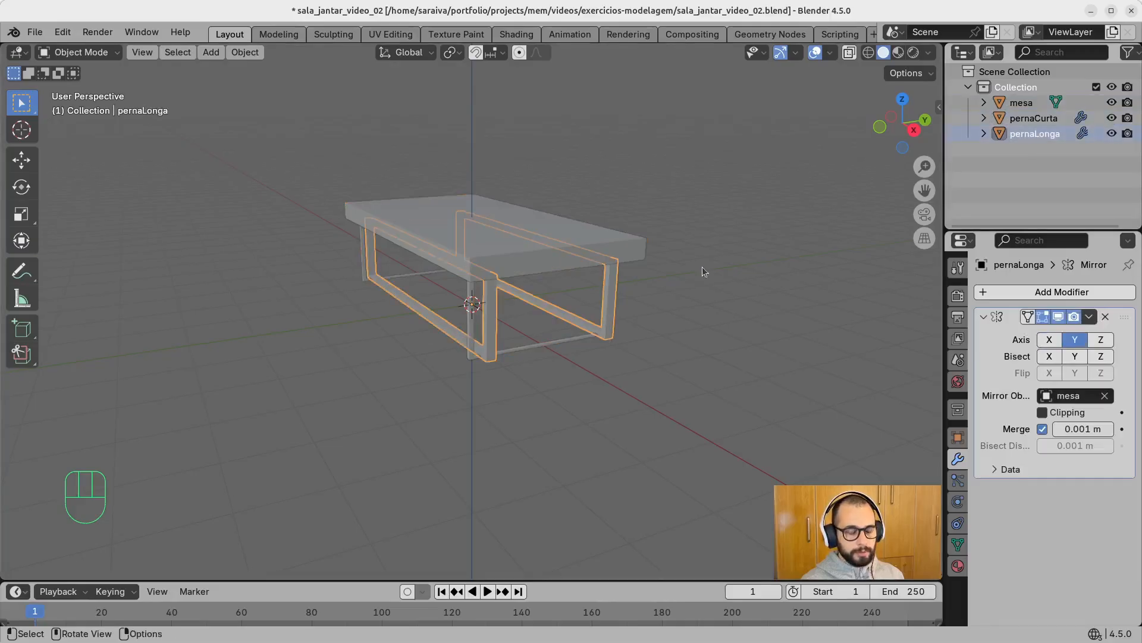
{"action": "middle_click_drag", "start_coordinate": [702, 268], "coordinate": [732, 297]}
{"action": "middle_click_drag", "start_coordinate": [662, 279], "coordinate": [718, 244]}
{"action": "left_click", "coordinate": [738, 271]}
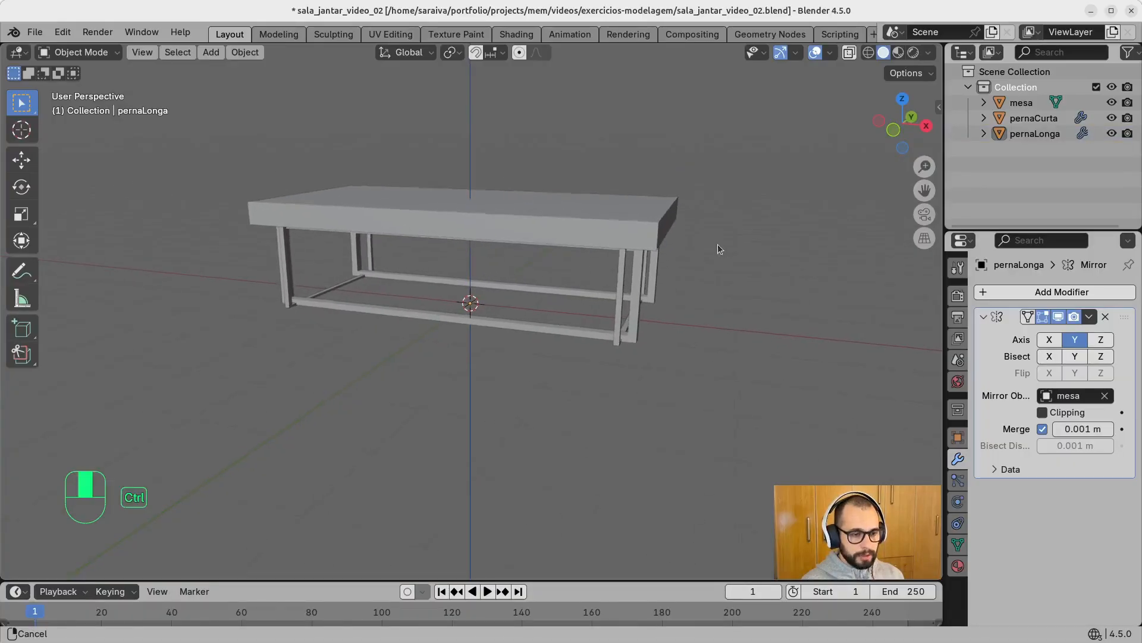
Step: Thin the mesa slab by selecting all its upper vertices with X-ray on and moving them down about 0.18 m along Z
{"action": "left_click", "coordinate": [634, 238]}
{"action": "key", "text": "Tab"}
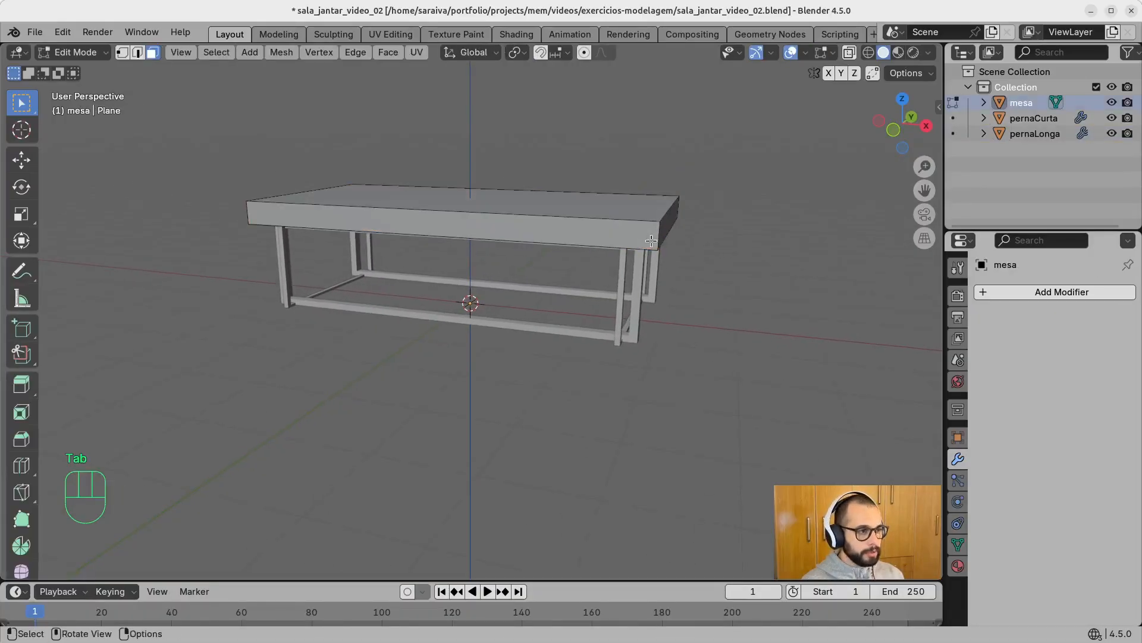
{"action": "middle_click_drag", "start_coordinate": [631, 270], "coordinate": [677, 251]}
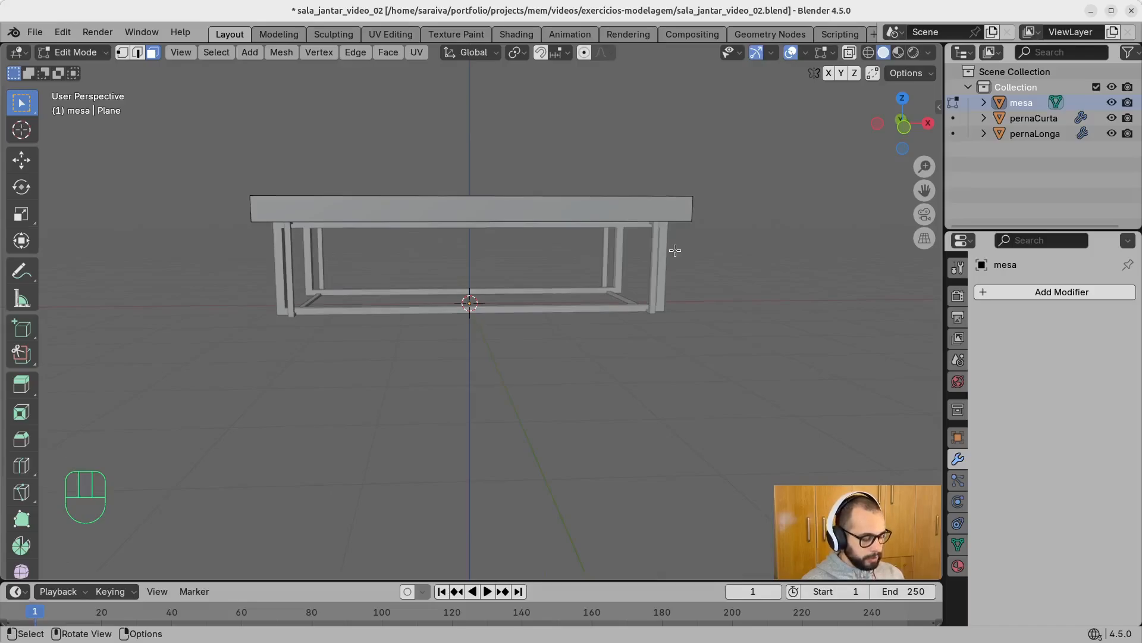
{"action": "key", "text": "alt+z"}
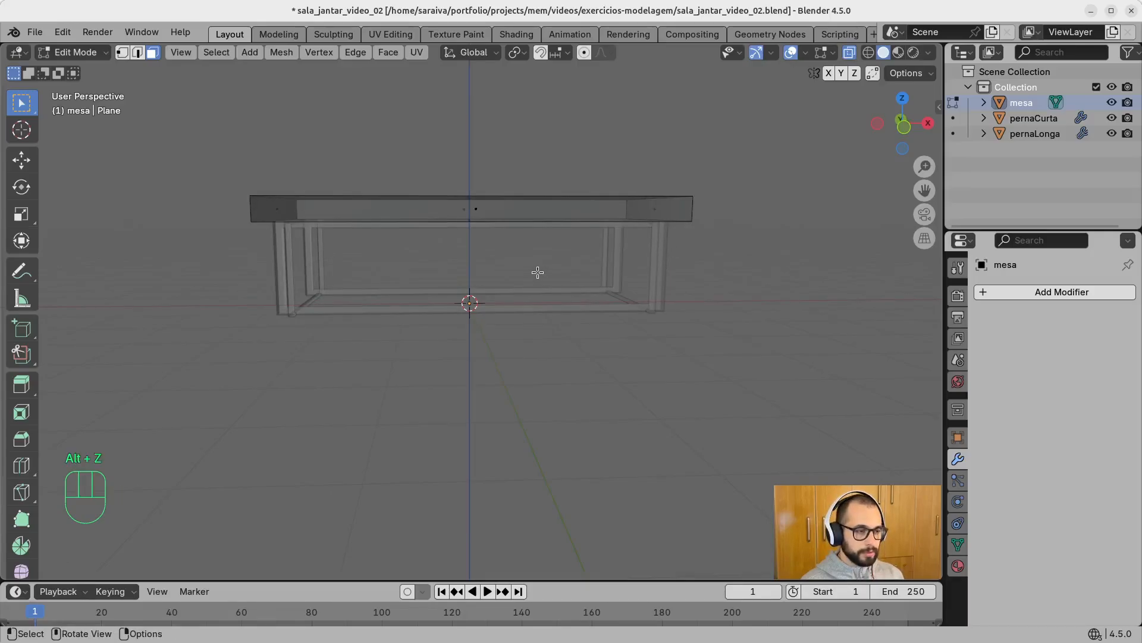
{"action": "key", "text": "shift+KP_1"}
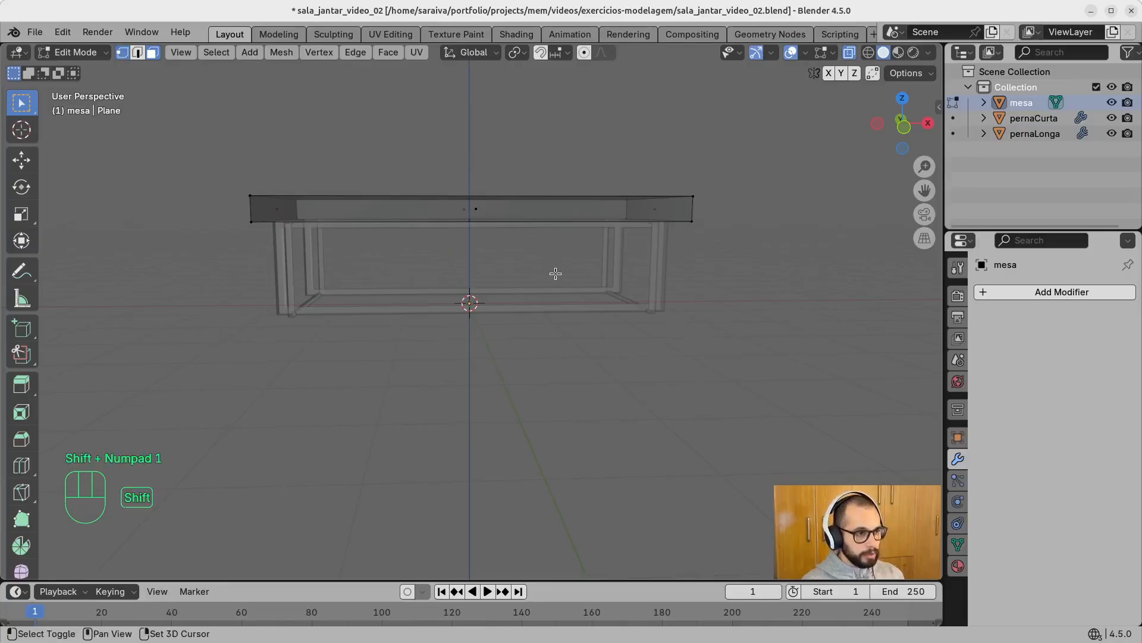
{"action": "key", "text": "shift+KP_3"}
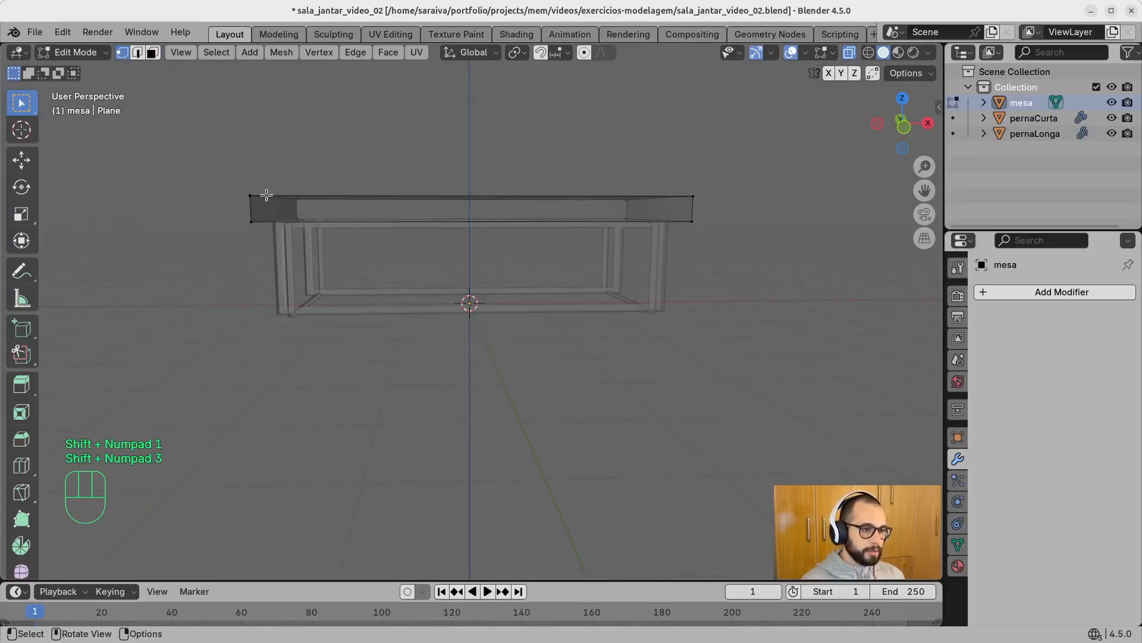
{"action": "left_click_drag", "start_coordinate": [226, 151], "coordinate": [732, 210]}
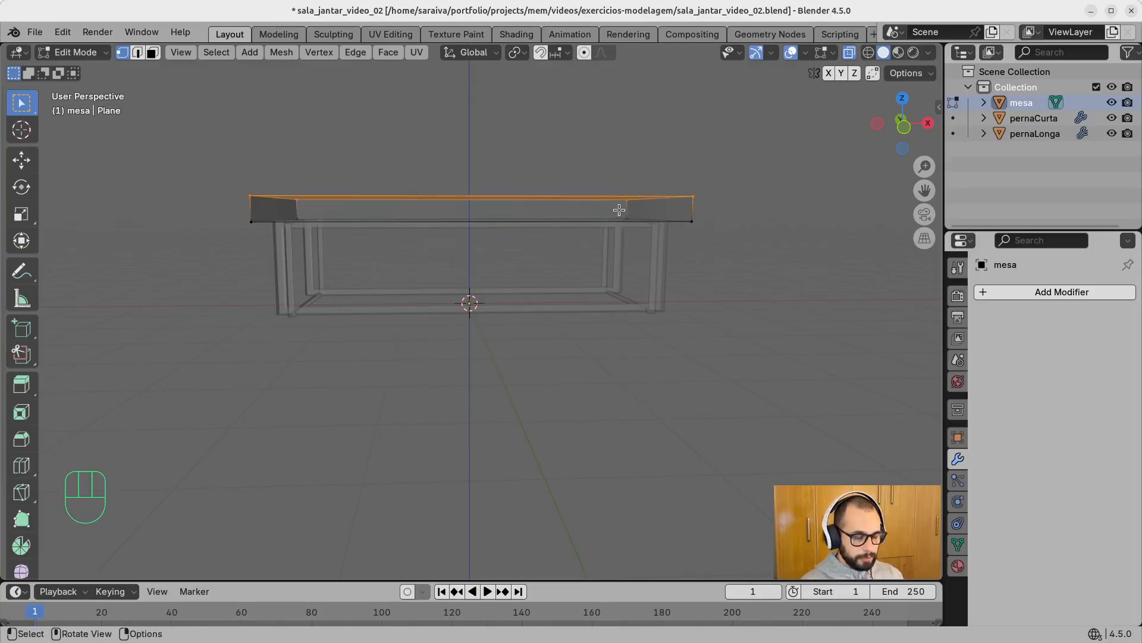
{"action": "key", "text": "g"}
{"action": "key", "text": "z"}
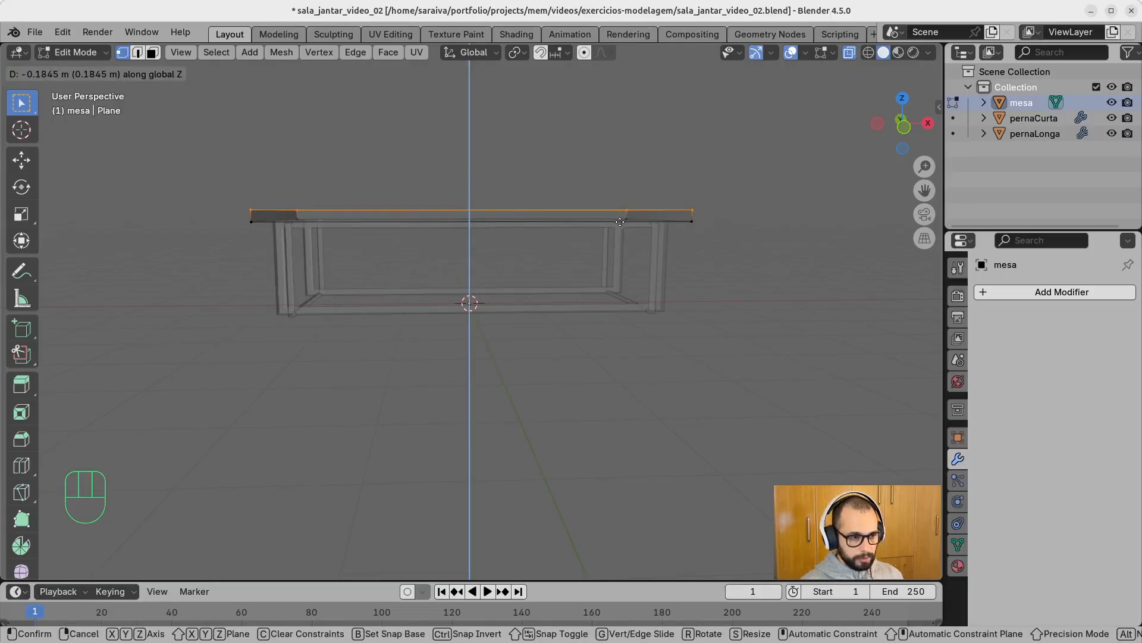
{"action": "left_click", "coordinate": [620, 221]}
{"action": "left_click", "coordinate": [707, 169]}
Step: Return to Object Mode, turn X-ray off and deselect the tabletop
{"action": "middle_click_drag", "start_coordinate": [698, 184], "coordinate": [598, 191]}
{"action": "key", "text": "Tab"}
{"action": "key", "text": "alt+z"}
{"action": "left_click", "coordinate": [642, 217]}
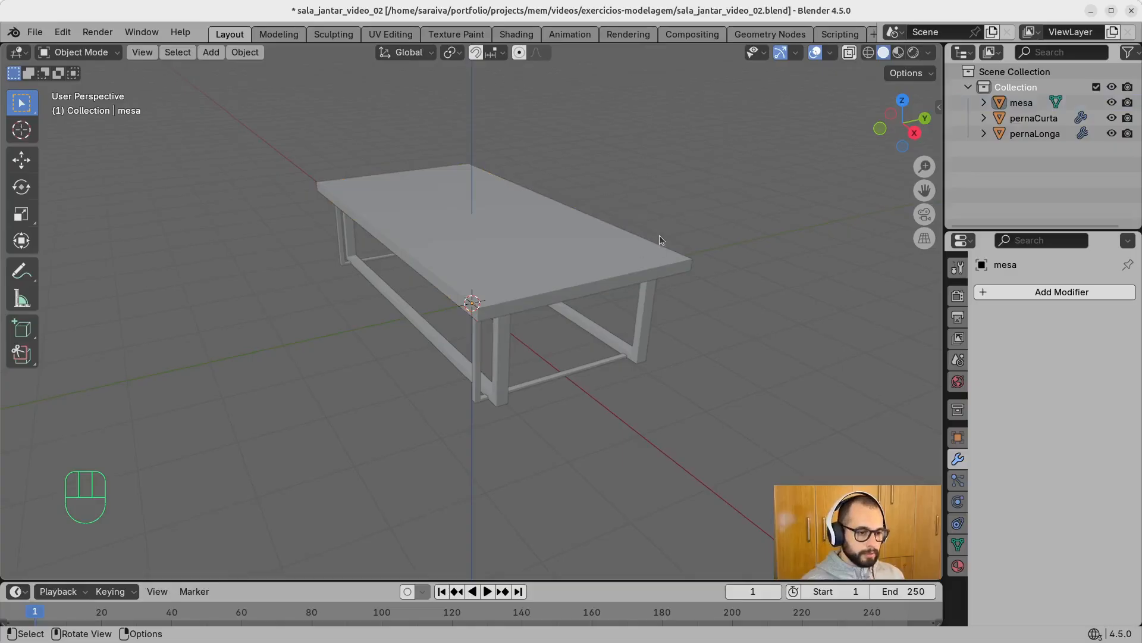
{"action": "middle_click_drag", "start_coordinate": [653, 238], "coordinate": [681, 225]}
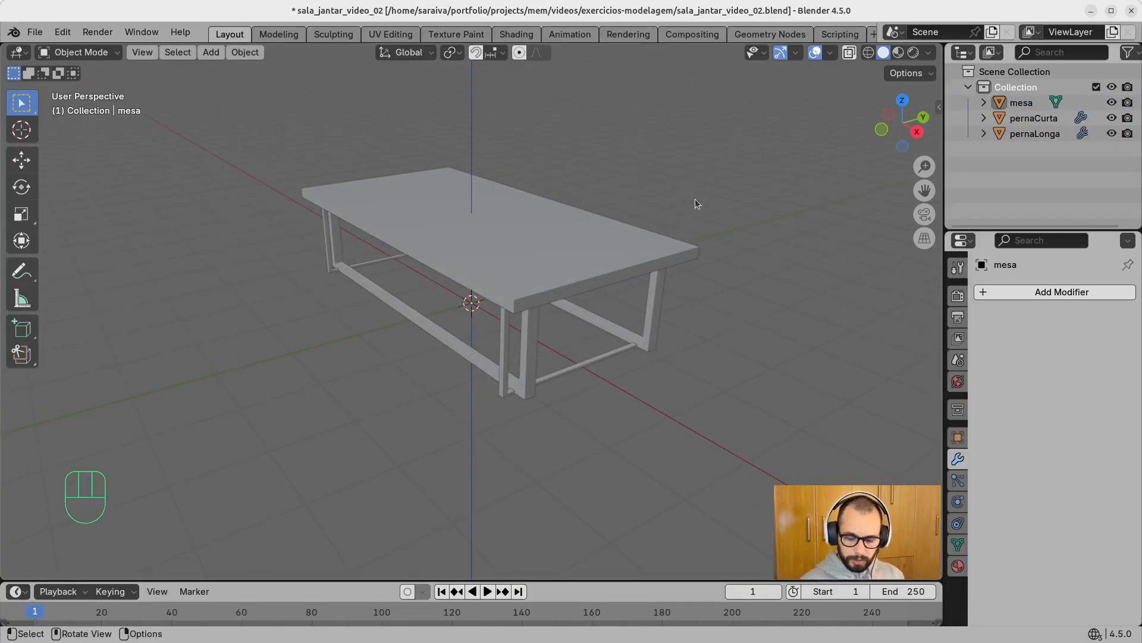
Step: In top view with X-ray on, add a plane and move it about 2.9 m along Y, beyond the table's long side
{"action": "key", "text": "KP_7"}
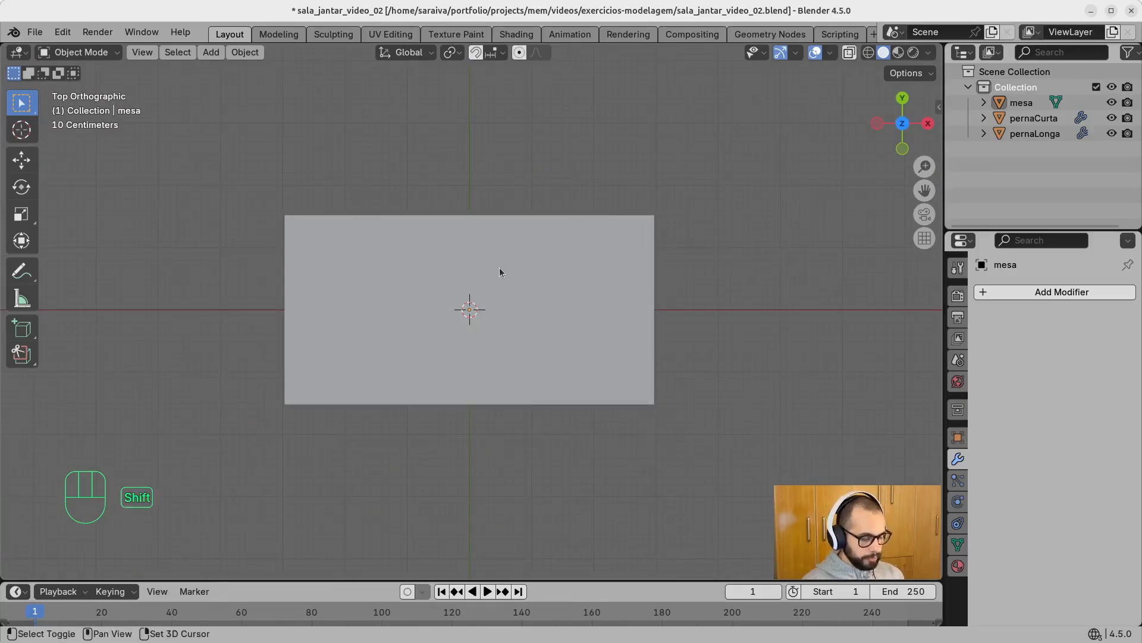
{"action": "key", "text": "alt+z"}
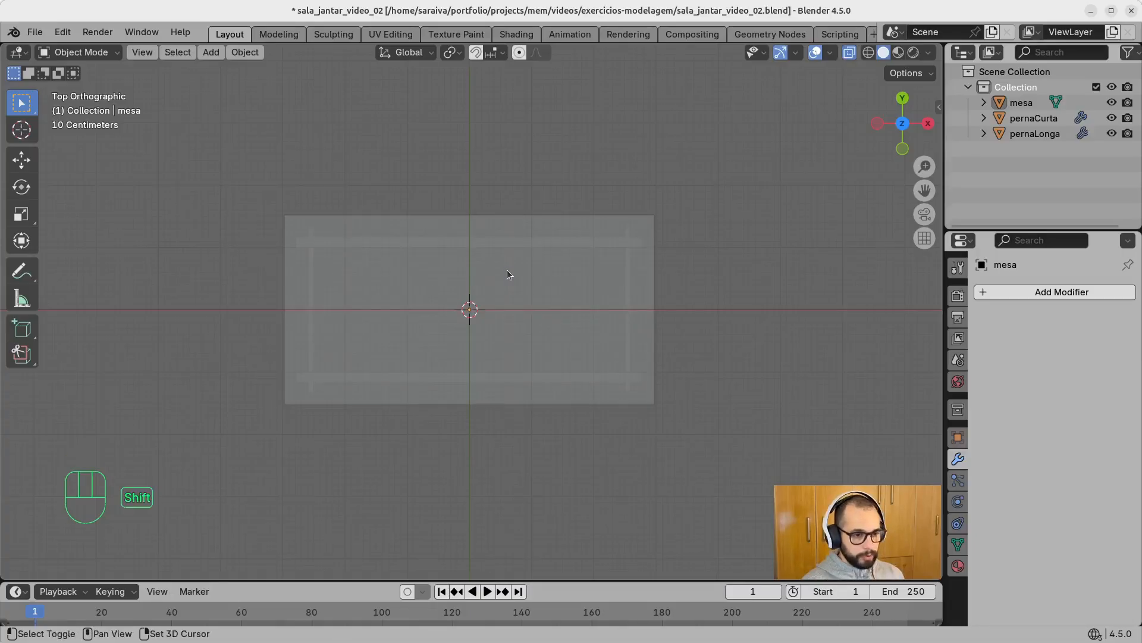
{"action": "key", "text": "shift+a"}
{"action": "mouse_move", "coordinate": [518, 291]}
{"action": "left_click", "coordinate": [570, 291]}
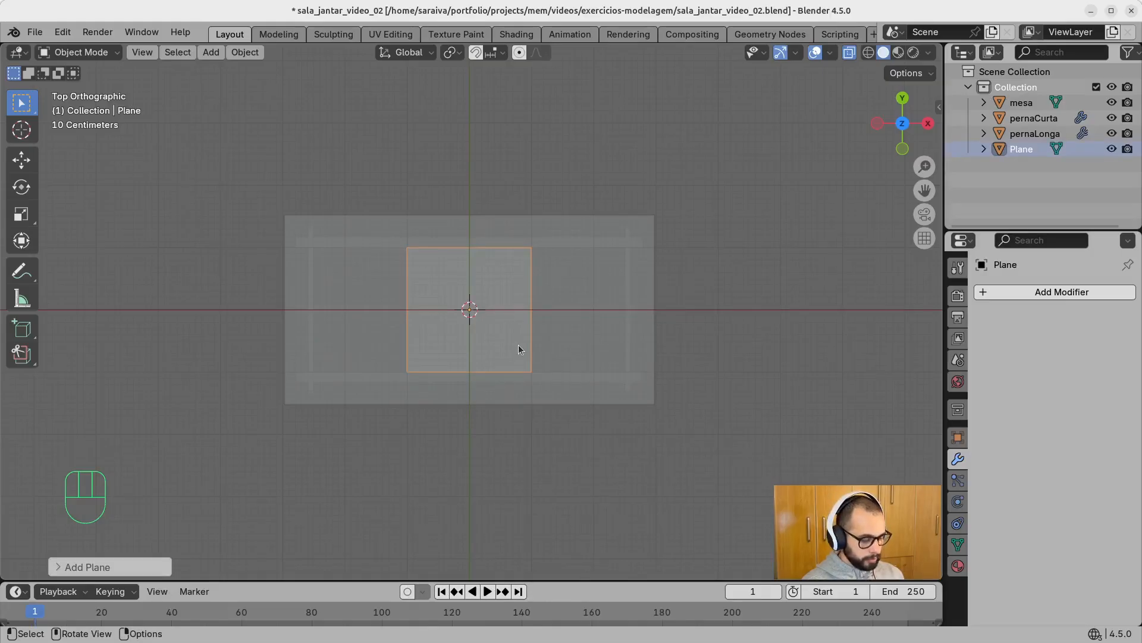
{"action": "key", "text": "g"}
{"action": "key", "text": "y"}
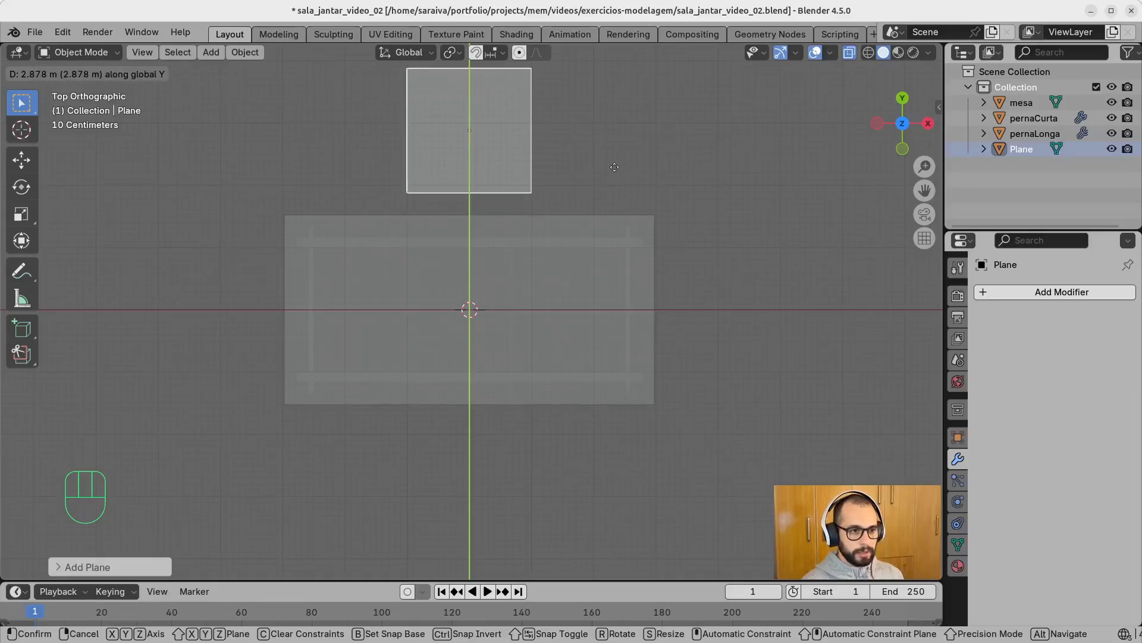
{"action": "left_click", "coordinate": [614, 165]}
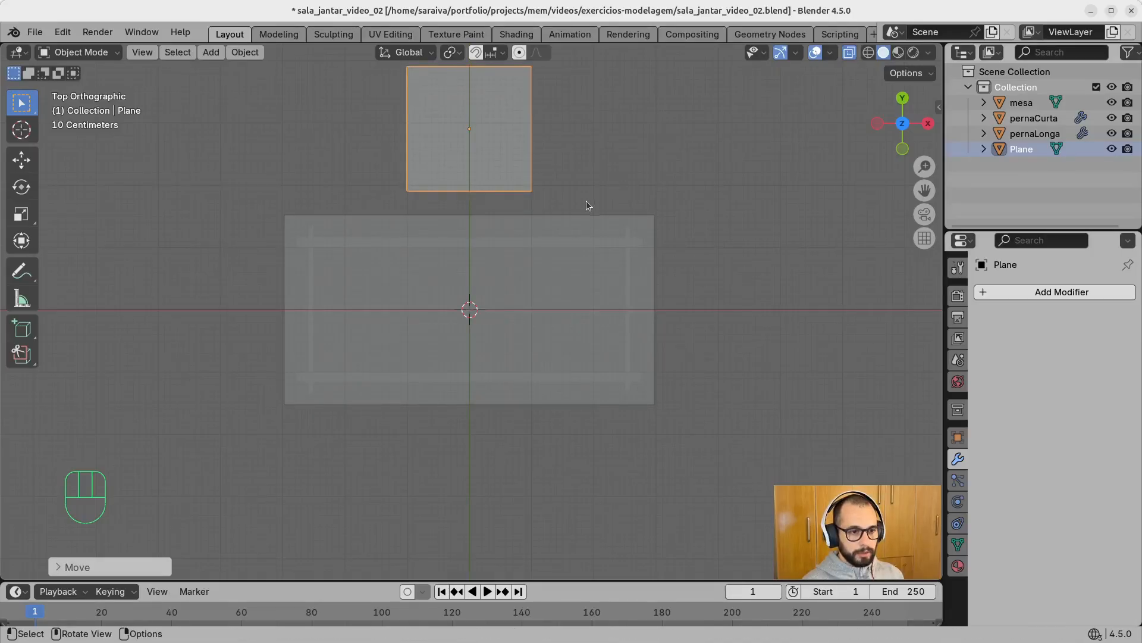
Step: Move the new plane slightly farther from the table along Y and open its mesh for editing
{"action": "key", "text": "g"}
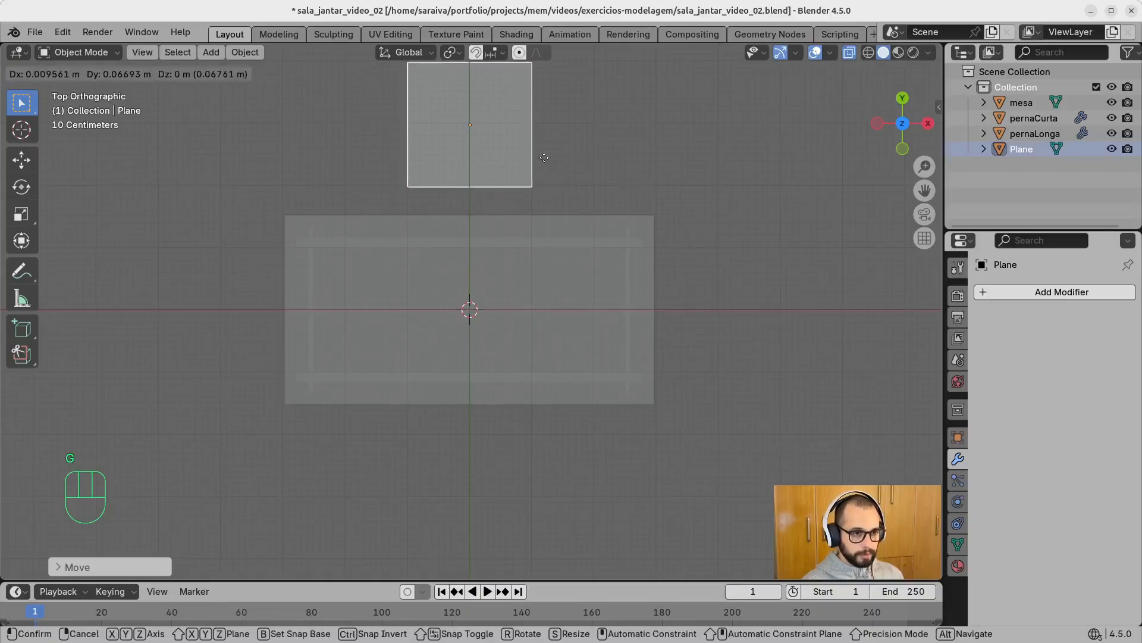
{"action": "key", "text": "y"}
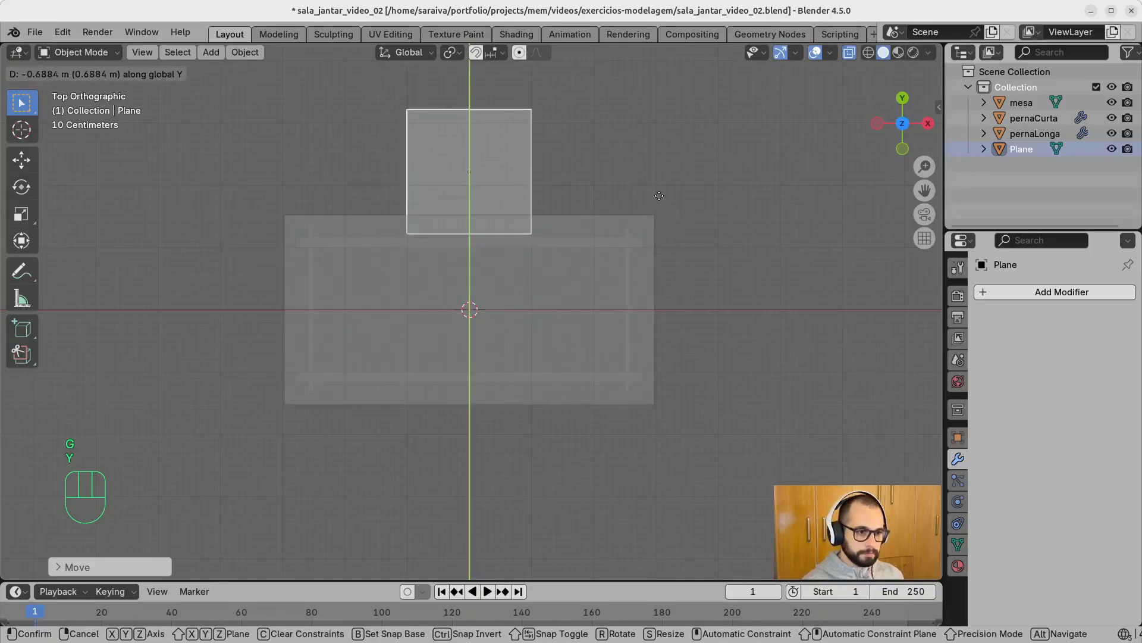
{"action": "left_click", "coordinate": [657, 160]}
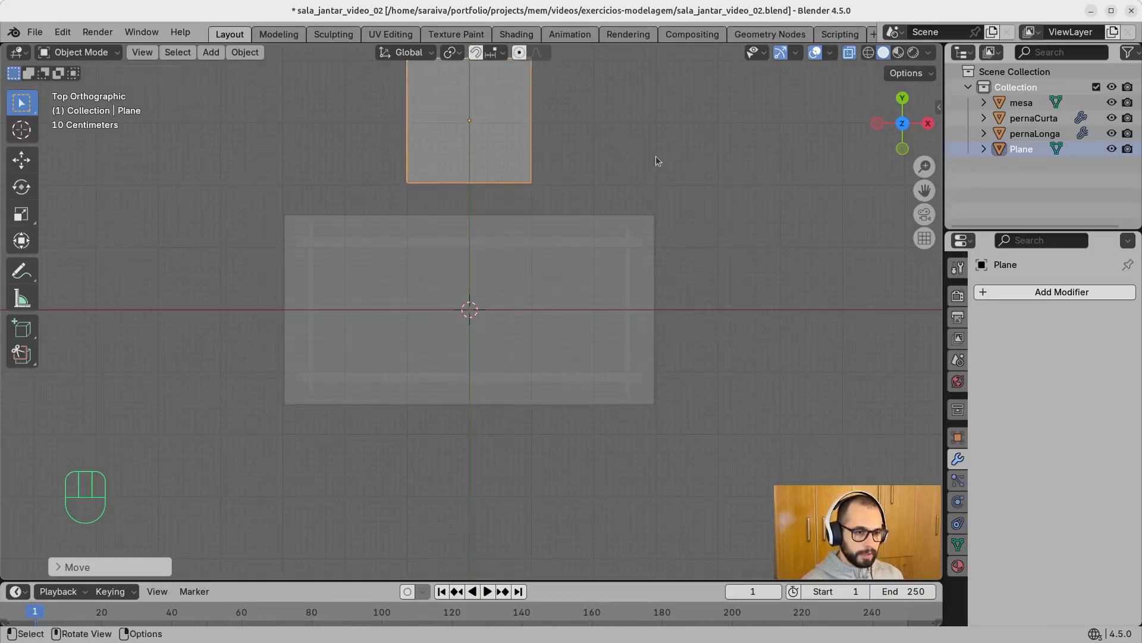
{"action": "key", "text": "Tab"}
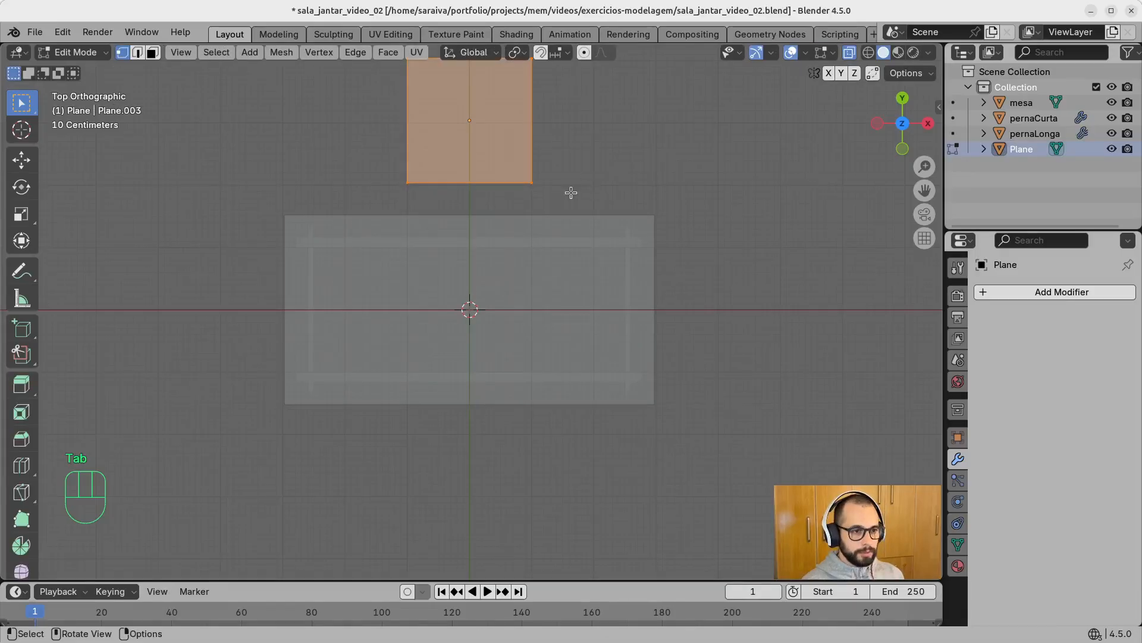
Step: Scale the new plane's mesh down uniformly by a factor of about 0.58, with a slight further reduction of about 0.92
{"action": "scroll", "coordinate": [605, 177], "scroll_direction": "down", "scroll_amount": 2}
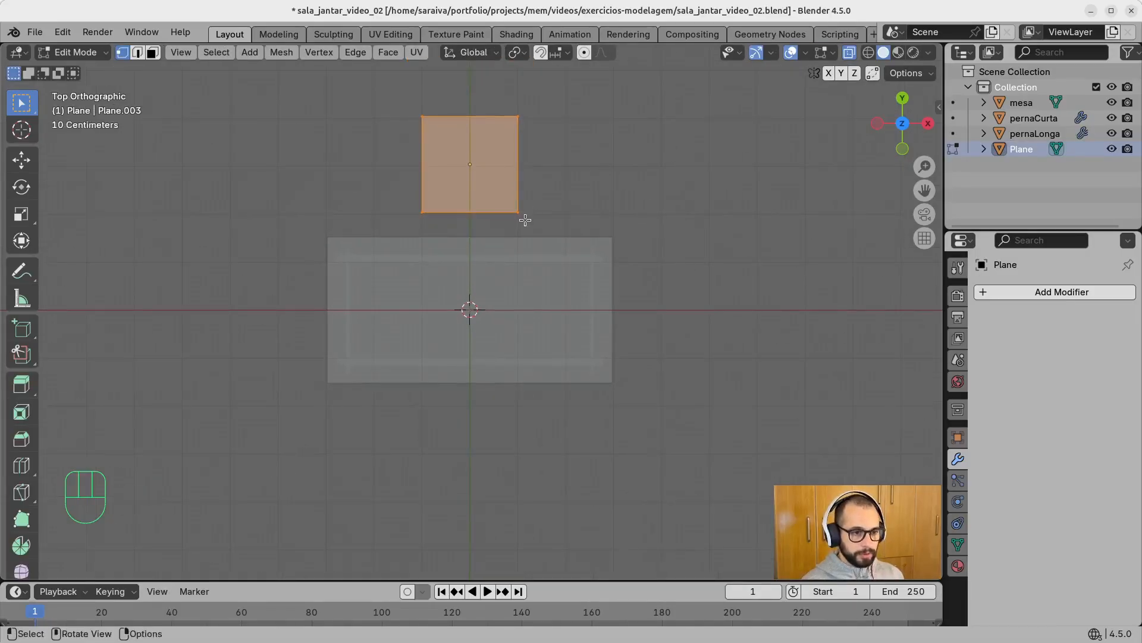
{"action": "key", "text": "s"}
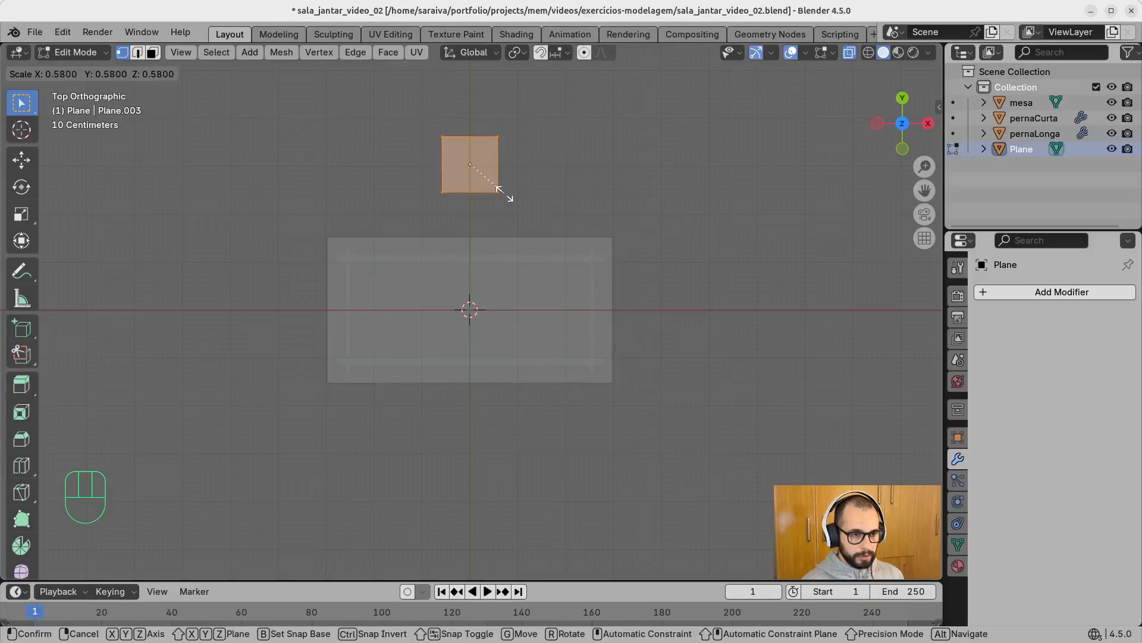
{"action": "left_click", "coordinate": [505, 194]}
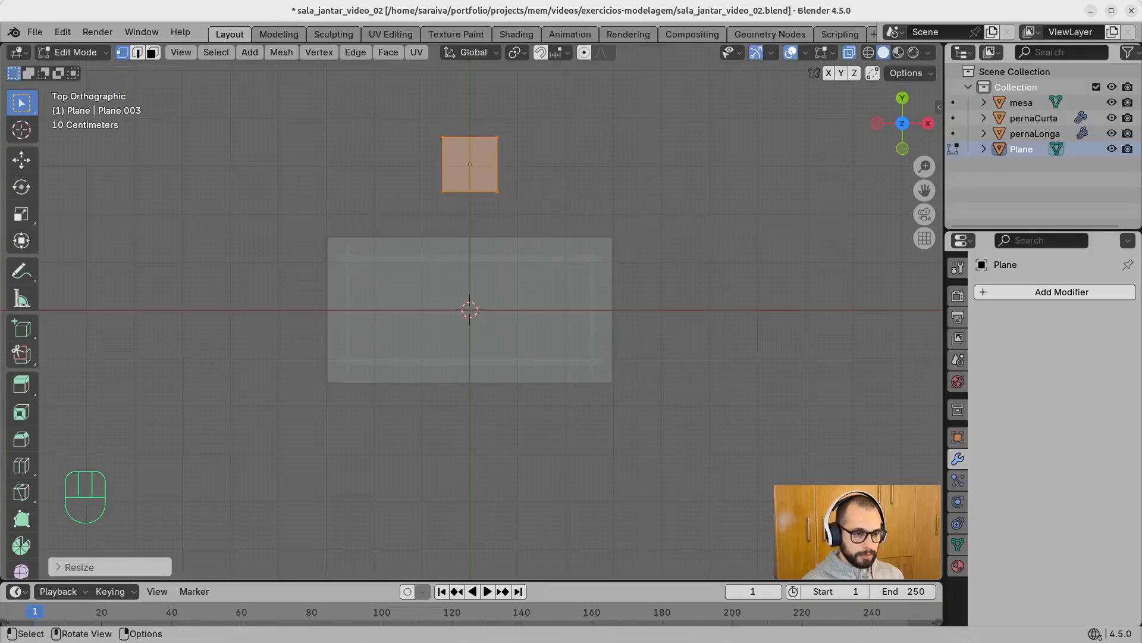
{"action": "key", "text": "s"}
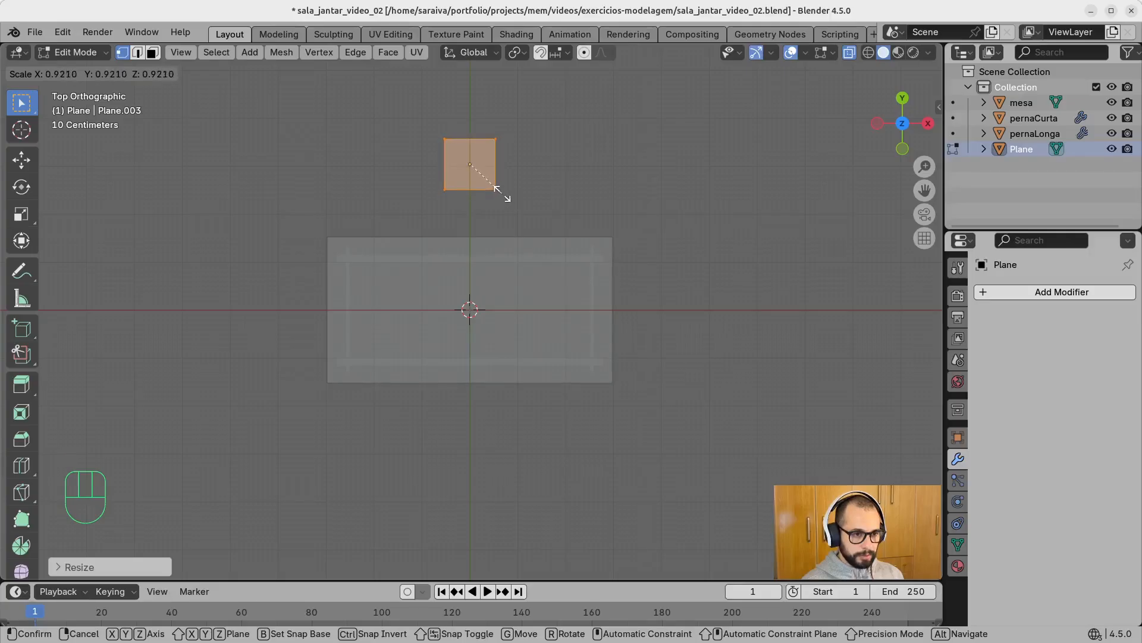
{"action": "left_click", "coordinate": [504, 195]}
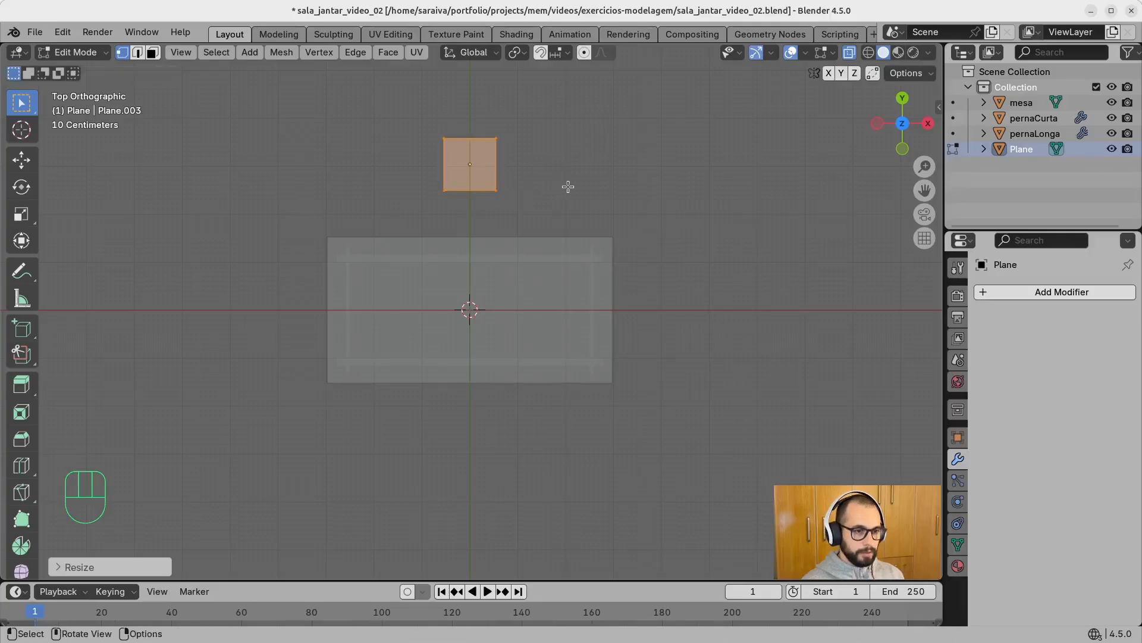
Step: In right side view, select all the plane's vertices and raise them about 0.83 m along Z, slightly below the tabletop's height
{"action": "key", "text": "KP_1"}
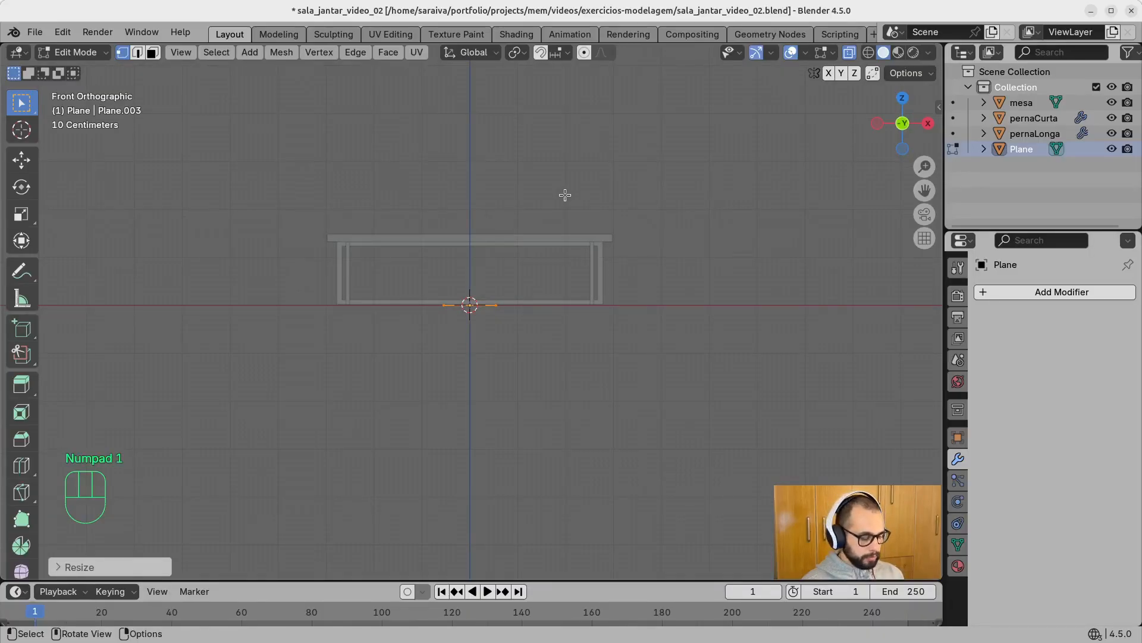
{"action": "key", "text": "KP_3"}
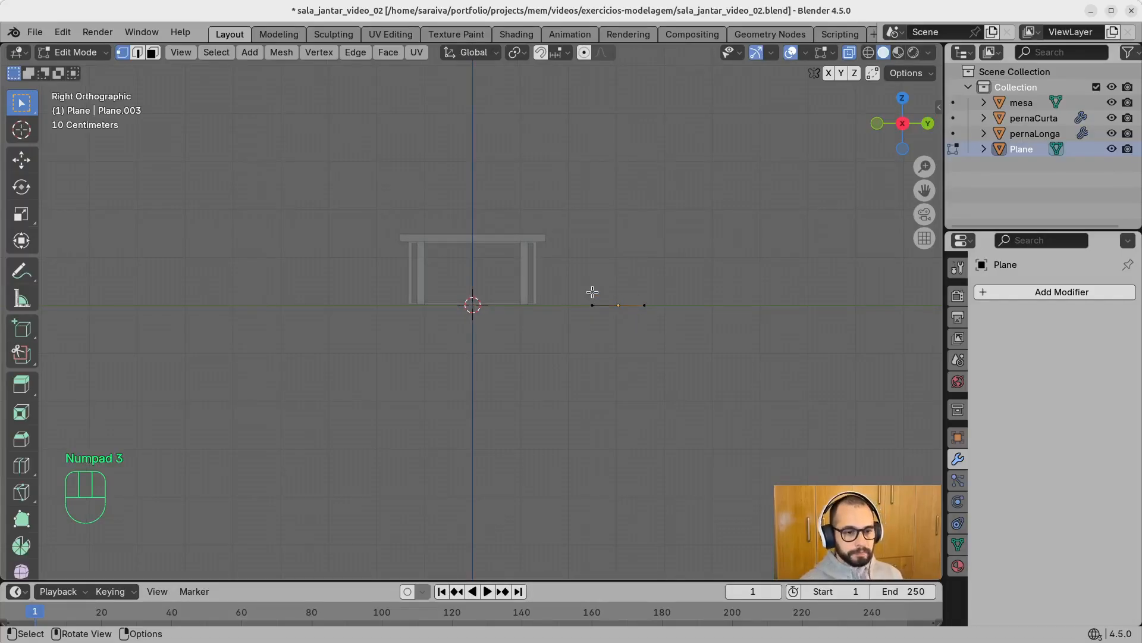
{"action": "left_click_drag", "start_coordinate": [583, 277], "coordinate": [675, 312]}
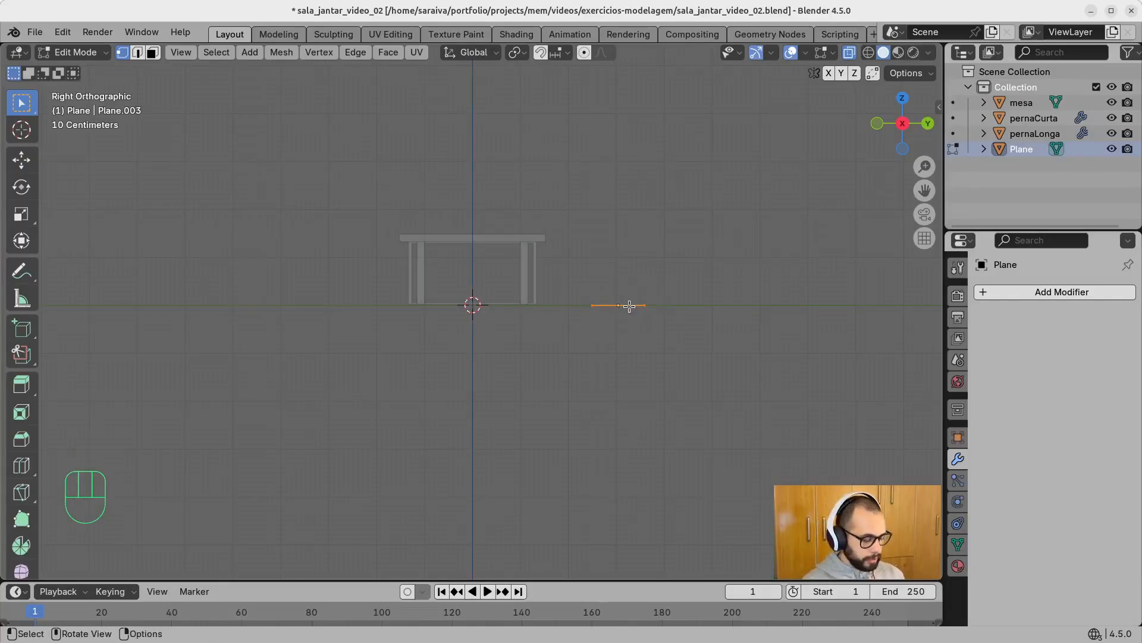
{"action": "key", "text": "g"}
{"action": "key", "text": "z"}
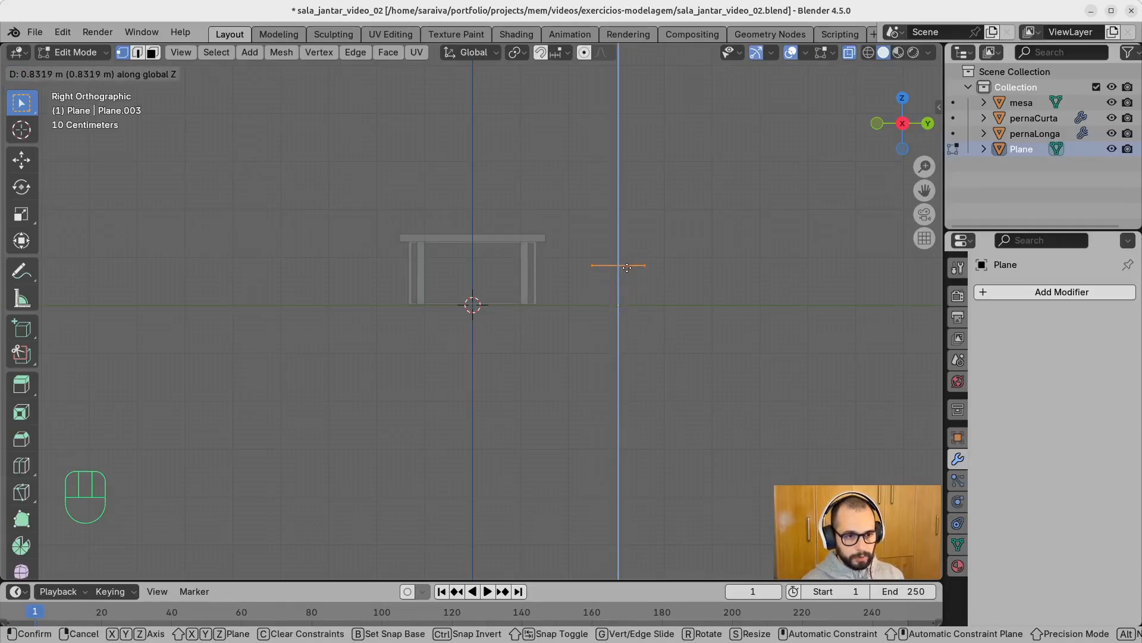
{"action": "left_click", "coordinate": [627, 268]}
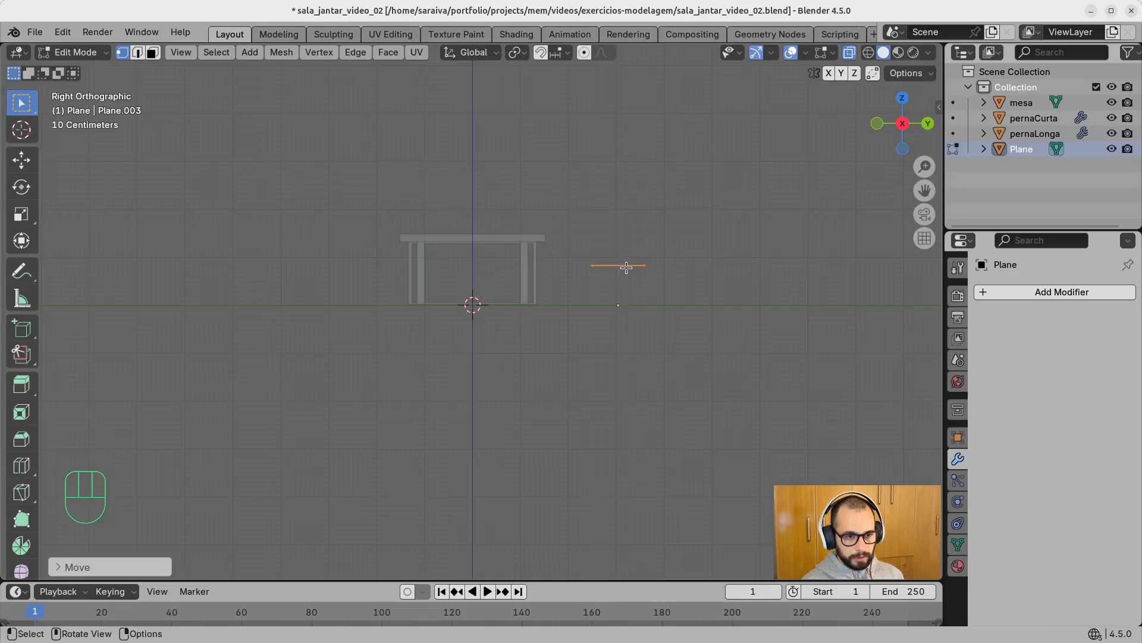
Step: Lower the seat plane beside the table by about 0.02 m along the global Z axis
{"action": "mouse_move", "coordinate": [630, 265]}
{"action": "middle_mouse_down", "text": "ctrl"}
{"action": "mouse_move", "coordinate": [732, 218]}
{"action": "mouse_move", "coordinate": [696, 241]}
{"action": "mouse_move", "coordinate": [613, 260]}
{"action": "mouse_move", "coordinate": [689, 226]}
{"action": "mouse_move", "coordinate": [630, 257]}
{"action": "middle_mouse_up", "text": "ctrl"}
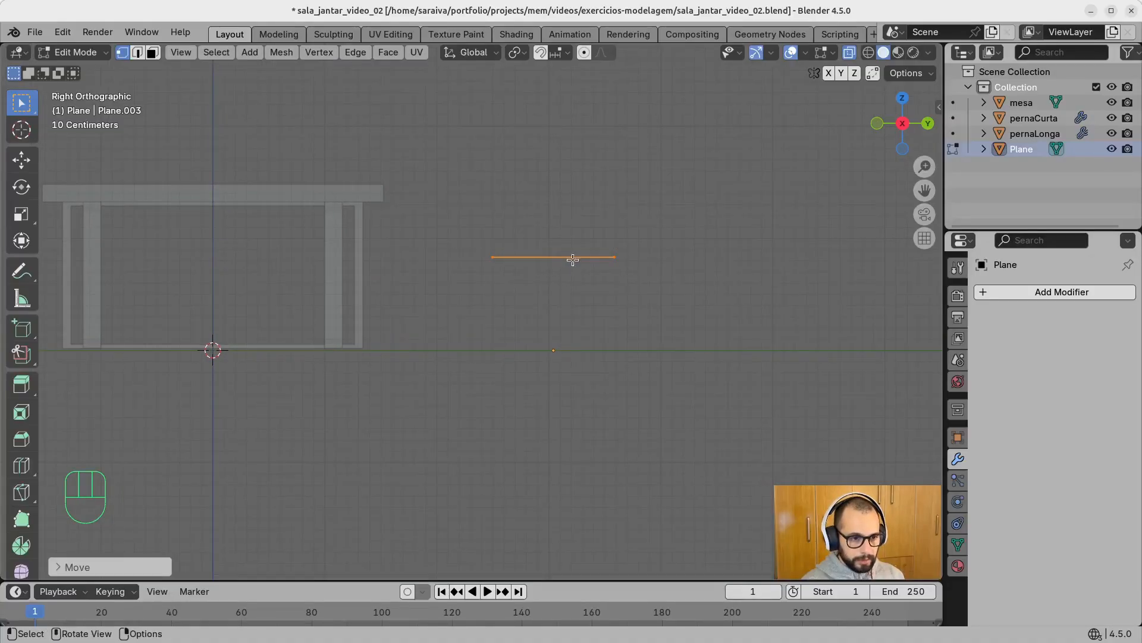
{"action": "key", "text": "g"}
{"action": "key", "text": "z"}
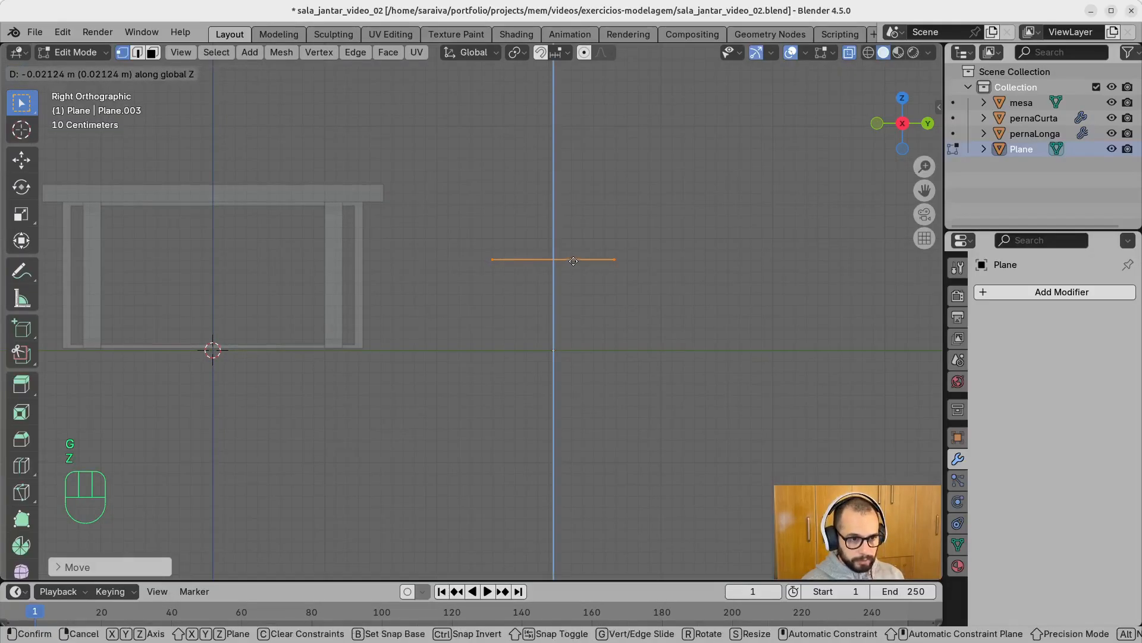
{"action": "left_click", "coordinate": [574, 261]}
{"action": "key", "text": "g"}
{"action": "key", "text": "z"}
{"action": "left_click", "coordinate": [572, 262]}
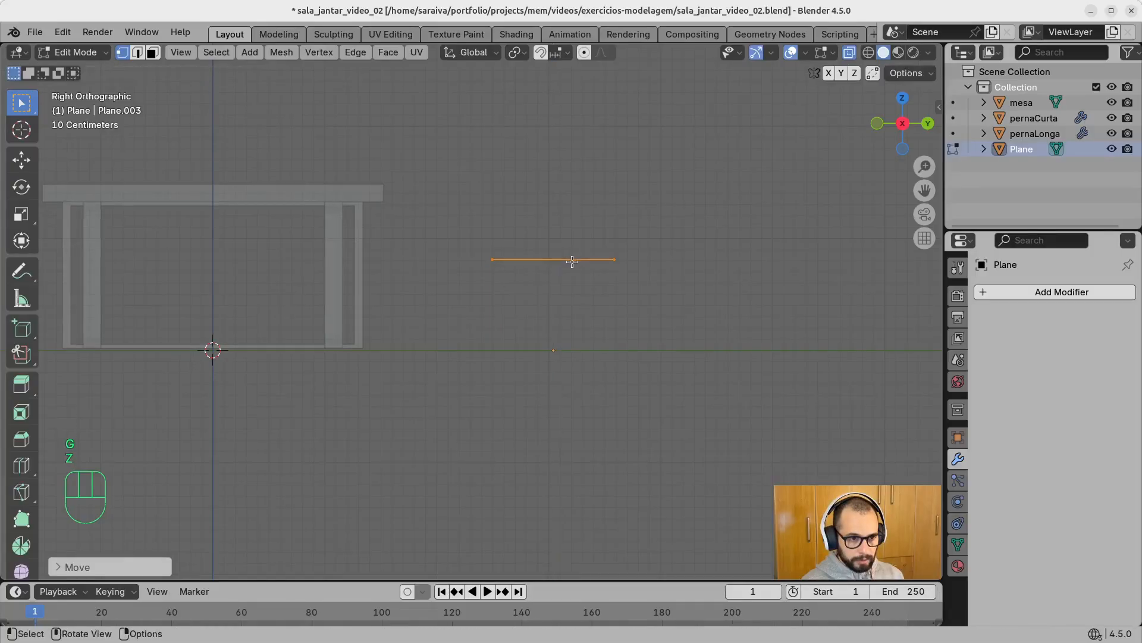
Step: Extrude the seat plane's face downward along global Z by about 0.09 m to give it thickness
{"action": "middle_click_drag", "start_coordinate": [614, 264], "coordinate": [590, 266]}
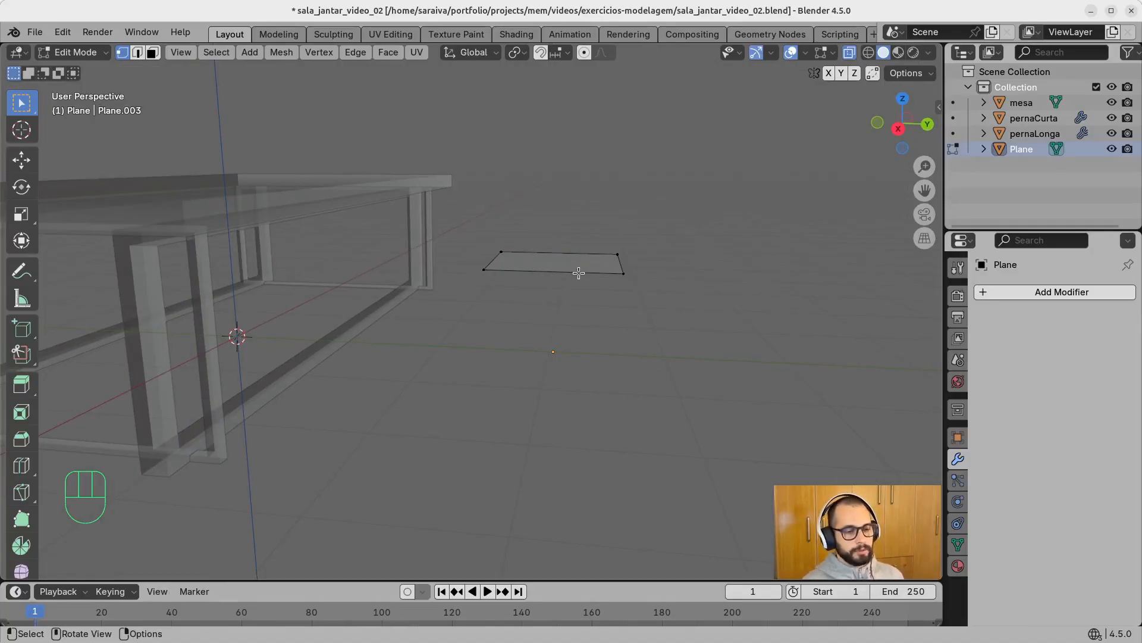
{"action": "key", "text": "shift"}
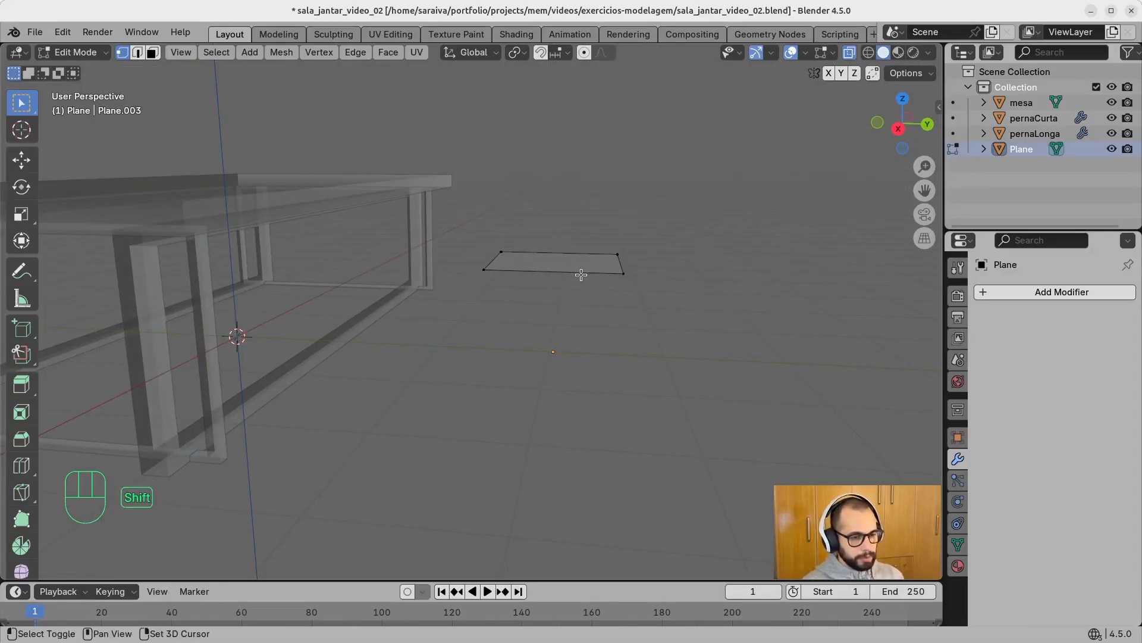
{"action": "key", "text": "shift+3"}
{"action": "key", "text": "shift+1"}
{"action": "left_click", "coordinate": [586, 265]}
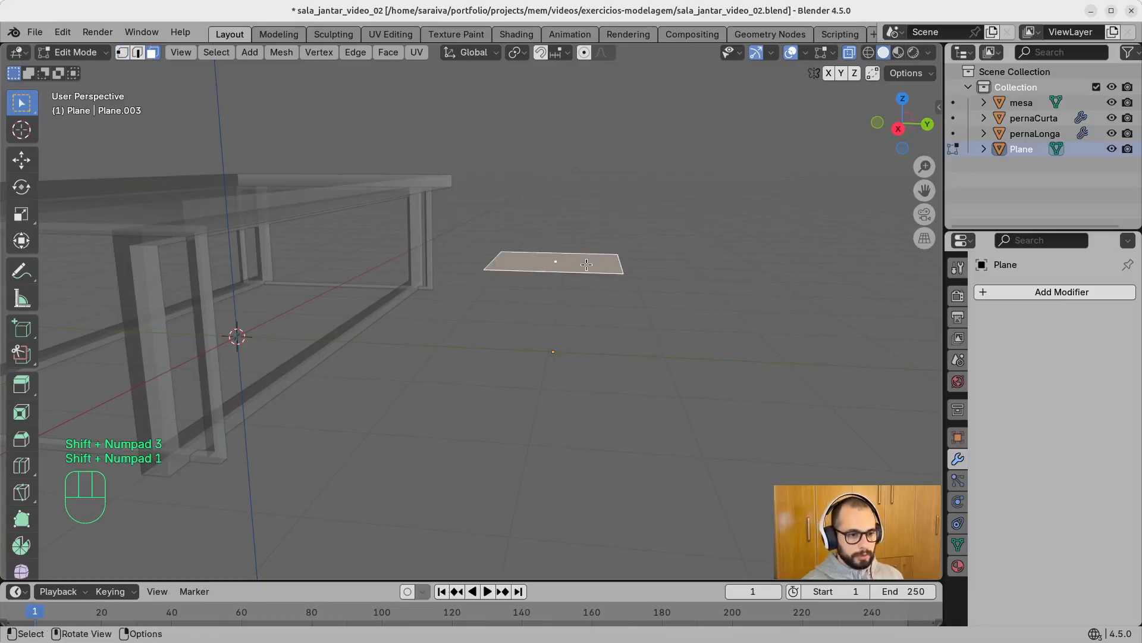
{"action": "key", "text": "KP_3"}
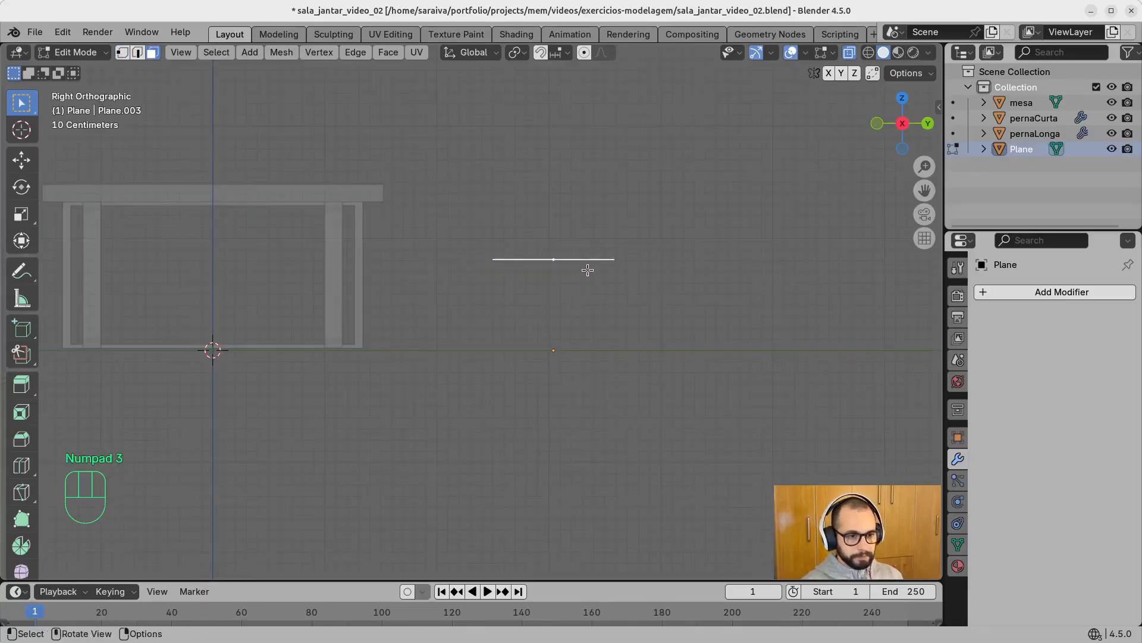
{"action": "key", "text": "e"}
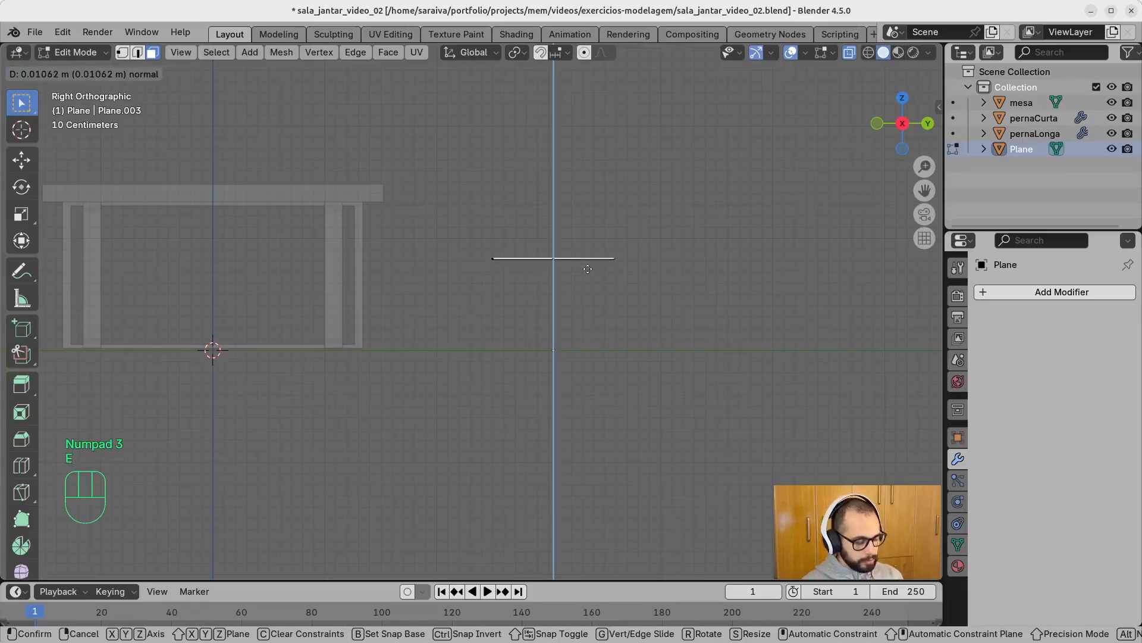
{"action": "key", "text": "z"}
{"action": "key", "text": "z"}
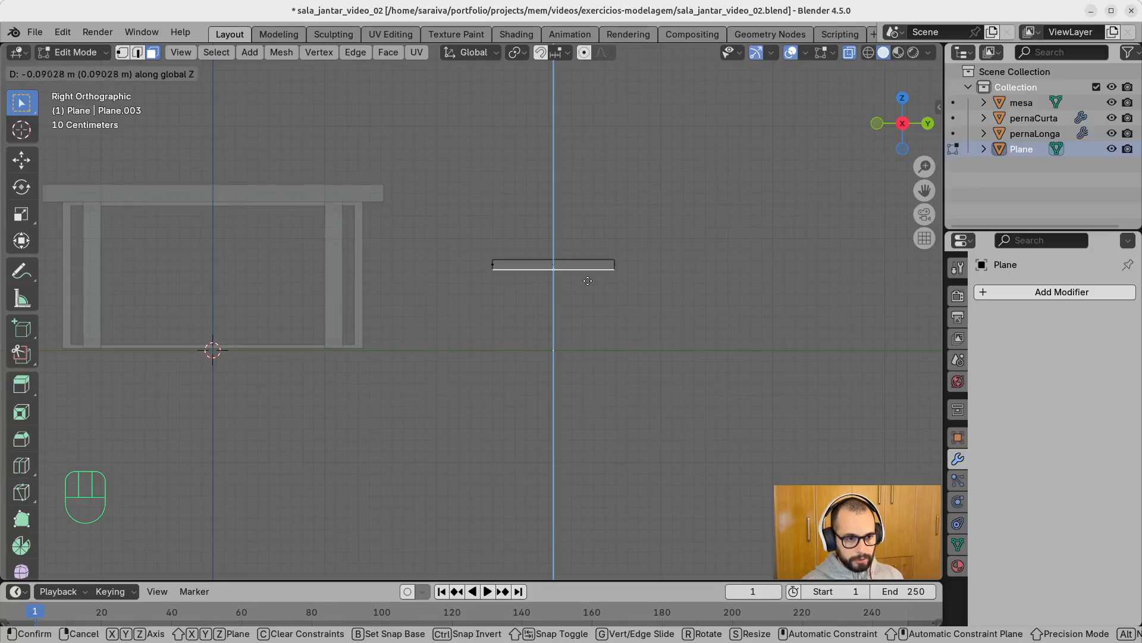
{"action": "left_click", "coordinate": [588, 281]}
{"action": "left_click", "coordinate": [629, 245]}
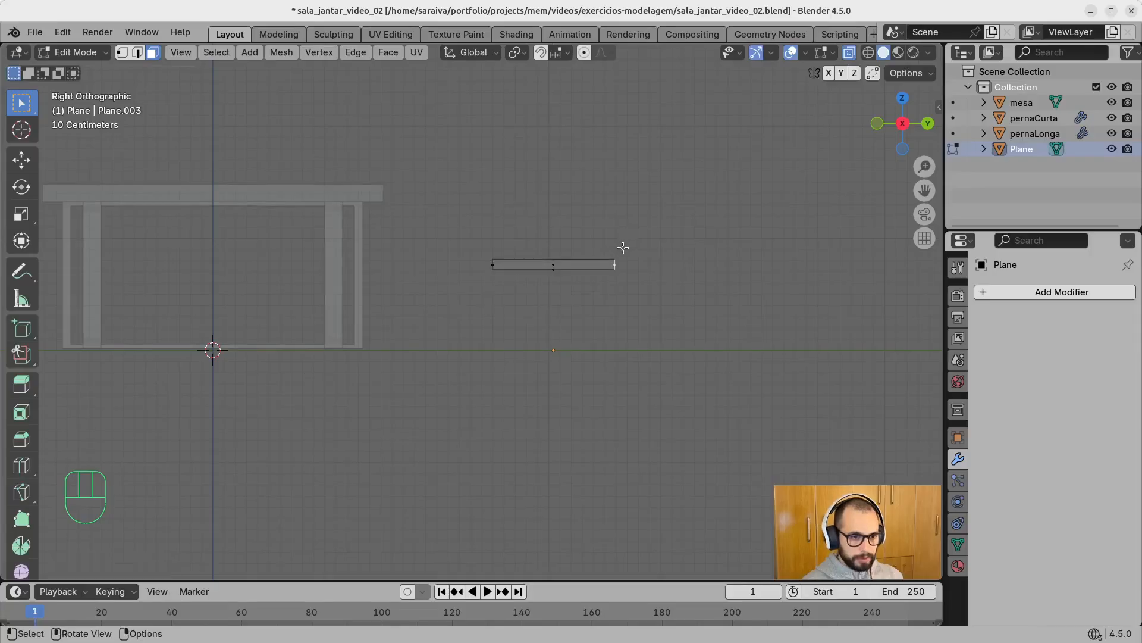
Step: Turn off X-ray display and switch mesh selection to edge mode for the seat slab
{"action": "middle_click_drag", "start_coordinate": [619, 247], "coordinate": [574, 299]}
{"action": "key", "text": "alt+z"}
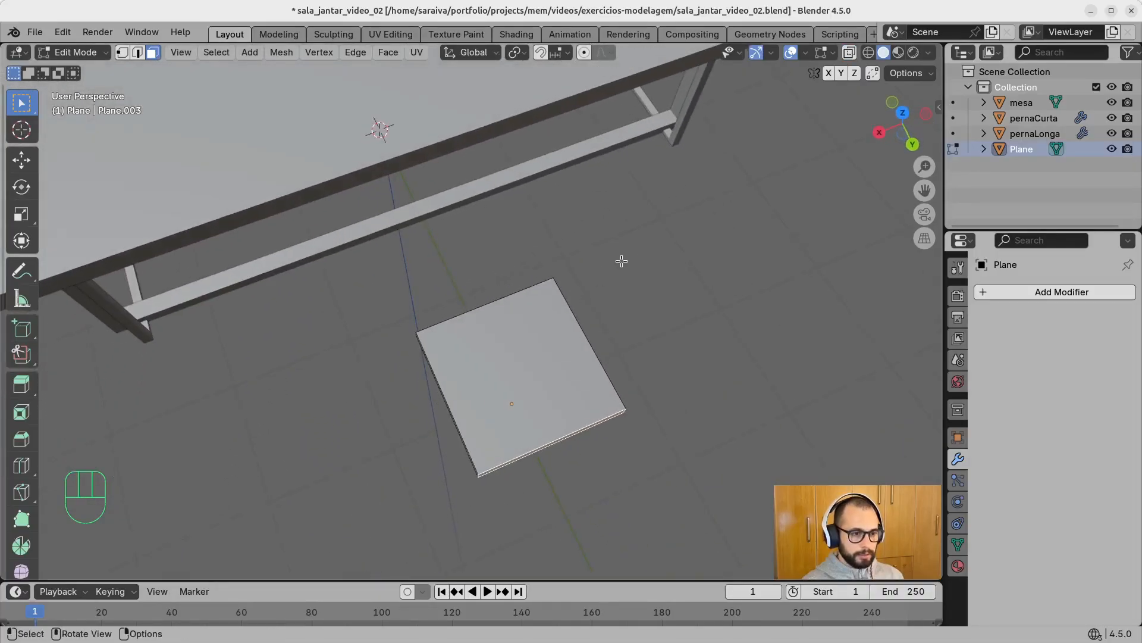
{"action": "mouse_move", "coordinate": [622, 259]}
{"action": "middle_mouse_down"}
{"action": "mouse_move", "coordinate": [573, 312]}
{"action": "mouse_move", "coordinate": [644, 230]}
{"action": "mouse_move", "coordinate": [582, 297]}
{"action": "mouse_move", "coordinate": [614, 258]}
{"action": "mouse_move", "coordinate": [636, 257]}
{"action": "middle_mouse_up"}
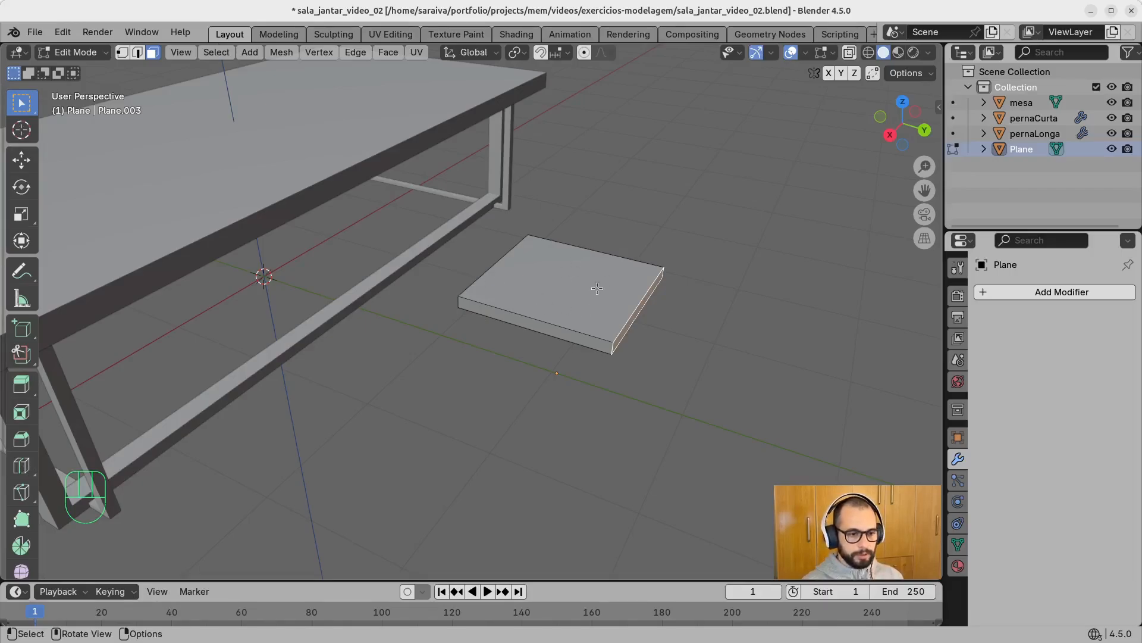
{"action": "middle_click_drag", "start_coordinate": [598, 288], "coordinate": [554, 309]}
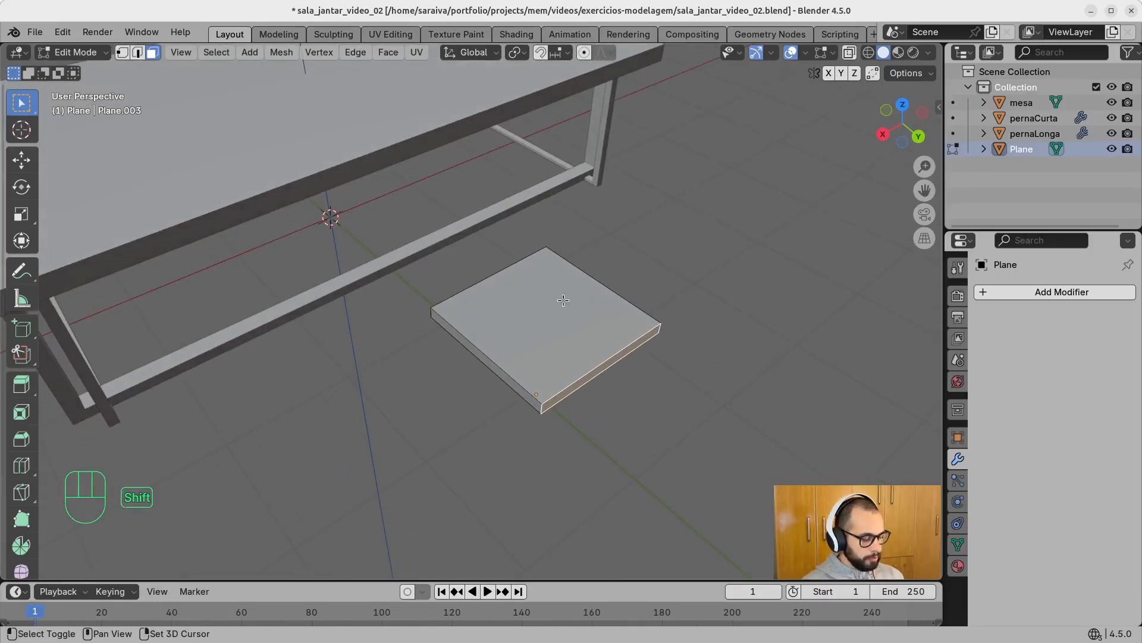
{"action": "key", "text": "shift+2"}
{"action": "key", "text": "shift+3"}
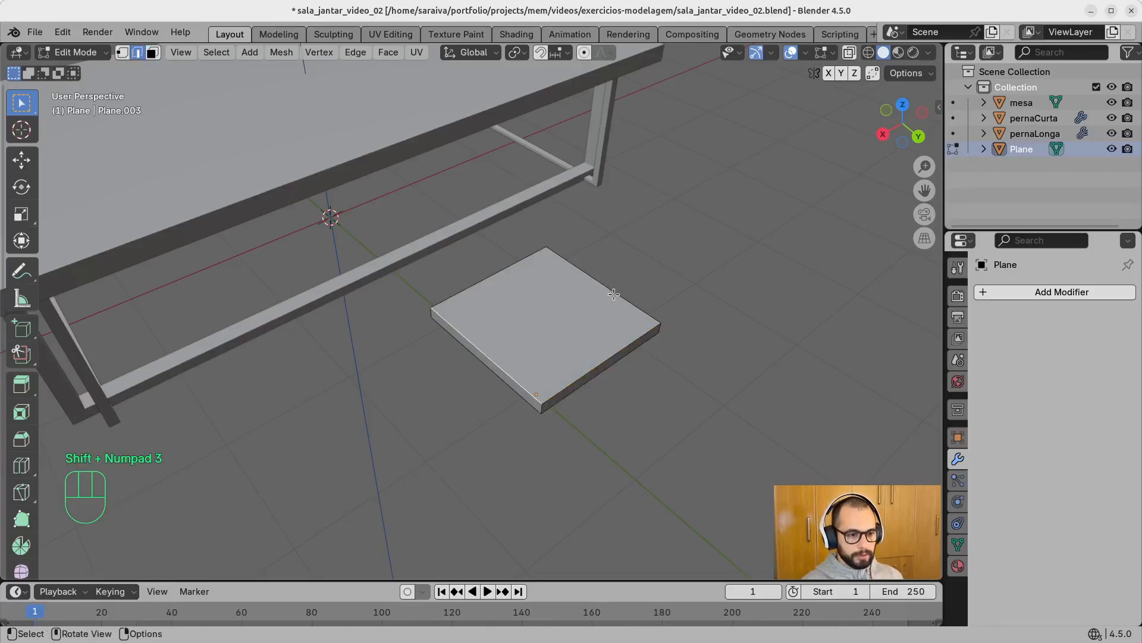
{"action": "middle_click_drag", "start_coordinate": [556, 326], "coordinate": [596, 286]}
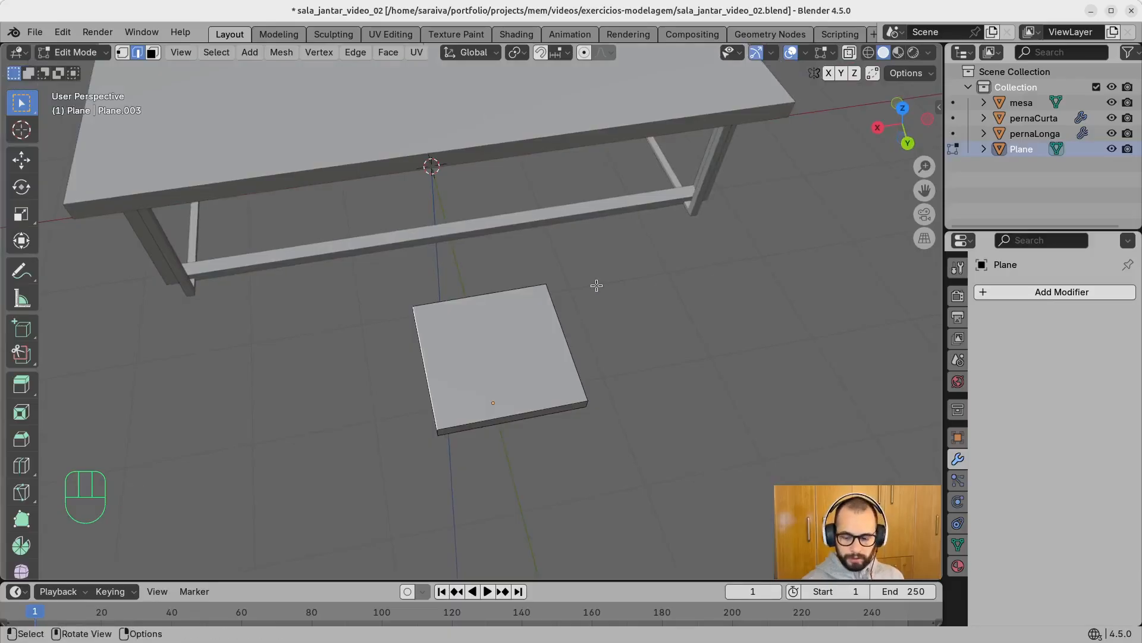
Step: Try a single loop cut across the seat slab, slid towards the edge farthest from the table, and undo it
{"action": "key", "text": "KP_7"}
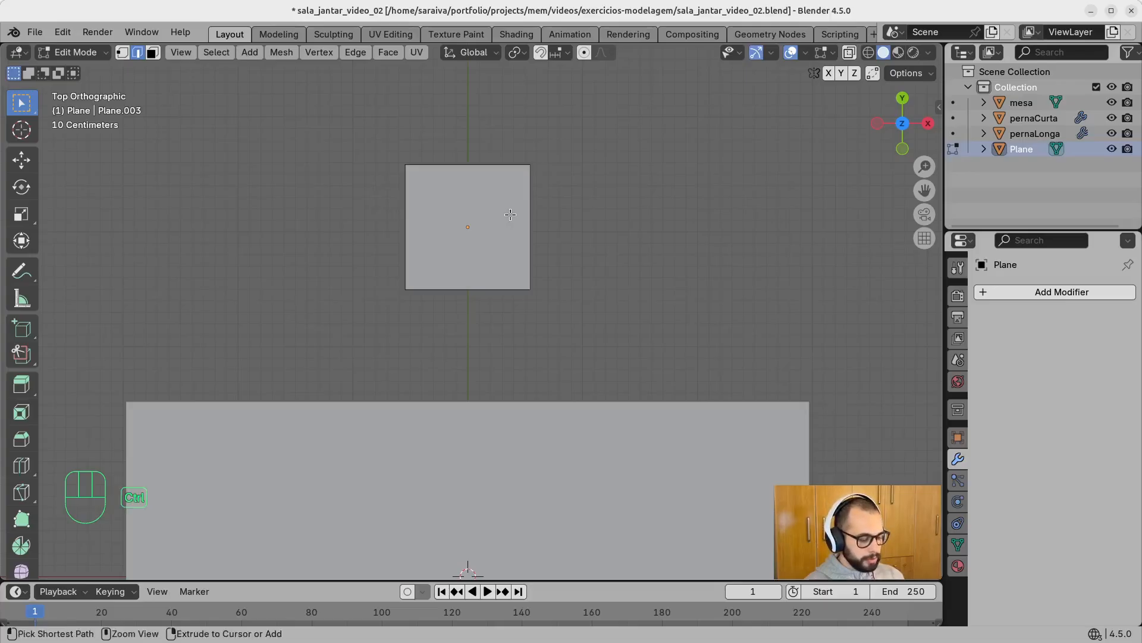
{"action": "key", "text": "ctrl+r"}
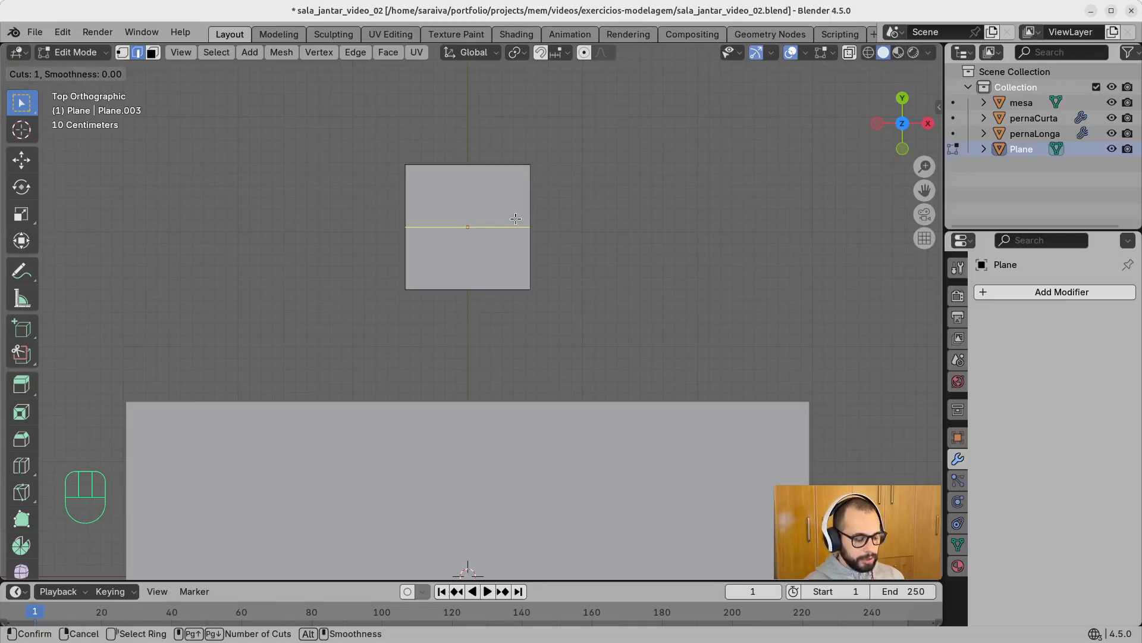
{"action": "left_click", "coordinate": [517, 225]}
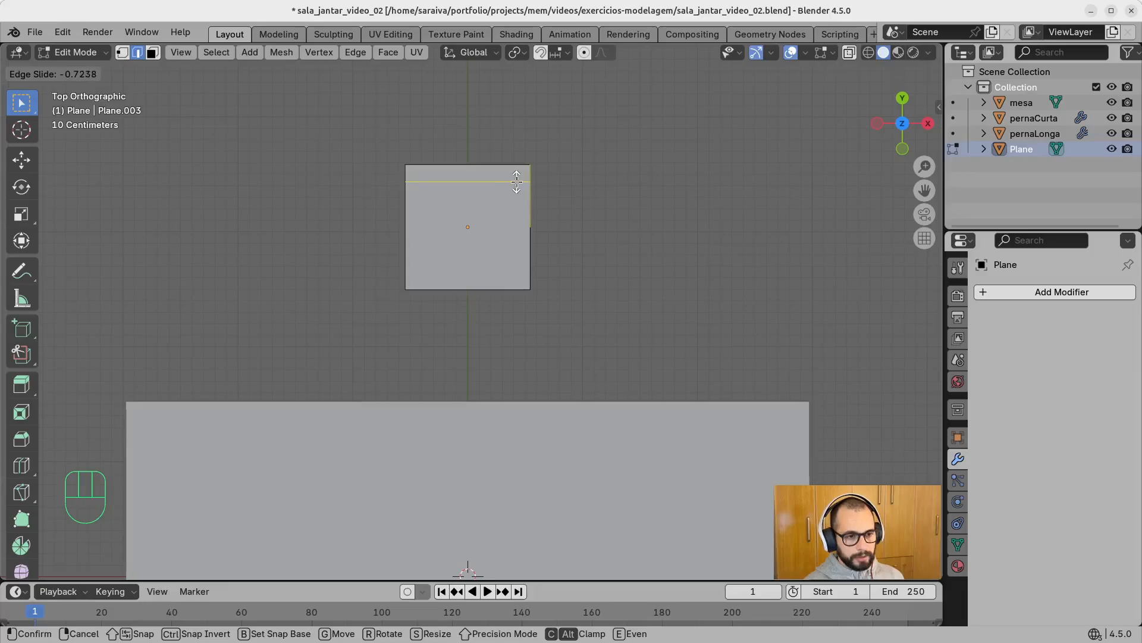
{"action": "left_click", "coordinate": [522, 172]}
{"action": "middle_click_drag", "start_coordinate": [581, 176], "coordinate": [599, 237]}
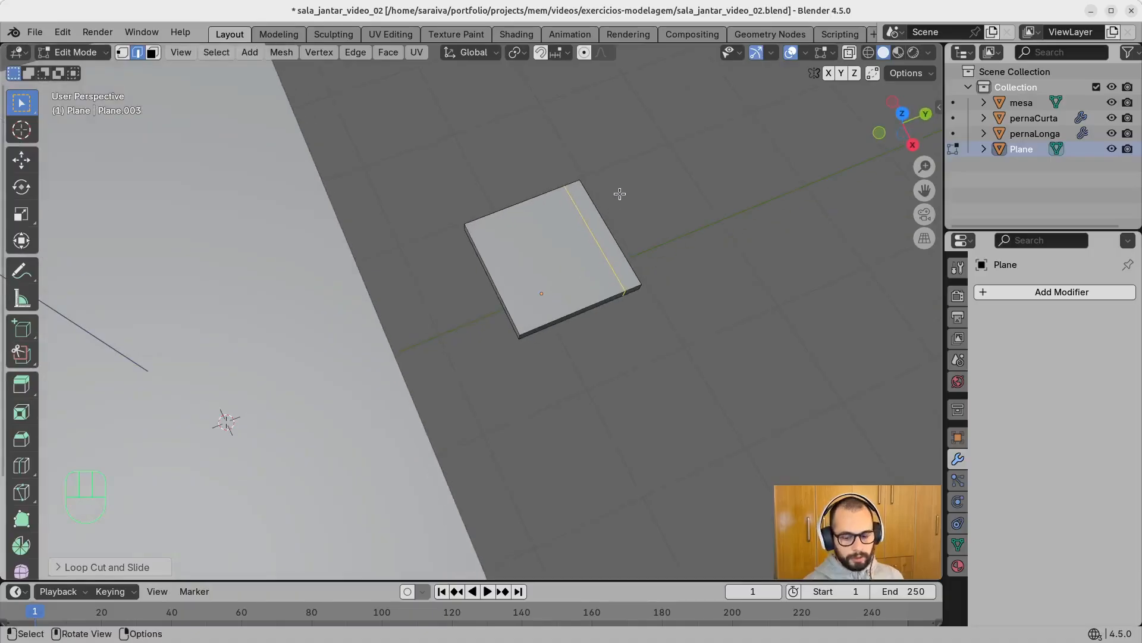
{"action": "key", "text": "u"}
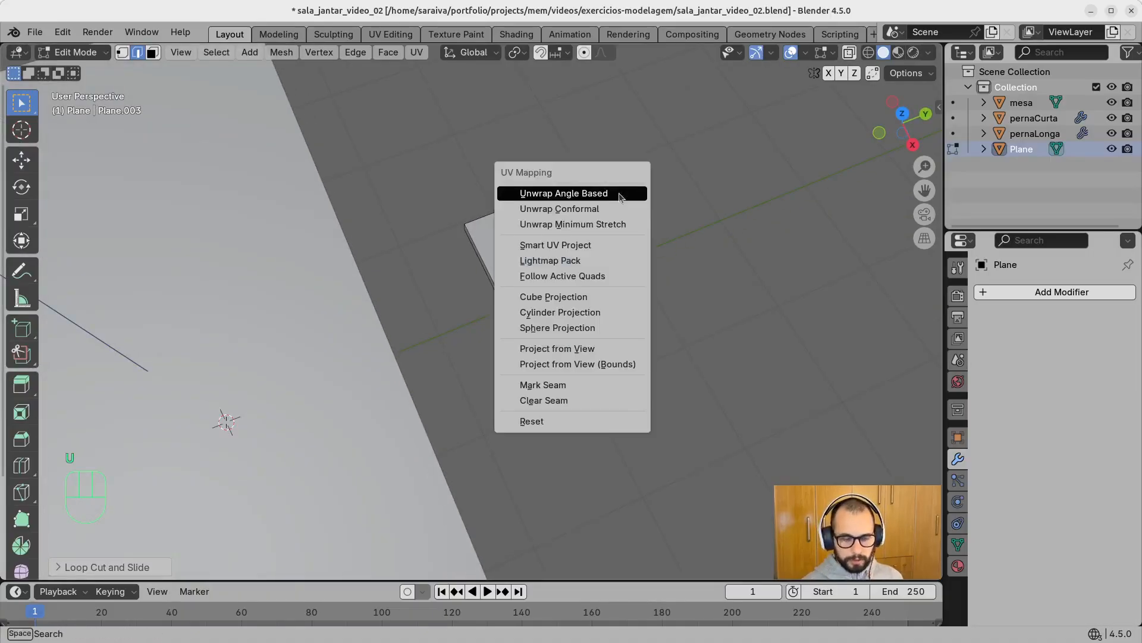
{"action": "key", "text": "Escape"}
{"action": "key", "text": "KP_7"}
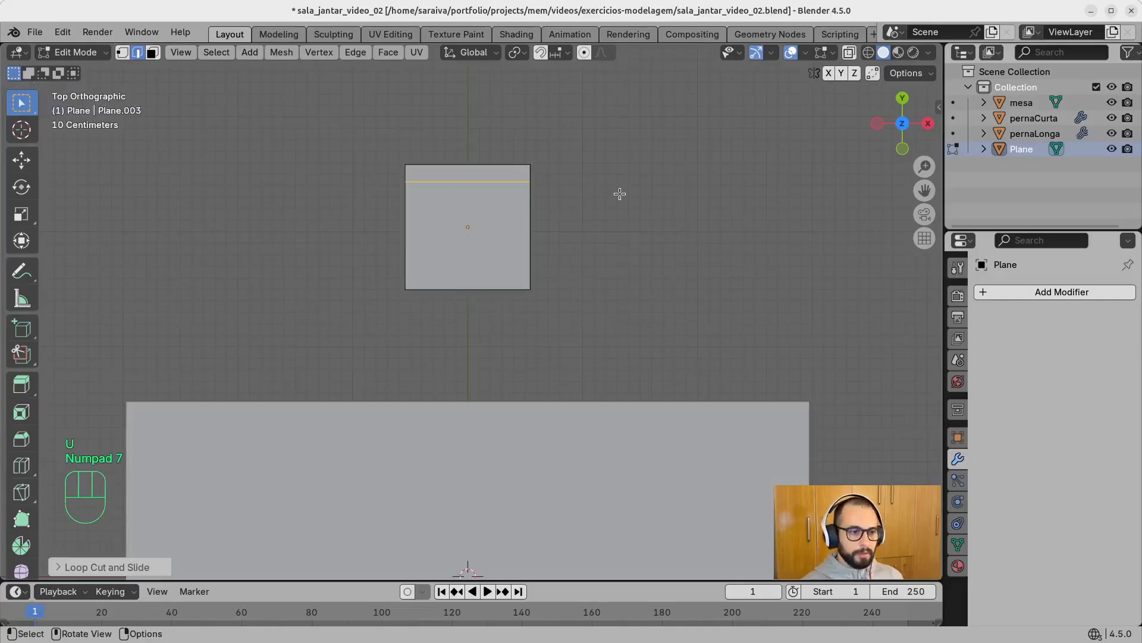
{"action": "key", "text": "ctrl+z"}
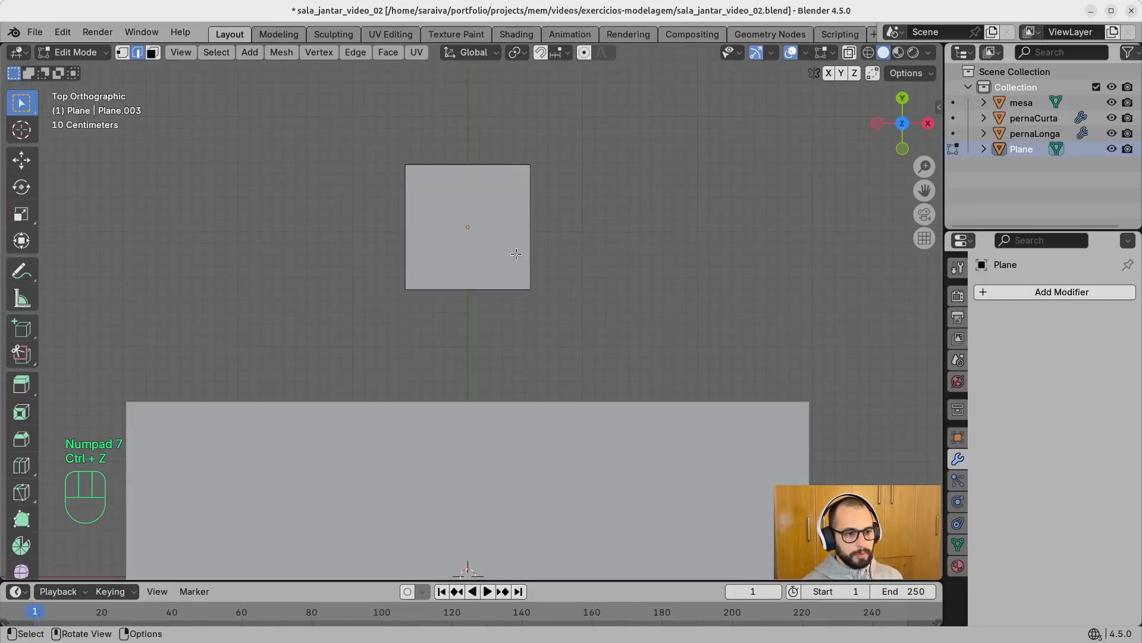
Step: Add 15 evenly spaced loop cuts across the seat slab, parallel to the table's long side, without sliding them
{"action": "key", "text": "ctrl+r"}
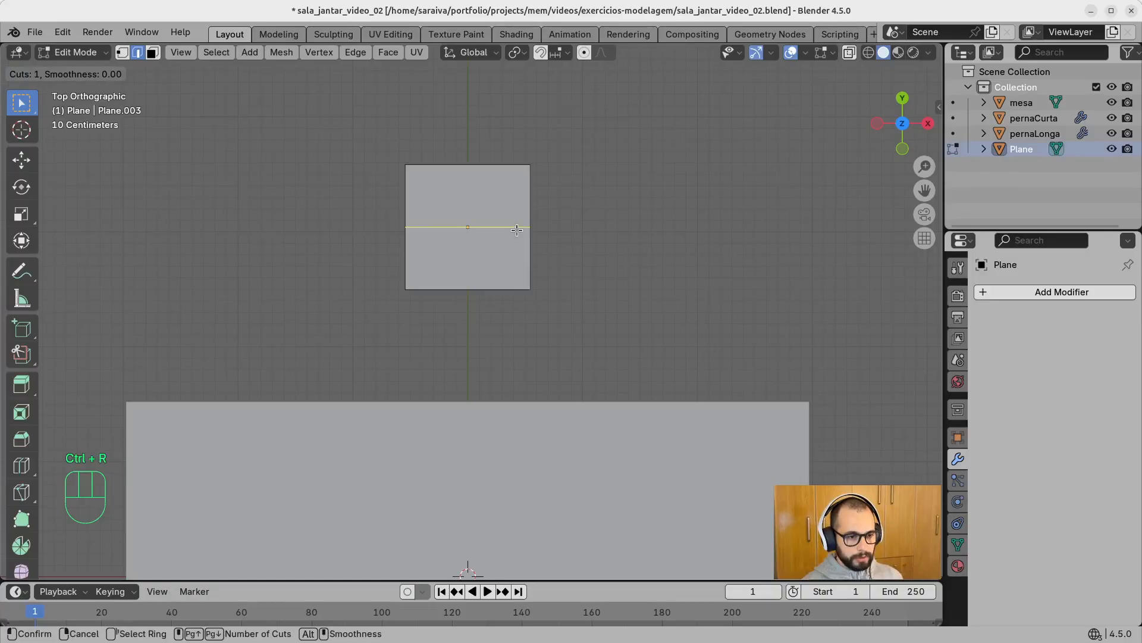
{"action": "left_click", "coordinate": [517, 232]}
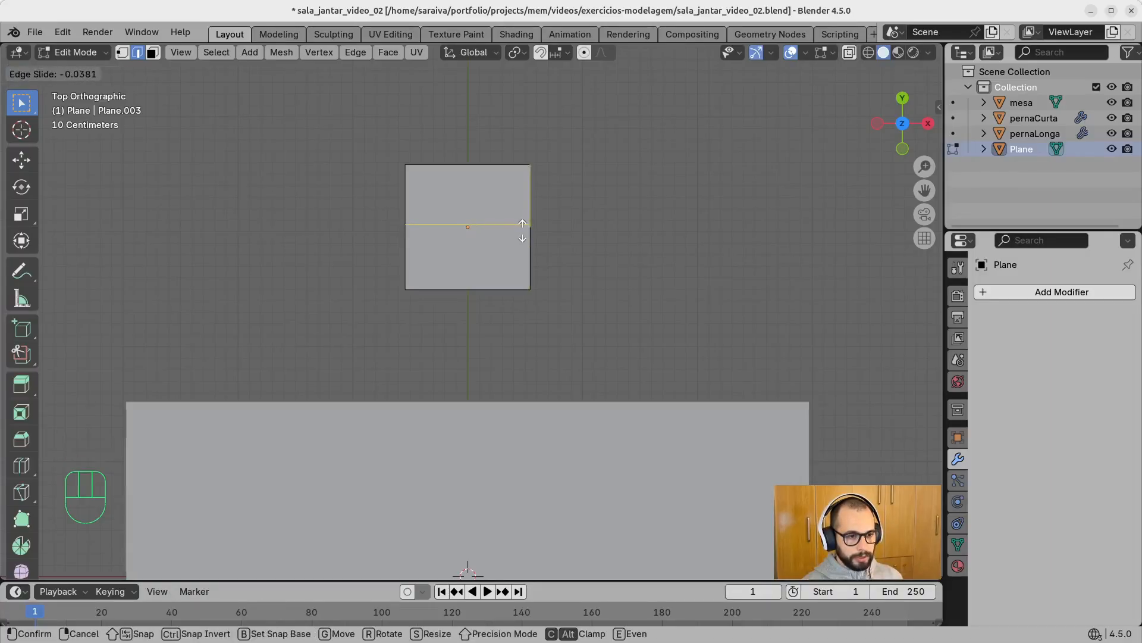
{"action": "right_click", "coordinate": [522, 231]}
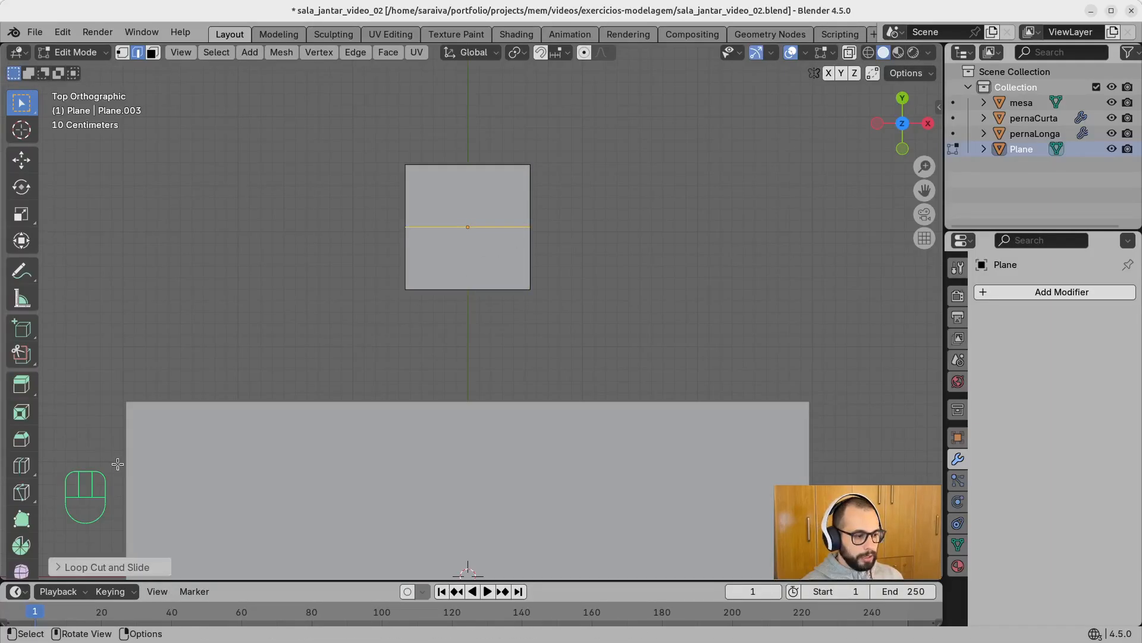
{"action": "left_click", "coordinate": [67, 564]}
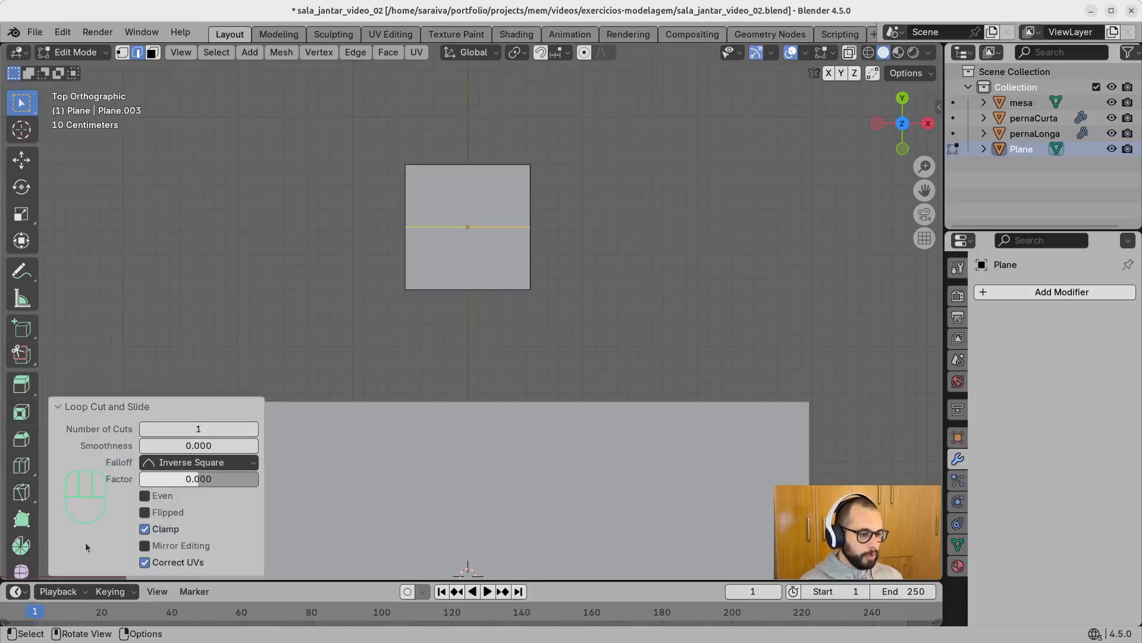
{"action": "left_click", "coordinate": [191, 429]}
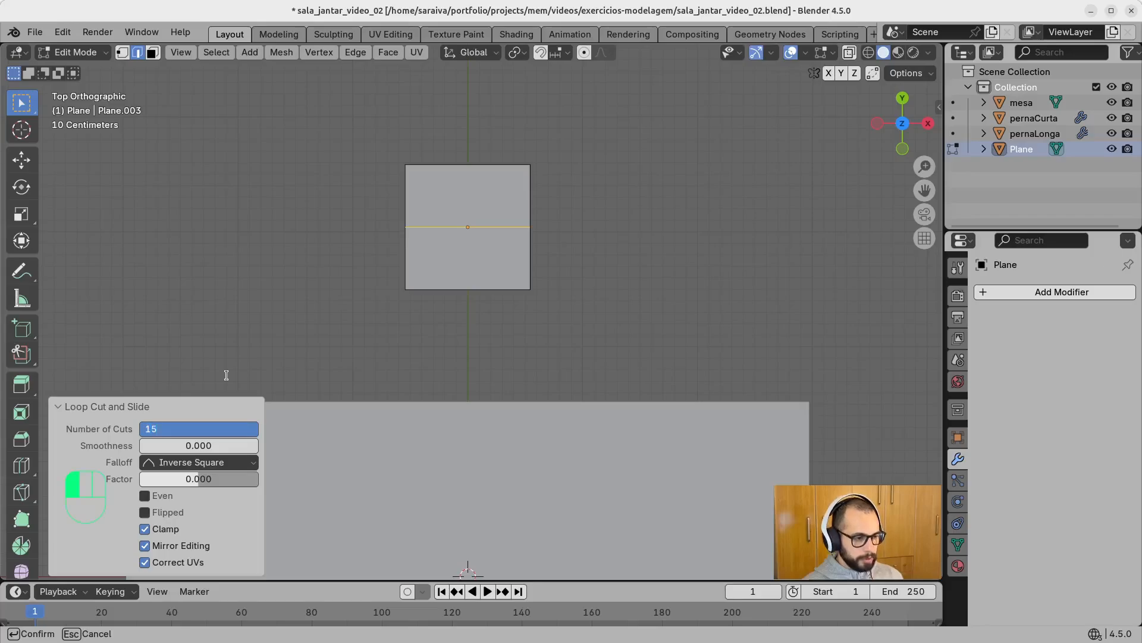
{"action": "type", "text": "15"}
{"action": "key", "text": "Return"}
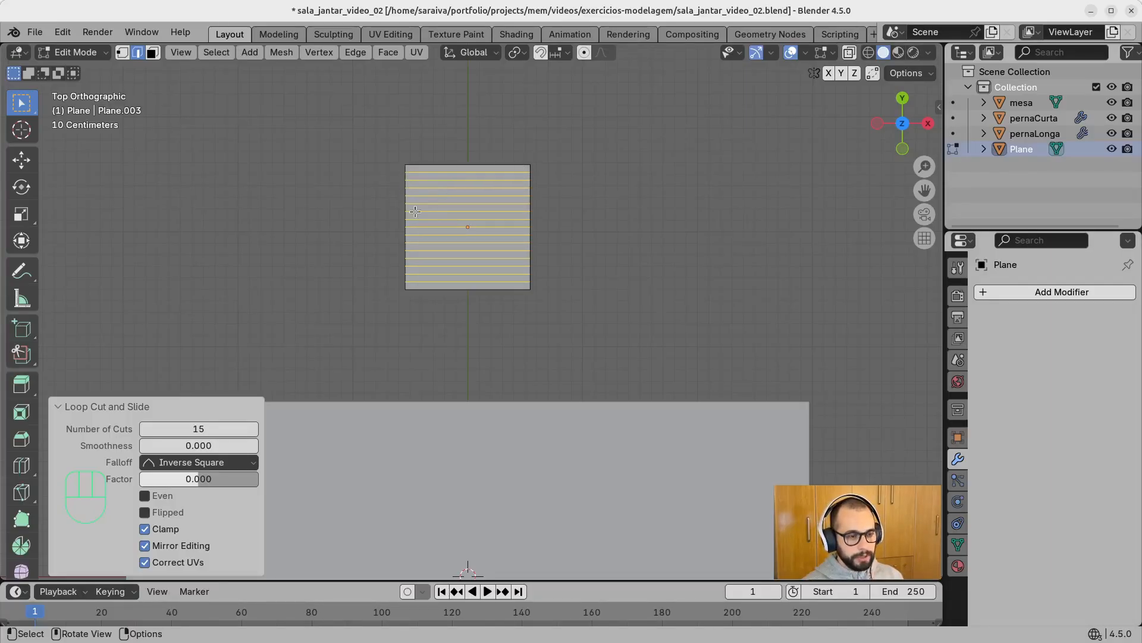
{"action": "left_click", "coordinate": [366, 337]}
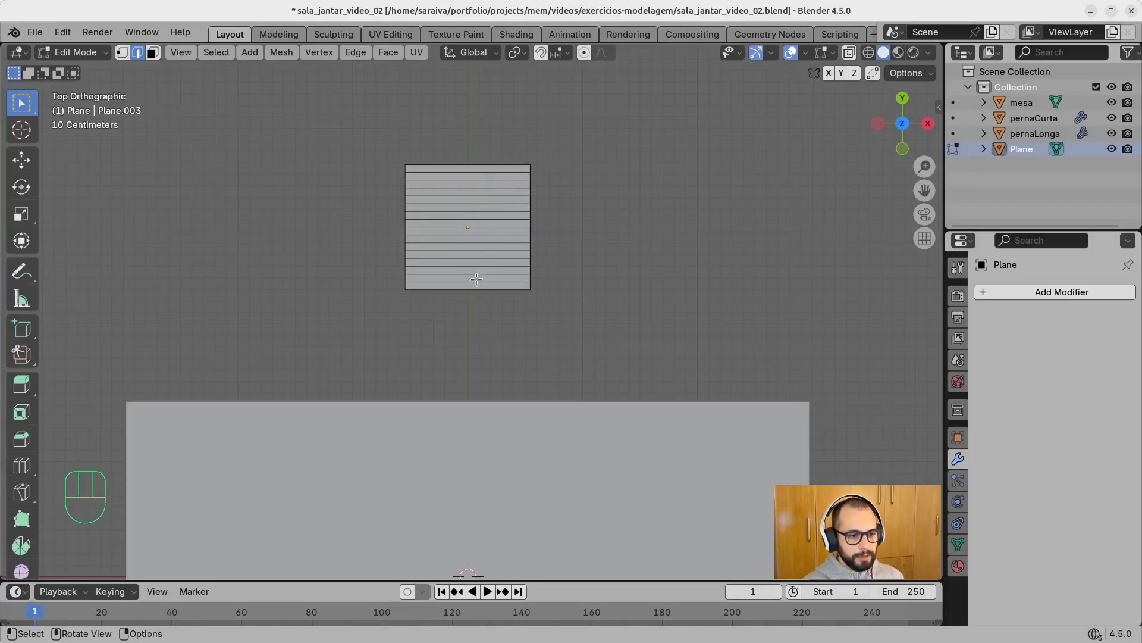
Step: Select the 13 inner edge loops across the seat slab, leaving out the outermost added loop at each end
{"action": "left_click", "coordinate": [474, 181]}
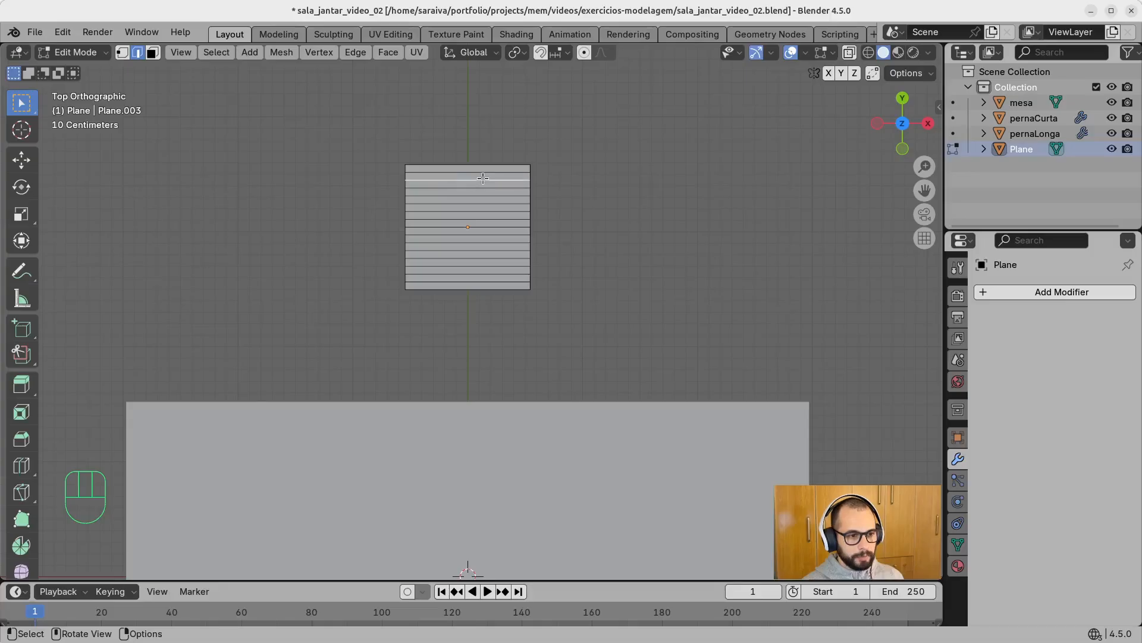
{"action": "left_click", "coordinate": [486, 188], "text": "alt"}
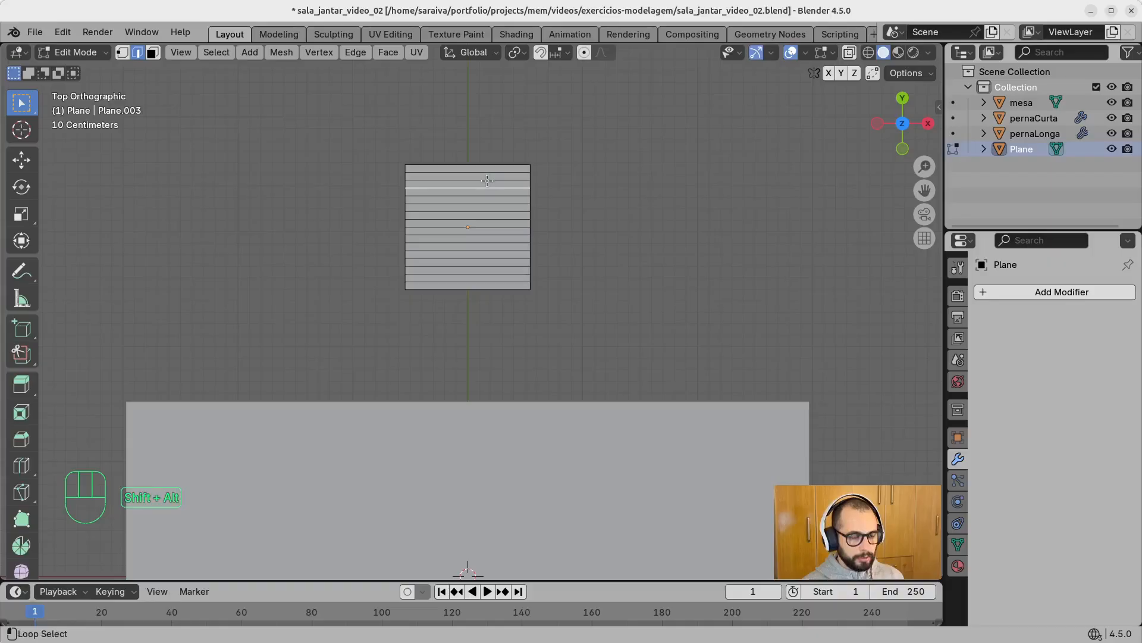
{"action": "left_click", "coordinate": [487, 181], "text": "alt+shift"}
{"action": "left_click", "coordinate": [483, 197], "text": "alt+shift"}
{"action": "left_click", "coordinate": [486, 204], "text": "alt+shift"}
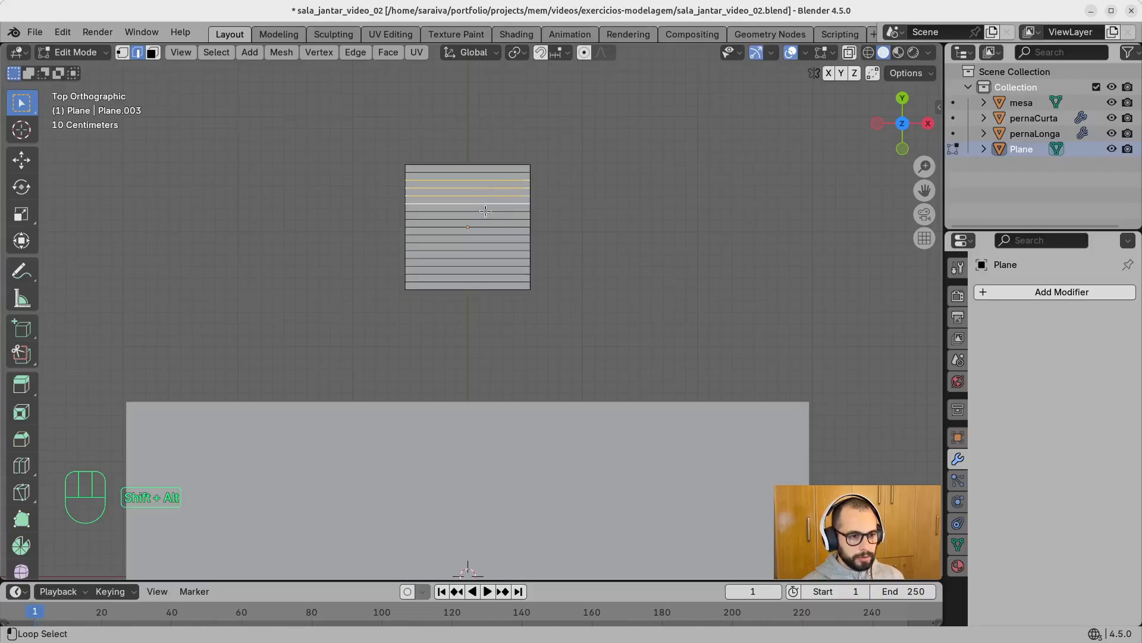
{"action": "left_click", "coordinate": [485, 212], "text": "alt+shift"}
{"action": "left_click", "coordinate": [487, 219], "text": "alt+shift"}
{"action": "left_click", "coordinate": [486, 227], "text": "alt+shift"}
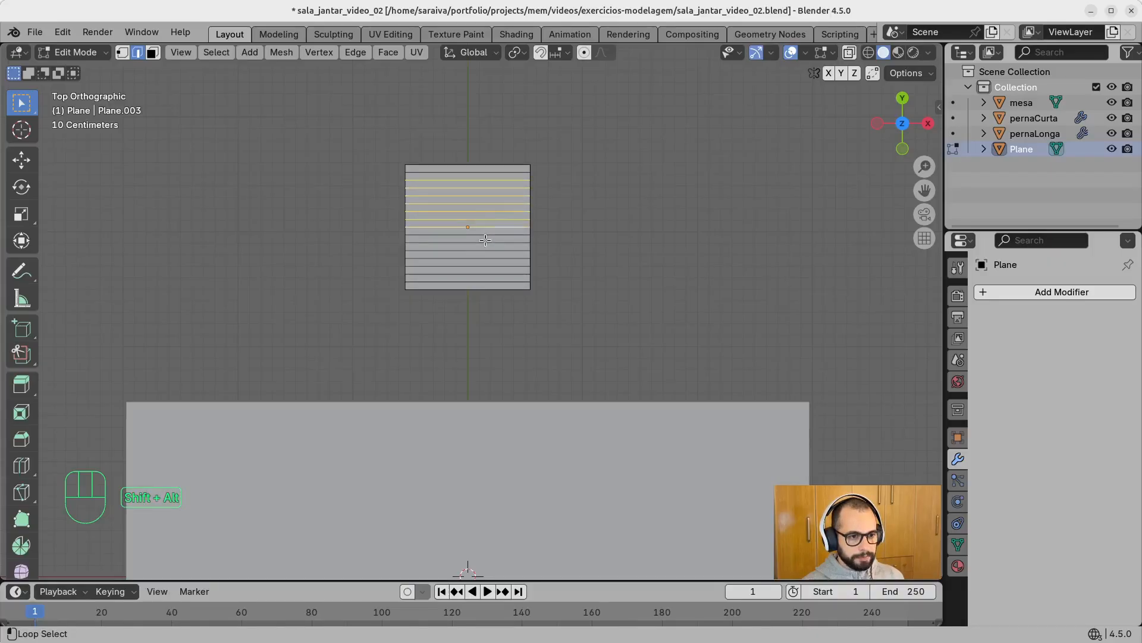
{"action": "left_click", "coordinate": [486, 242], "text": "alt+shift"}
{"action": "left_click", "coordinate": [487, 235], "text": "alt+shift"}
{"action": "left_click", "coordinate": [487, 252], "text": "alt+shift"}
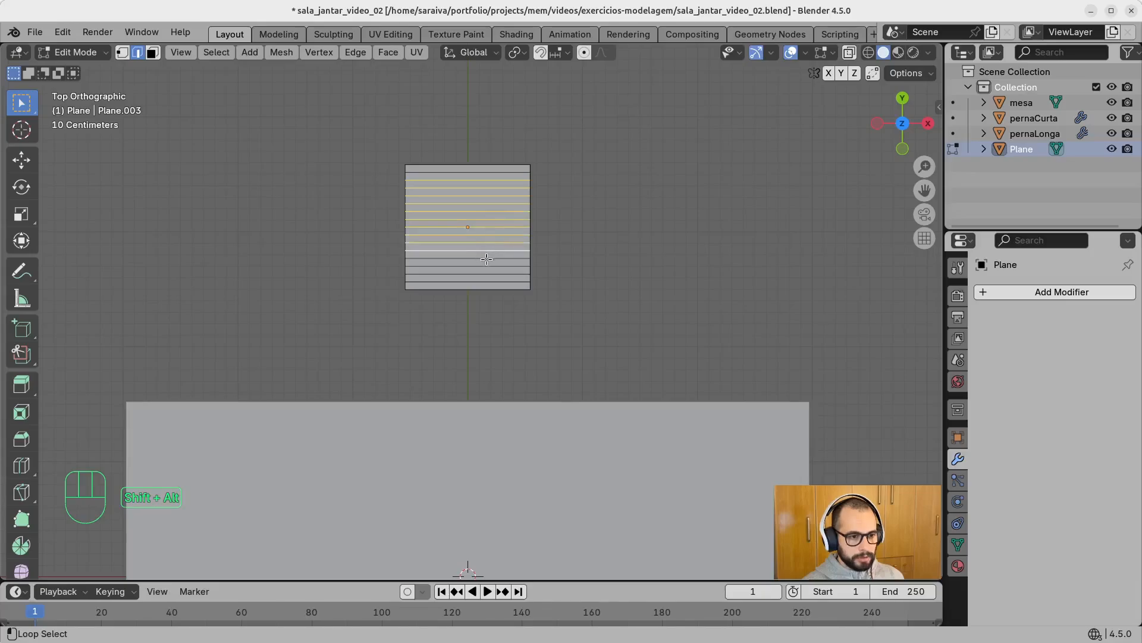
{"action": "left_click", "coordinate": [486, 259], "text": "alt+shift"}
{"action": "left_click", "coordinate": [488, 266], "text": "alt+shift"}
{"action": "left_click", "coordinate": [489, 274], "text": "alt+shift"}
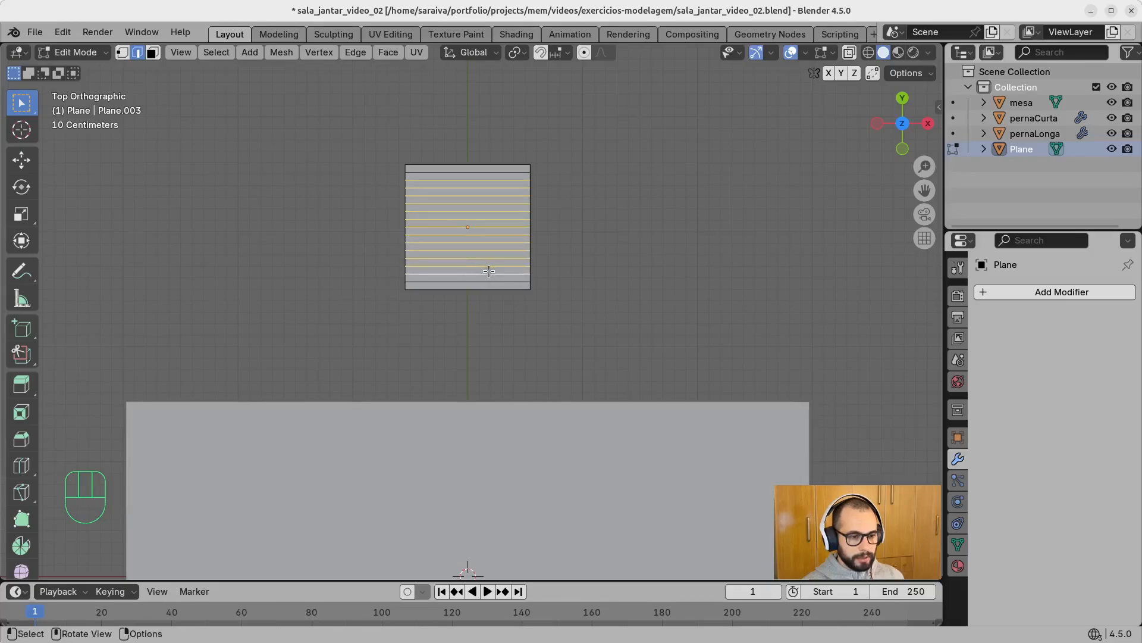
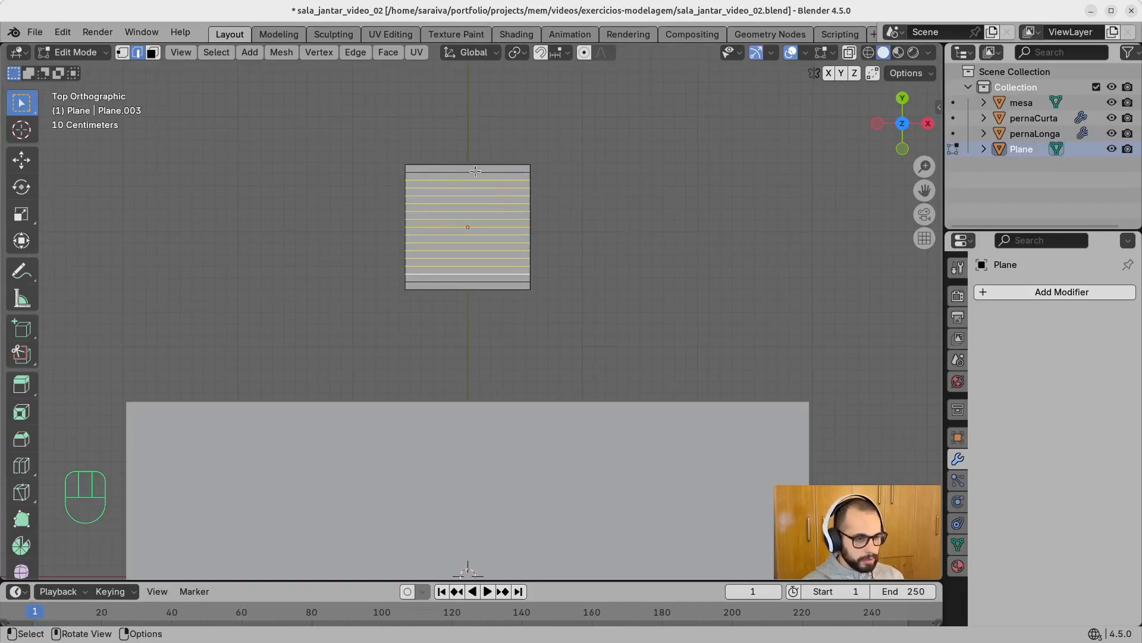
Step: Try deleting the selected edges of the seat slab with the Edges option, and undo the deletion
{"action": "key", "text": "x"}
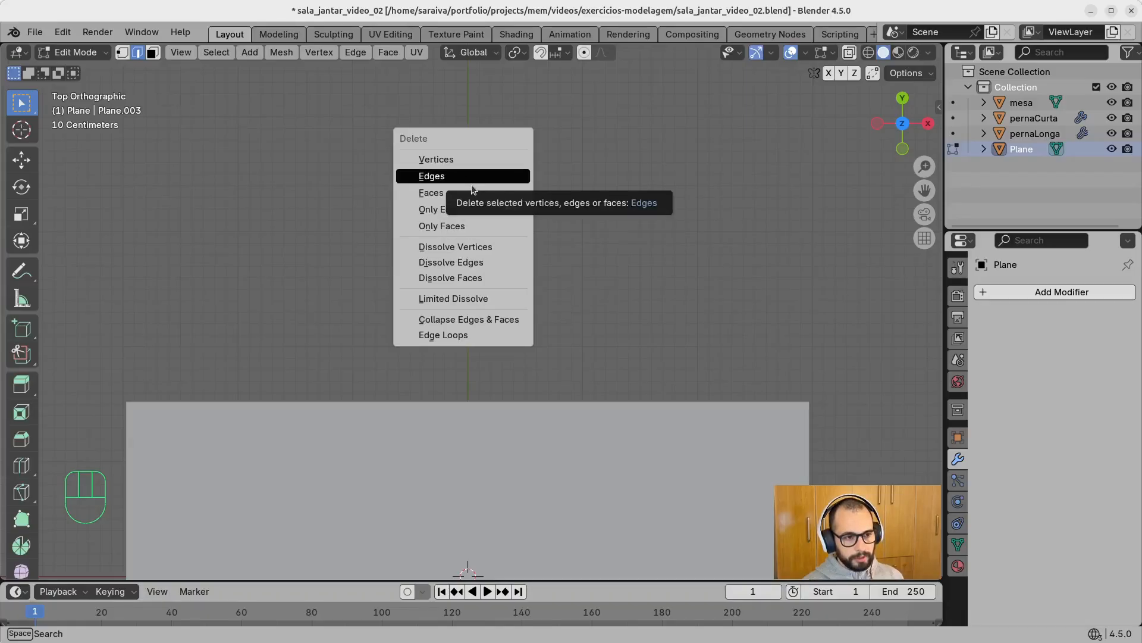
{"action": "key", "text": "Escape"}
{"action": "key", "text": "x"}
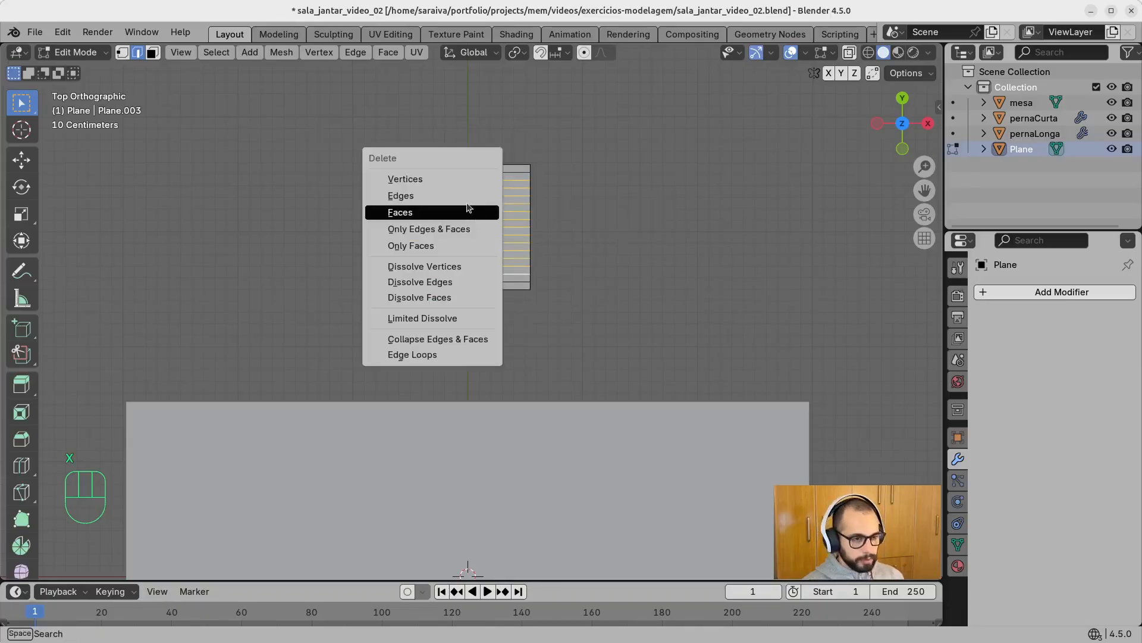
{"action": "left_click", "coordinate": [467, 196]}
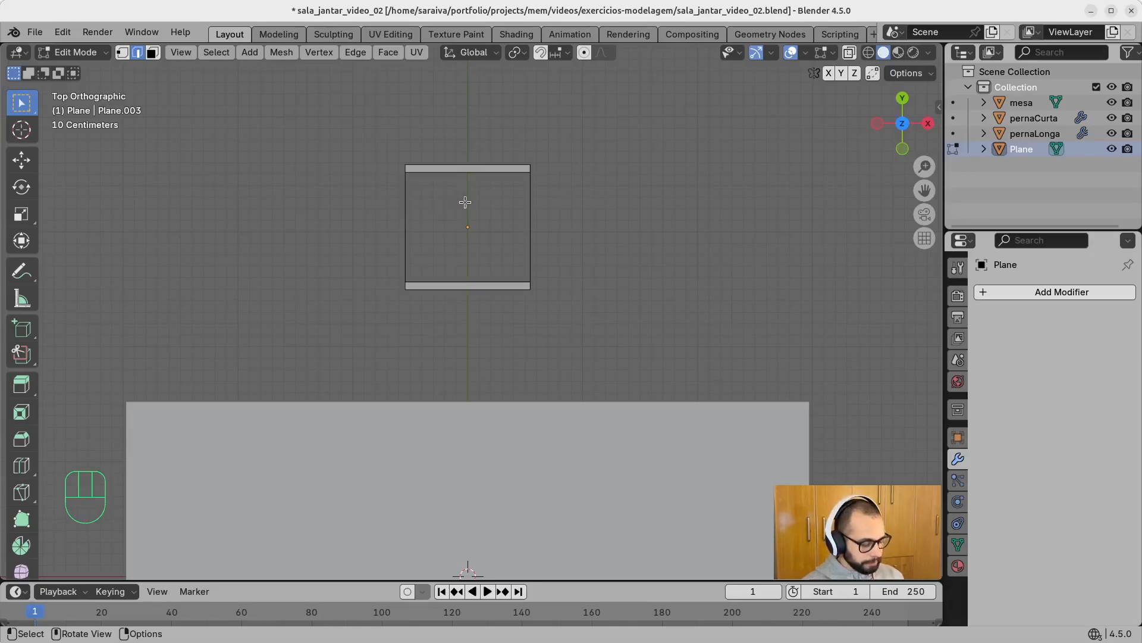
{"action": "key", "text": "ctrl+z"}
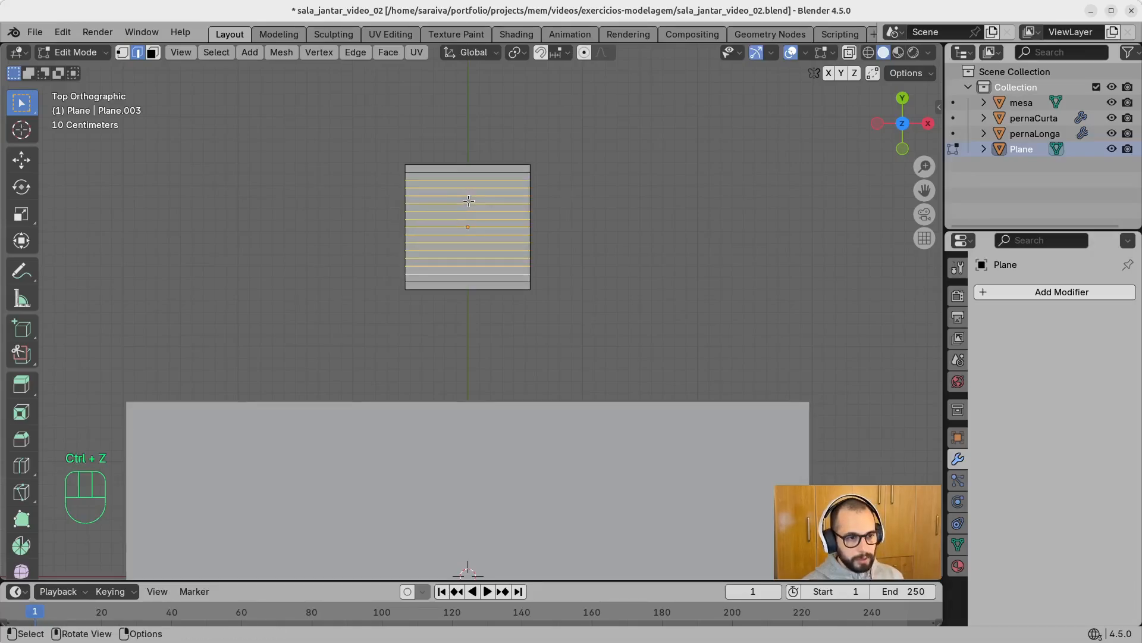
Step: Dissolve the selected inner edge loops, keeping only the narrow strip at each end of the seat slab
{"action": "key", "text": "x"}
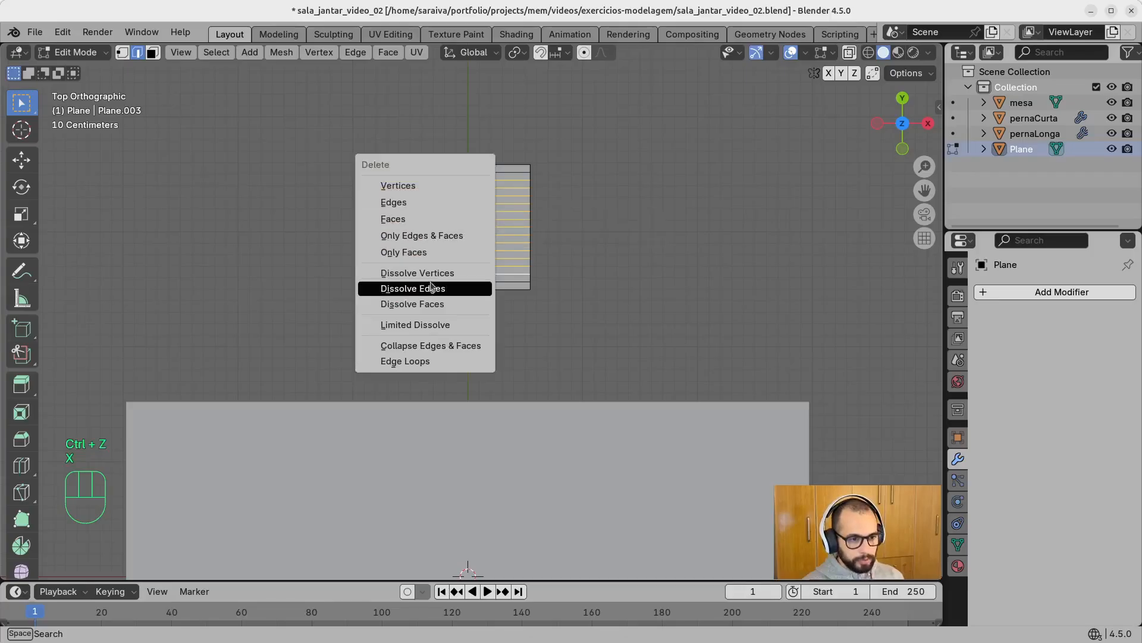
{"action": "left_click", "coordinate": [433, 291]}
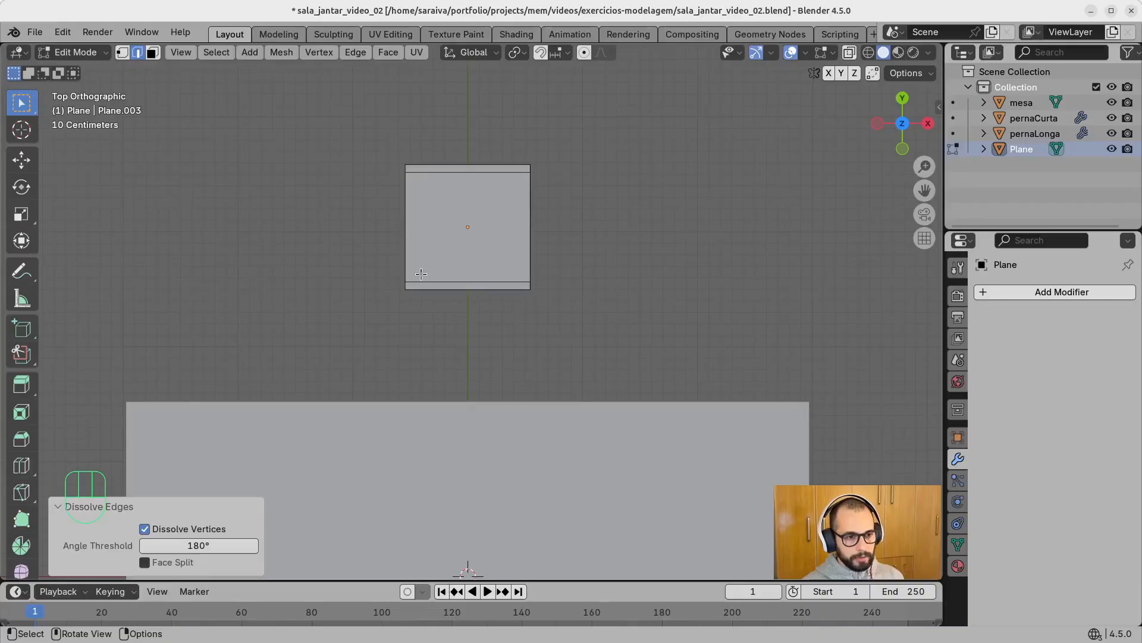
{"action": "middle_click_drag", "start_coordinate": [425, 269], "coordinate": [454, 329]}
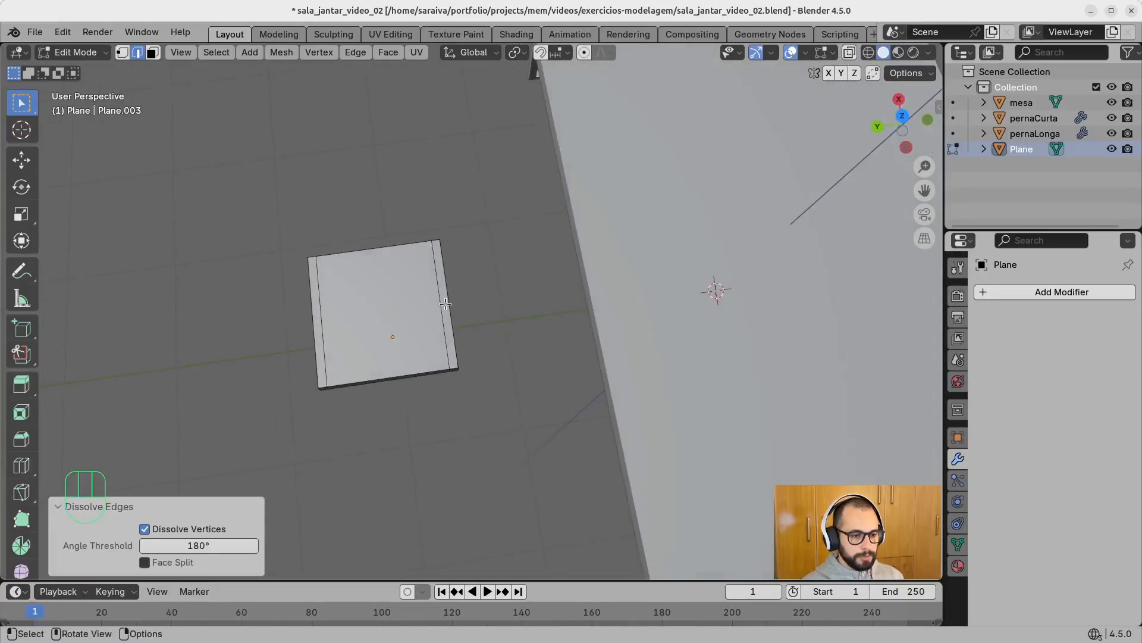
Step: Add 12 evenly spaced loop cuts across the seat slab, perpendicular to the table's long side, without sliding them, and clear the selection
{"action": "key", "text": "KP_7"}
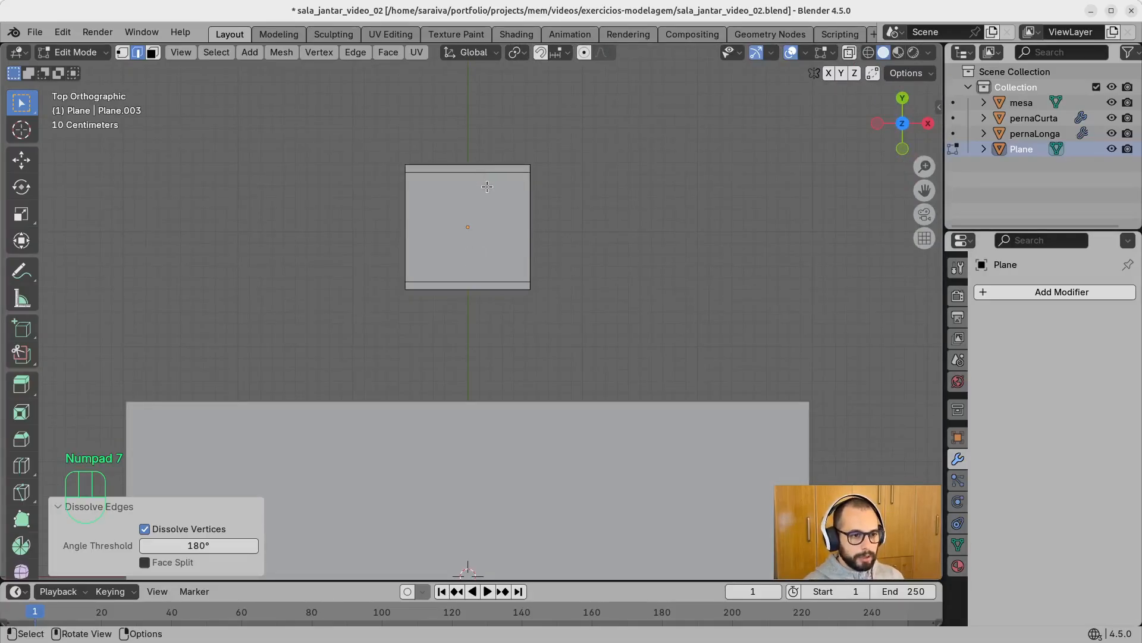
{"action": "key", "text": "ctrl+r"}
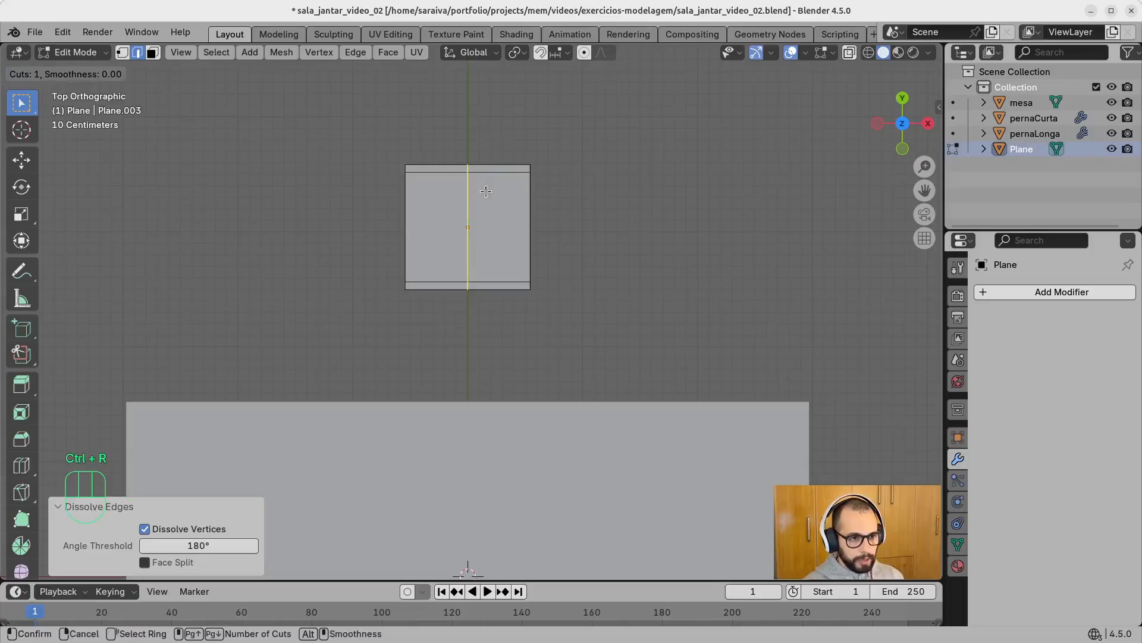
{"action": "key", "text": "ctrl+r"}
{"action": "left_click", "coordinate": [483, 188]}
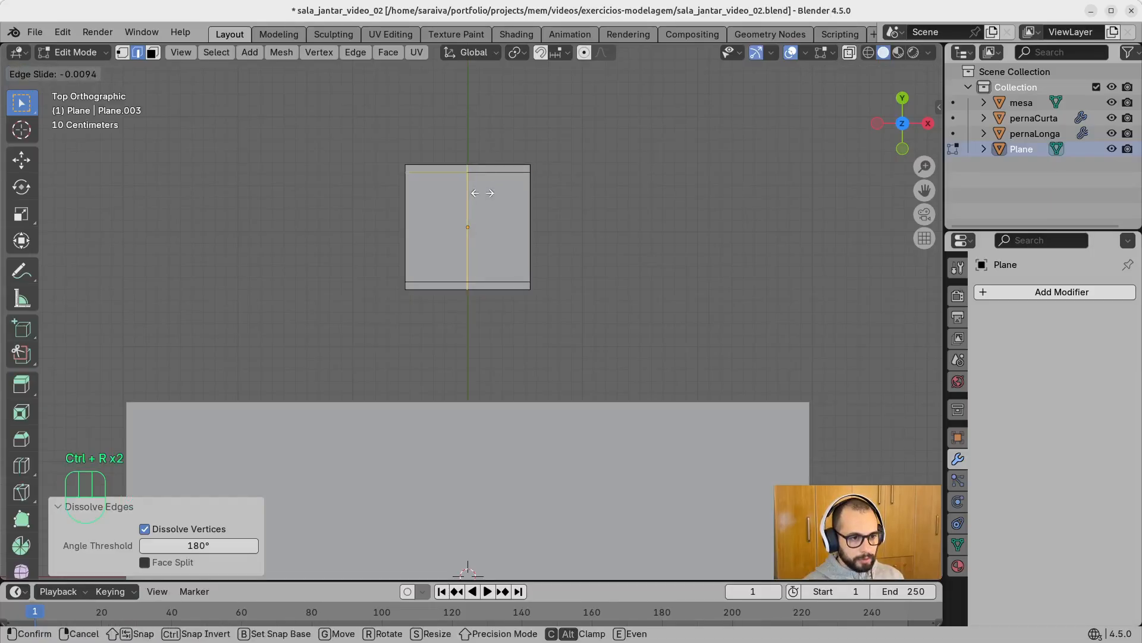
{"action": "right_click", "coordinate": [482, 195]}
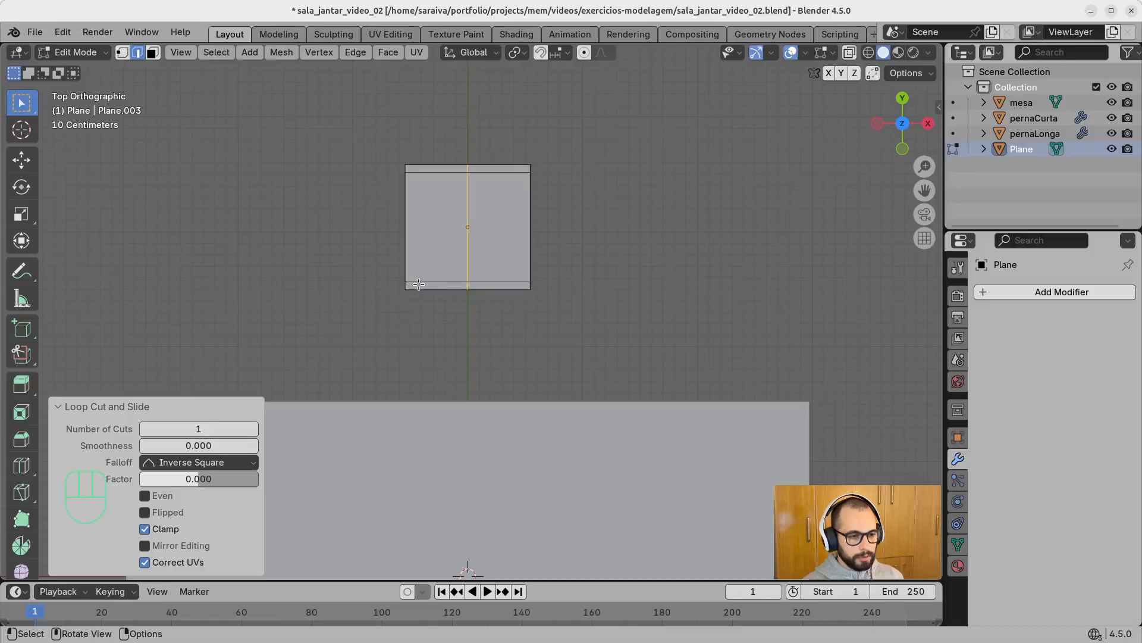
{"action": "left_click", "coordinate": [222, 428]}
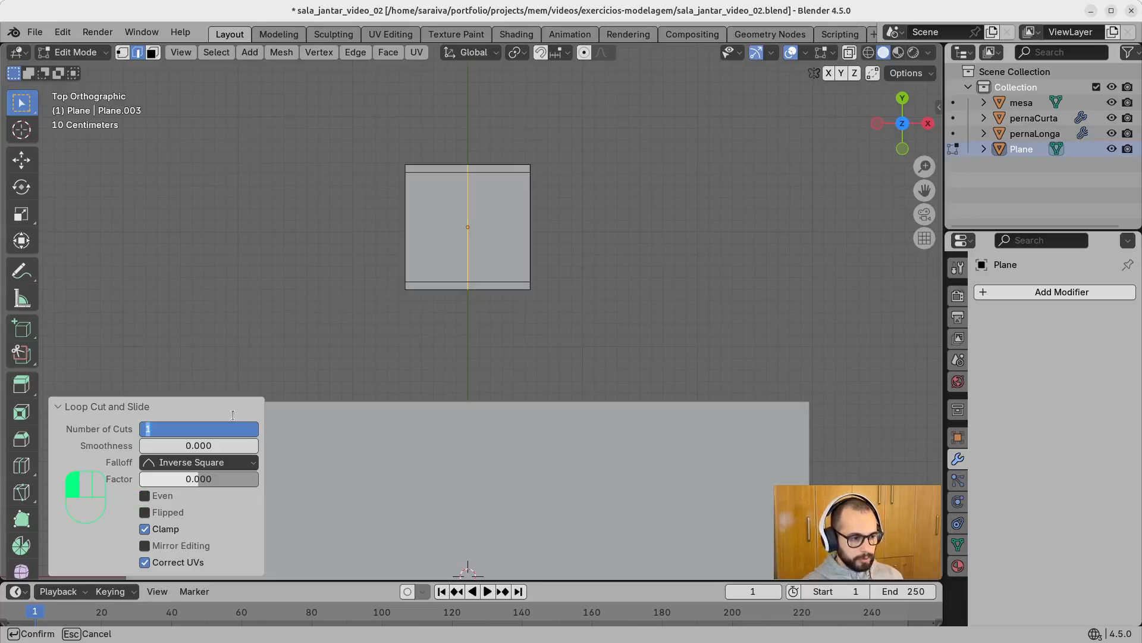
{"action": "left_click", "coordinate": [219, 427]}
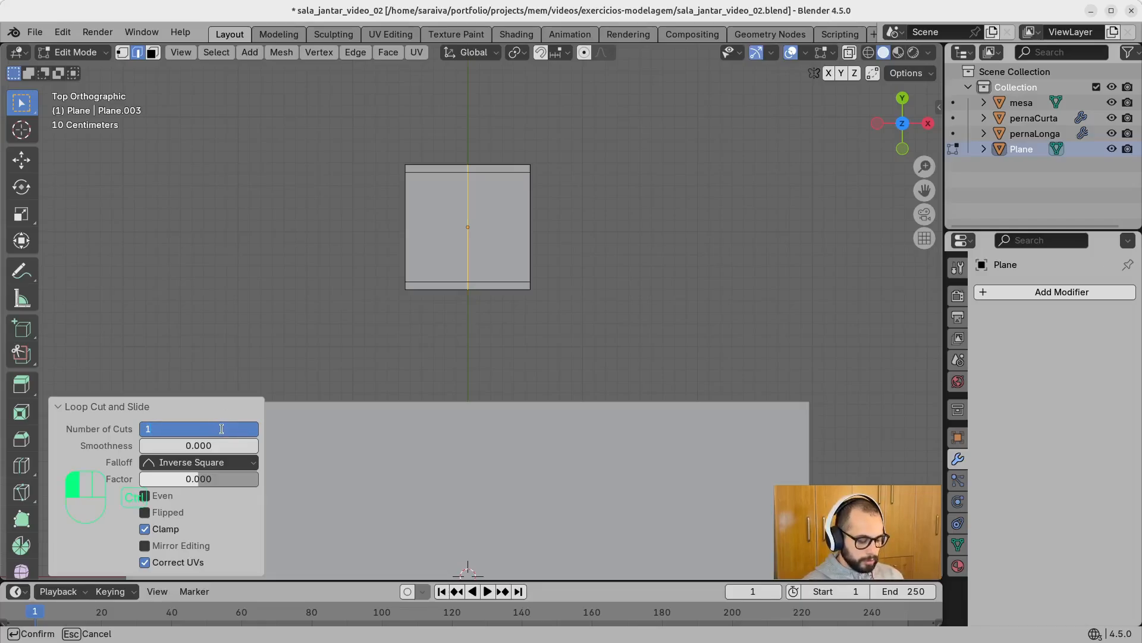
{"action": "key", "text": "Return"}
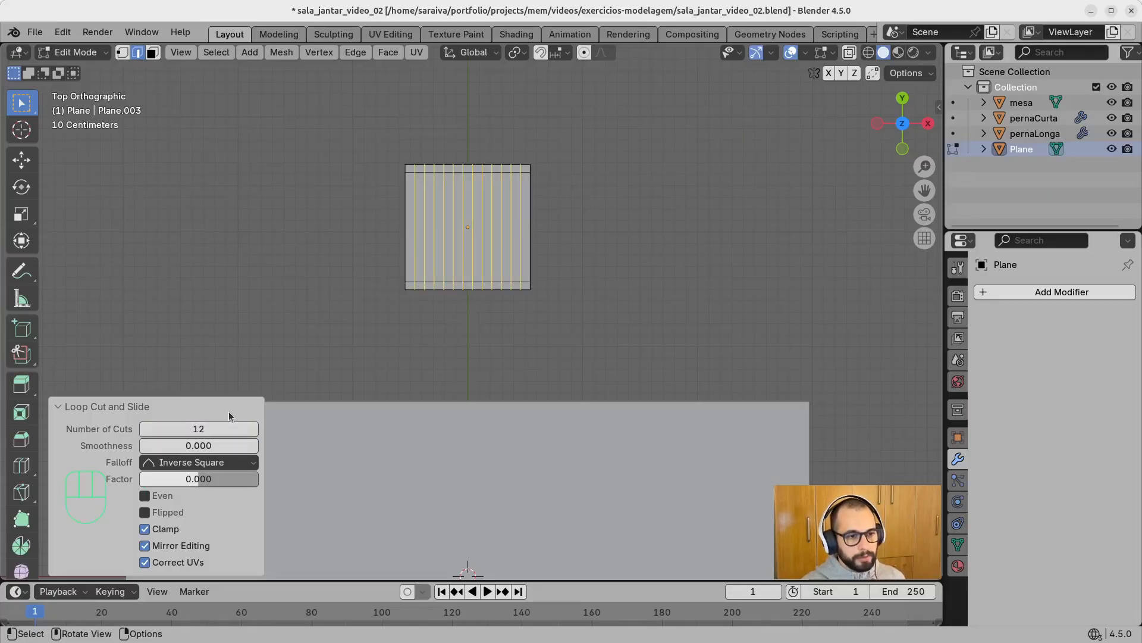
{"action": "left_click", "coordinate": [605, 226]}
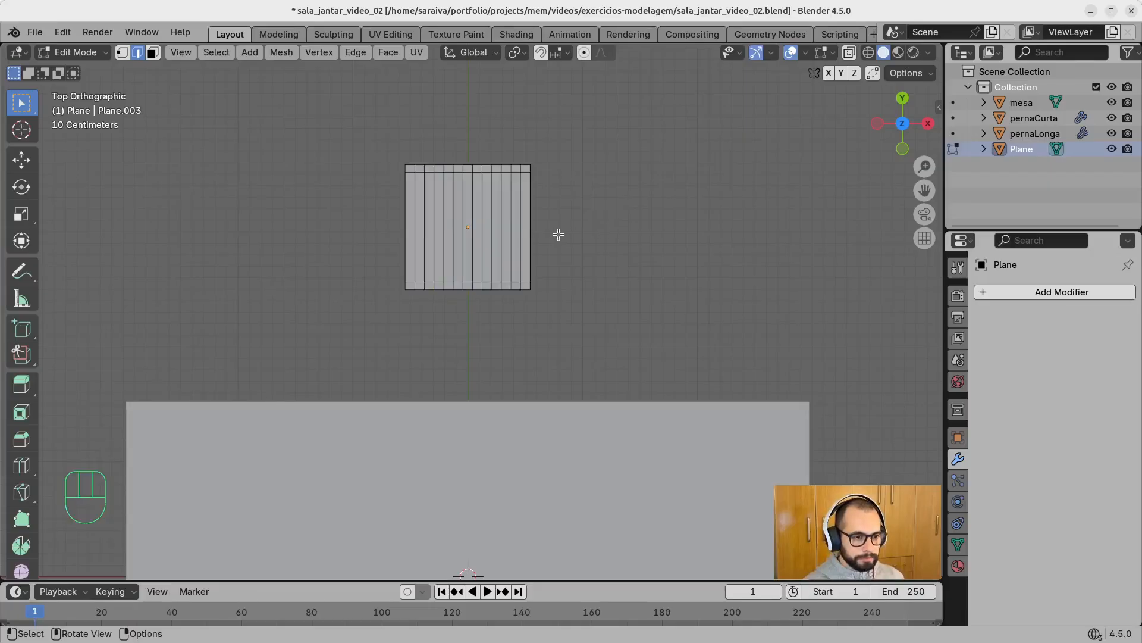
Step: Dissolve the 10 inner loops among the new perpendicular cuts, keeping only the outermost one at each side of the seat slab
{"action": "left_click", "coordinate": [426, 239], "text": "alt+shift"}
{"action": "left_click", "coordinate": [437, 237], "text": "alt+shift"}
{"action": "left_click", "coordinate": [444, 240], "text": "alt+shift"}
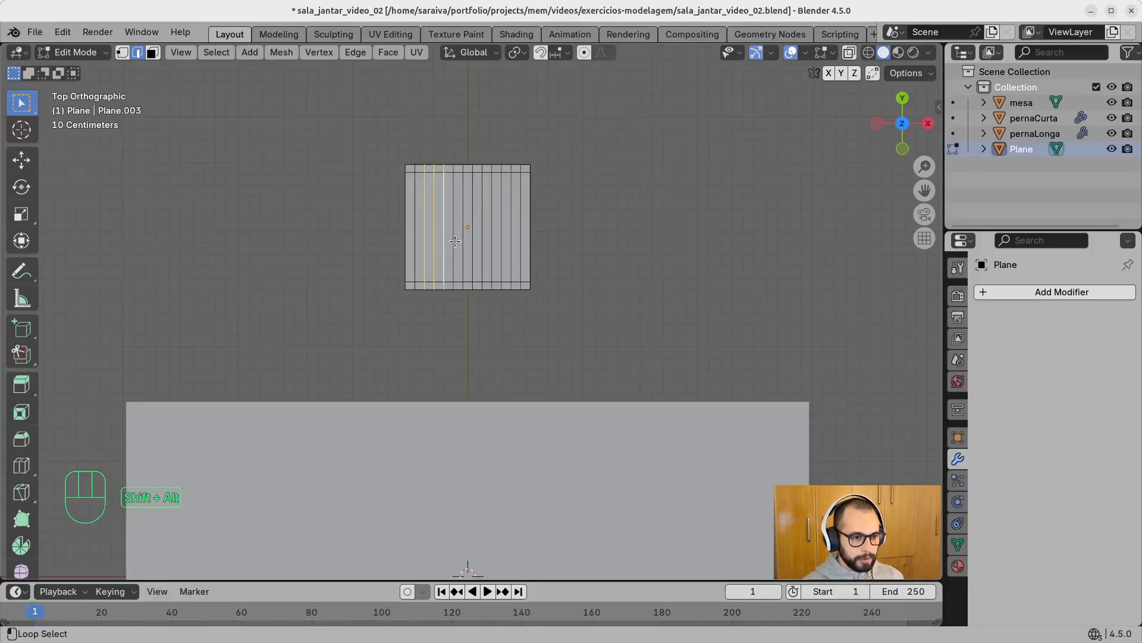
{"action": "left_click", "coordinate": [454, 242], "text": "alt+shift"}
{"action": "left_click", "coordinate": [463, 249], "text": "alt+shift"}
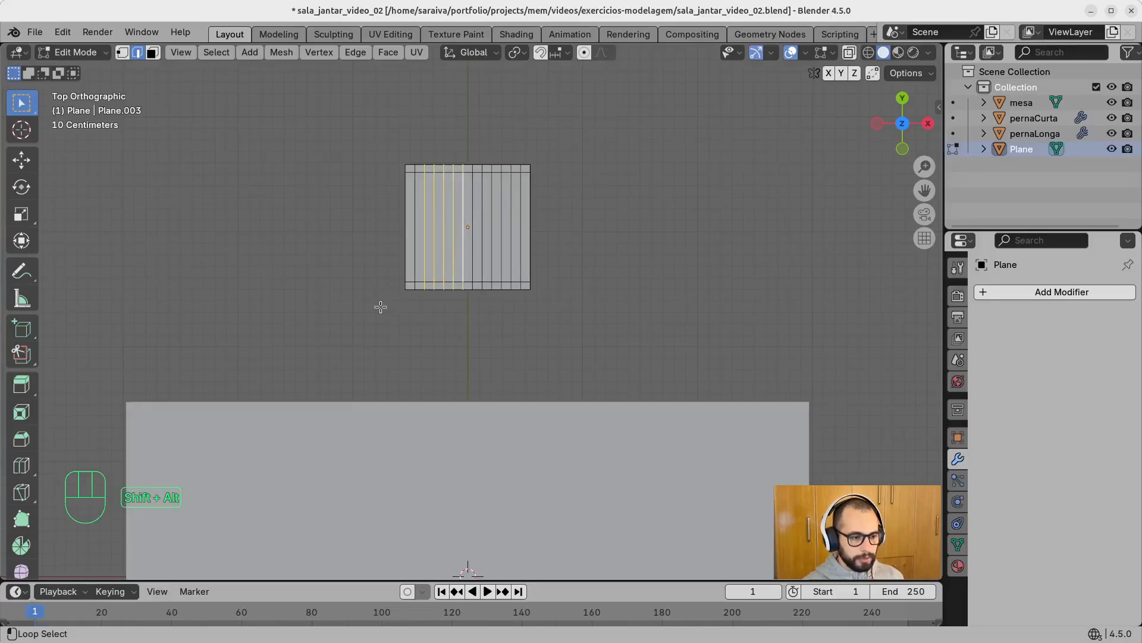
{"action": "left_click", "coordinate": [473, 257], "text": "alt+shift"}
{"action": "left_click", "coordinate": [482, 255], "text": "alt+shift"}
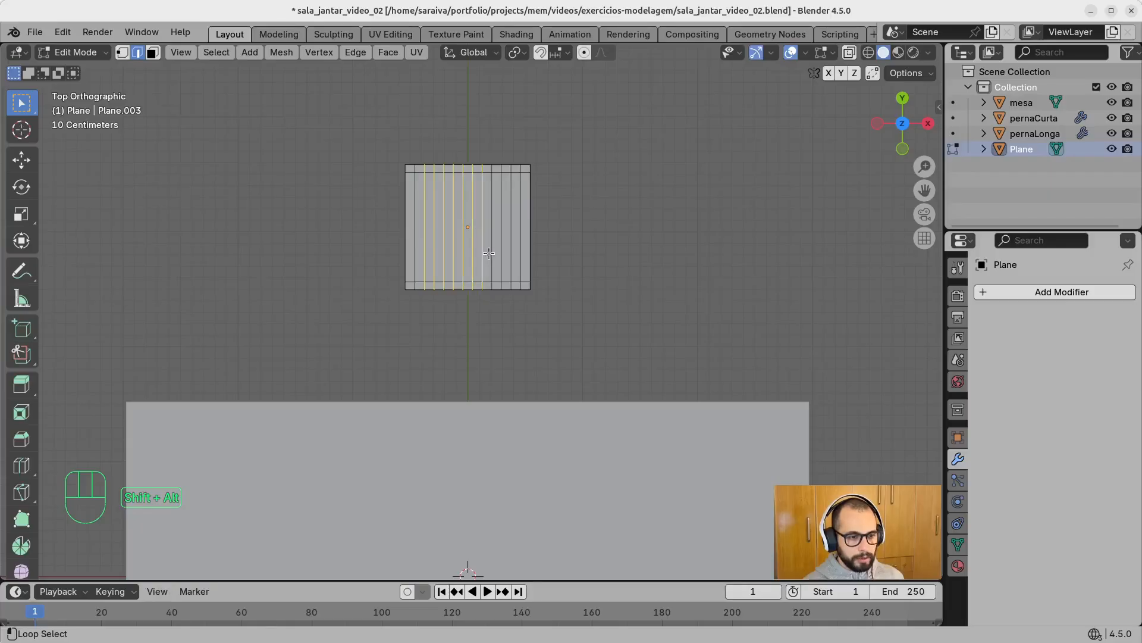
{"action": "left_click", "coordinate": [492, 252], "text": "alt+shift"}
{"action": "left_click", "coordinate": [503, 254], "text": "alt+shift"}
{"action": "left_click", "coordinate": [512, 257], "text": "alt+shift"}
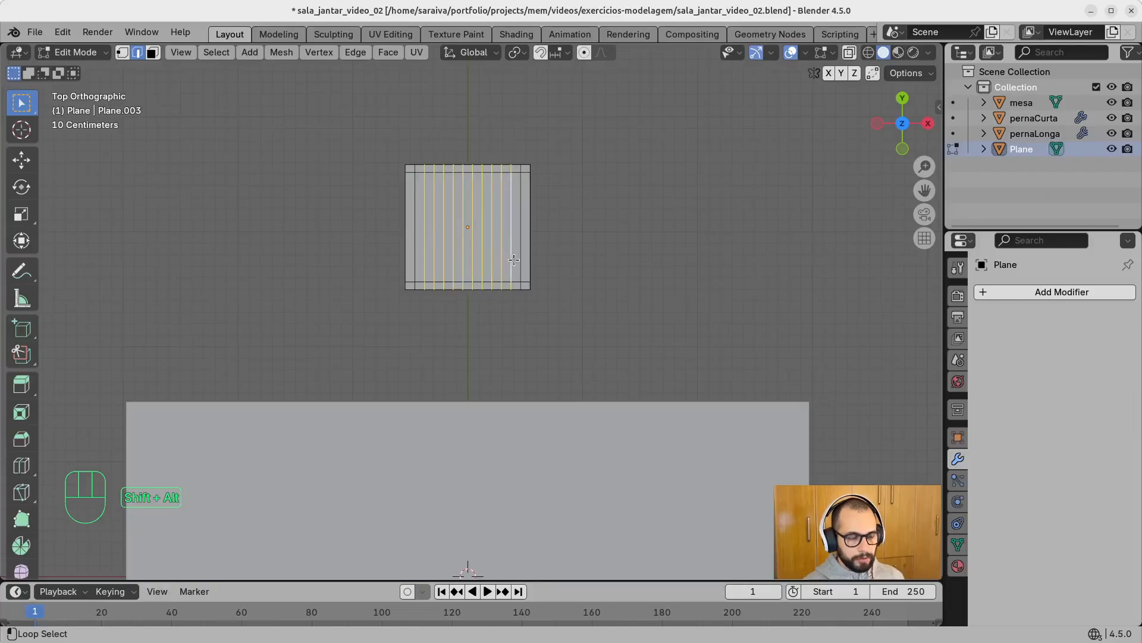
{"action": "key", "text": "x"}
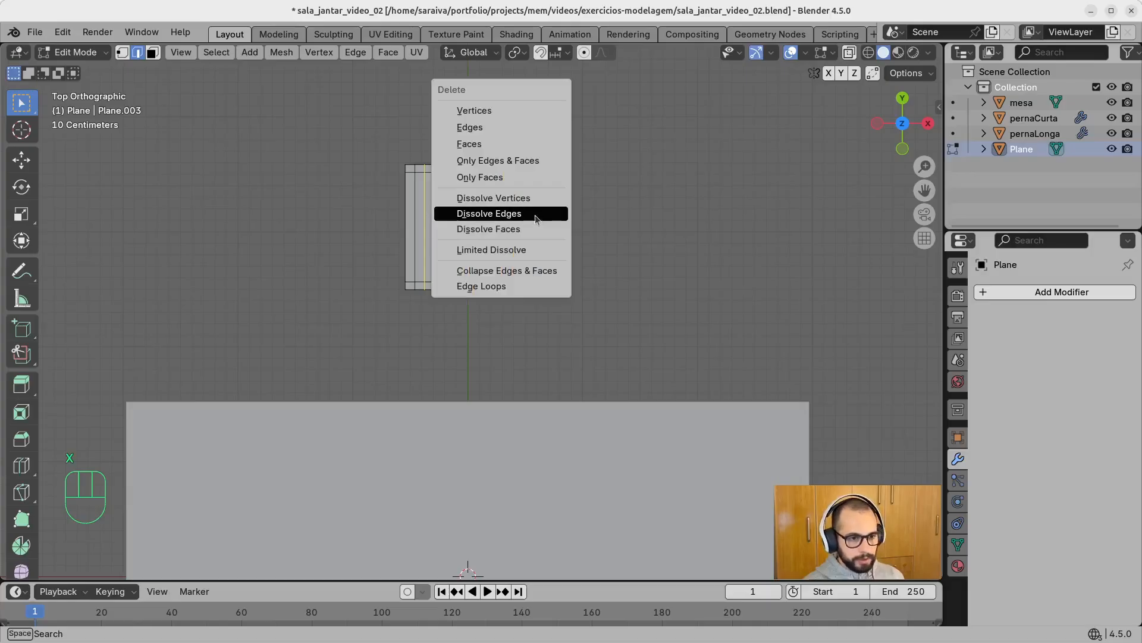
{"action": "left_click", "coordinate": [535, 214]}
Step: Switch mesh selection to face mode and select the four small corner faces on the seat slab's underside
{"action": "middle_click_drag", "start_coordinate": [395, 252], "coordinate": [511, 211]}
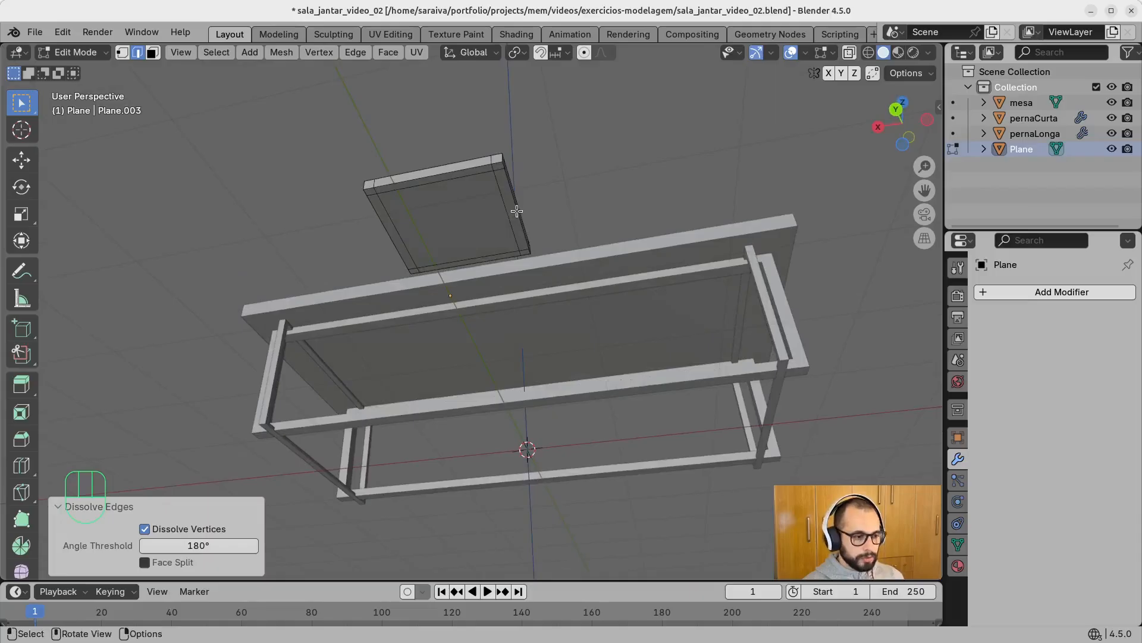
{"action": "key", "text": "shift"}
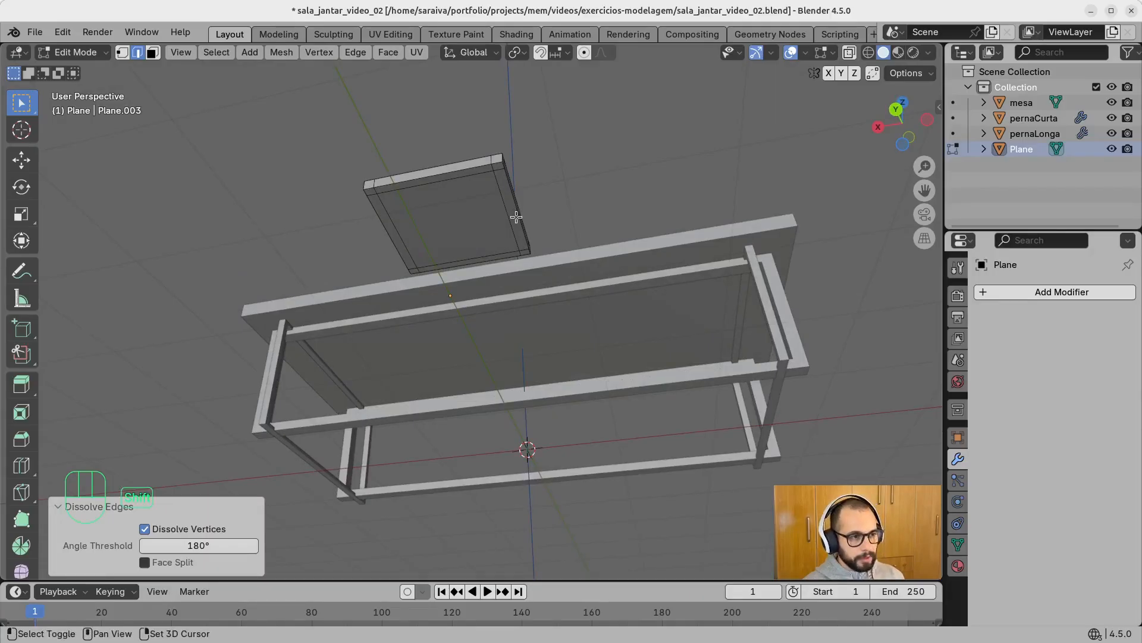
{"action": "key", "text": "shift+KP_3"}
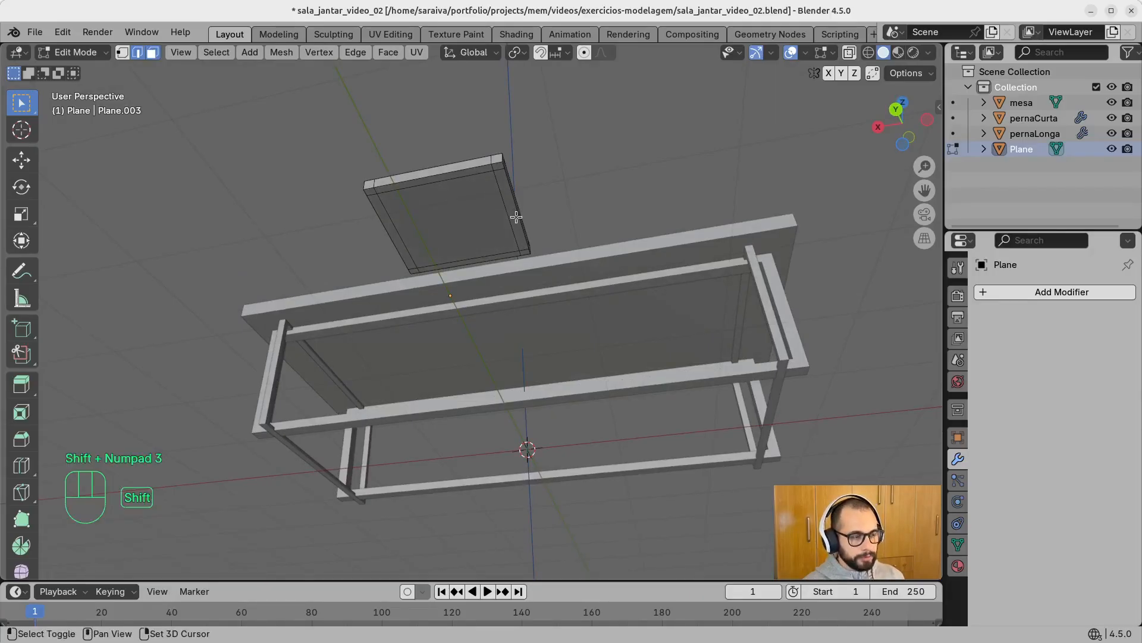
{"action": "key", "text": "shift+KP_2"}
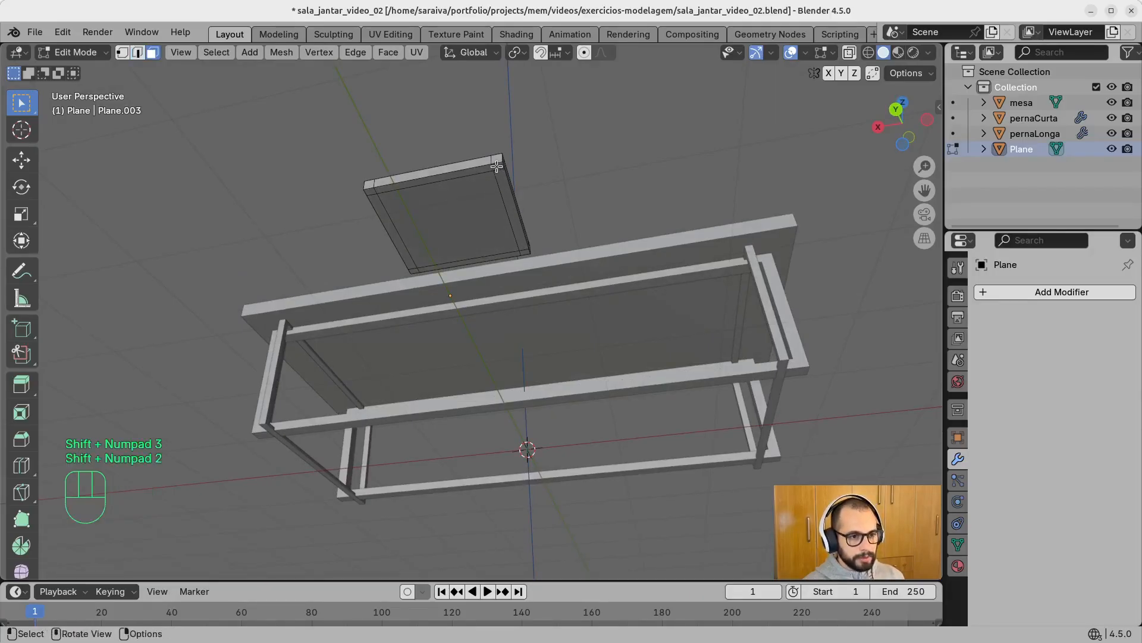
{"action": "key", "text": "shift"}
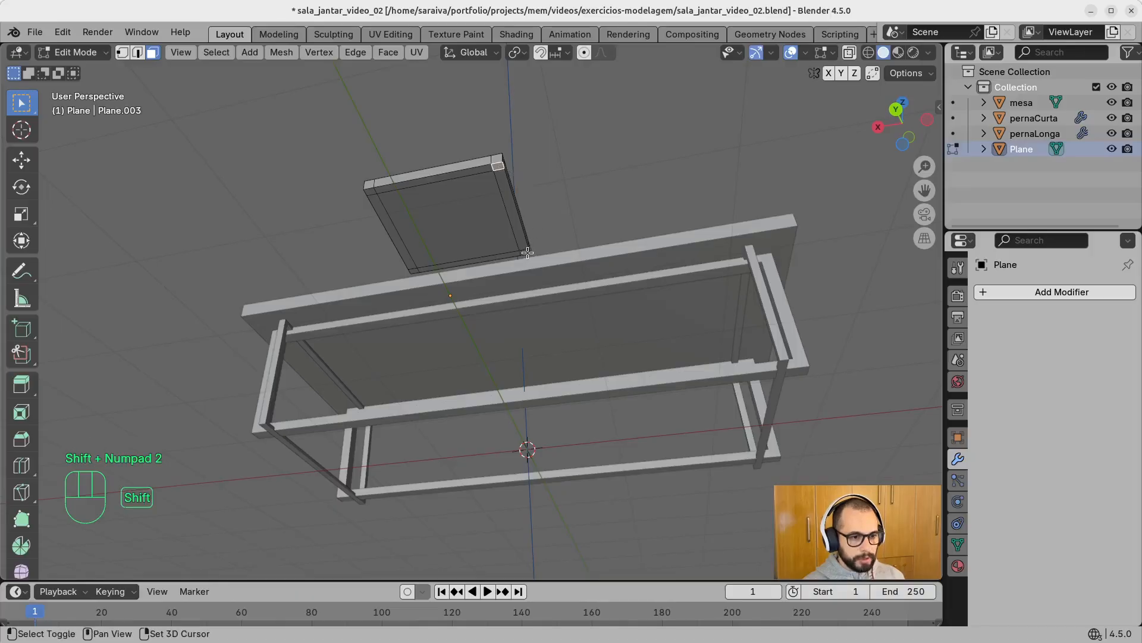
{"action": "left_click", "coordinate": [528, 252], "text": "shift"}
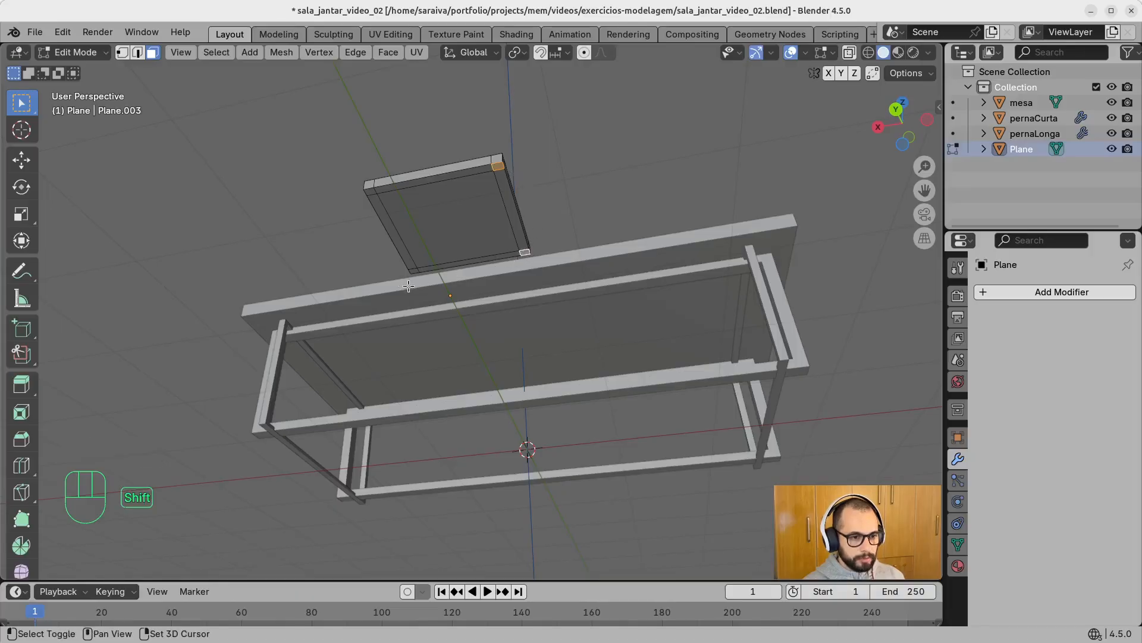
{"action": "left_click", "coordinate": [373, 196], "text": "shift"}
{"action": "left_click", "coordinate": [374, 209], "text": "shift"}
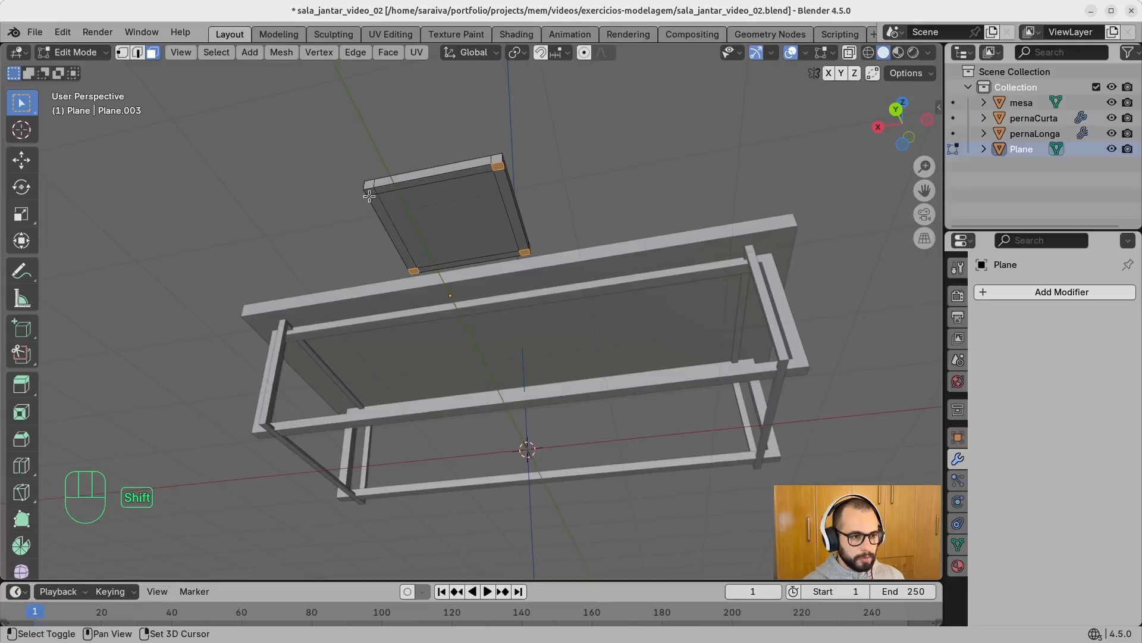
{"action": "left_click", "coordinate": [369, 191], "text": "shift"}
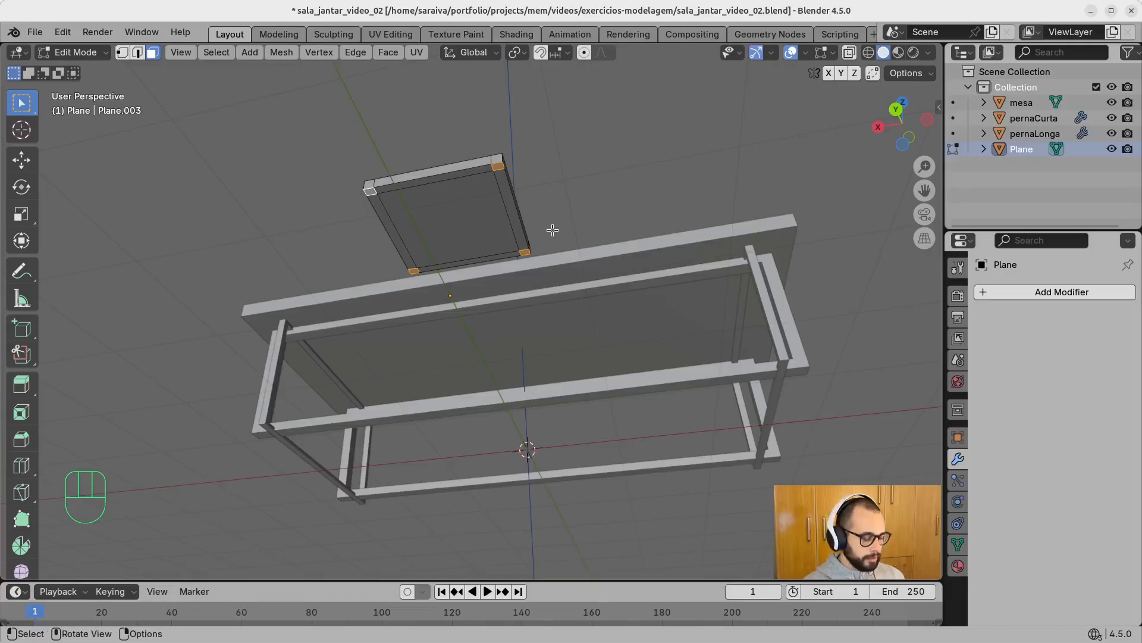
Step: Extrude the four selected corner faces about 0.65 m down along the global Z axis to form the chair legs
{"action": "key", "text": "KP_1"}
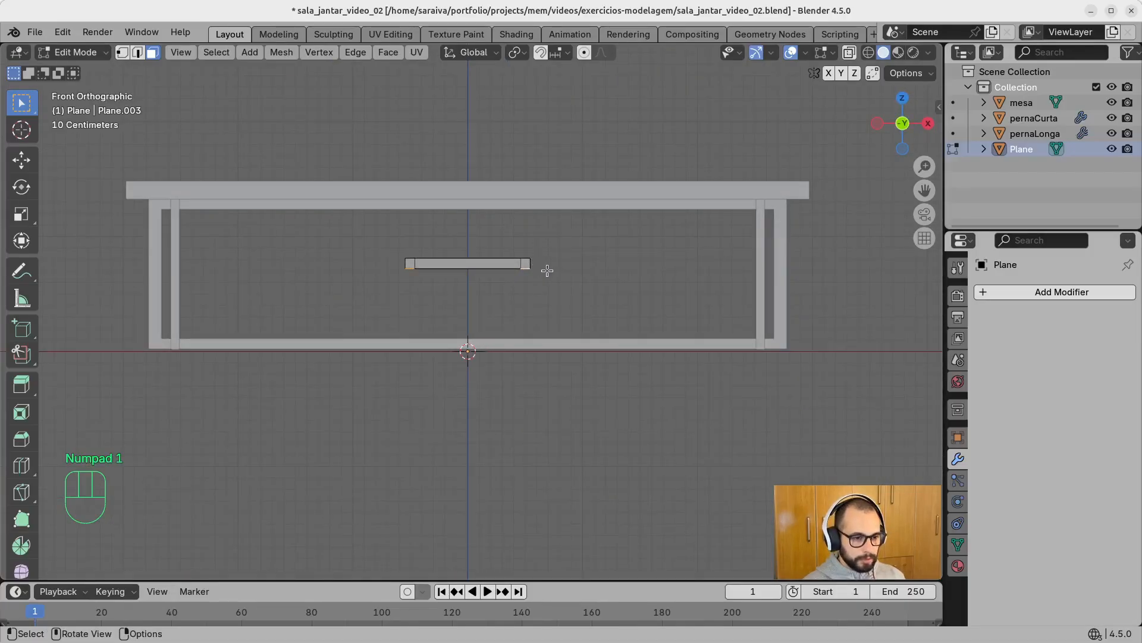
{"action": "key", "text": "KP_3"}
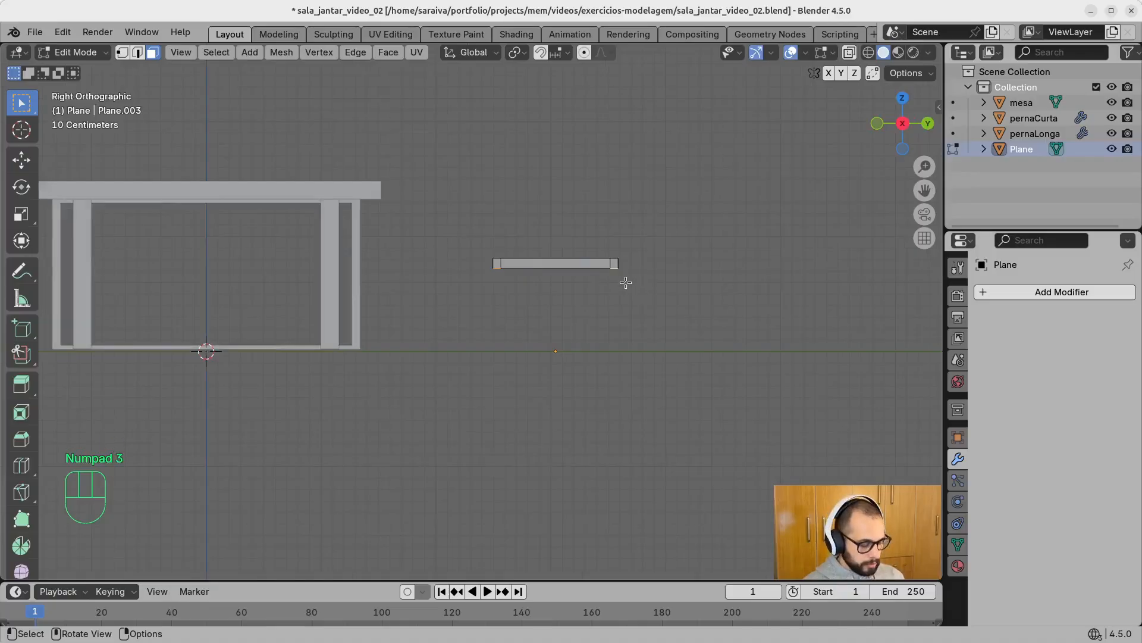
{"action": "key", "text": "e"}
{"action": "key", "text": "z"}
{"action": "key", "text": "z"}
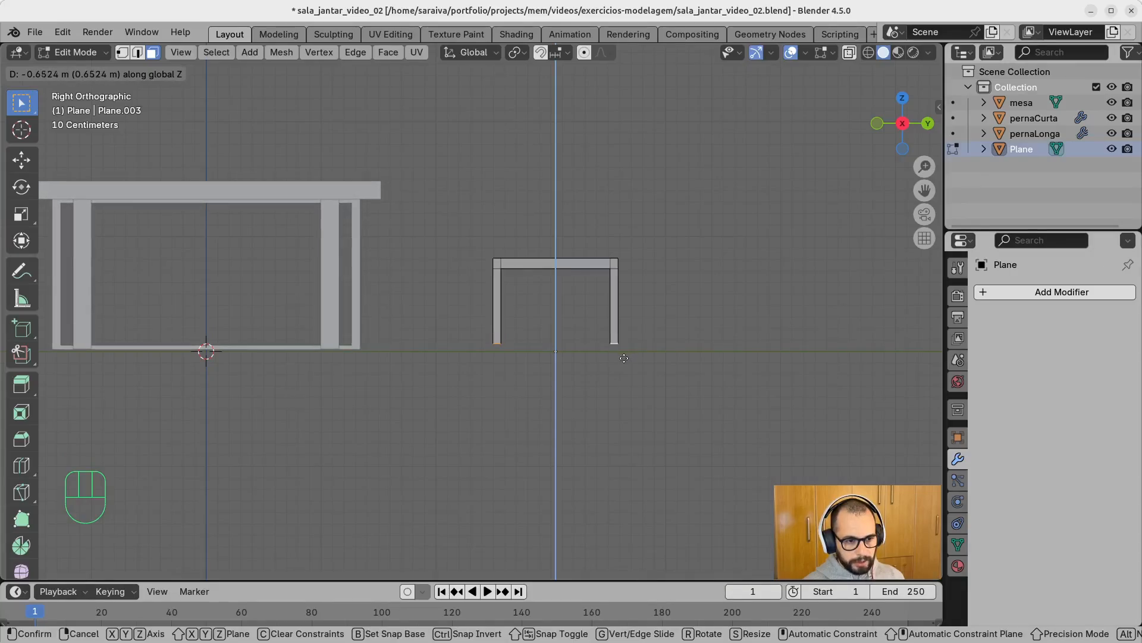
{"action": "left_click", "coordinate": [624, 357]}
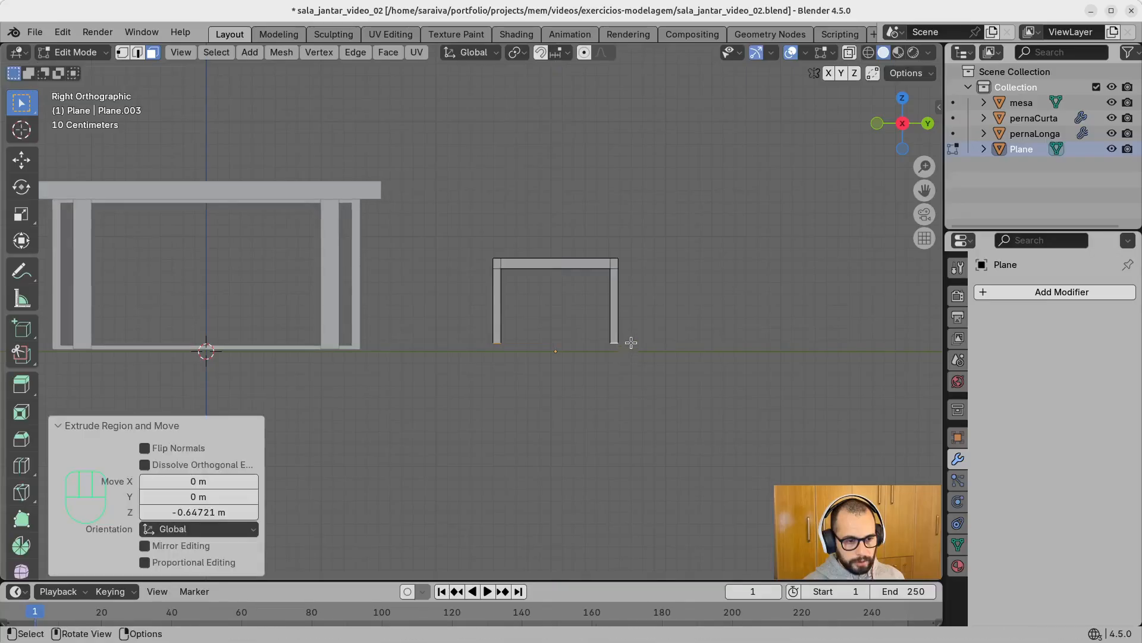
Step: Extrude the leg ends a further 0.06 m or so down along global Z, adding a short foot segment to each leg
{"action": "key", "text": "e"}
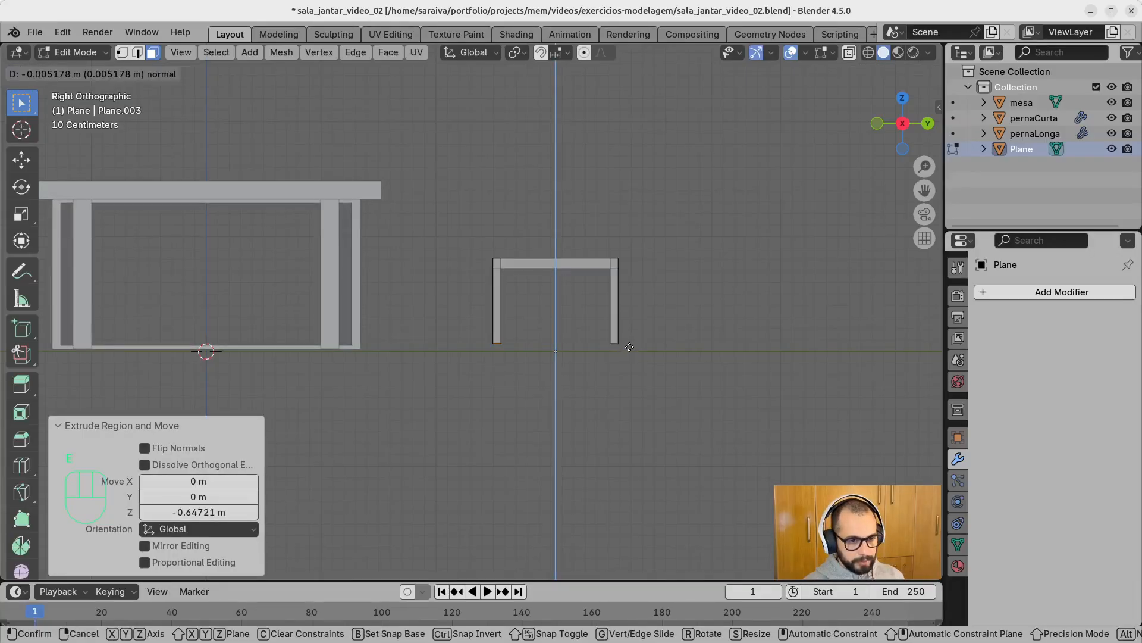
{"action": "key", "text": "z"}
{"action": "key", "text": "z"}
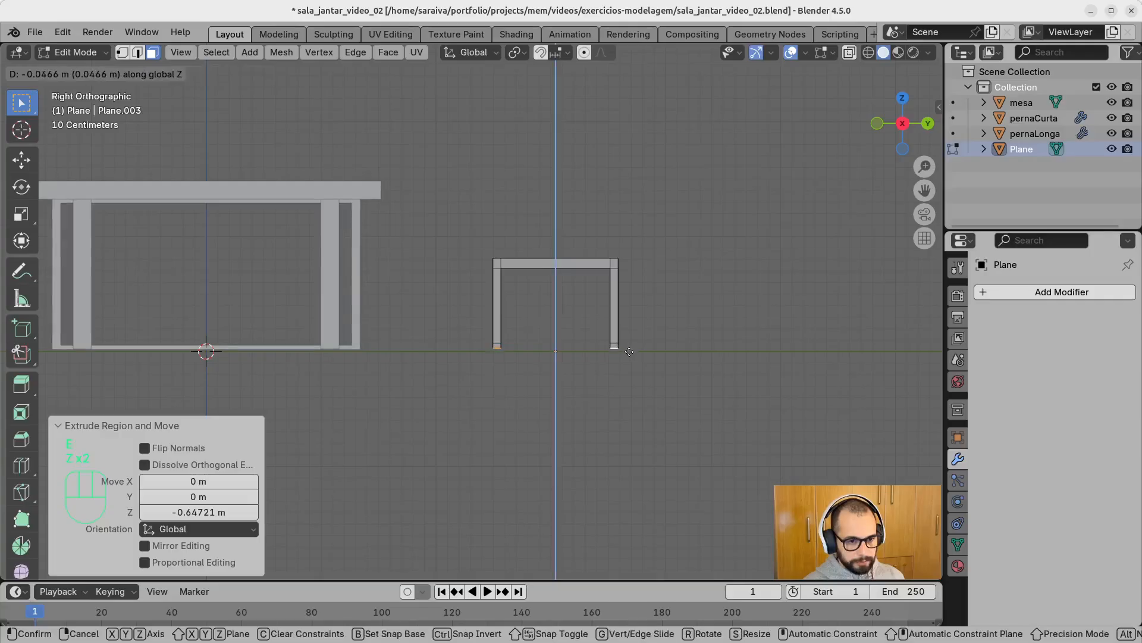
{"action": "left_click", "coordinate": [628, 354]}
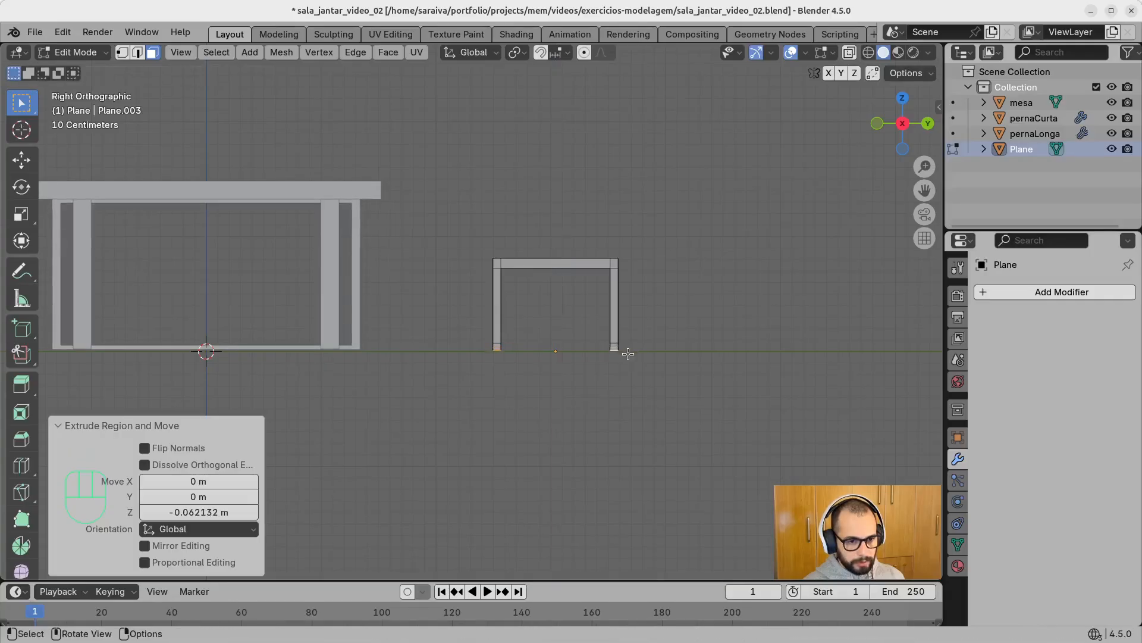
Step: Bridge the facing inner faces of the foot segments on the two legs farthest from the table, forming a crossbar, and clear the selection
{"action": "middle_click_drag", "start_coordinate": [663, 309], "coordinate": [583, 361]}
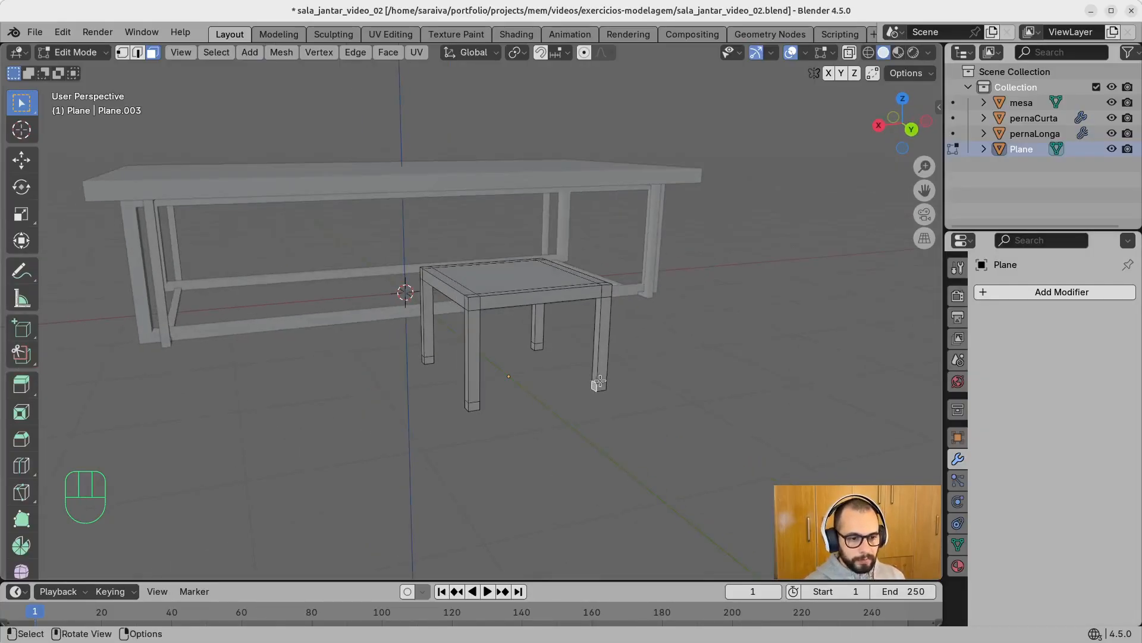
{"action": "middle_click_drag", "start_coordinate": [573, 388], "coordinate": [357, 385]}
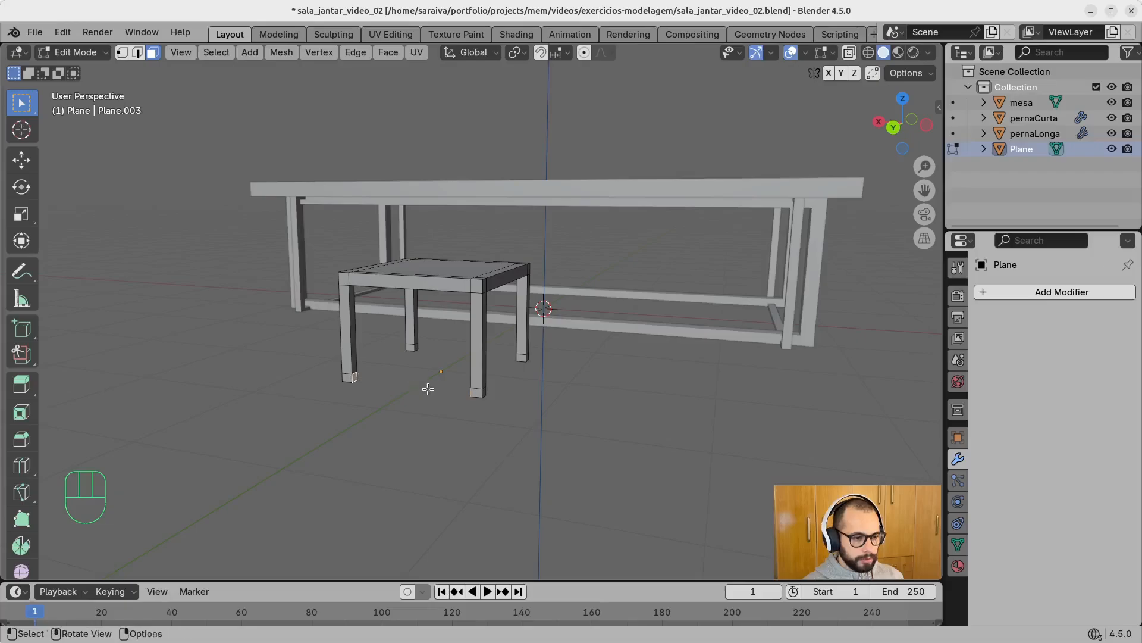
{"action": "middle_click_drag", "start_coordinate": [428, 390], "coordinate": [482, 373]}
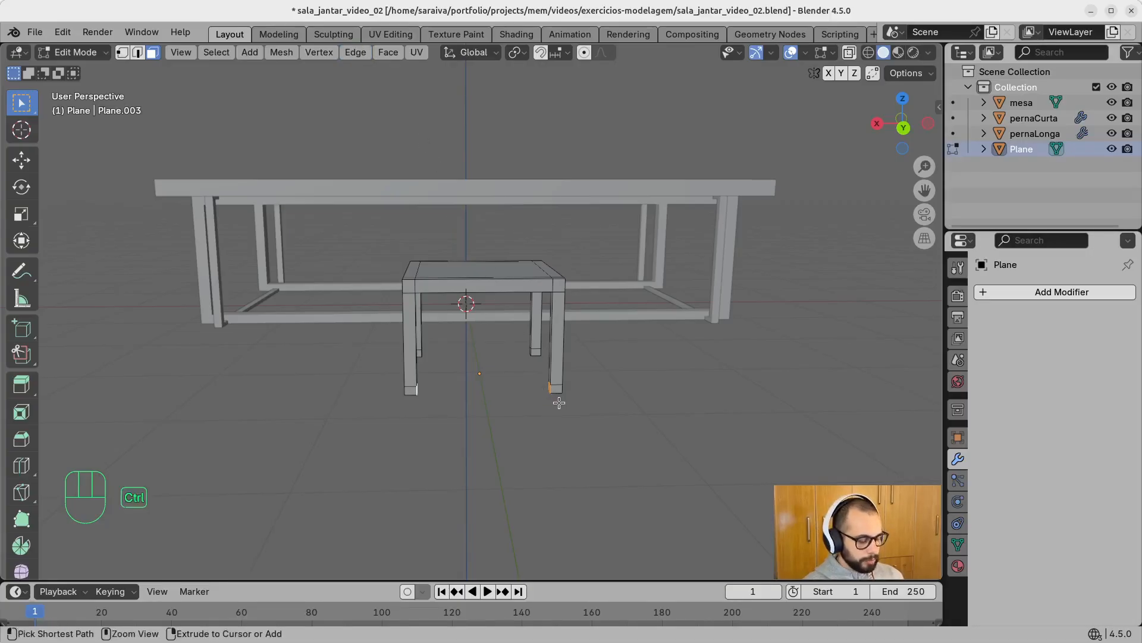
{"action": "key", "text": "ctrl+e"}
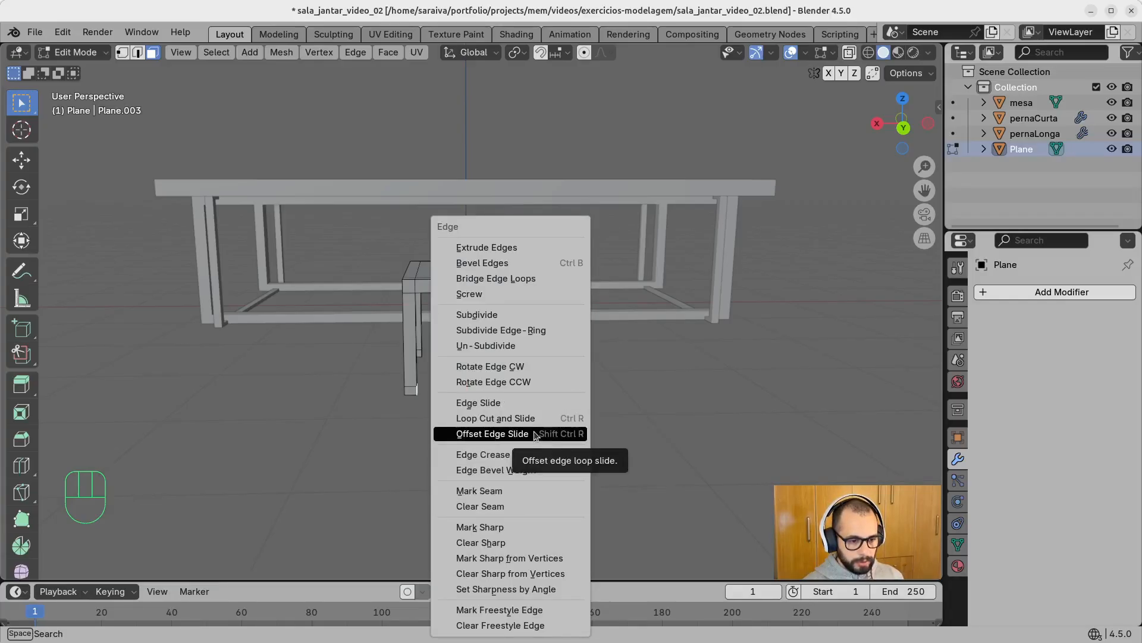
{"action": "left_click", "coordinate": [535, 280]}
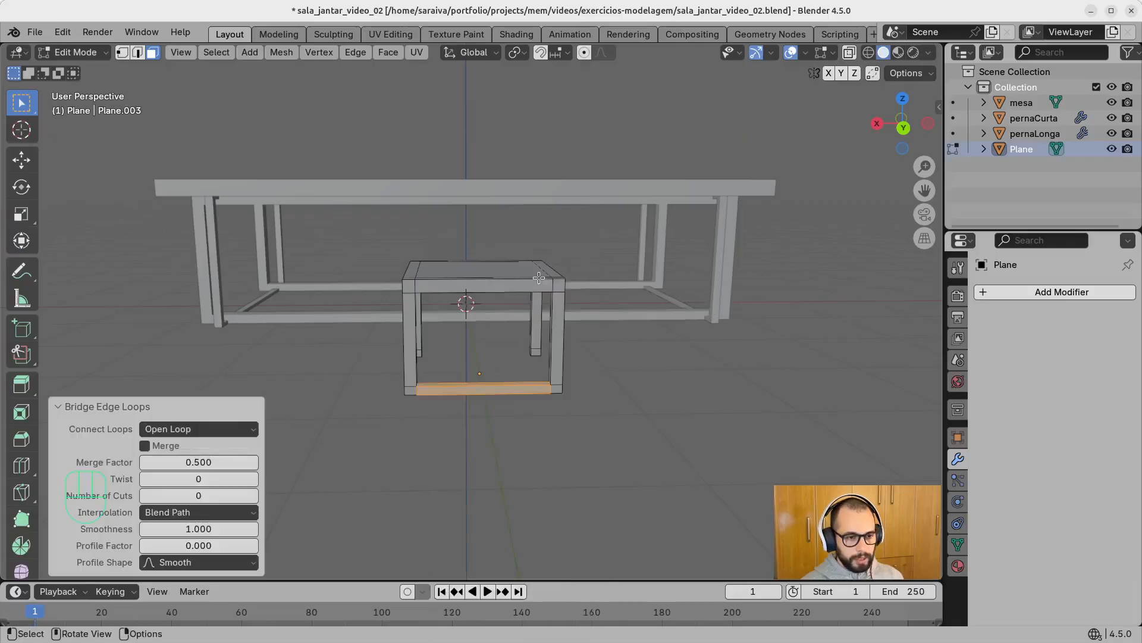
{"action": "left_click", "coordinate": [505, 433]}
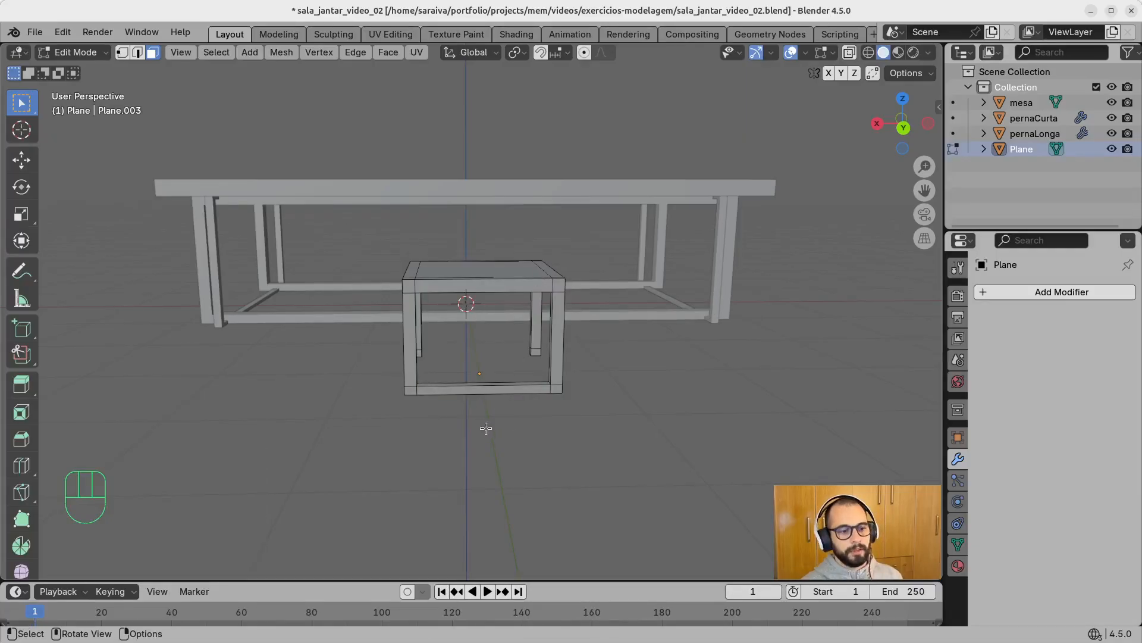
Step: Bridge the facing inner faces of the foot segments on the two legs nearest the table, and clear the selection
{"action": "middle_click_drag", "start_coordinate": [486, 429], "coordinate": [507, 359]}
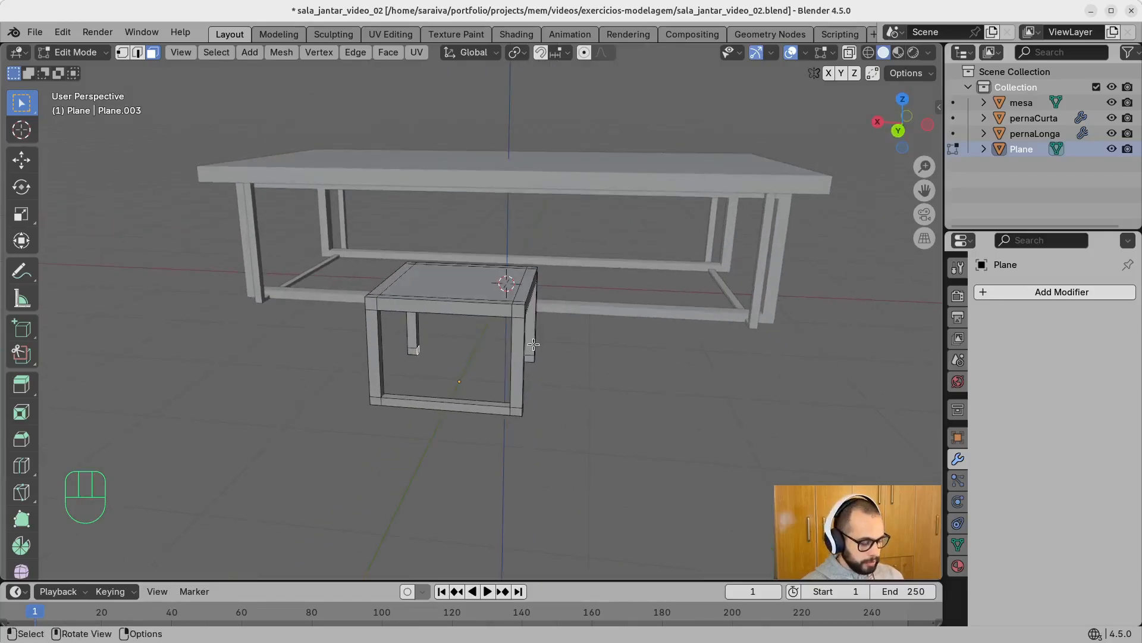
{"action": "key", "text": "ctrl+e"}
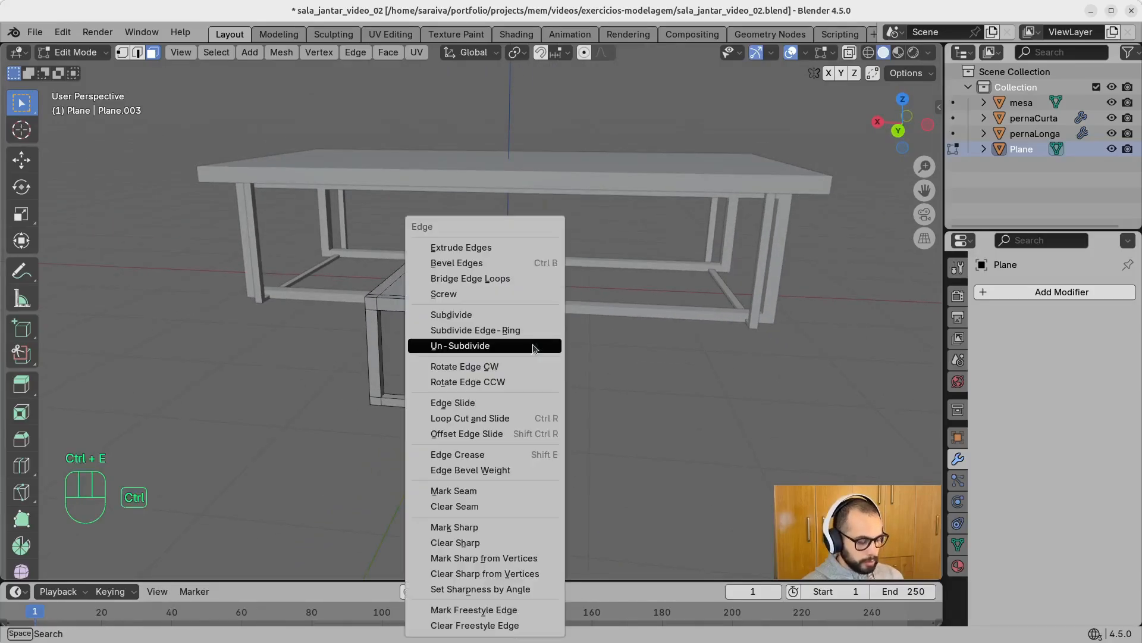
{"action": "left_click", "coordinate": [515, 280]}
{"action": "left_click", "coordinate": [582, 334]}
Step: Extrude the two corner faces on the seat's top side farthest from the table about 0.68 m upward as backrest posts
{"action": "middle_click_drag", "start_coordinate": [582, 334], "coordinate": [370, 382]}
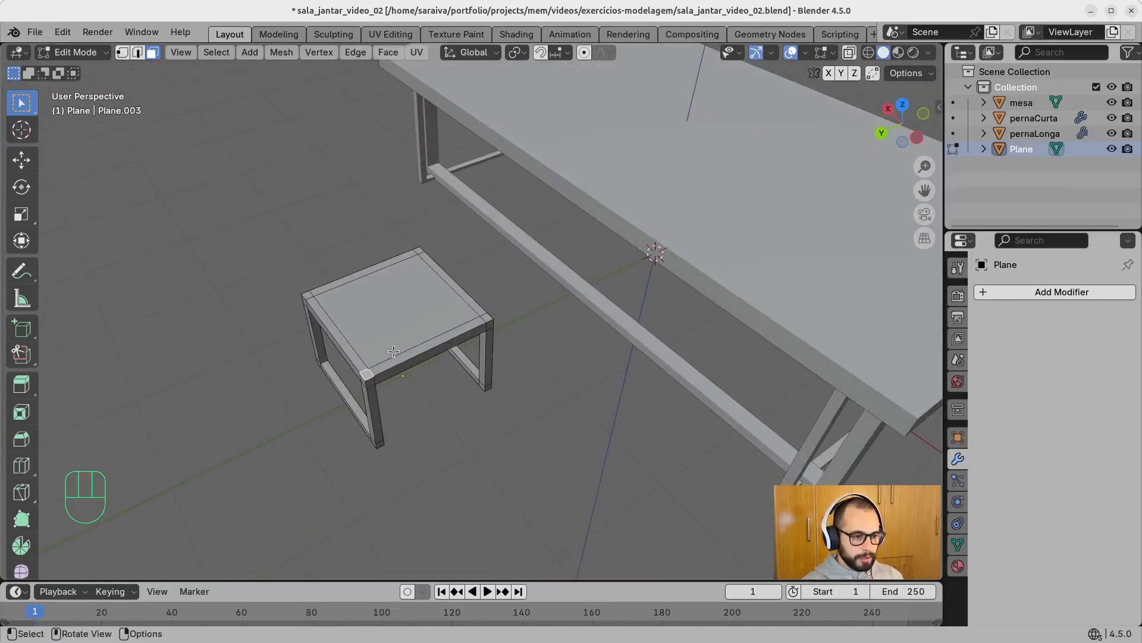
{"action": "key", "text": "shift"}
{"action": "left_click", "coordinate": [306, 295], "text": "shift"}
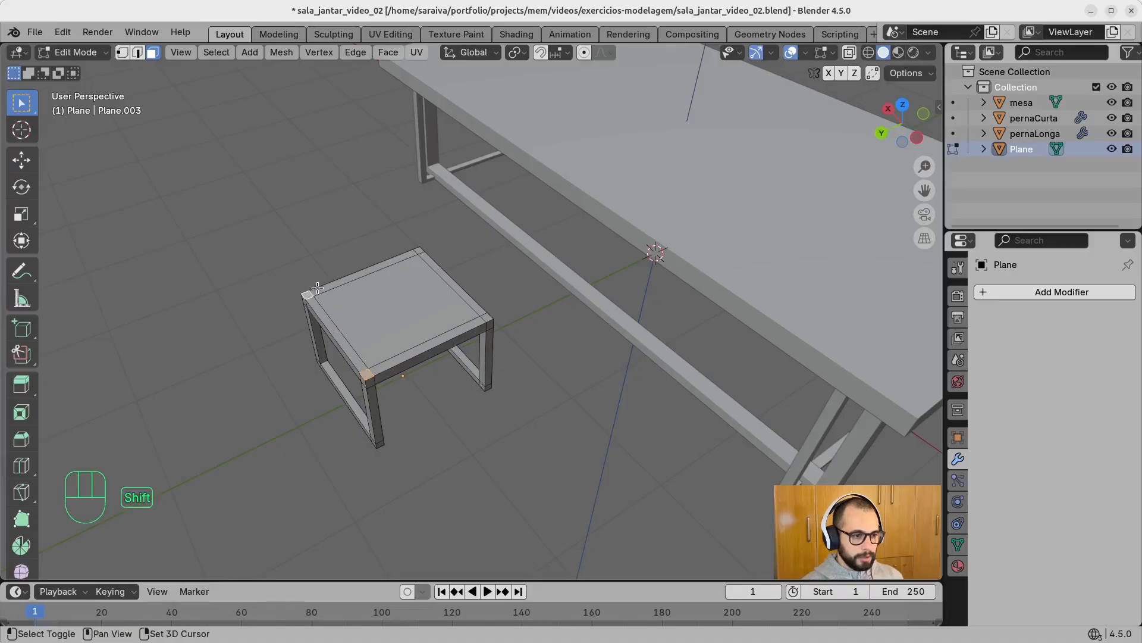
{"action": "middle_click_drag", "start_coordinate": [310, 297], "coordinate": [464, 311]}
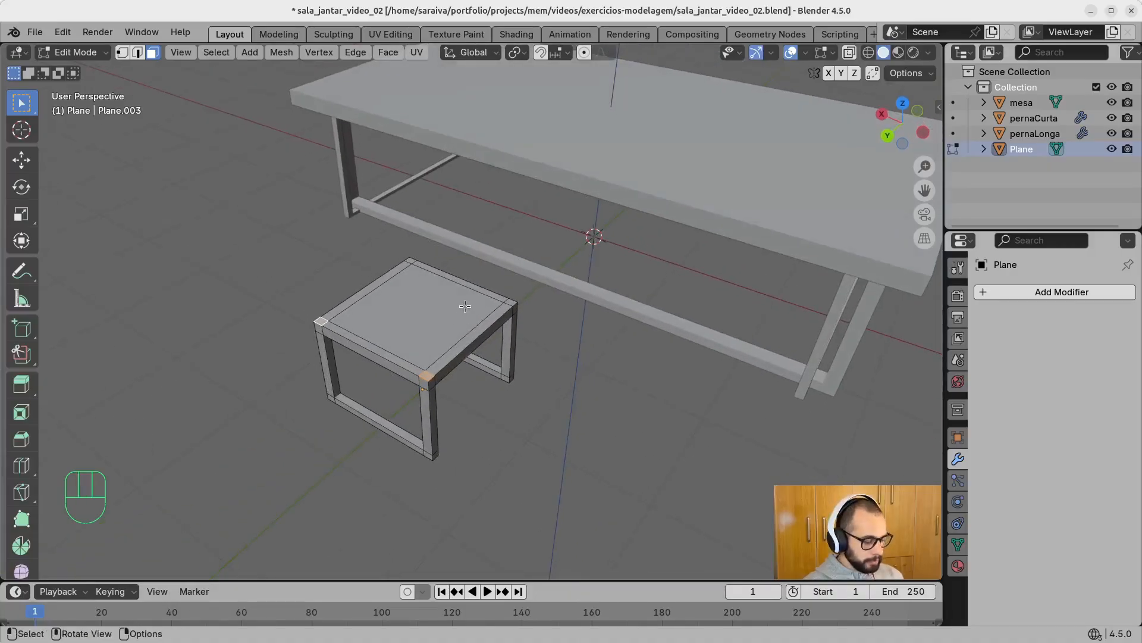
{"action": "key", "text": "KP_3"}
{"action": "key", "text": "e"}
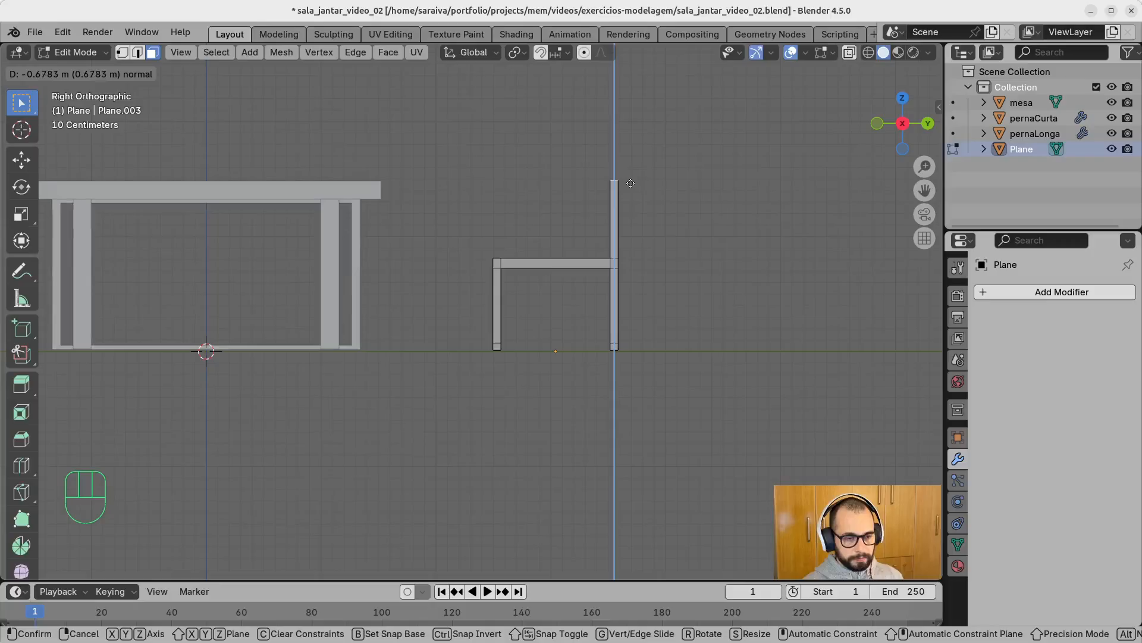
{"action": "left_click", "coordinate": [628, 184]}
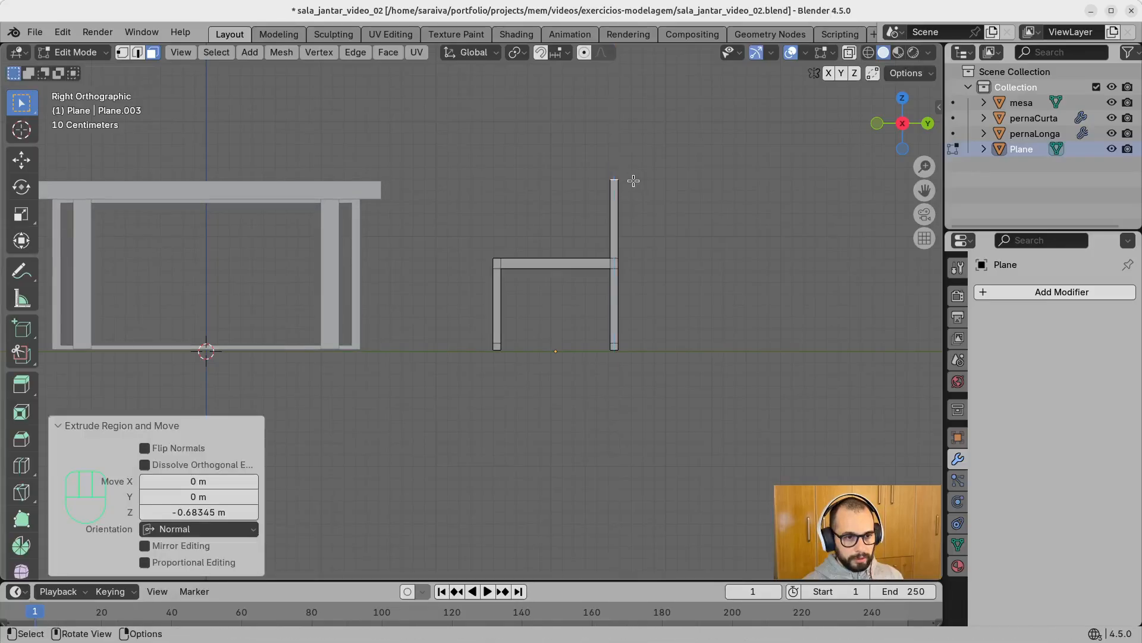
Step: Extrude the tops of both backrest posts about 0.31 m more along the global Z axis
{"action": "key", "text": "e"}
{"action": "key", "text": "z"}
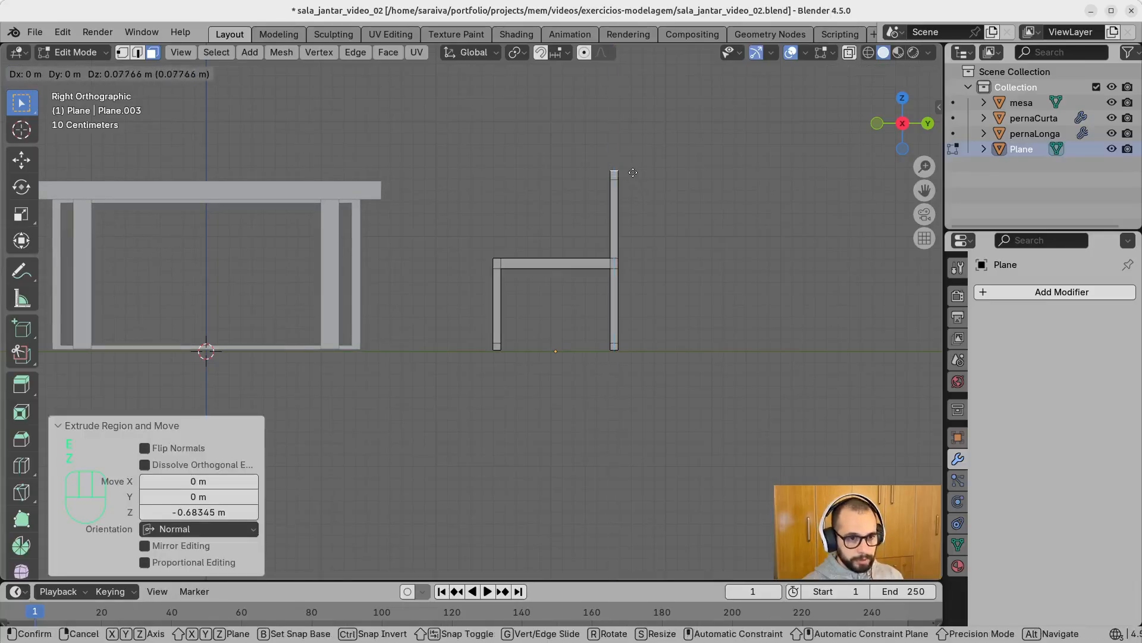
{"action": "key", "text": "z"}
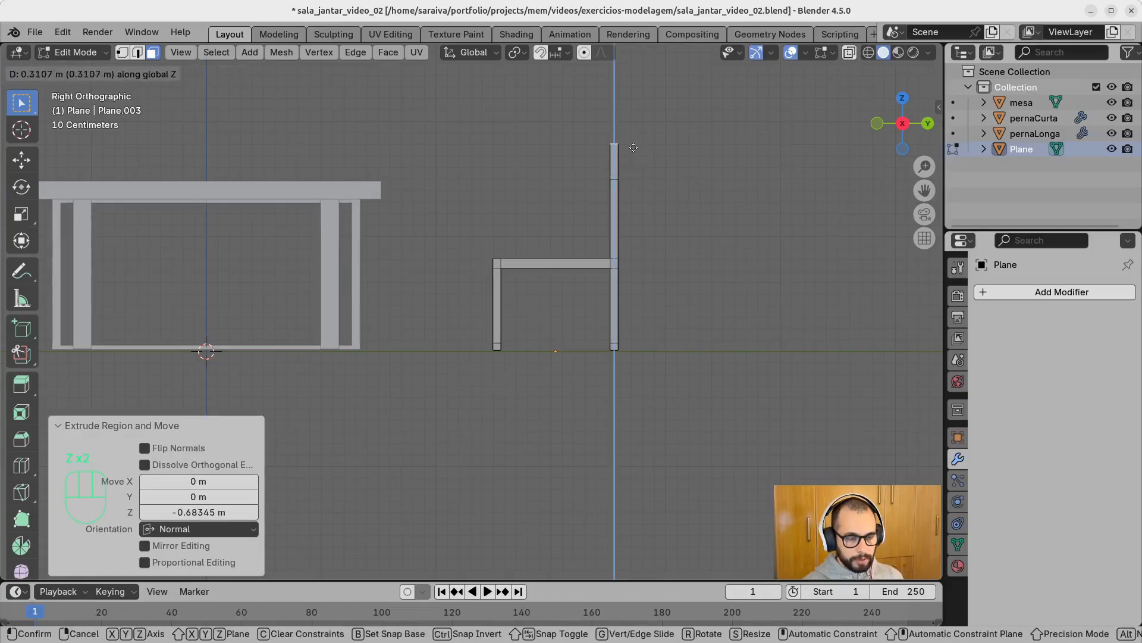
{"action": "left_click", "coordinate": [633, 147]}
Step: Bridge the facing inner faces of the posts' upper segments to form the backrest panel, and clear the selection
{"action": "middle_click_drag", "start_coordinate": [646, 146], "coordinate": [537, 232]}
{"action": "left_click", "coordinate": [339, 243], "text": "shift"}
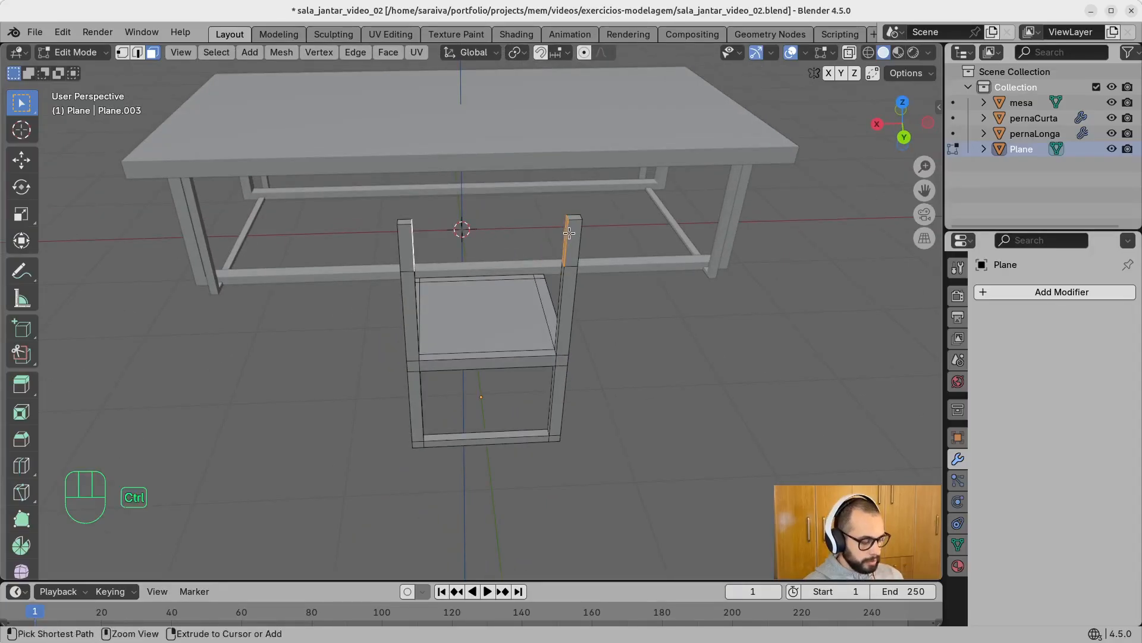
{"action": "key", "text": "ctrl+e"}
{"action": "left_click", "coordinate": [564, 234]}
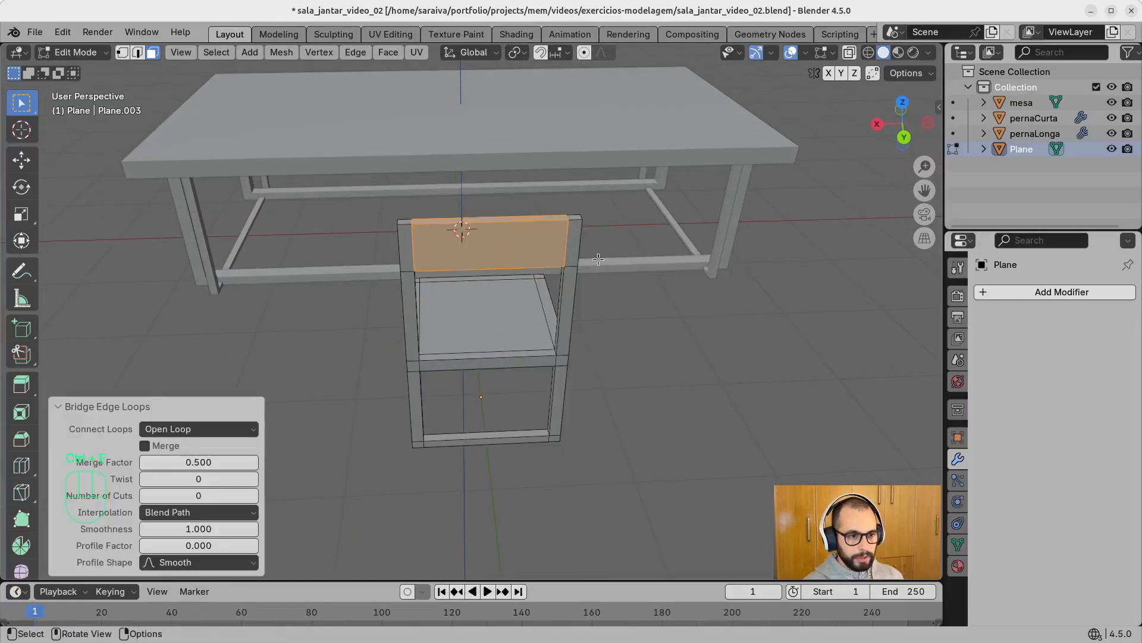
{"action": "left_click", "coordinate": [632, 253]}
Step: Return to Object Mode and move the chair about -1.56 m along the global X axis
{"action": "middle_click_drag", "start_coordinate": [632, 252], "coordinate": [543, 328]}
{"action": "key", "text": "Tab"}
{"action": "key", "text": "g"}
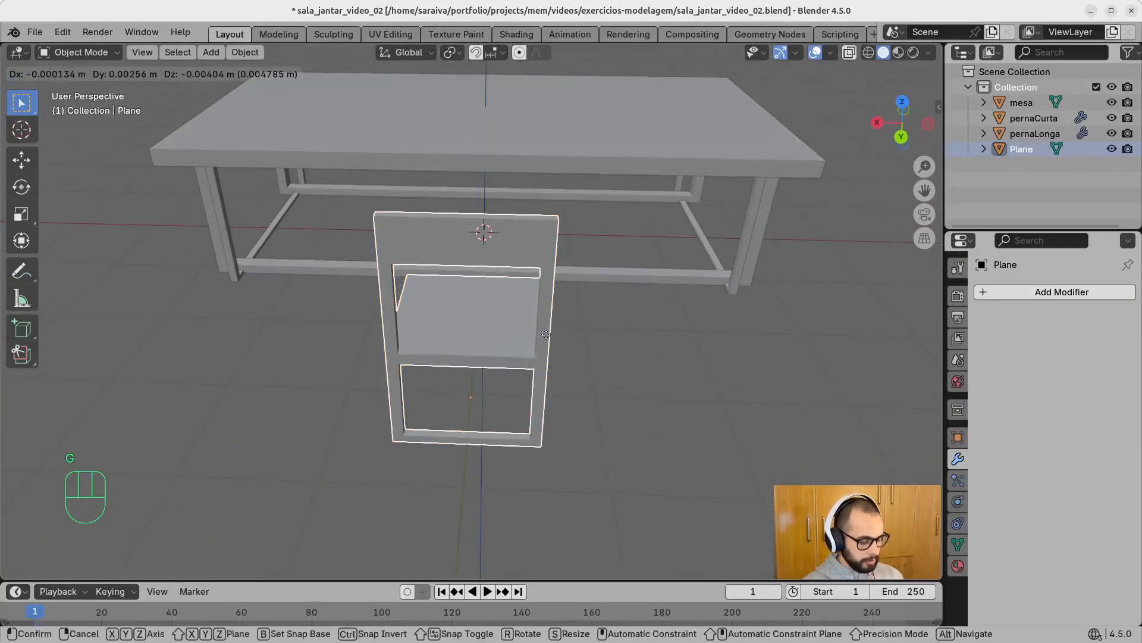
{"action": "key", "text": "x"}
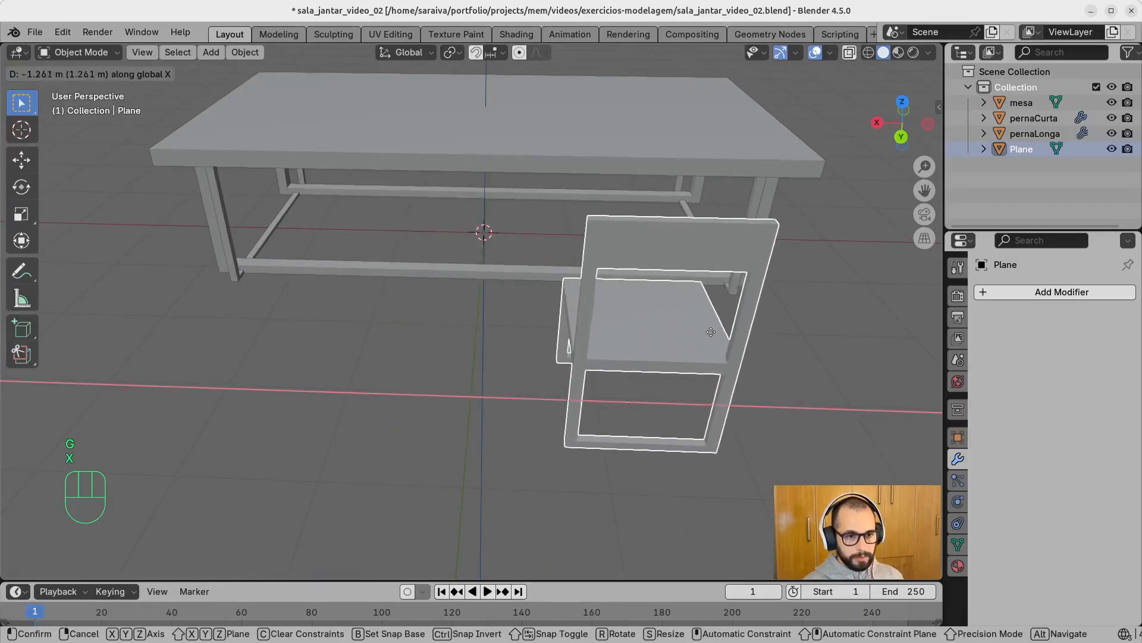
{"action": "left_click", "coordinate": [795, 251]}
Step: Move the chair about -1.85 m along the global Y axis so its seat sits partly under the tabletop
{"action": "middle_click_drag", "start_coordinate": [794, 251], "coordinate": [635, 286]}
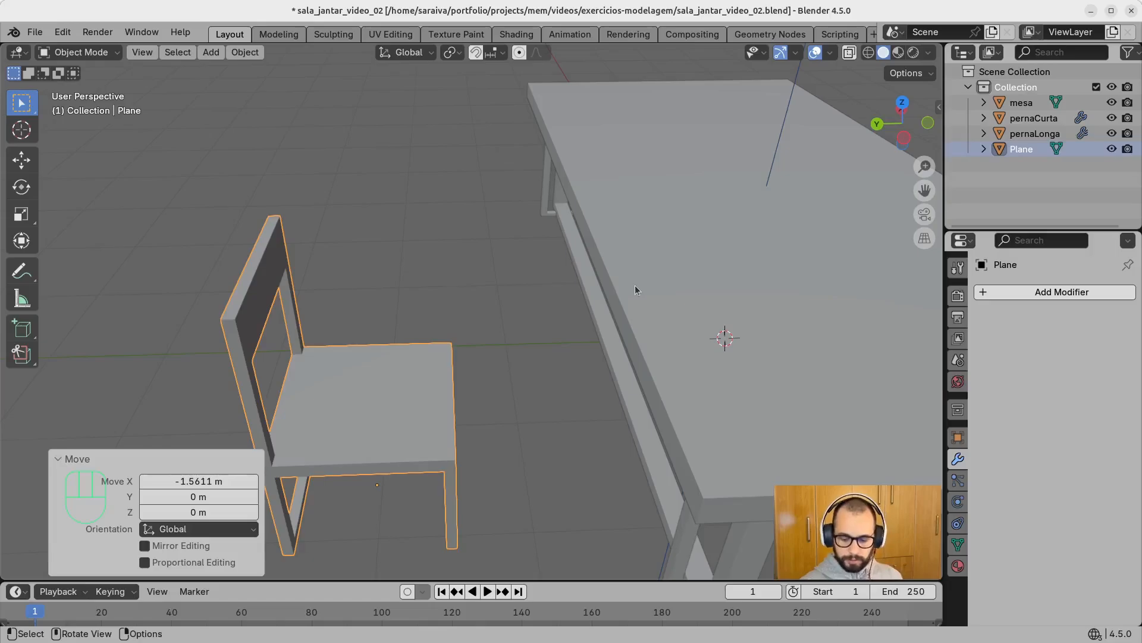
{"action": "key", "text": "KP_7"}
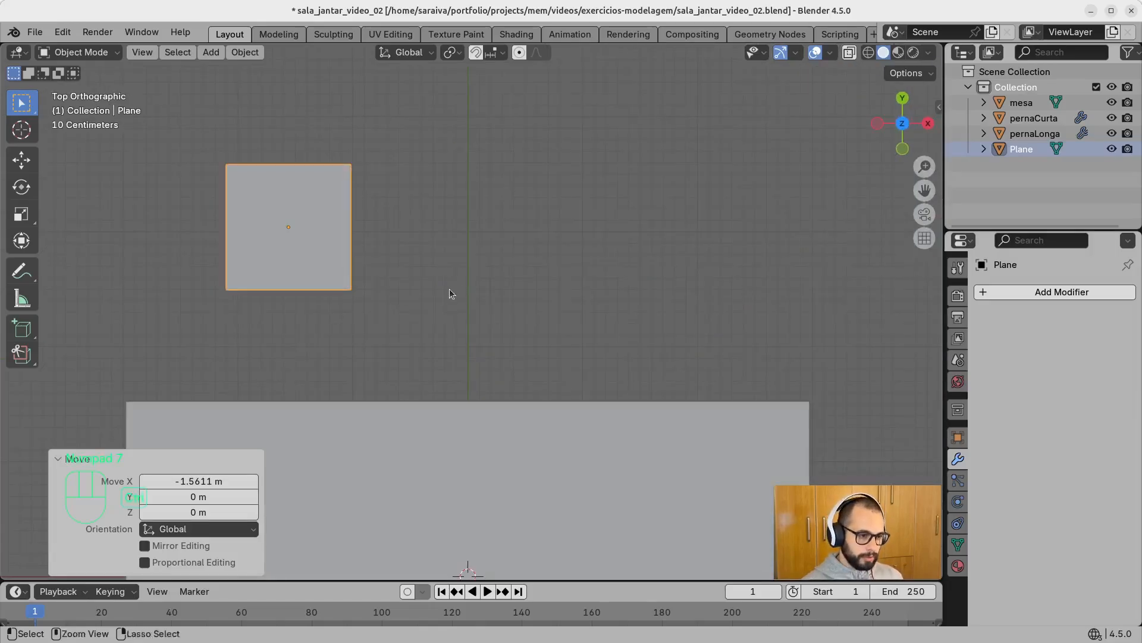
{"action": "scroll", "coordinate": [417, 321], "scroll_direction": "down", "scroll_amount": 2}
{"action": "middle_click_drag", "start_coordinate": [398, 359], "coordinate": [587, 321]}
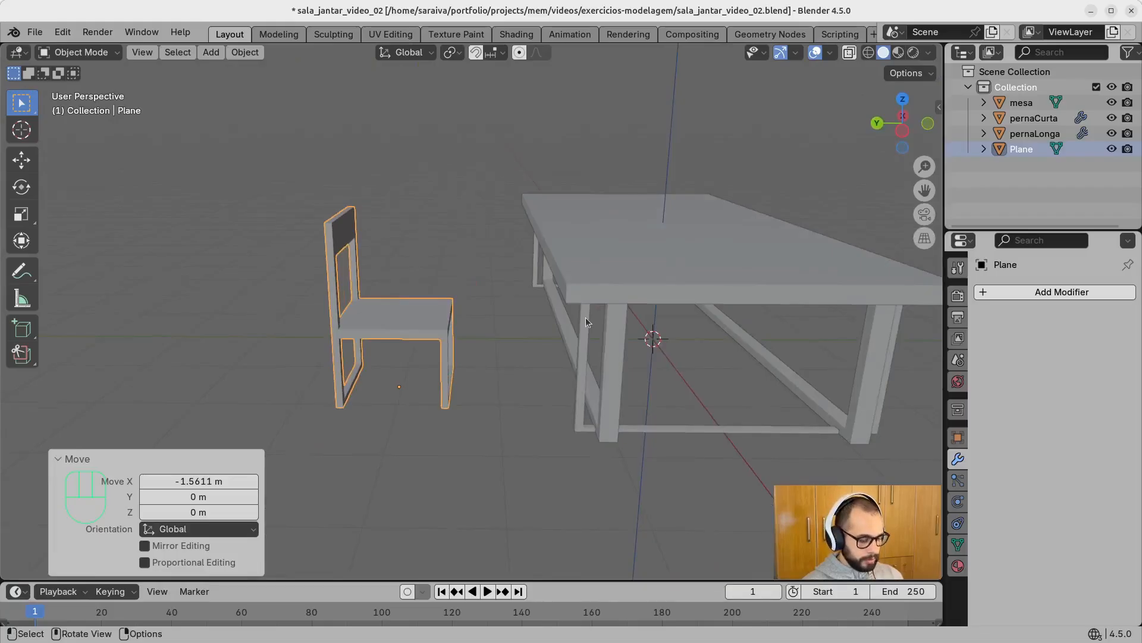
{"action": "key", "text": "g"}
{"action": "key", "text": "y"}
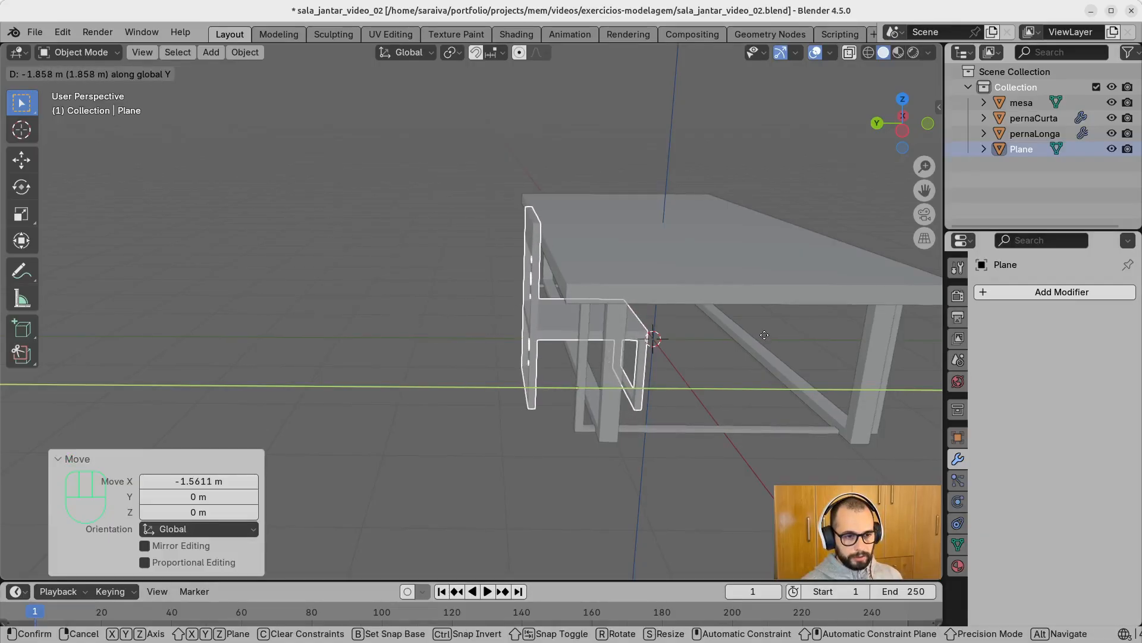
{"action": "left_click", "coordinate": [757, 335]}
Step: Add a Mirror modifier to the chair, using mesa as the mirror object
{"action": "middle_click_drag", "start_coordinate": [749, 334], "coordinate": [716, 349]}
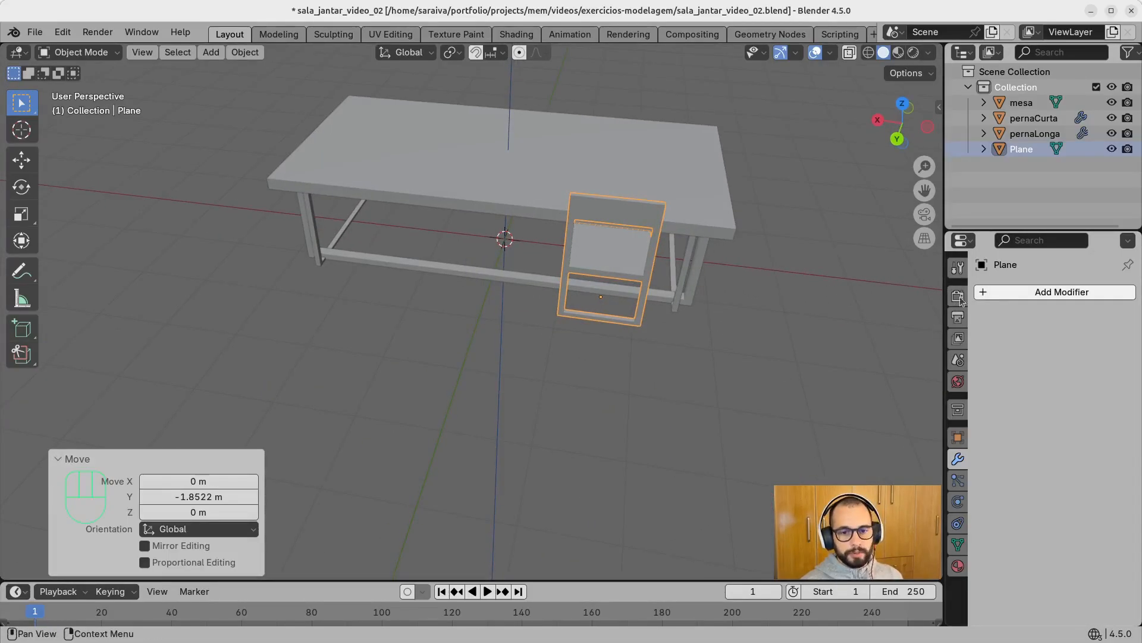
{"action": "left_click", "coordinate": [830, 331]}
{"action": "left_click", "coordinate": [638, 213]}
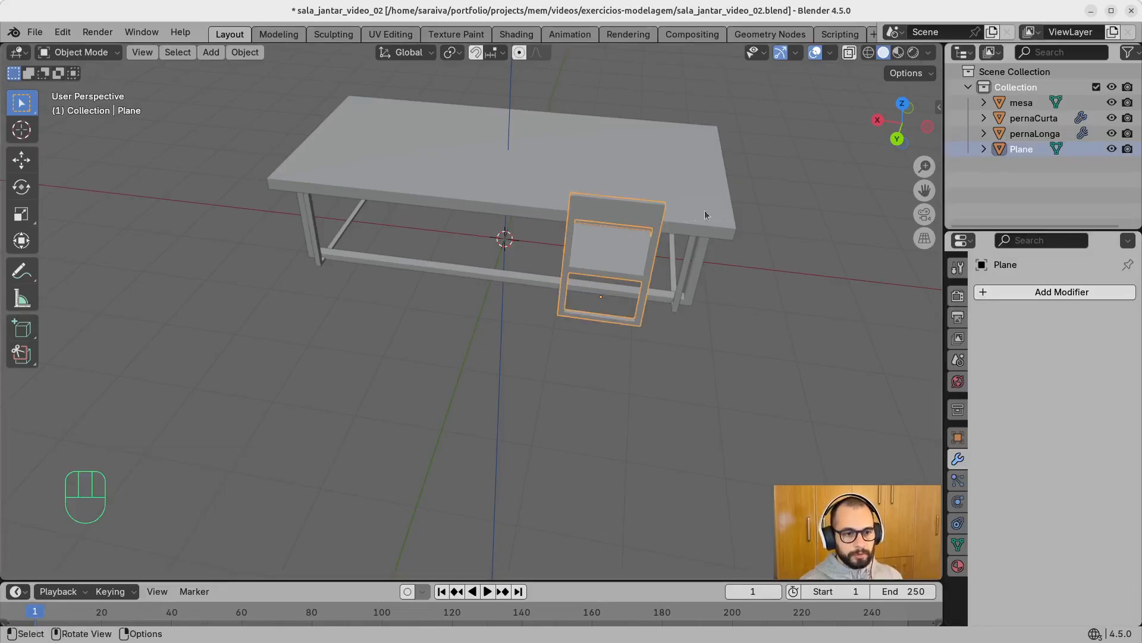
{"action": "left_click", "coordinate": [1005, 291]}
{"action": "mouse_move", "coordinate": [976, 291]}
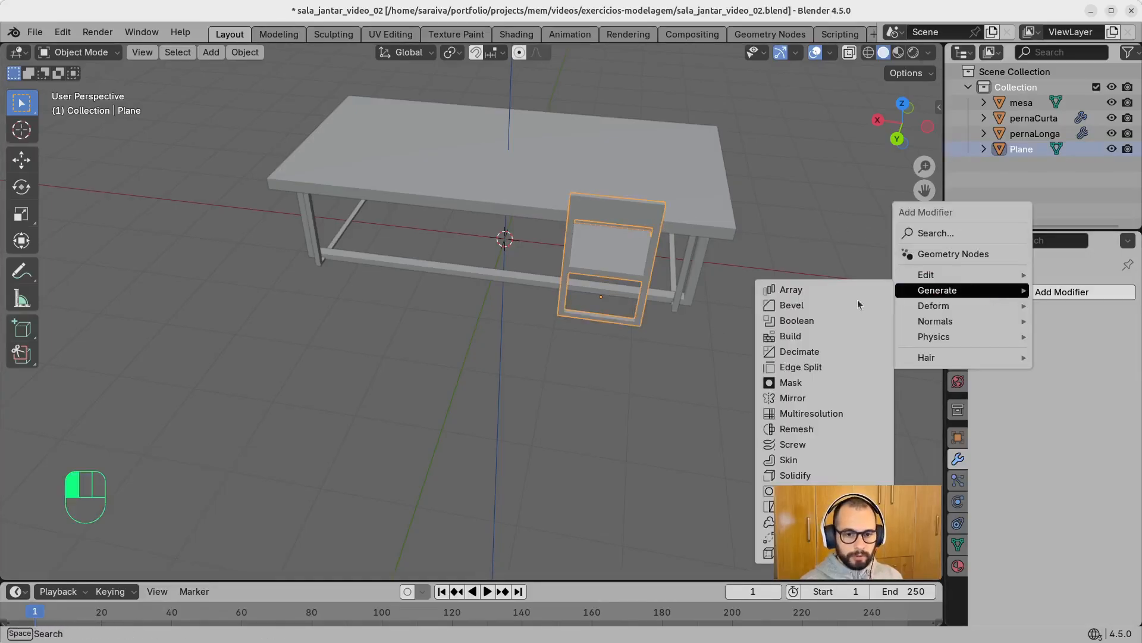
{"action": "left_click", "coordinate": [805, 398]}
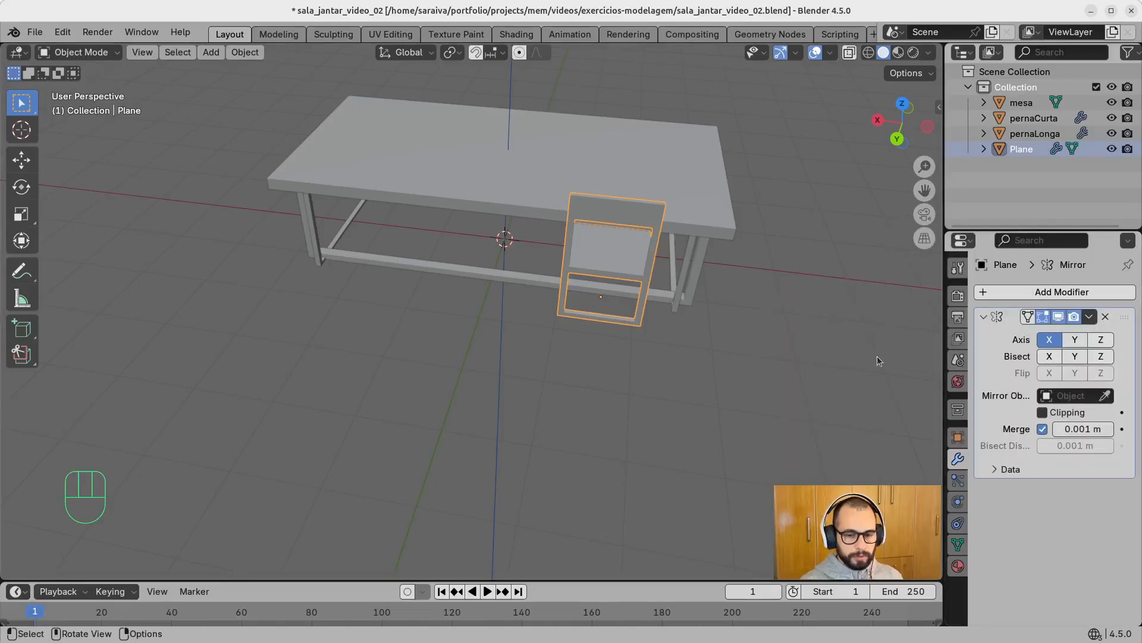
{"action": "left_click", "coordinate": [1071, 395]}
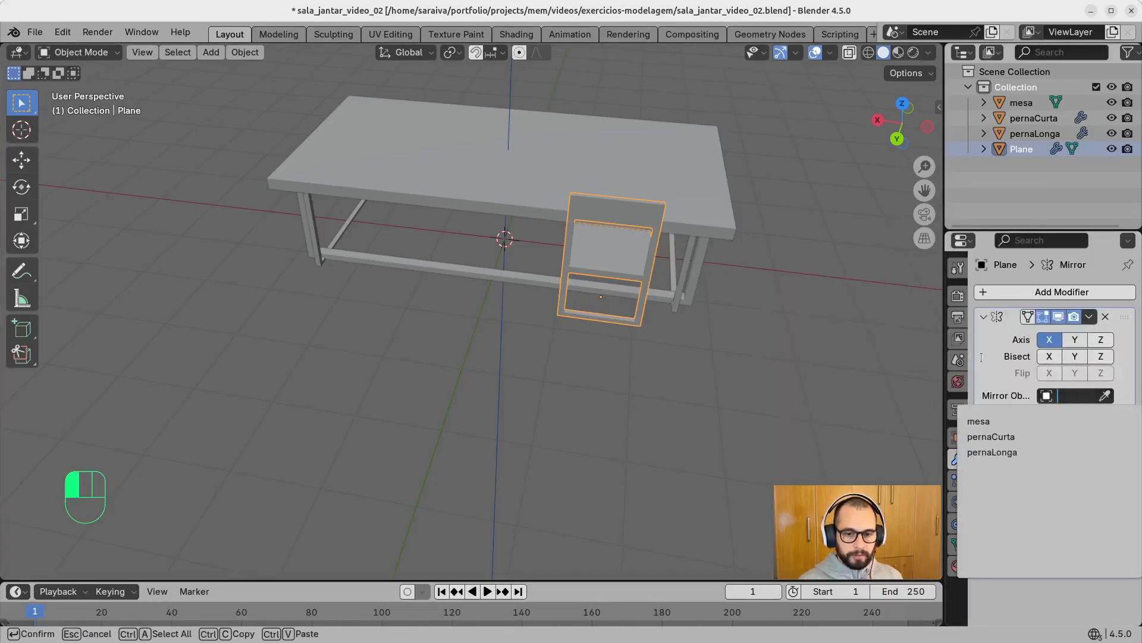
{"action": "left_click", "coordinate": [976, 420]}
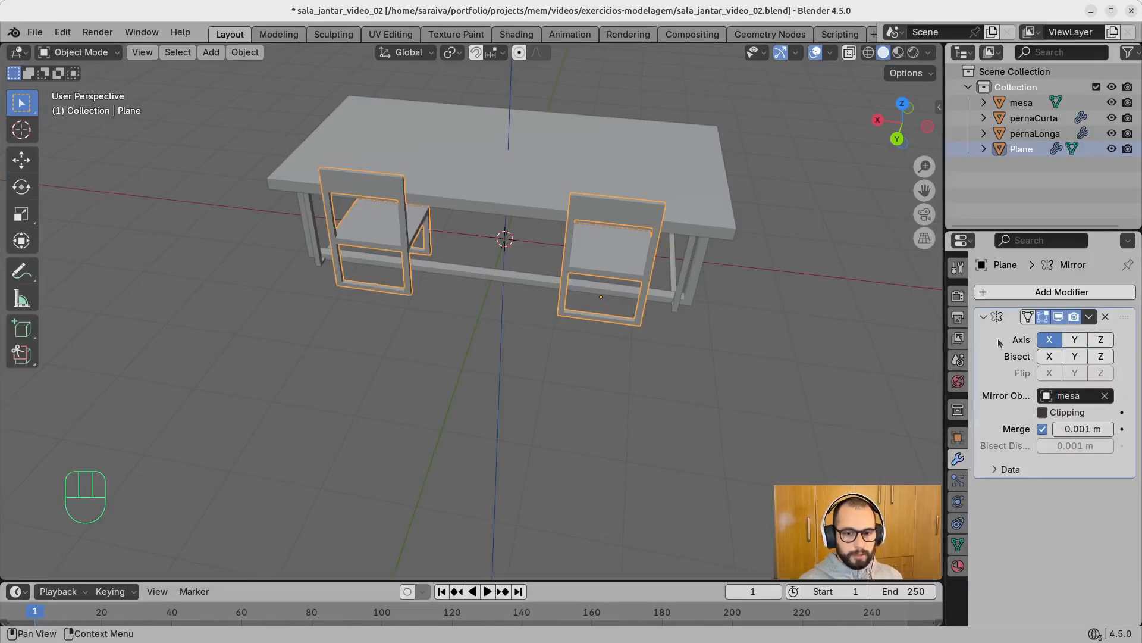
Step: Enable mirroring on the Y axis as well, so chairs stand along both long sides of the table
{"action": "middle_click_drag", "start_coordinate": [847, 359], "coordinate": [676, 328]}
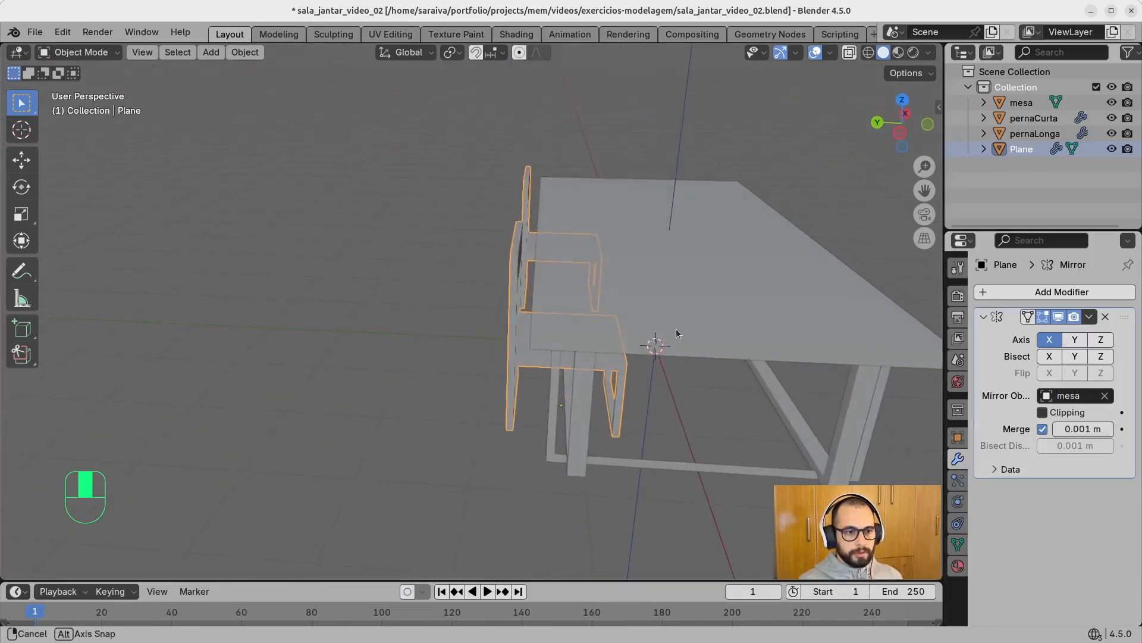
{"action": "middle_click_drag", "start_coordinate": [794, 316], "coordinate": [714, 387], "text": "ctrl"}
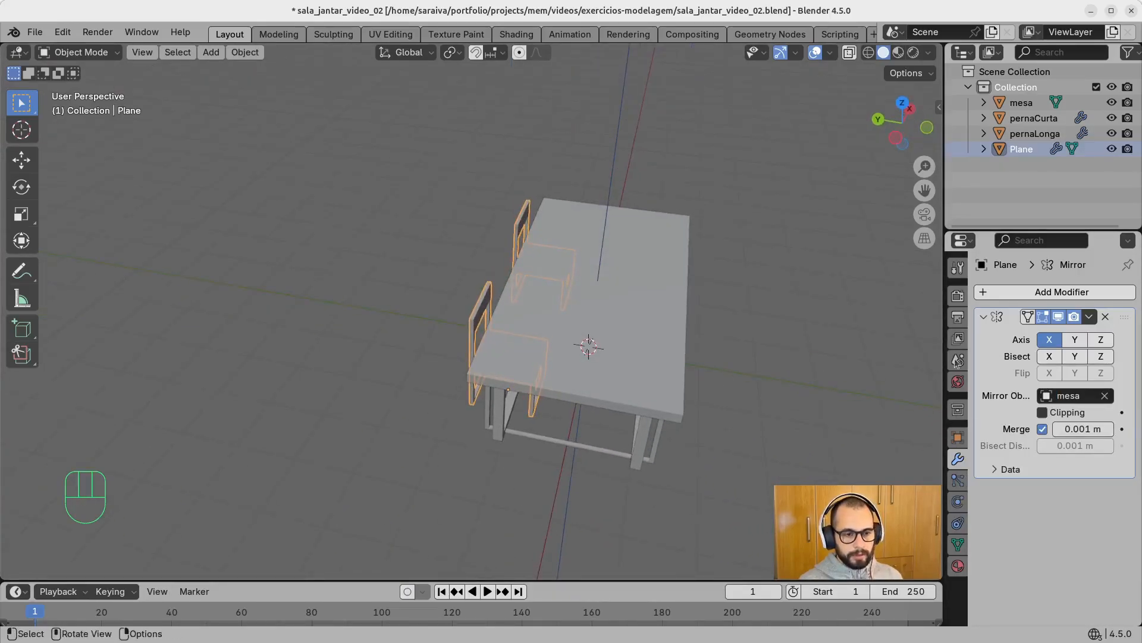
{"action": "left_click", "coordinate": [1075, 339]}
{"action": "middle_click_drag", "start_coordinate": [808, 383], "coordinate": [758, 373]}
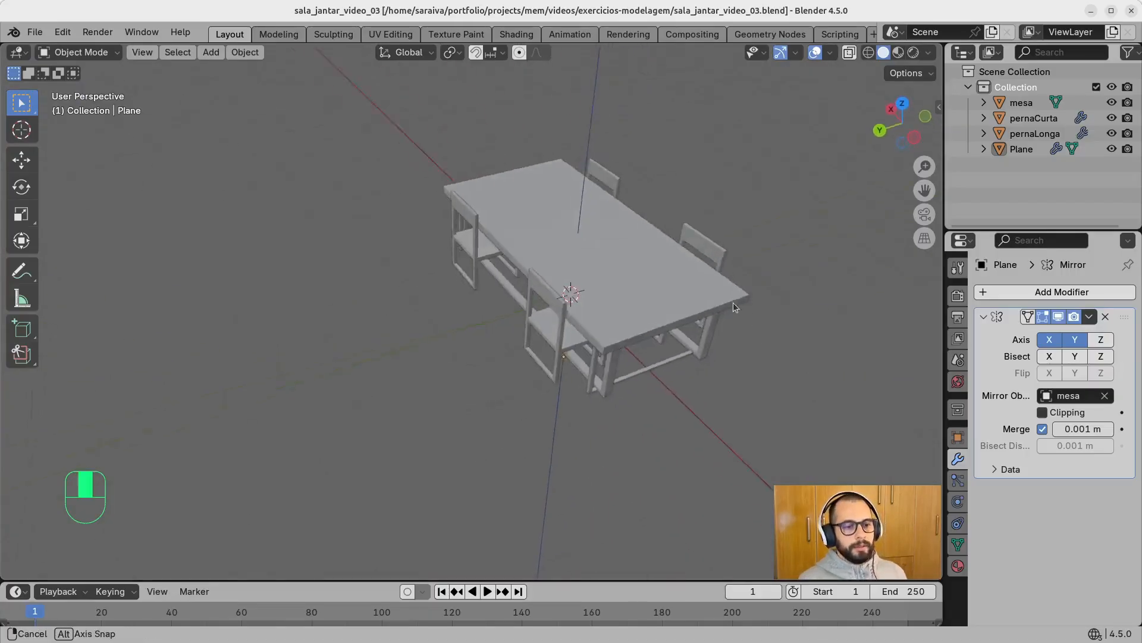
{"action": "middle_click_drag", "start_coordinate": [733, 303], "coordinate": [701, 209]}
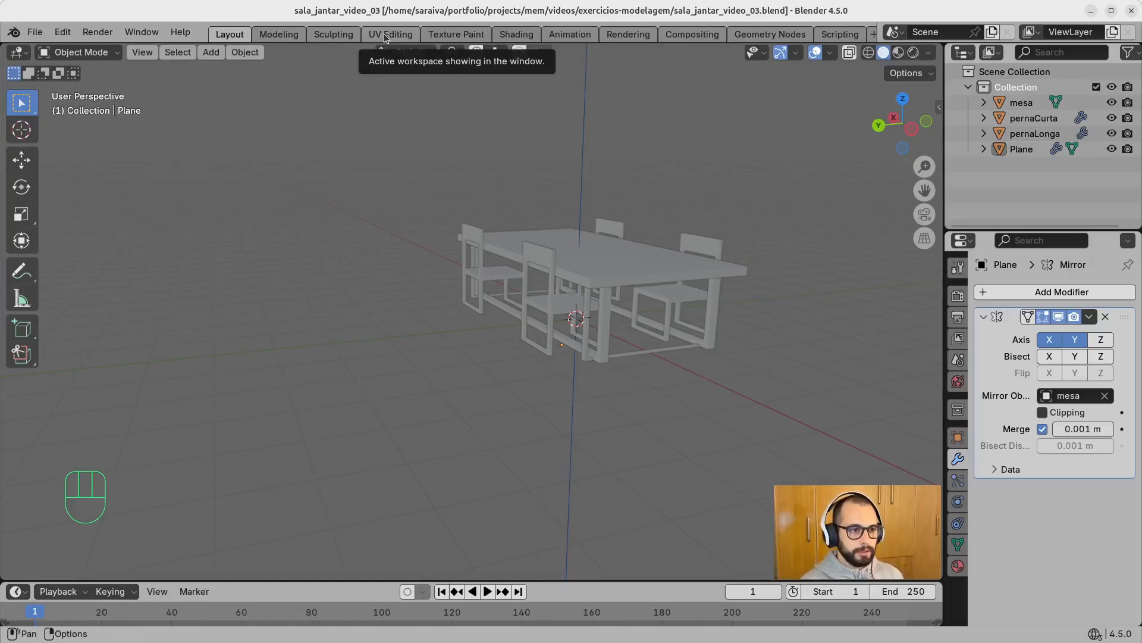
Step: Switch to the Shading workspace and create a new material named tampaCinza on the tabletop
{"action": "left_click", "coordinate": [507, 35]}
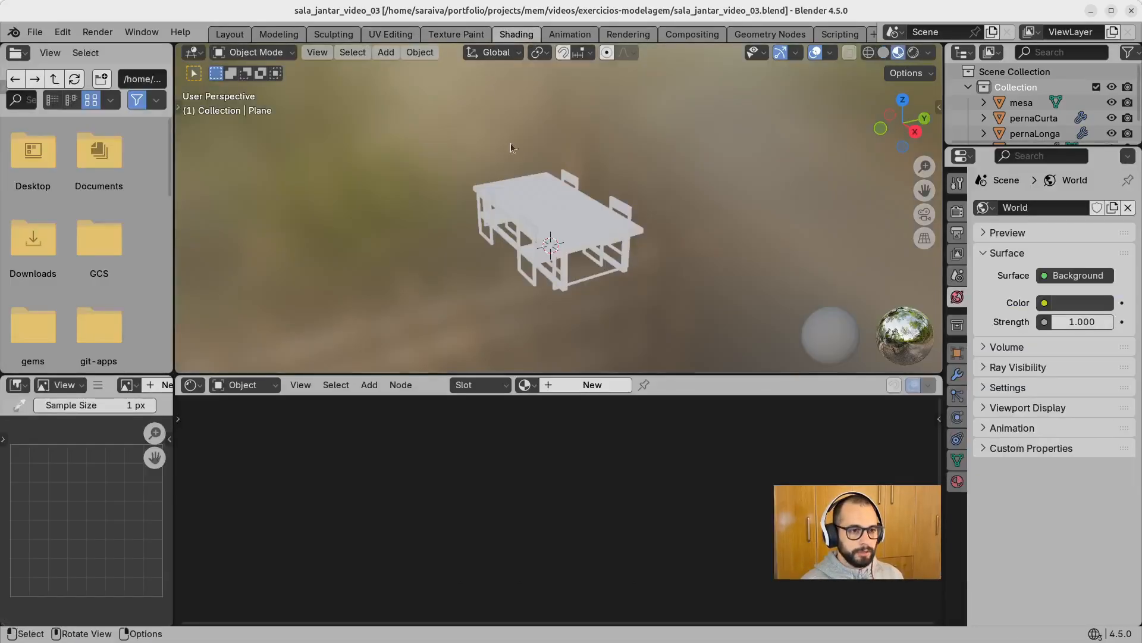
{"action": "middle_click_drag", "start_coordinate": [601, 270], "coordinate": [656, 237], "text": "ctrl"}
{"action": "left_click", "coordinate": [605, 252]}
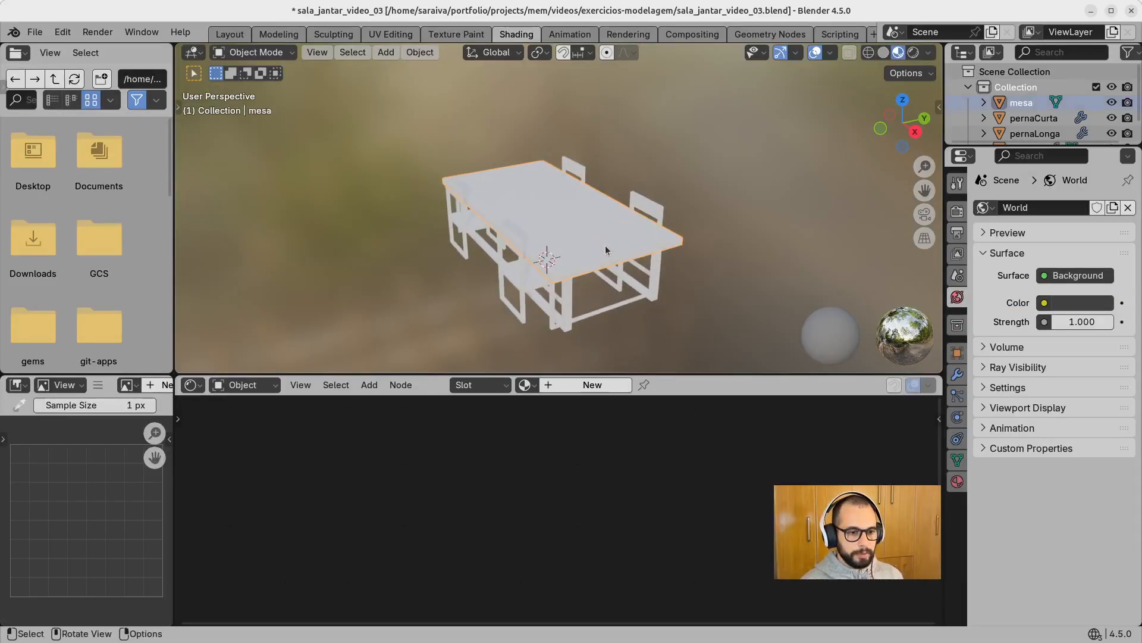
{"action": "left_click", "coordinate": [572, 387]}
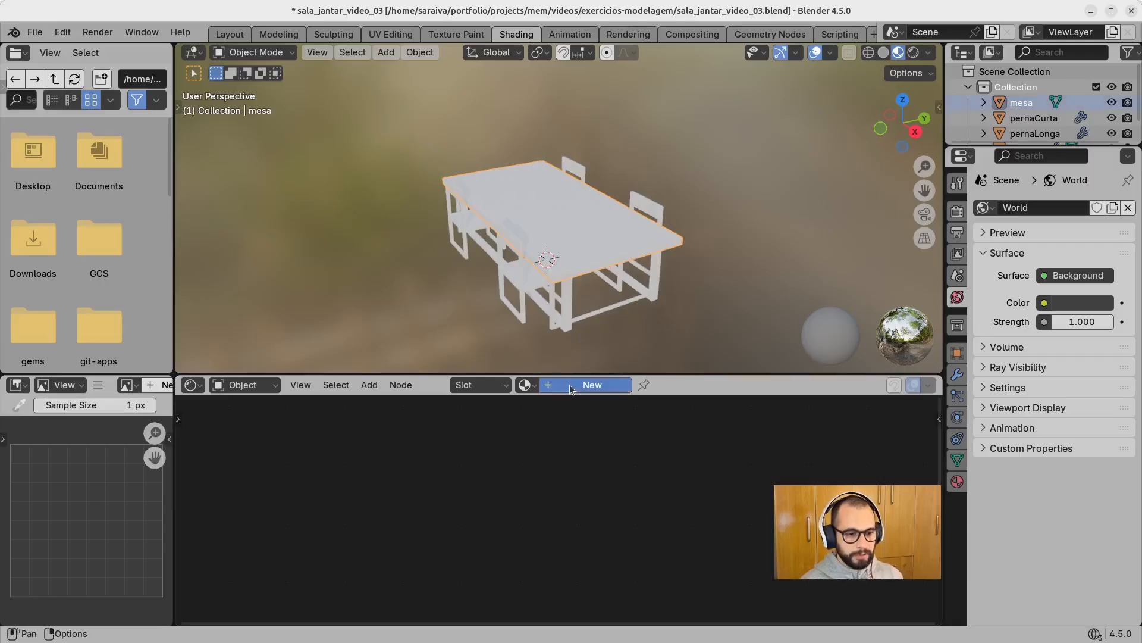
{"action": "left_click", "coordinate": [619, 381]}
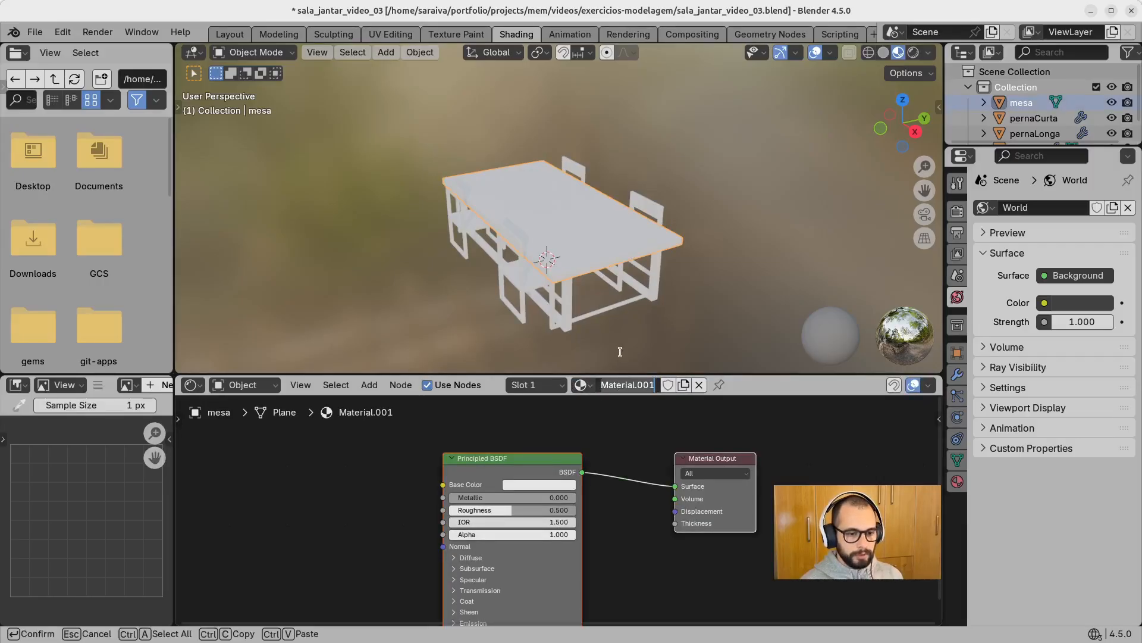
{"action": "type", "text": "tampaCinza"}
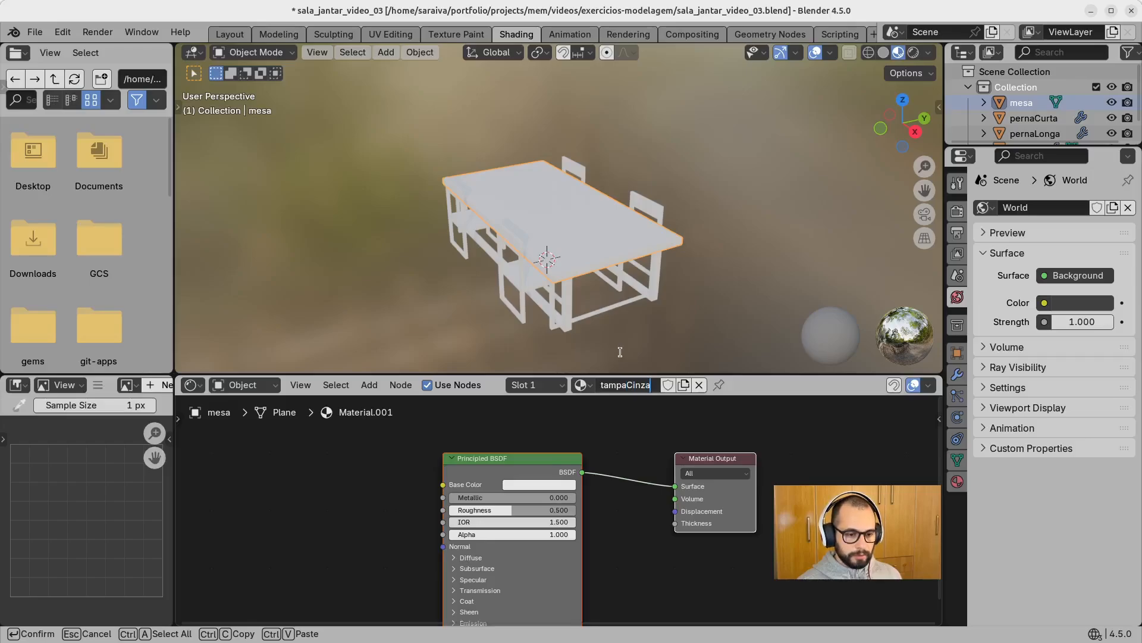
{"action": "key", "text": "Return"}
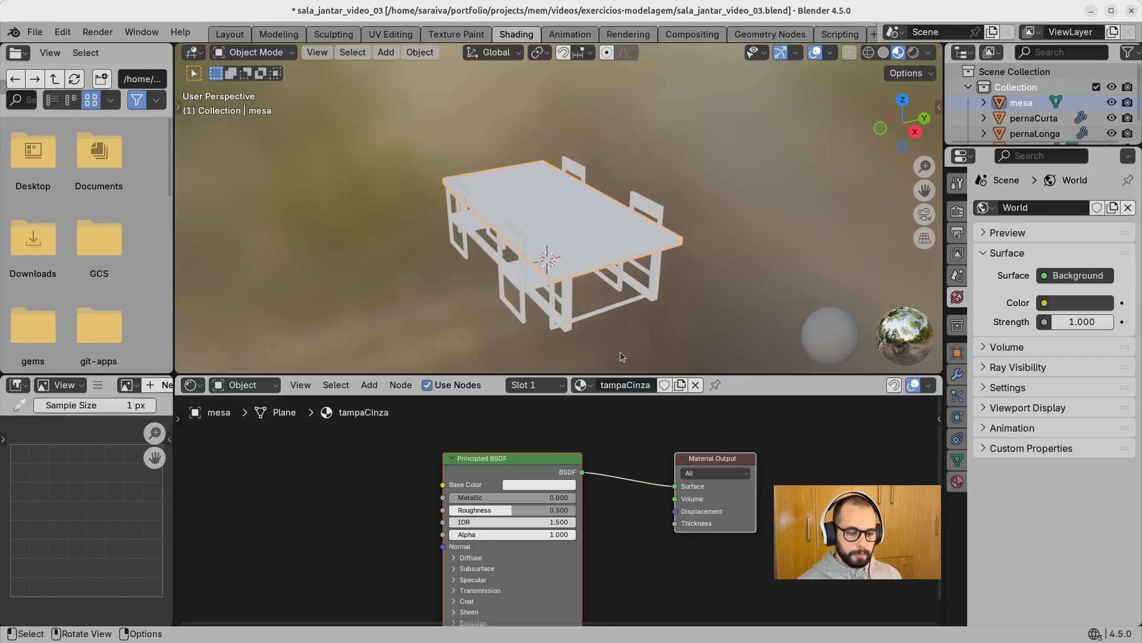
Step: Give the tampaCinza material a dark grey base color, a roughness of about 0.116 and an alpha of about 0.531
{"action": "left_click", "coordinate": [548, 483]}
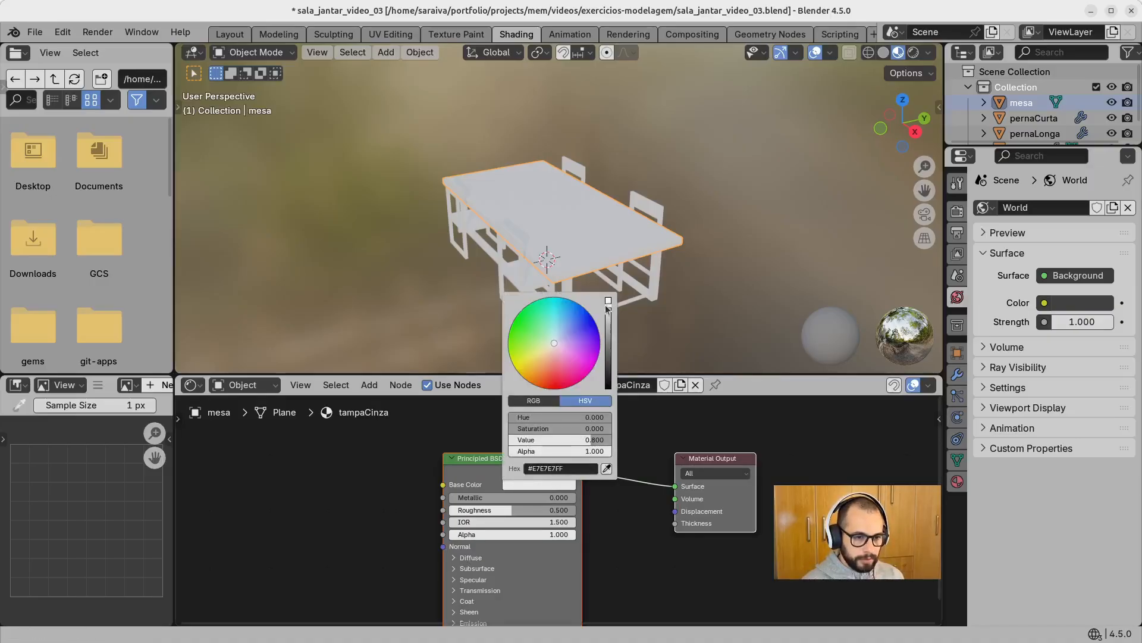
{"action": "left_click_drag", "start_coordinate": [607, 307], "coordinate": [618, 376]}
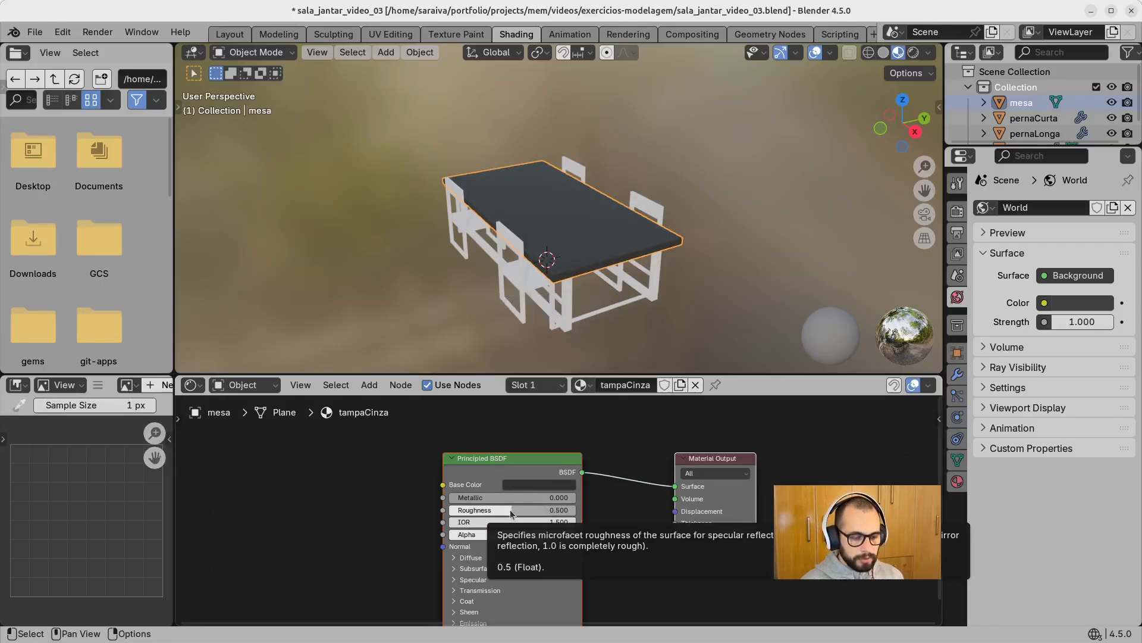
{"action": "left_click_drag", "start_coordinate": [509, 508], "coordinate": [461, 510]}
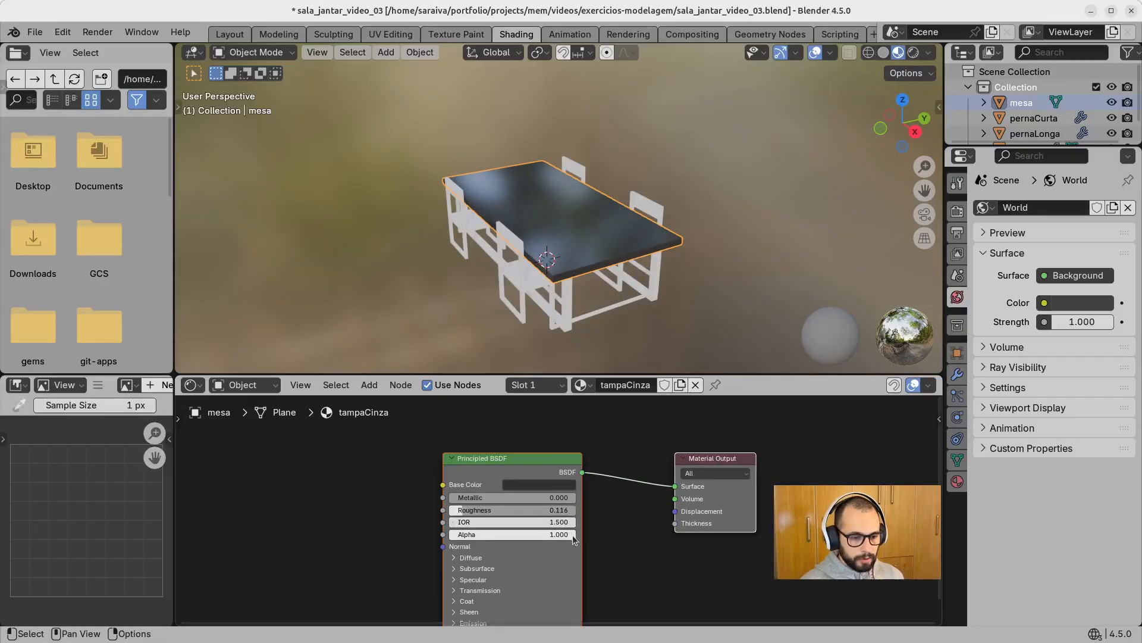
{"action": "left_click_drag", "start_coordinate": [573, 535], "coordinate": [508, 534]}
{"action": "left_click", "coordinate": [616, 324]}
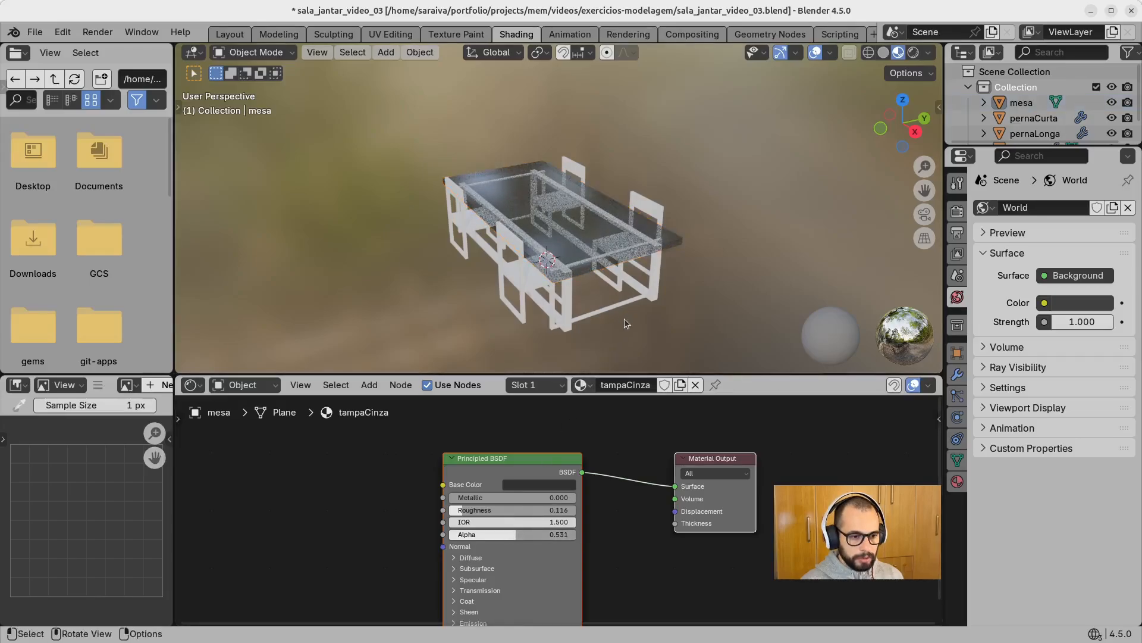
{"action": "mouse_move", "coordinate": [624, 319]}
{"action": "middle_mouse_down"}
{"action": "mouse_move", "coordinate": [594, 356]}
{"action": "mouse_move", "coordinate": [646, 316]}
{"action": "mouse_move", "coordinate": [622, 296]}
{"action": "mouse_move", "coordinate": [608, 310]}
{"action": "middle_mouse_up"}
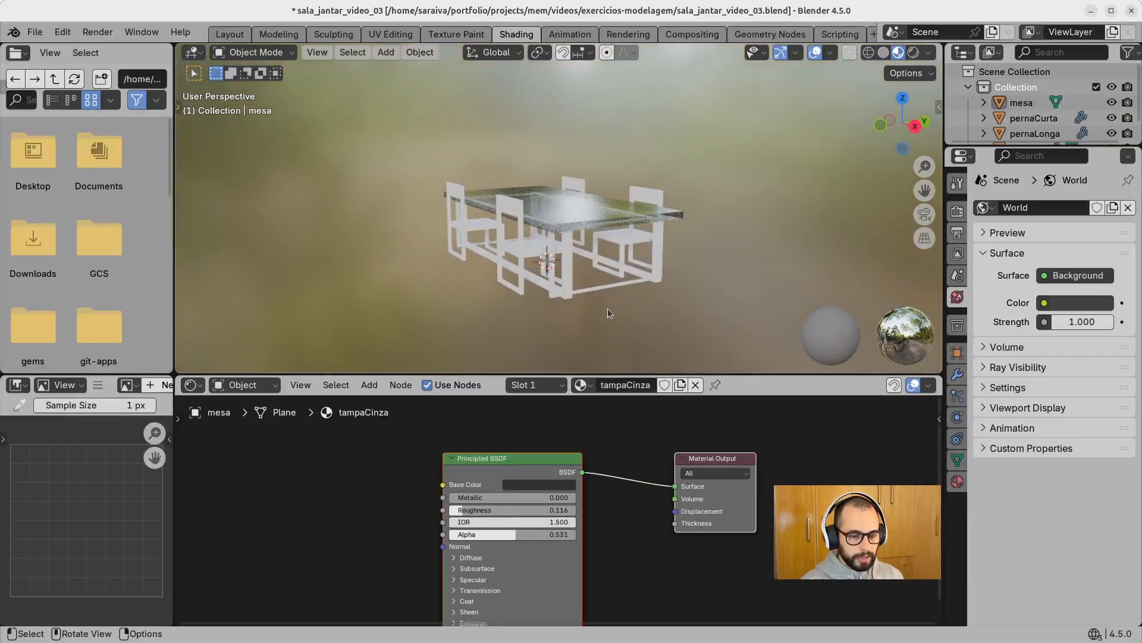
Step: Create a new material named pernaLongaPreto on the pernaLonga table legs
{"action": "left_click", "coordinate": [570, 287]}
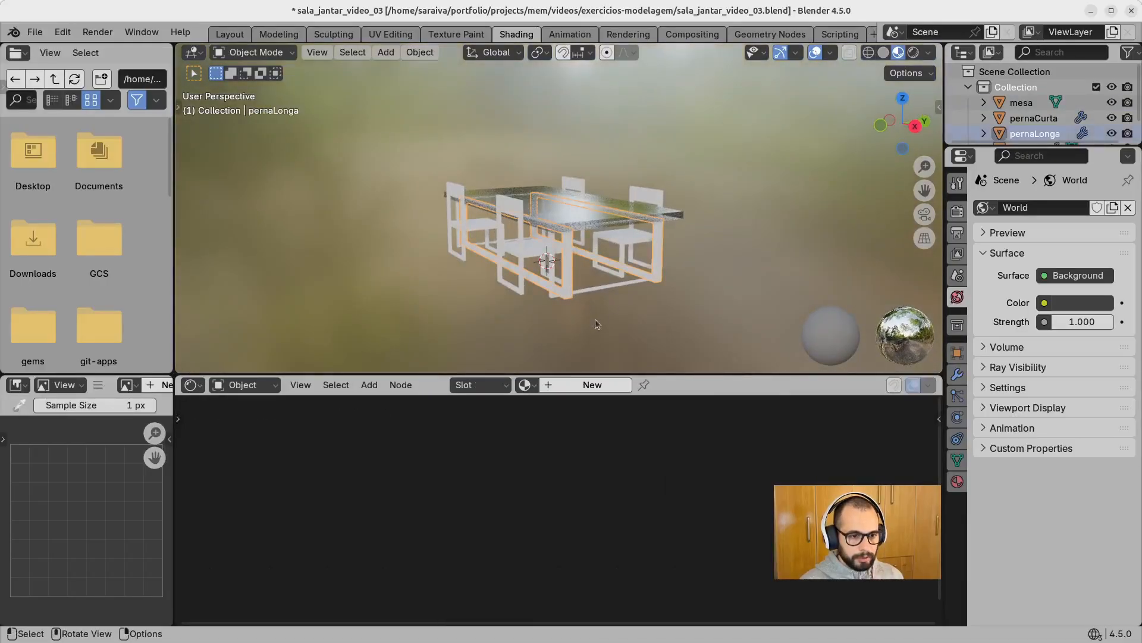
{"action": "left_click", "coordinate": [582, 390]}
{"action": "left_click", "coordinate": [616, 384]}
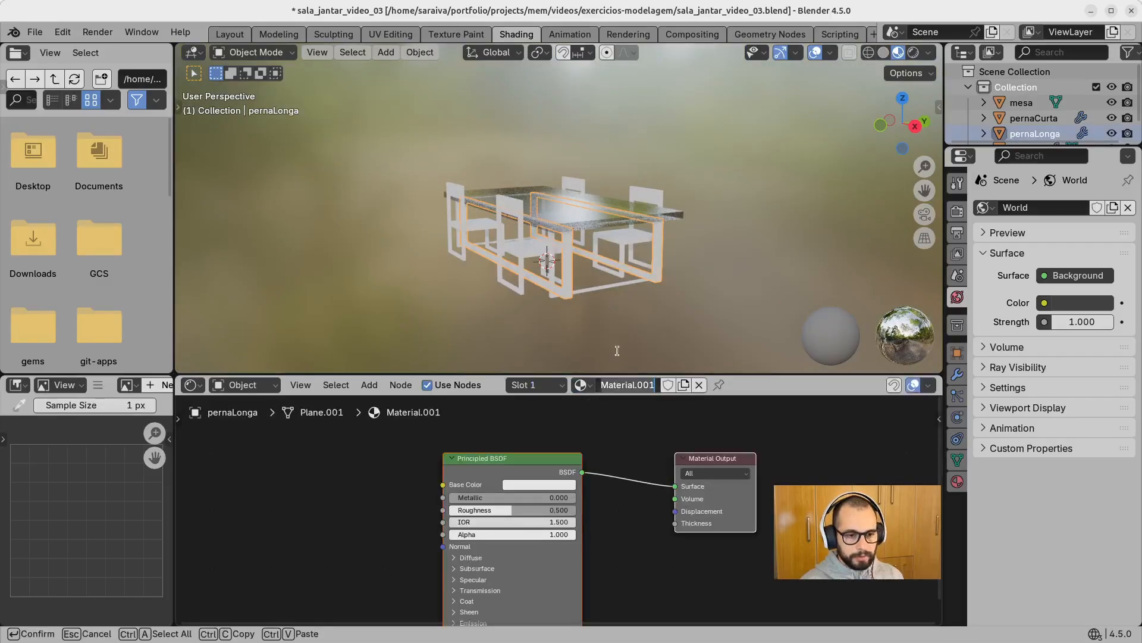
{"action": "key", "text": "BackSpace"}
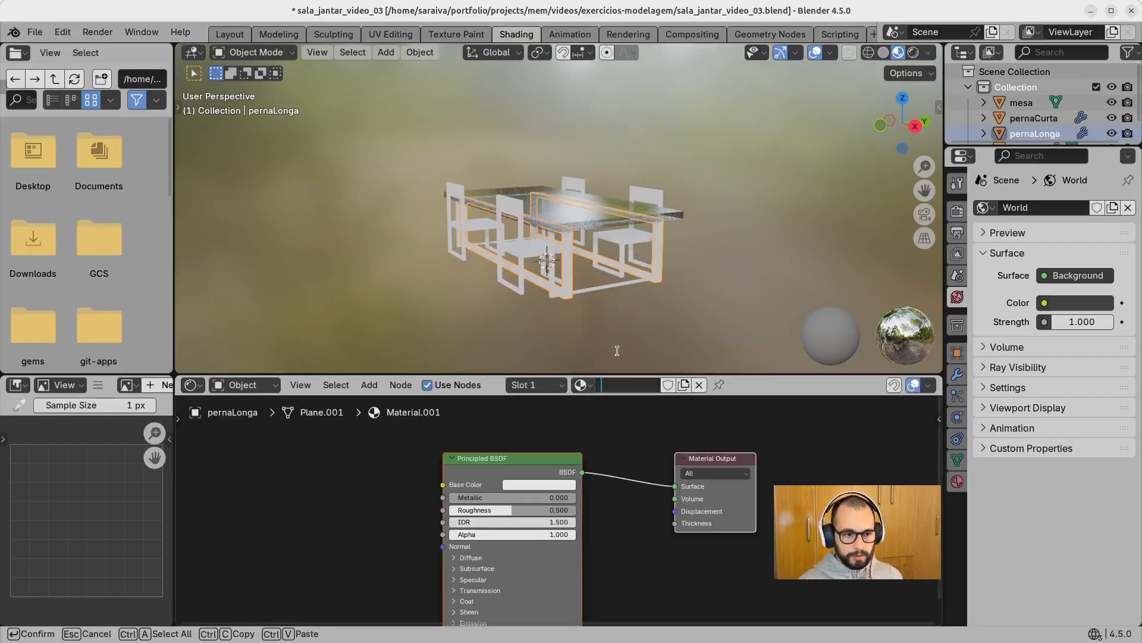
{"action": "type", "text": "pernaLon"}
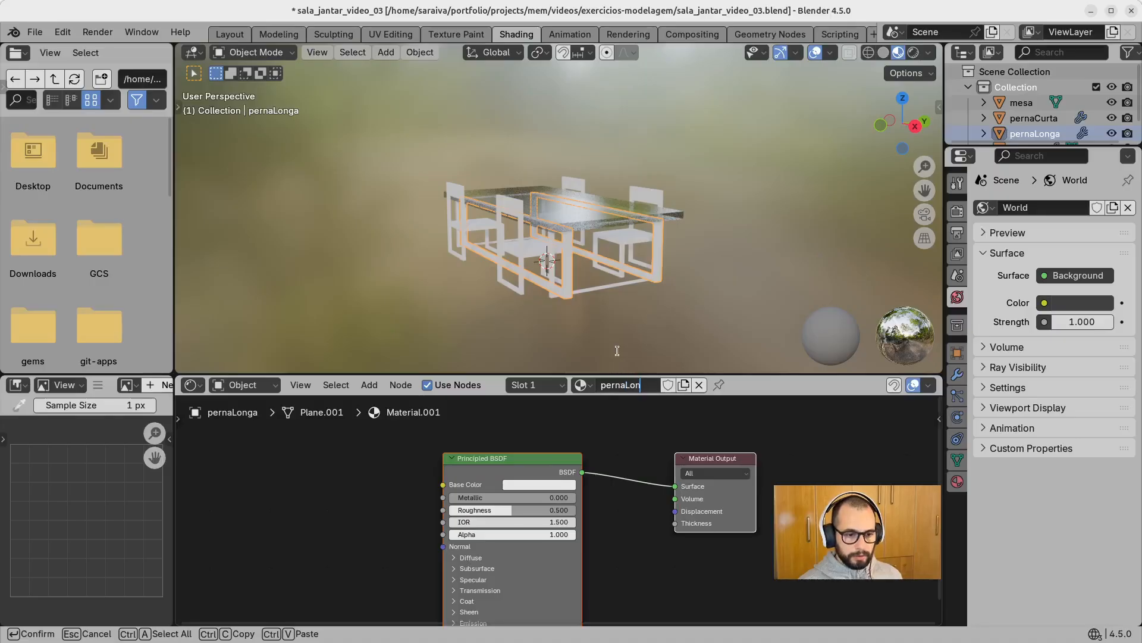
{"action": "type", "text": "gaP"}
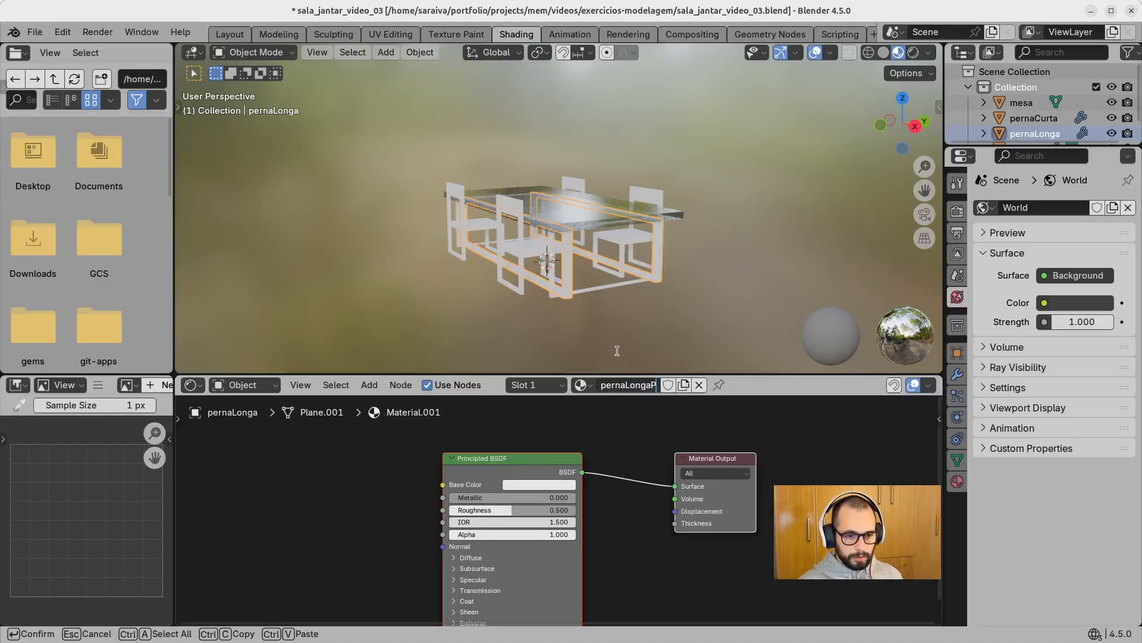
{"action": "type", "text": "reto"}
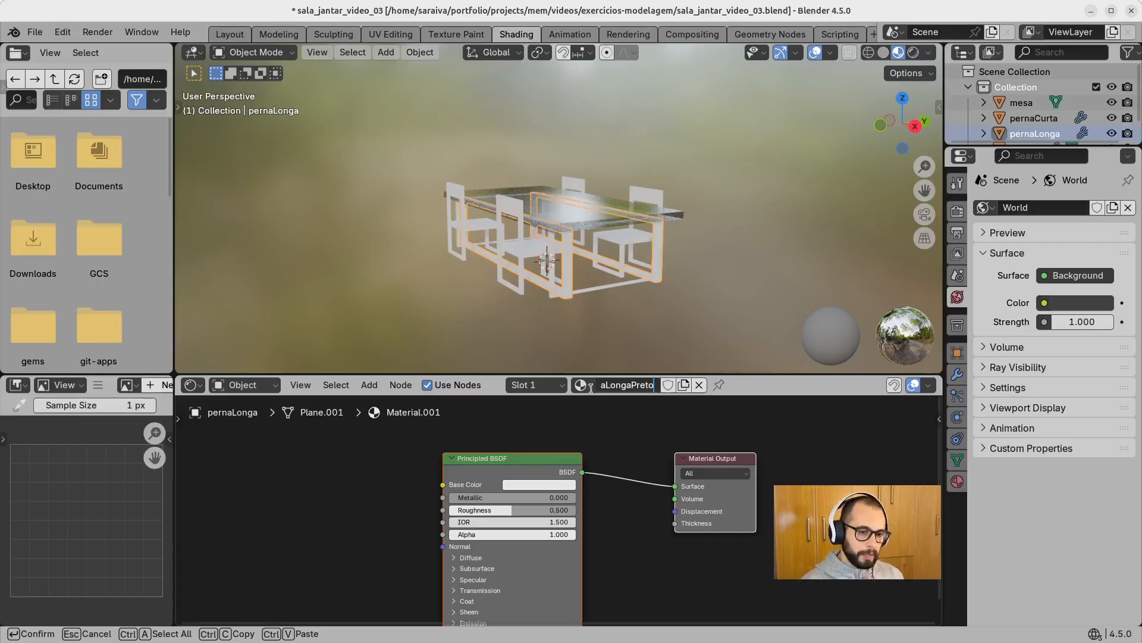
{"action": "key", "text": "Return"}
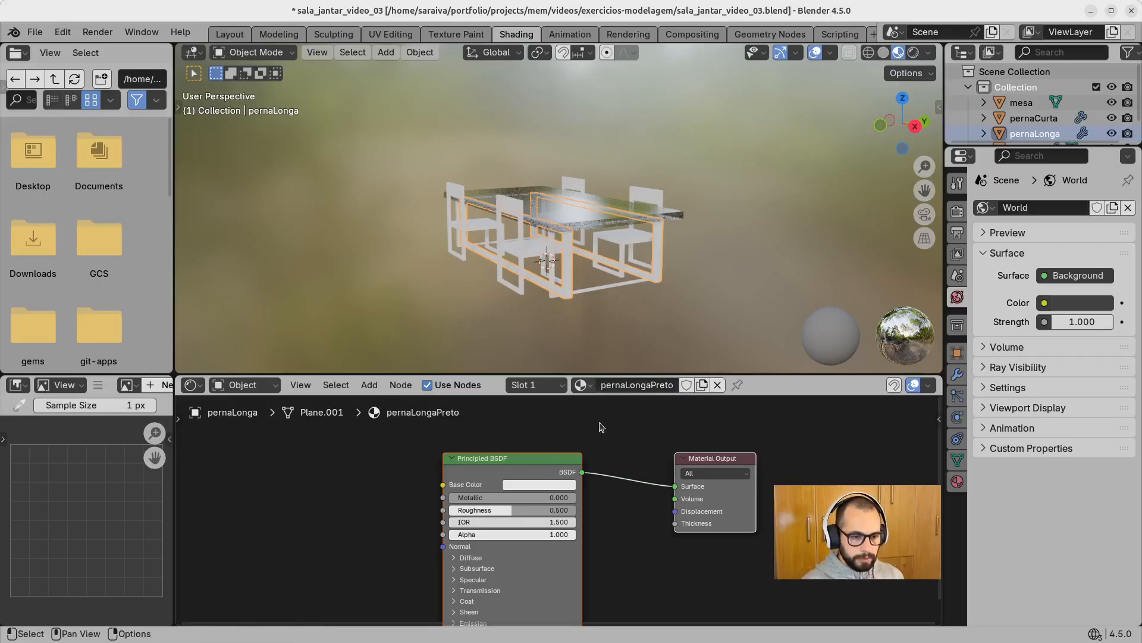
Step: Give the pernaLongaPreto material a near-black base color and a metallic value of about 0.265, and clear the selection
{"action": "left_click", "coordinate": [546, 486]}
{"action": "left_click_drag", "start_coordinate": [609, 309], "coordinate": [610, 383]}
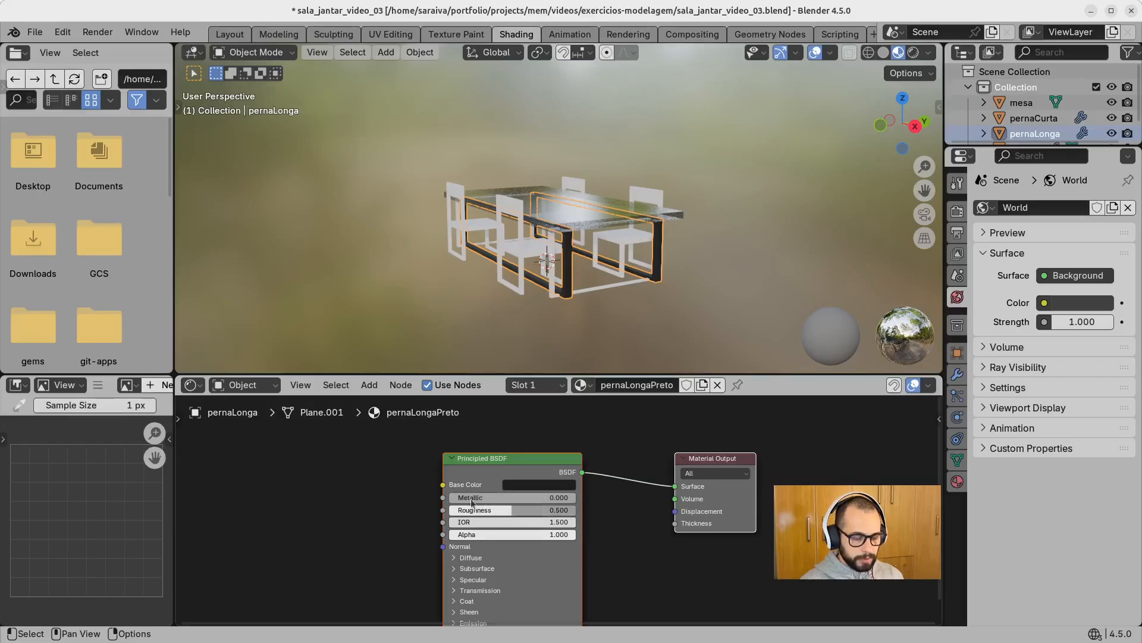
{"action": "left_click_drag", "start_coordinate": [471, 502], "coordinate": [492, 506]}
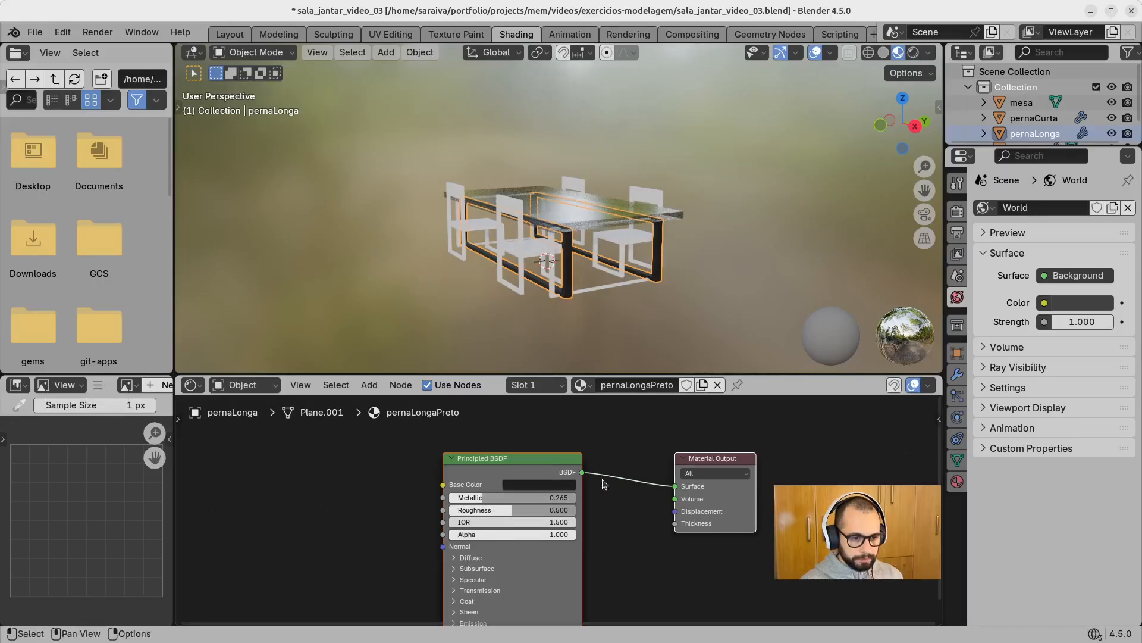
{"action": "left_click", "coordinate": [681, 251]}
Step: Assign the existing pernaLongaPreto material to the pernaCurta table legs and clear the selection
{"action": "middle_click_drag", "start_coordinate": [681, 251], "coordinate": [613, 310]}
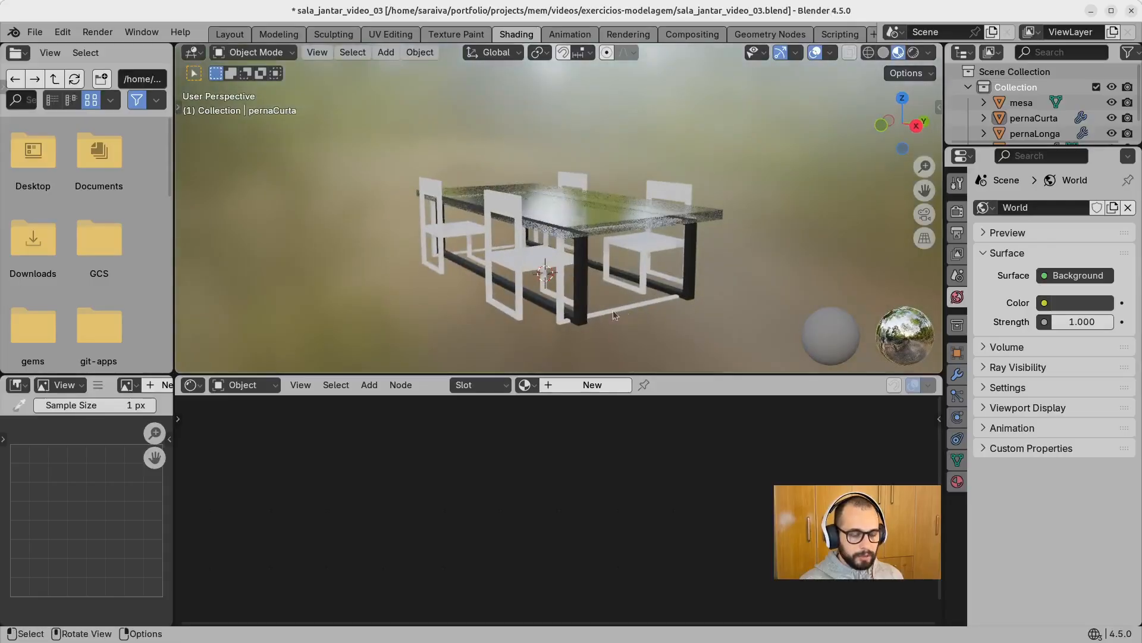
{"action": "left_click", "coordinate": [563, 315]}
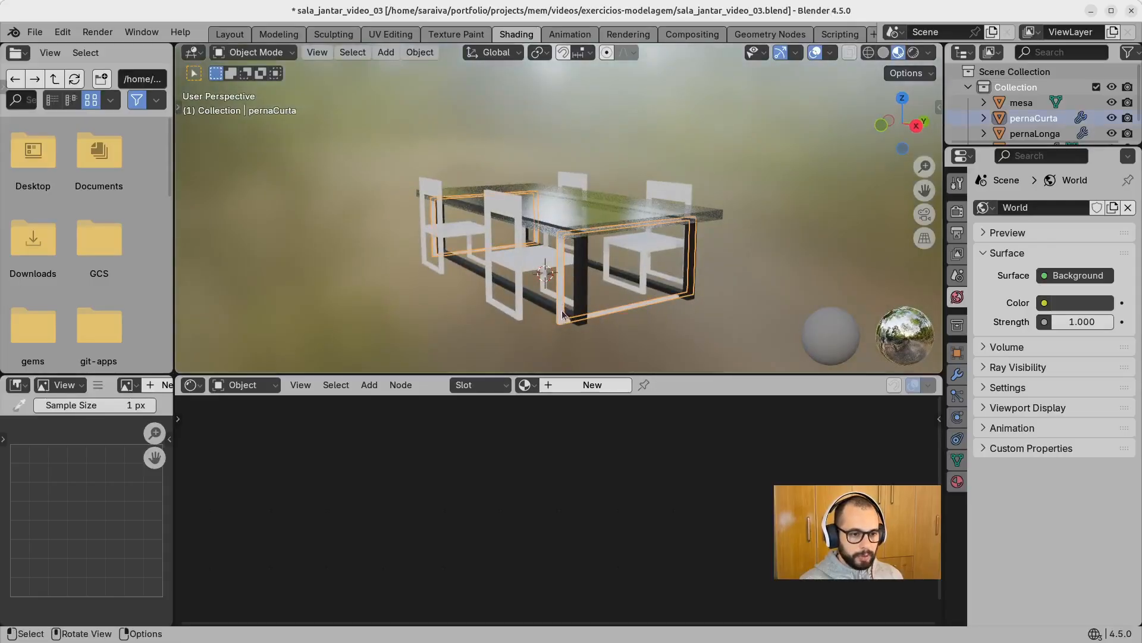
{"action": "left_click", "coordinate": [526, 385]}
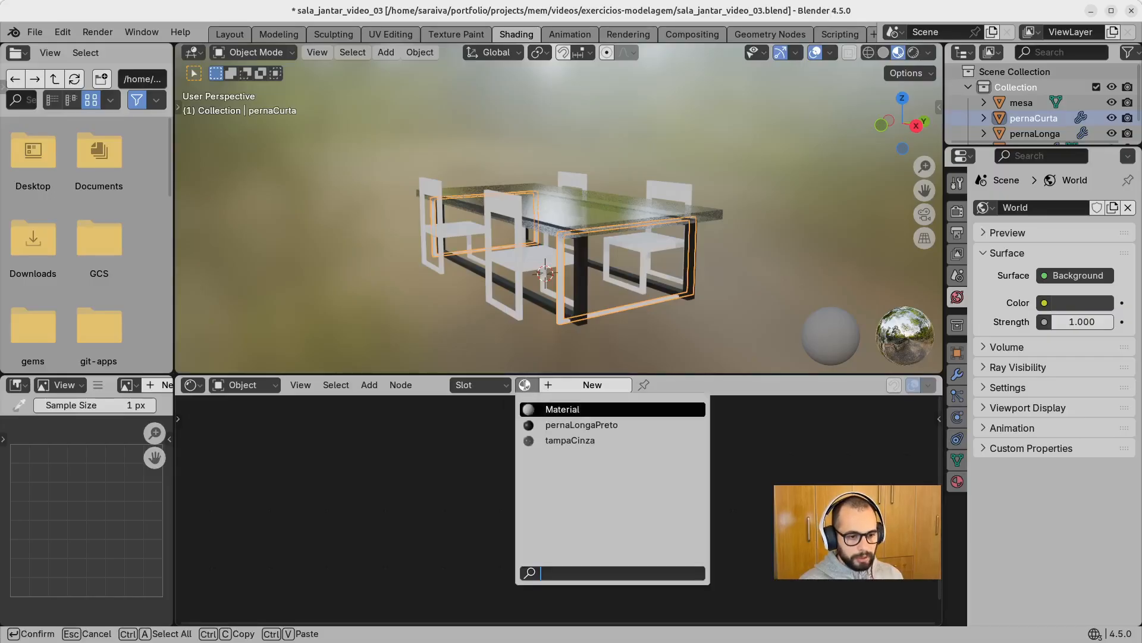
{"action": "left_click", "coordinate": [549, 424]}
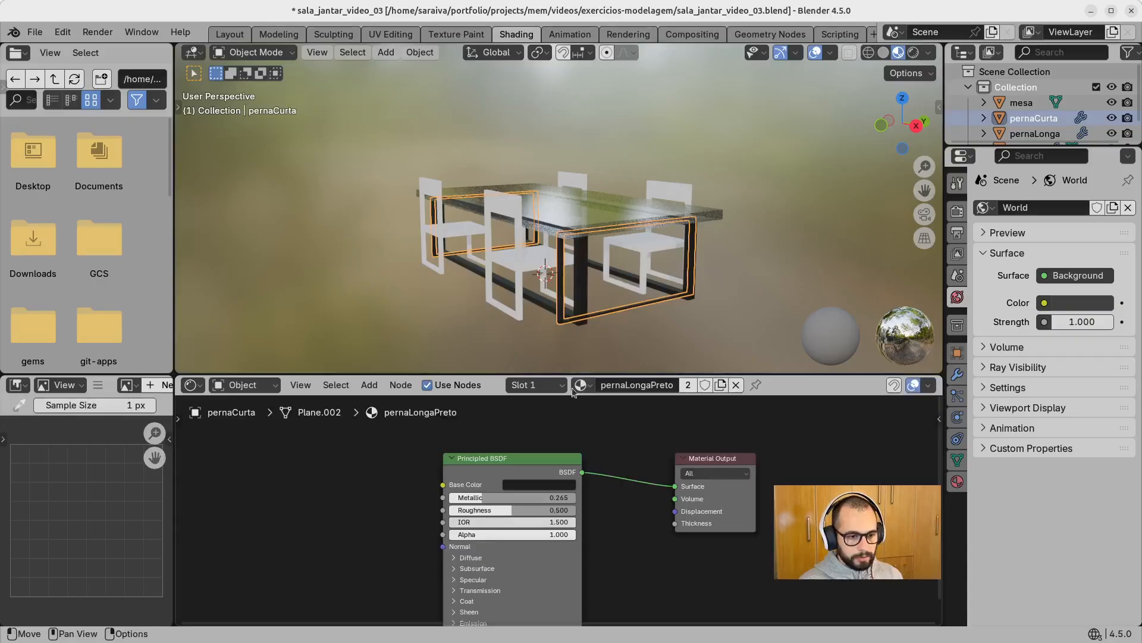
{"action": "left_click", "coordinate": [596, 344]}
{"action": "middle_click_drag", "start_coordinate": [597, 344], "coordinate": [616, 305]}
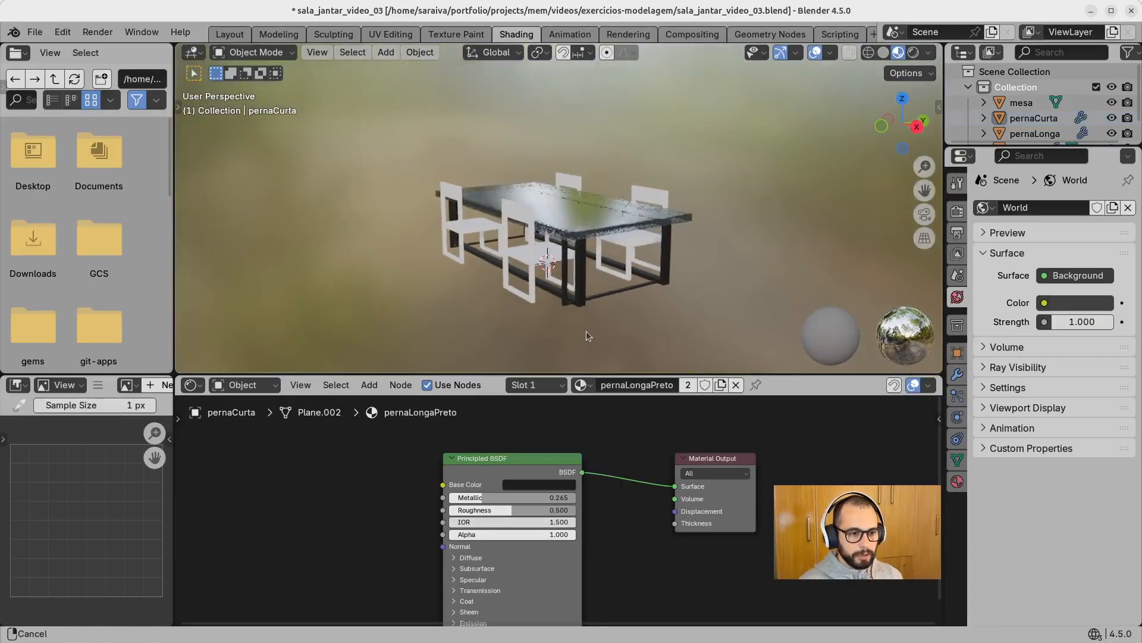
Step: Create a new material named cadeiraCinza on the dining chairs
{"action": "middle_click_drag", "start_coordinate": [597, 344], "coordinate": [601, 331]}
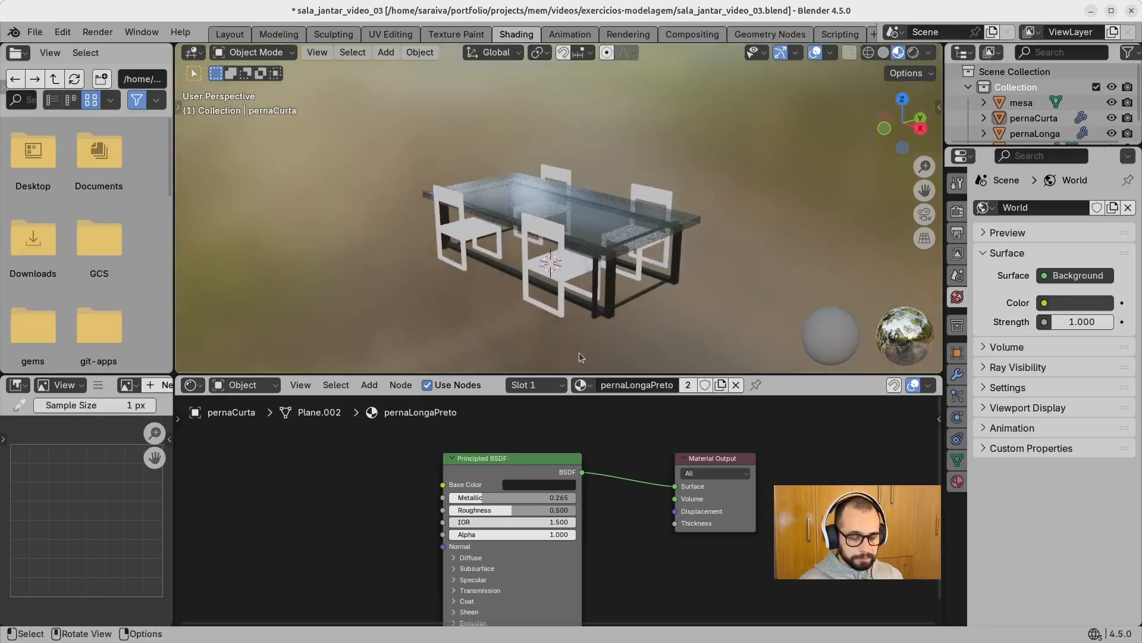
{"action": "left_click", "coordinate": [561, 283]}
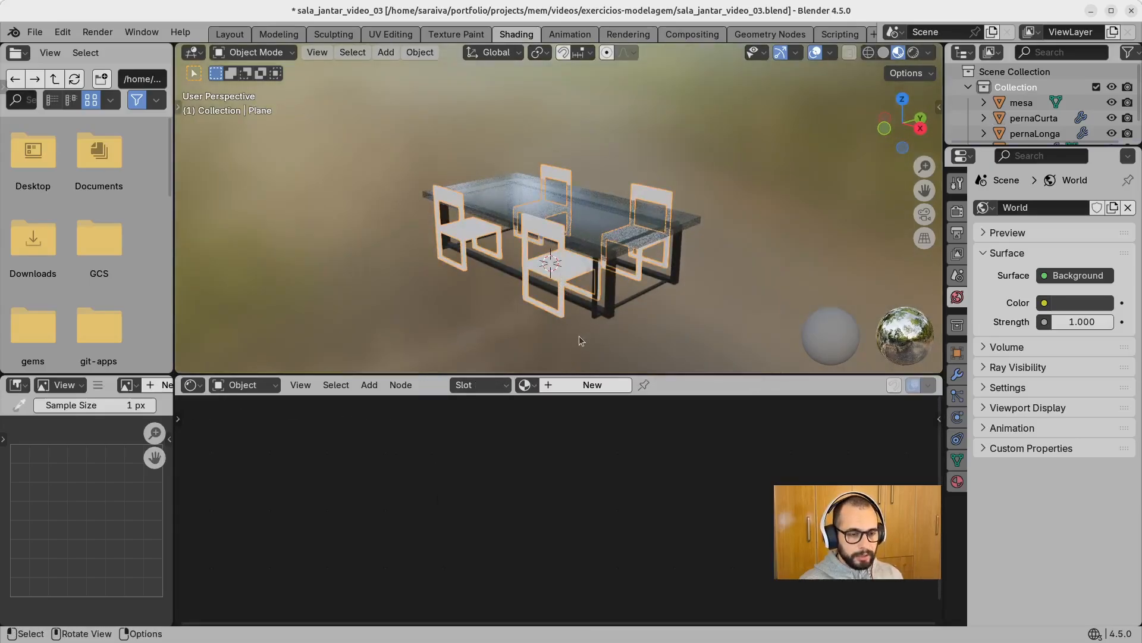
{"action": "middle_click_drag", "start_coordinate": [580, 330], "coordinate": [516, 338]}
{"action": "left_click", "coordinate": [557, 387]}
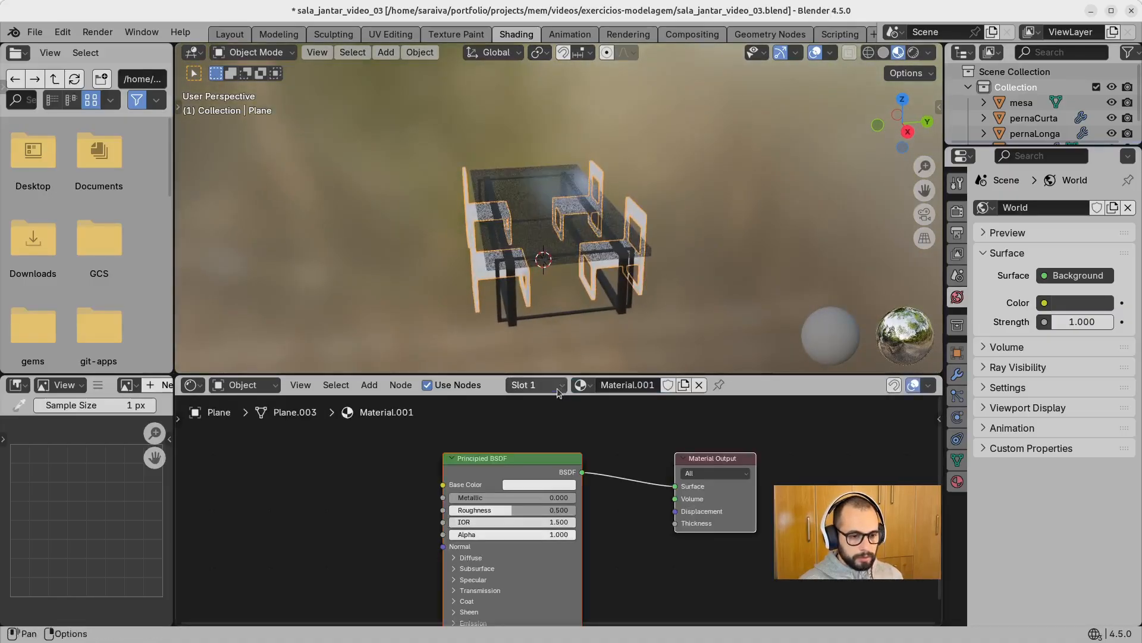
{"action": "left_click", "coordinate": [626, 385]}
{"action": "type", "text": "ca"}
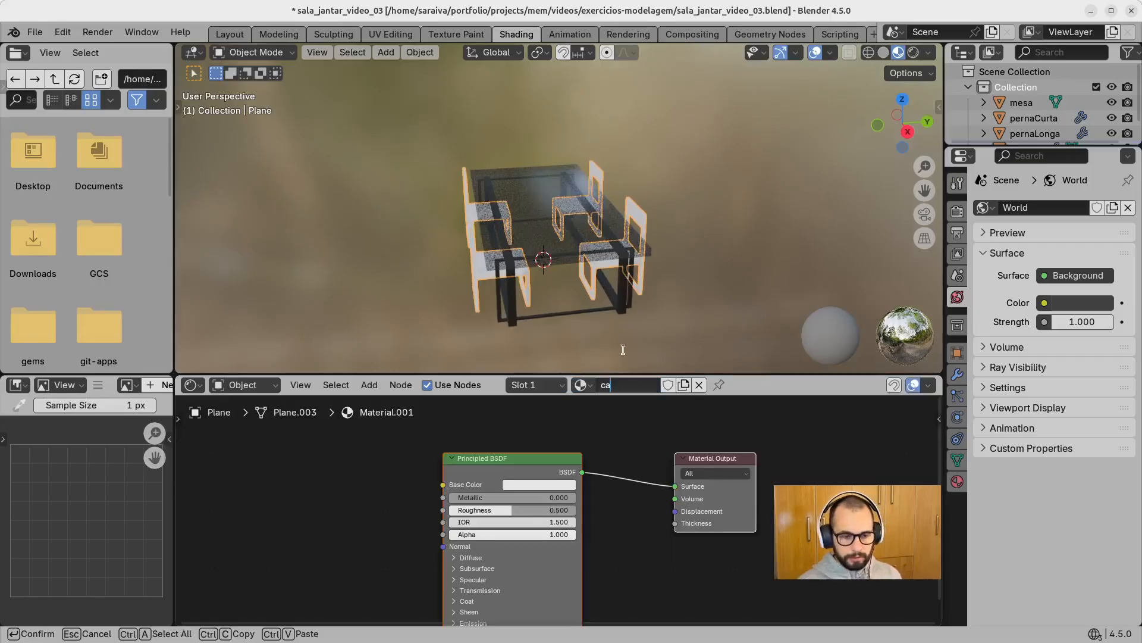
{"action": "type", "text": "deiraCinza"}
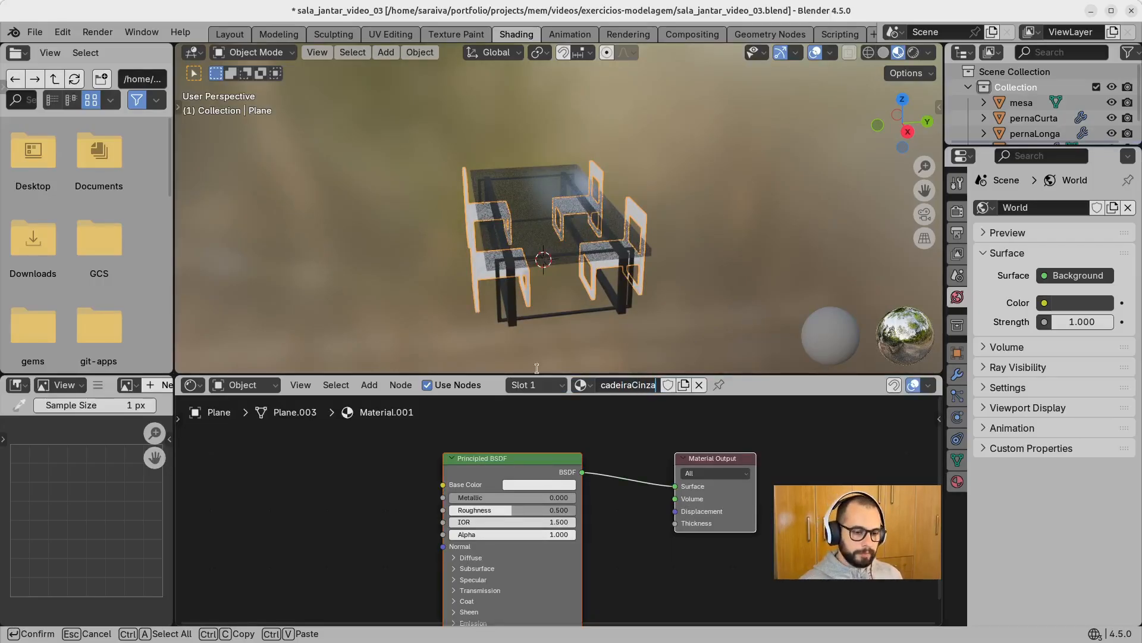
{"action": "key", "text": "Return"}
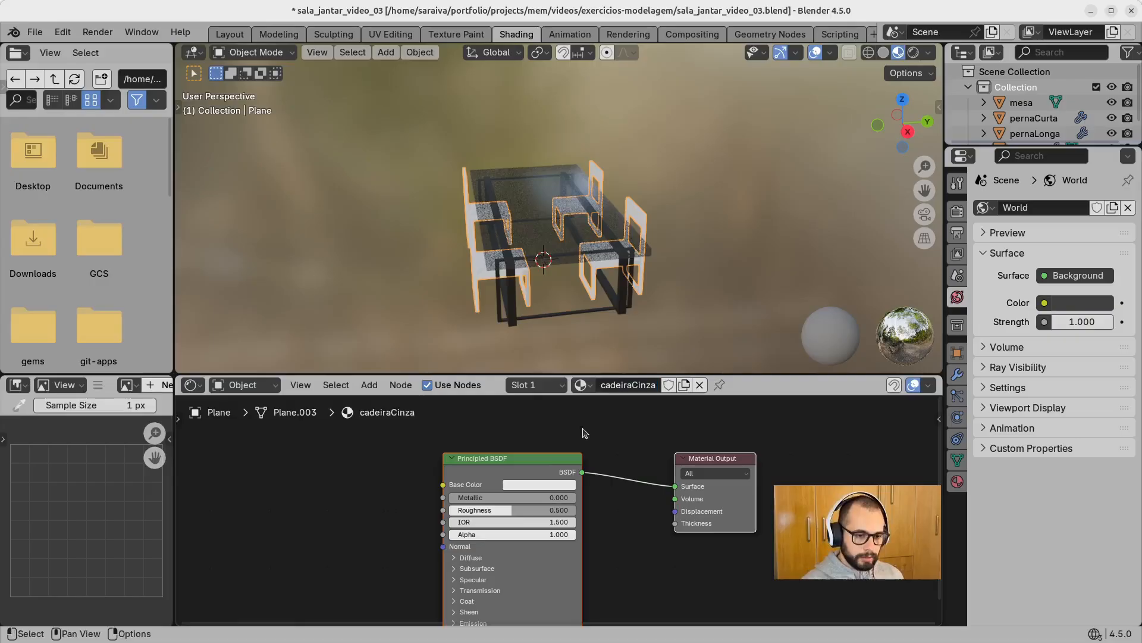
Step: Give the cadeiraCinza material a dark grey base color with a value of about 0.048
{"action": "left_click", "coordinate": [549, 487]}
{"action": "left_click_drag", "start_coordinate": [609, 302], "coordinate": [611, 369]}
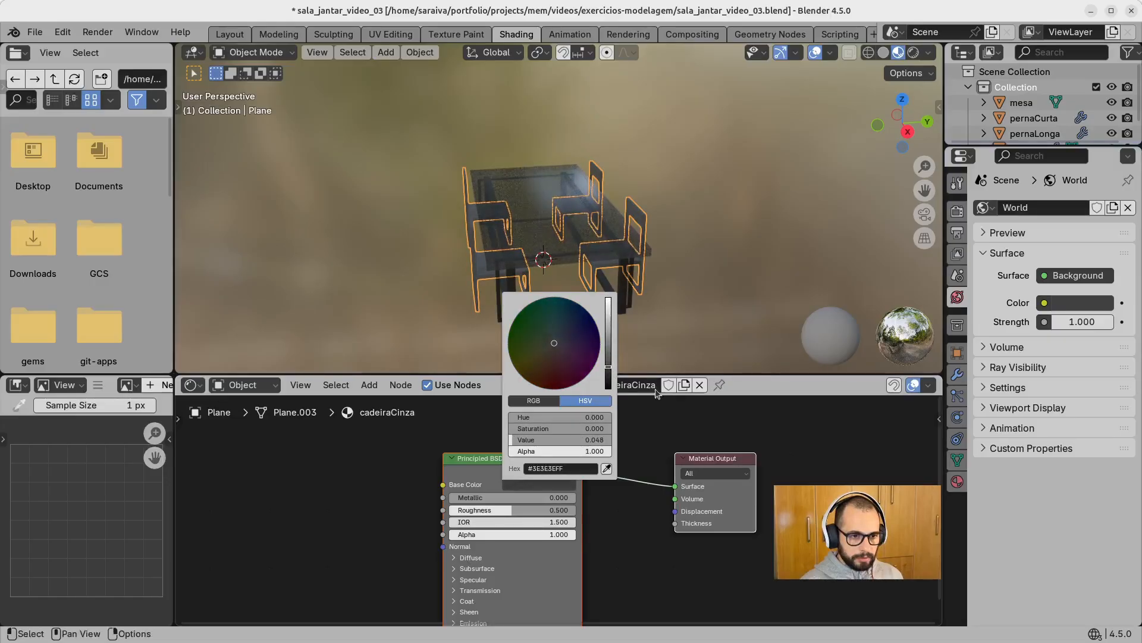
{"action": "middle_click_drag", "start_coordinate": [527, 342], "coordinate": [584, 307]}
{"action": "scroll", "coordinate": [658, 244], "scroll_direction": "up", "scroll_amount": 4}
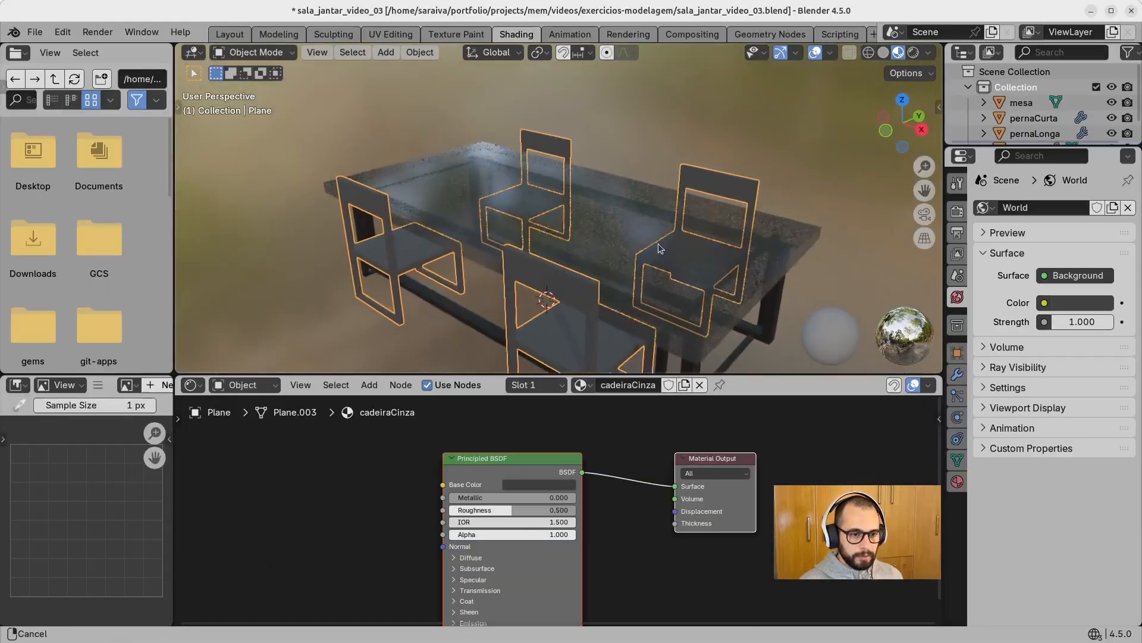
{"action": "middle_click_drag", "start_coordinate": [658, 244], "coordinate": [705, 235]}
{"action": "left_click", "coordinate": [417, 250]}
Step: Show the scene in Material Preview shading in the Layout workspace, clear the selection and save the file
{"action": "left_click", "coordinate": [230, 34]}
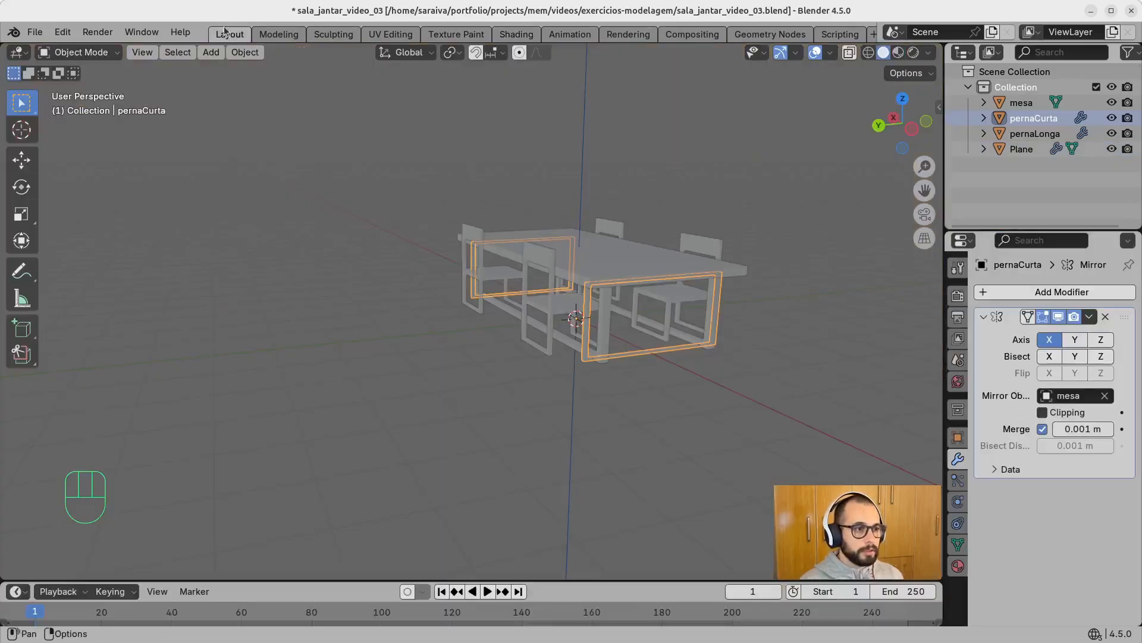
{"action": "left_click", "coordinate": [898, 51]}
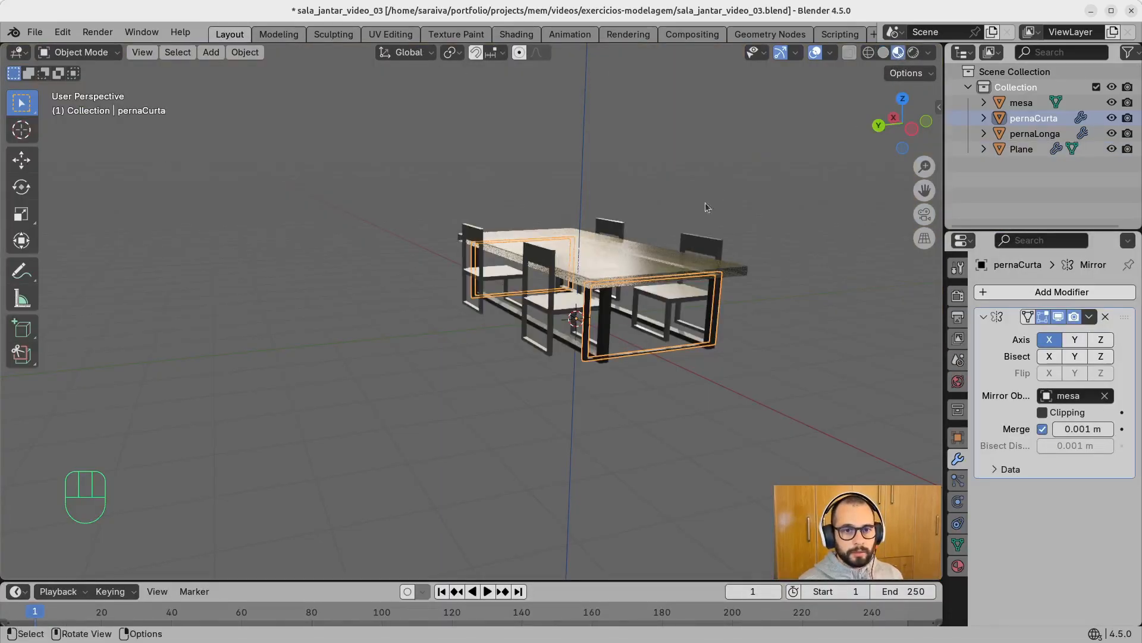
{"action": "middle_click_drag", "start_coordinate": [639, 296], "coordinate": [698, 300]}
{"action": "left_click", "coordinate": [737, 257]}
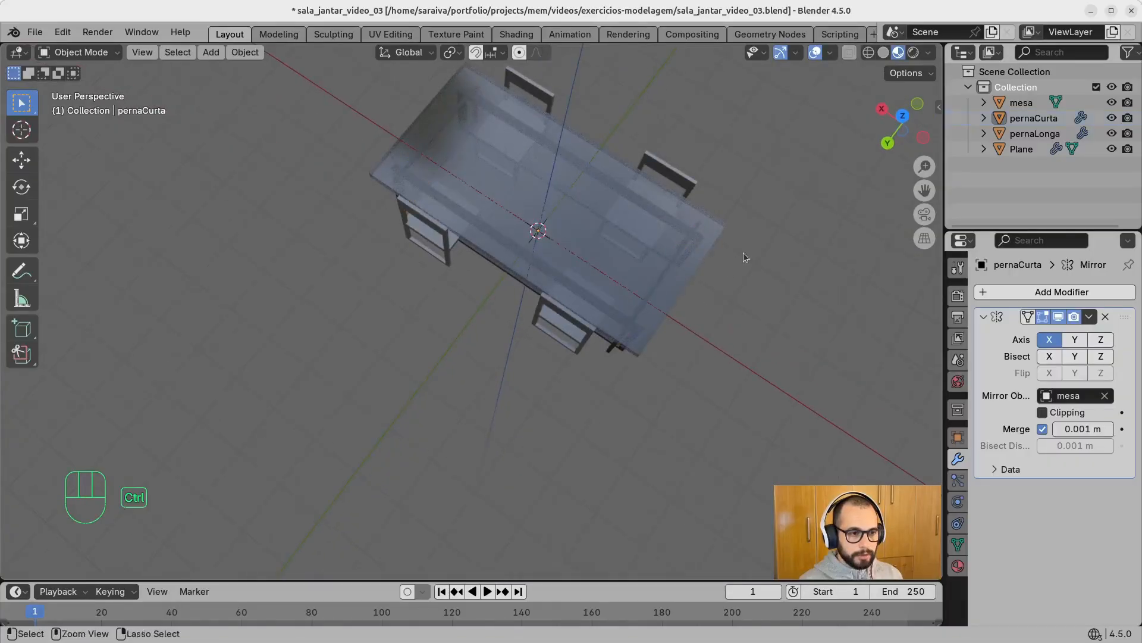
{"action": "middle_click_drag", "start_coordinate": [744, 253], "coordinate": [559, 272], "text": "ctrl"}
{"action": "middle_click_drag", "start_coordinate": [601, 315], "coordinate": [642, 320]}
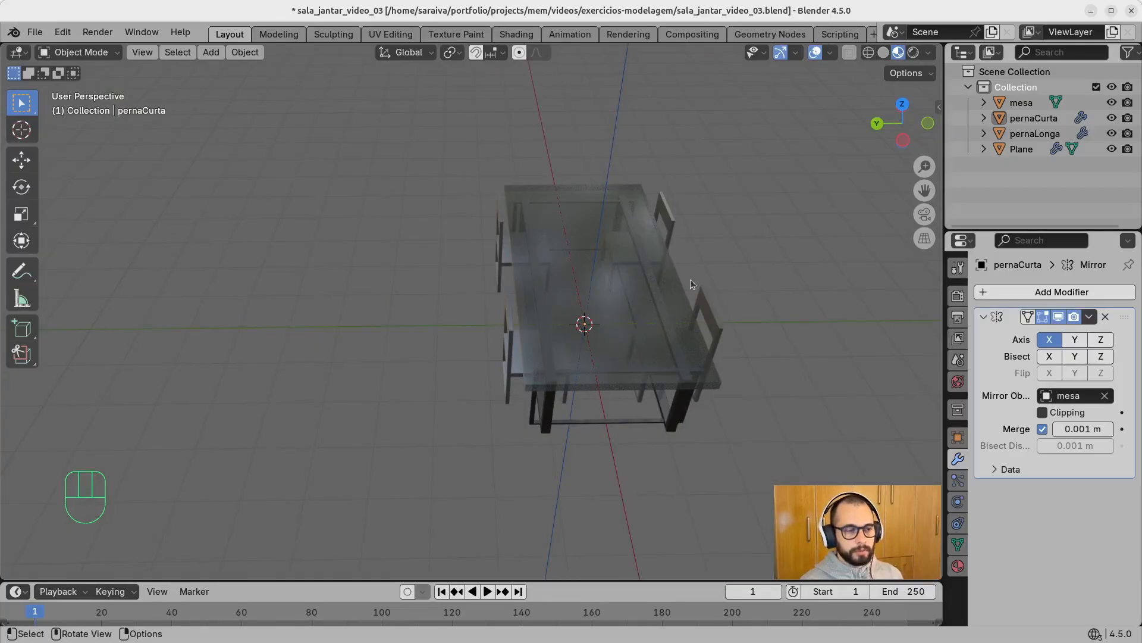
{"action": "key", "text": "ctrl+s"}
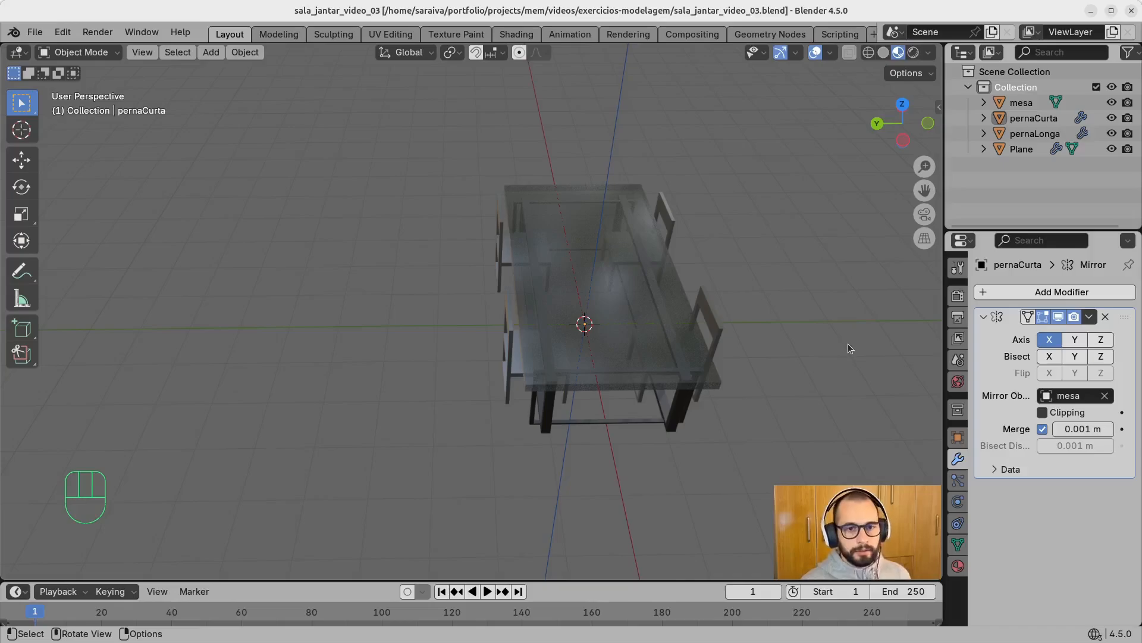
Step: Switch the render engine to EEVEE and back to Cycles, and try to render the scene
{"action": "left_click", "coordinate": [958, 296]}
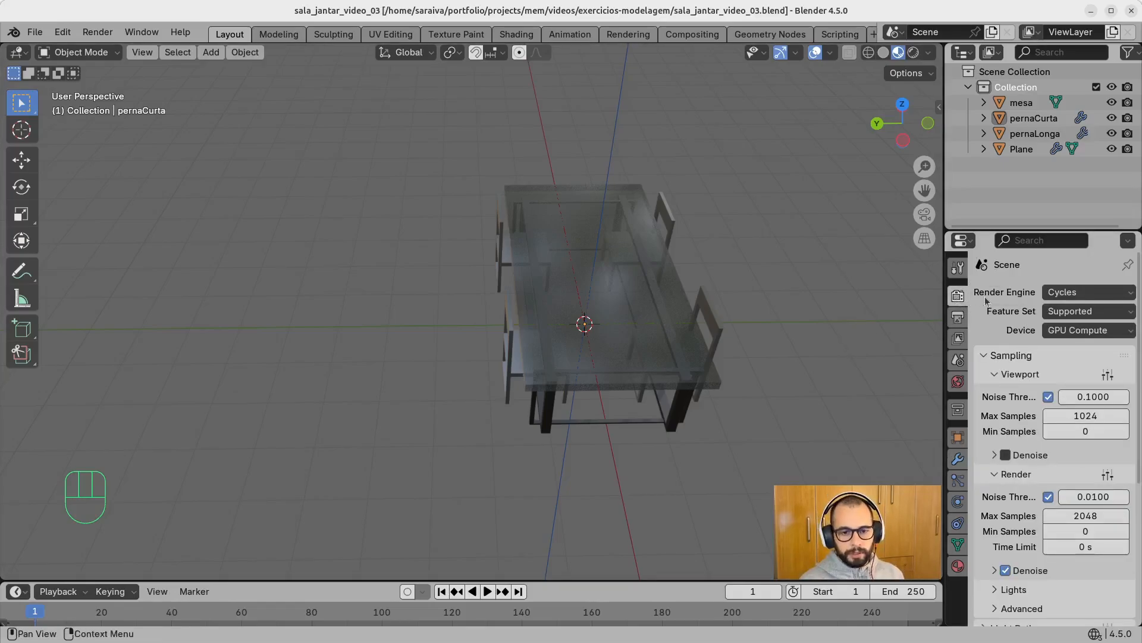
{"action": "left_click", "coordinate": [1061, 293]}
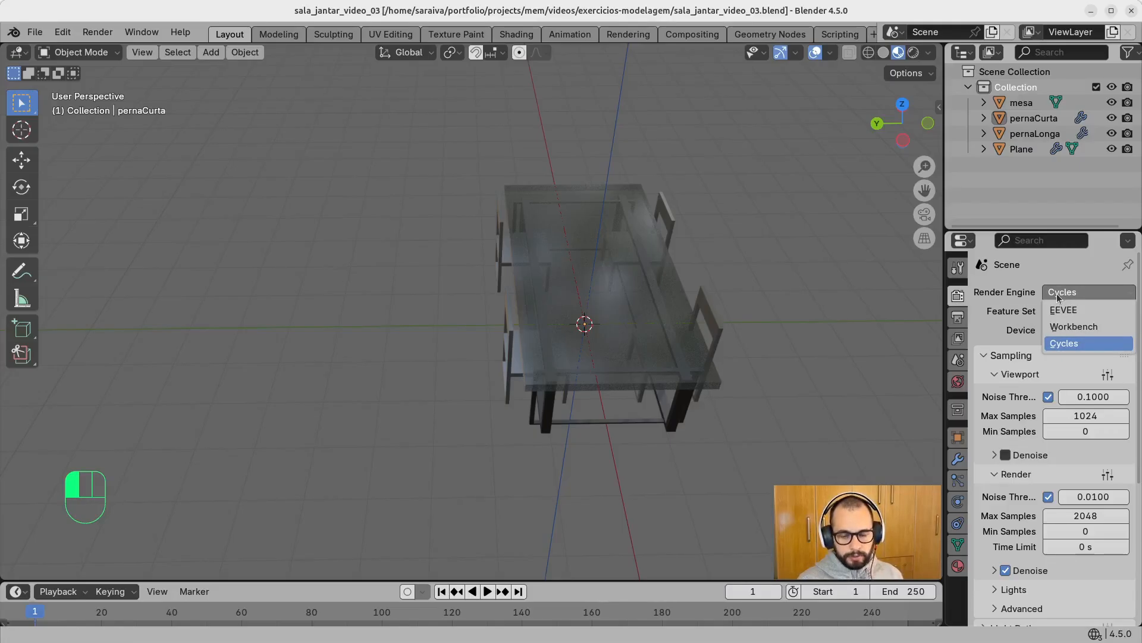
{"action": "left_click_drag", "start_coordinate": [1058, 298], "coordinate": [1062, 309]}
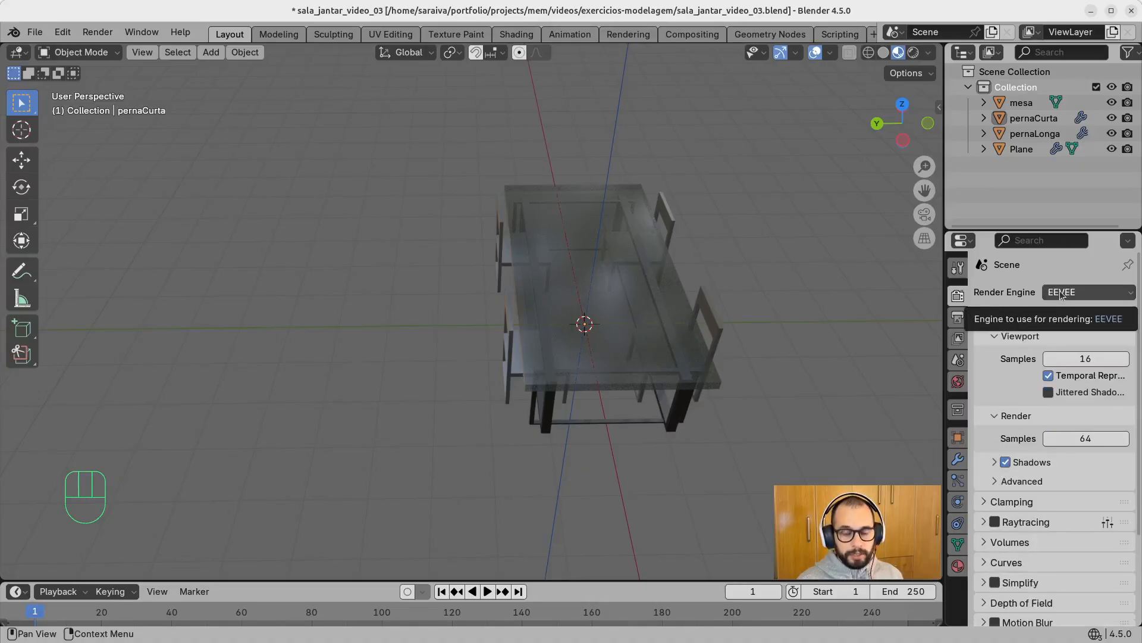
{"action": "left_click_drag", "start_coordinate": [1058, 296], "coordinate": [1056, 347]}
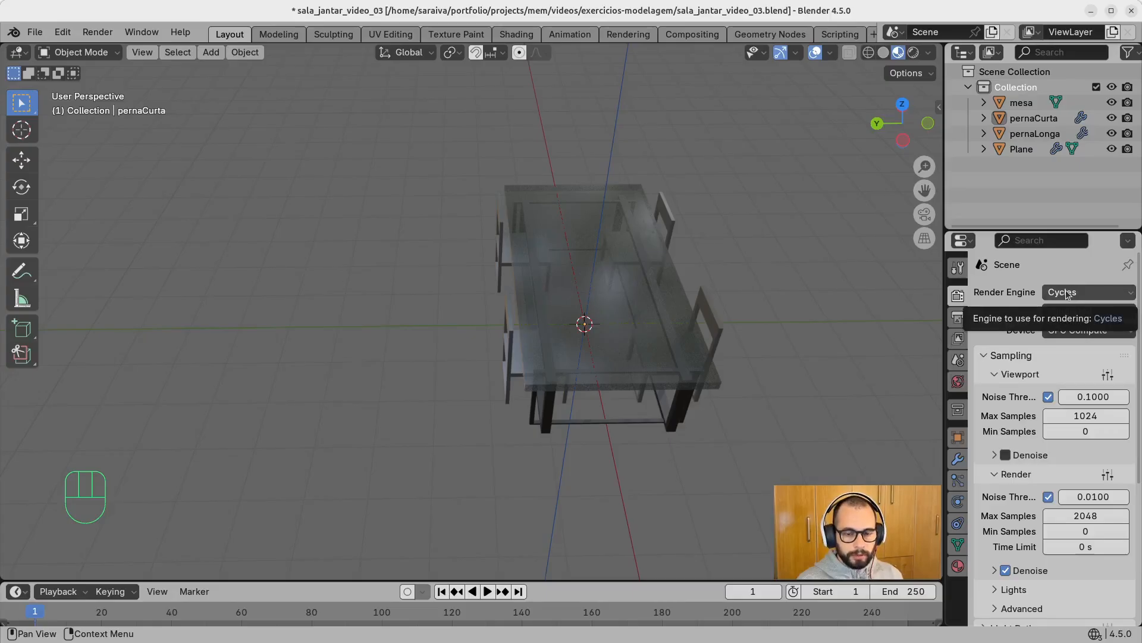
{"action": "left_click", "coordinate": [1062, 332]}
{"action": "left_click", "coordinate": [1062, 332]}
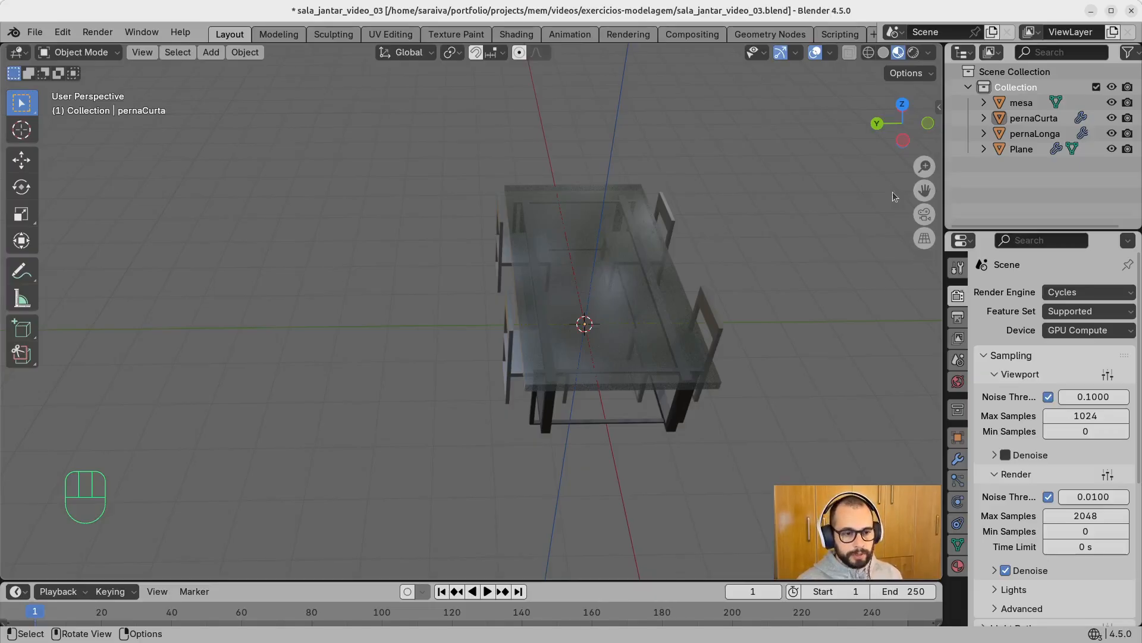
{"action": "key", "text": "F12"}
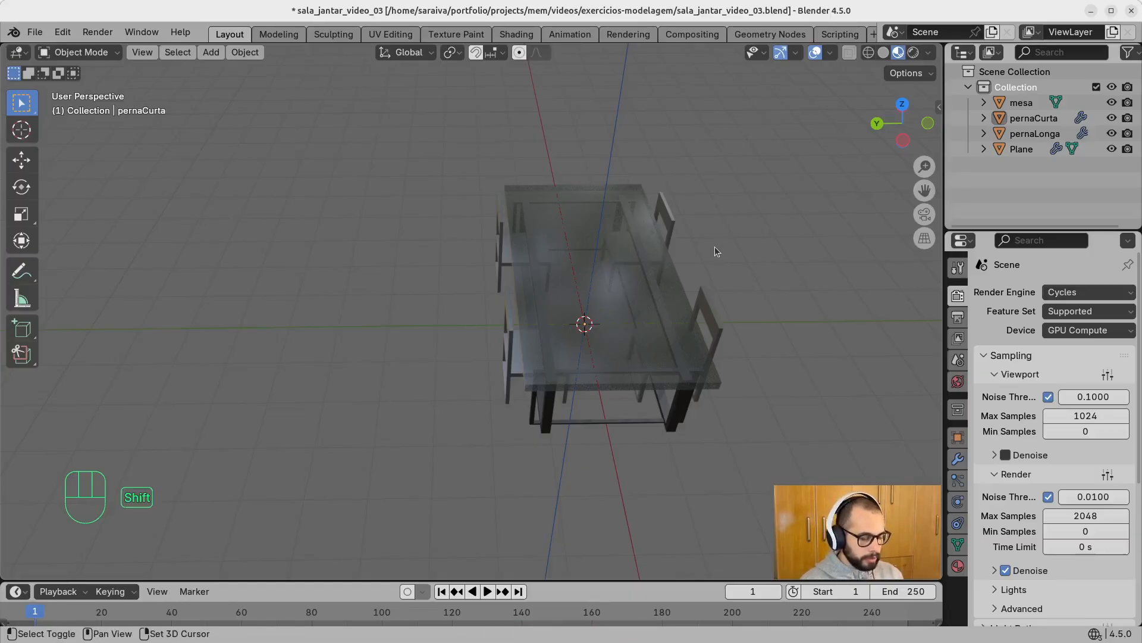
Step: Add a camera to the scene and set its lens type to Orthographic
{"action": "key", "text": "shift+a"}
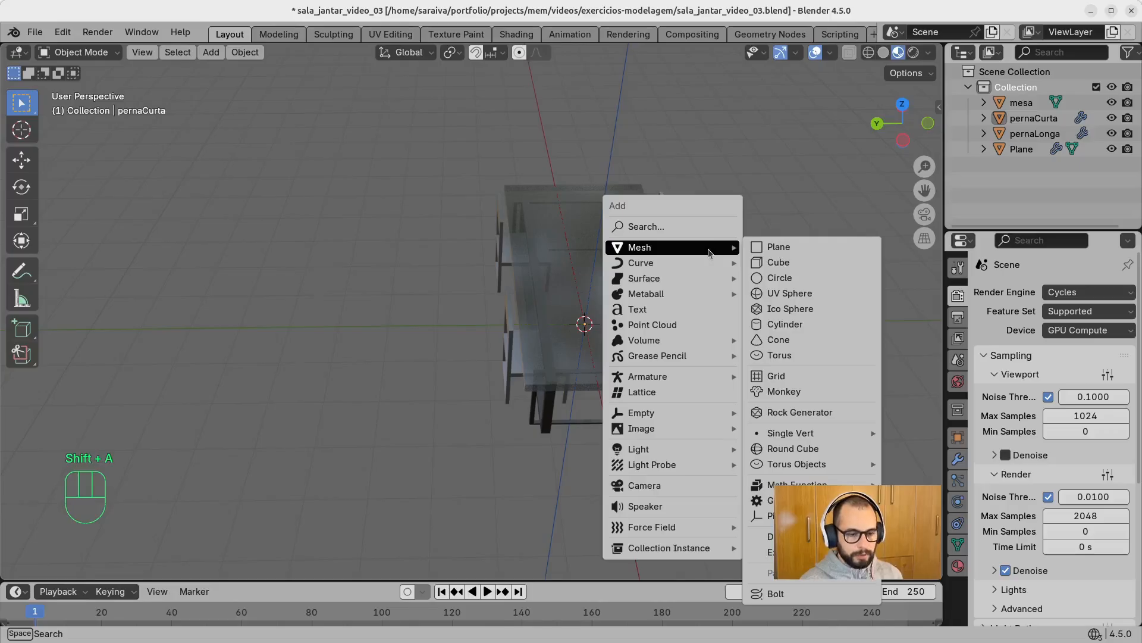
{"action": "left_click", "coordinate": [683, 489]}
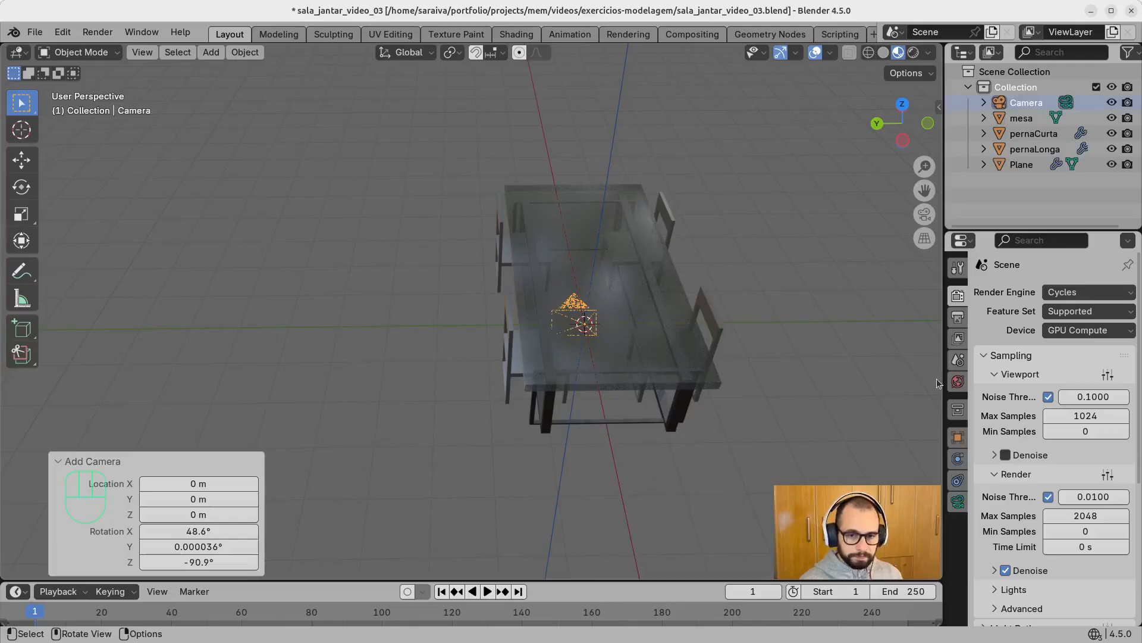
{"action": "left_click", "coordinate": [957, 503]}
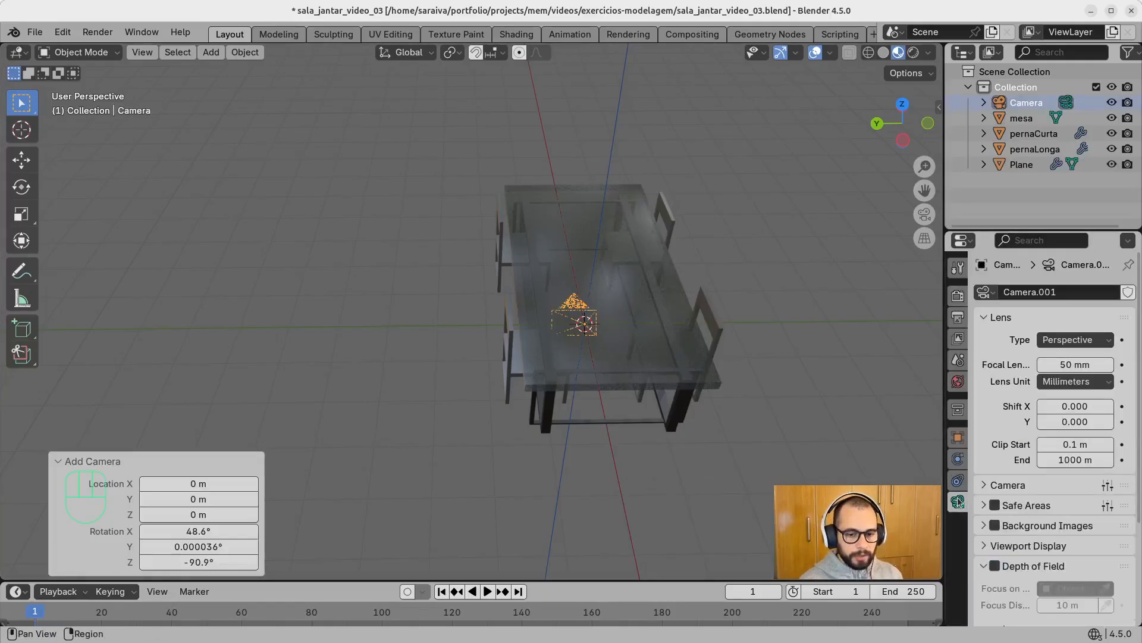
{"action": "left_click", "coordinate": [1058, 341]}
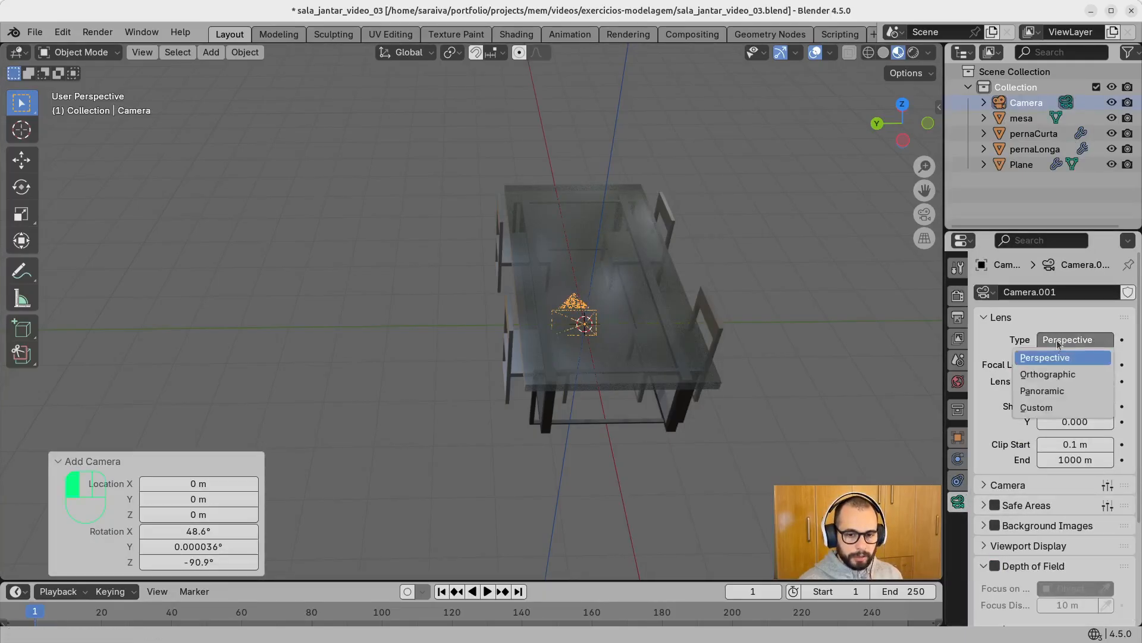
{"action": "left_click", "coordinate": [1046, 375]}
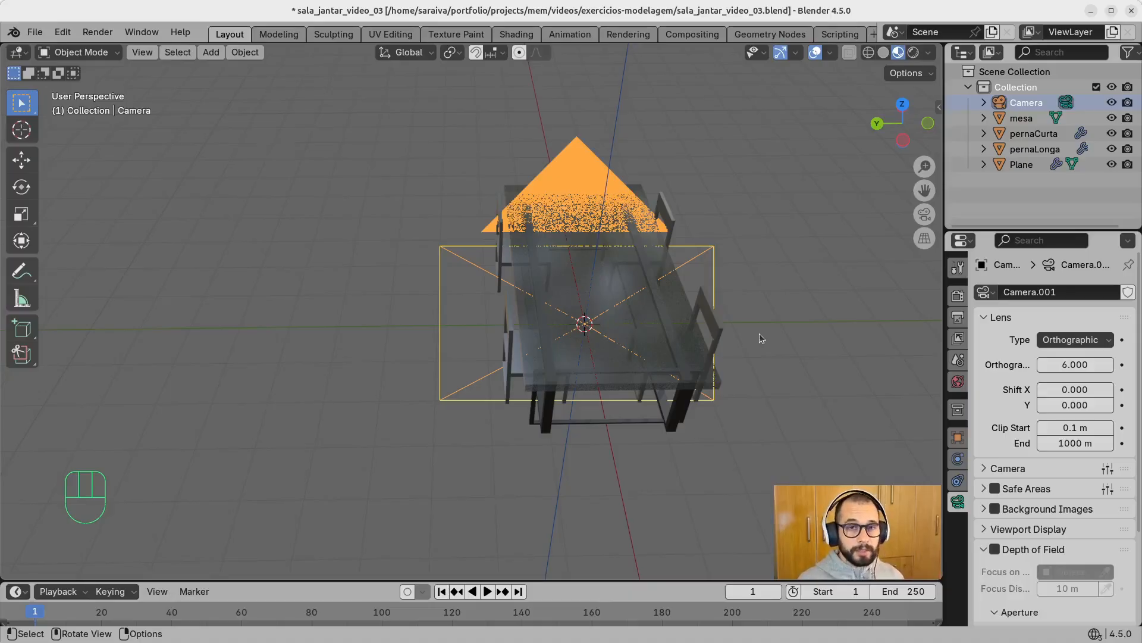
{"action": "left_click", "coordinate": [715, 310]}
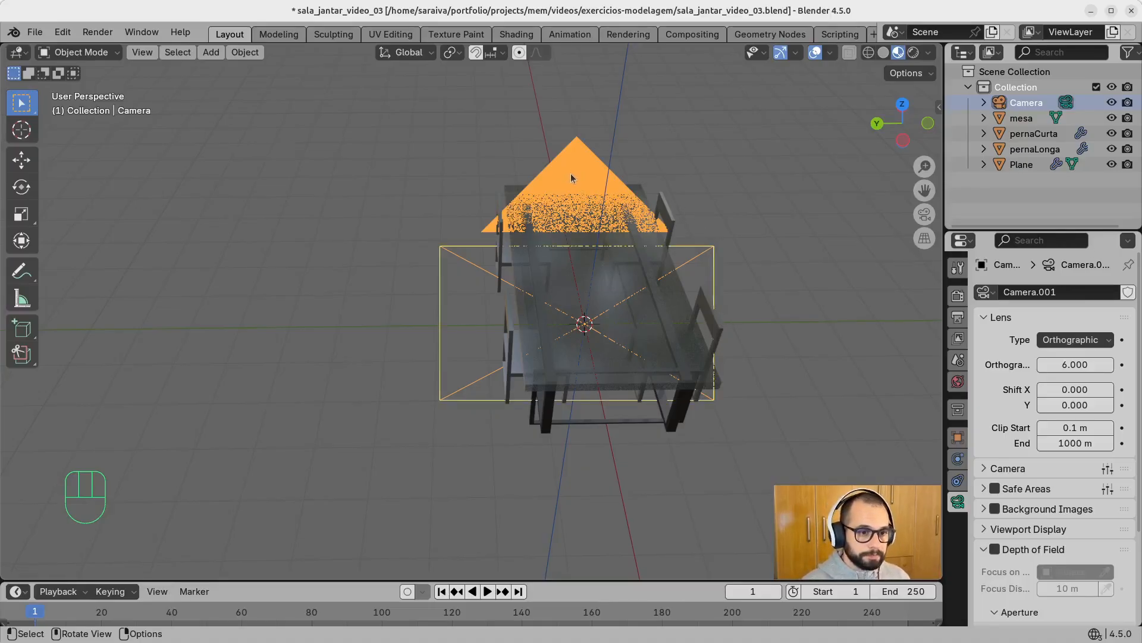
Step: Move the camera up about 5.03 m along Z and about -8.07 m along X, away from the table
{"action": "key", "text": "KP_0"}
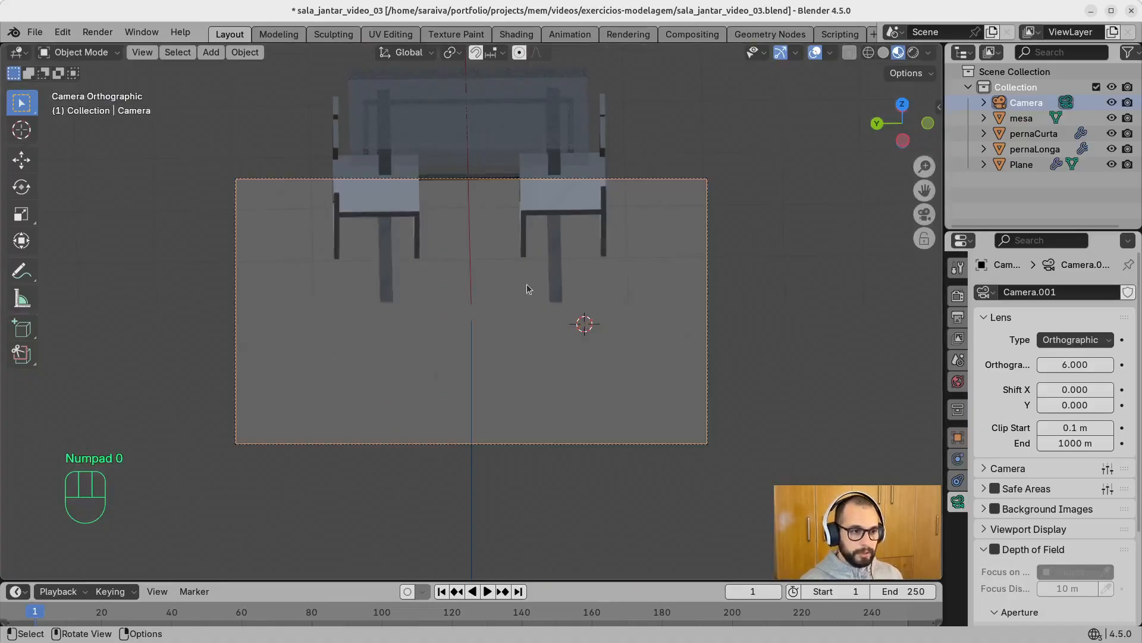
{"action": "middle_click_drag", "start_coordinate": [742, 208], "coordinate": [702, 315]}
{"action": "scroll", "coordinate": [646, 266], "scroll_direction": "down", "scroll_amount": 14}
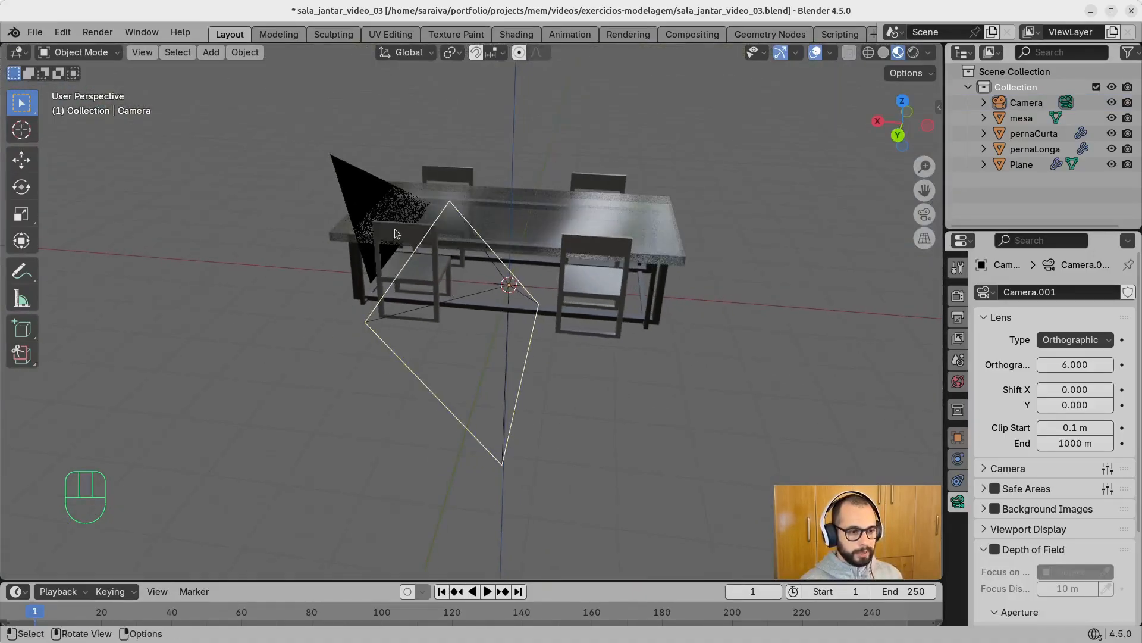
{"action": "left_click", "coordinate": [394, 235]}
{"action": "key", "text": "g"}
{"action": "key", "text": "z"}
{"action": "left_click", "coordinate": [553, 55]}
{"action": "scroll", "coordinate": [630, 159], "scroll_direction": "down", "scroll_amount": 3}
{"action": "key", "text": "g"}
{"action": "key", "text": "z"}
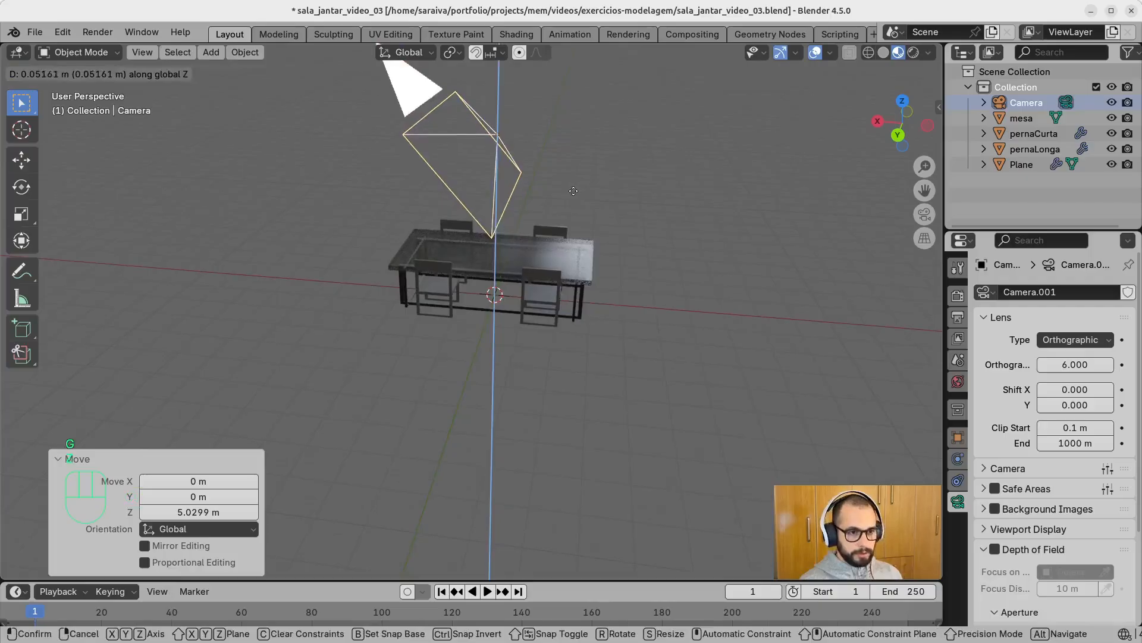
{"action": "key", "text": "x"}
{"action": "left_click", "coordinate": [905, 186]}
Step: Lock the camera to the view and reframe it to look down at the table and chairs from one end
{"action": "key", "text": "KP_0"}
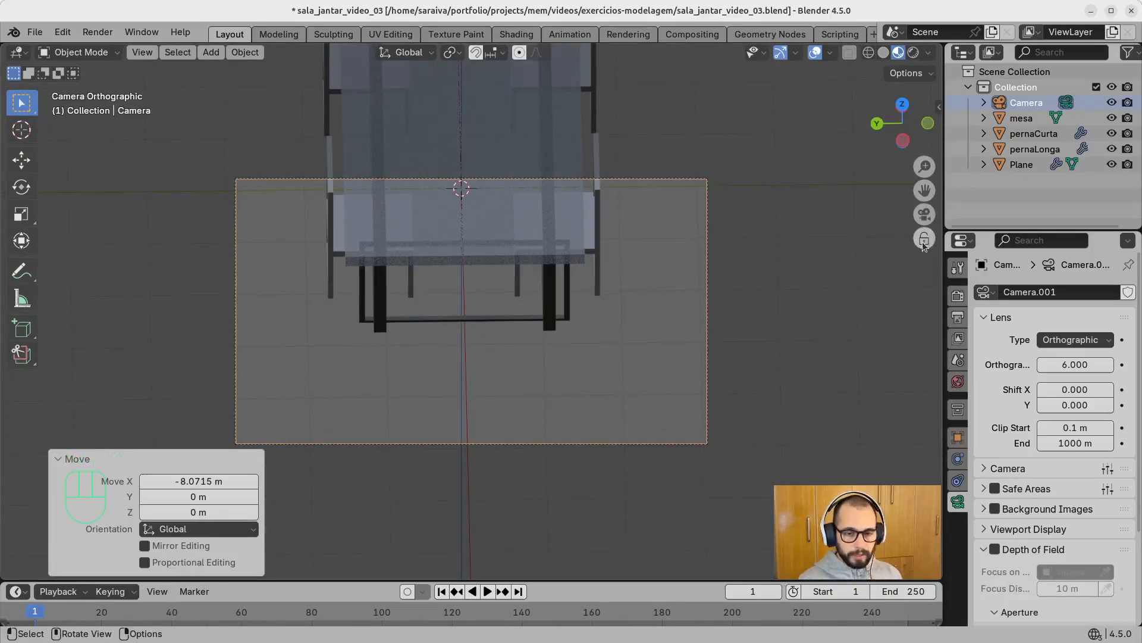
{"action": "left_click", "coordinate": [925, 244]}
{"action": "middle_click_drag", "start_coordinate": [735, 209], "coordinate": [751, 170]}
{"action": "middle_click_drag", "start_coordinate": [754, 236], "coordinate": [718, 180], "text": "shift"}
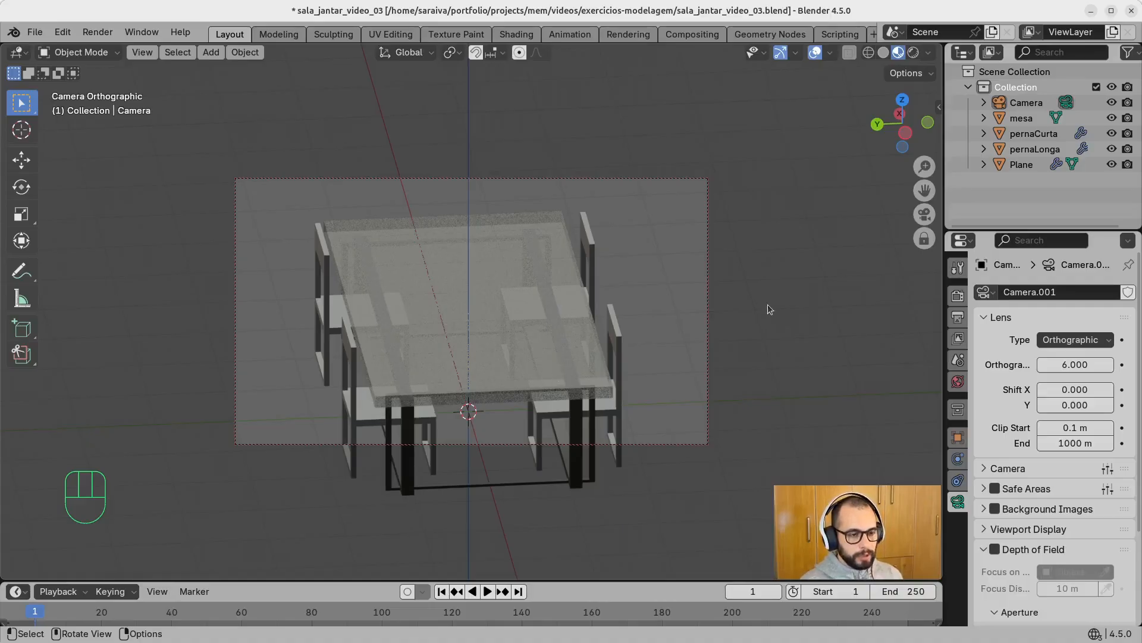
Step: Switch the camera's lens type to Perspective for comparison and return it to Orthographic
{"action": "left_click", "coordinate": [1074, 340]}
{"action": "left_click", "coordinate": [1054, 358]}
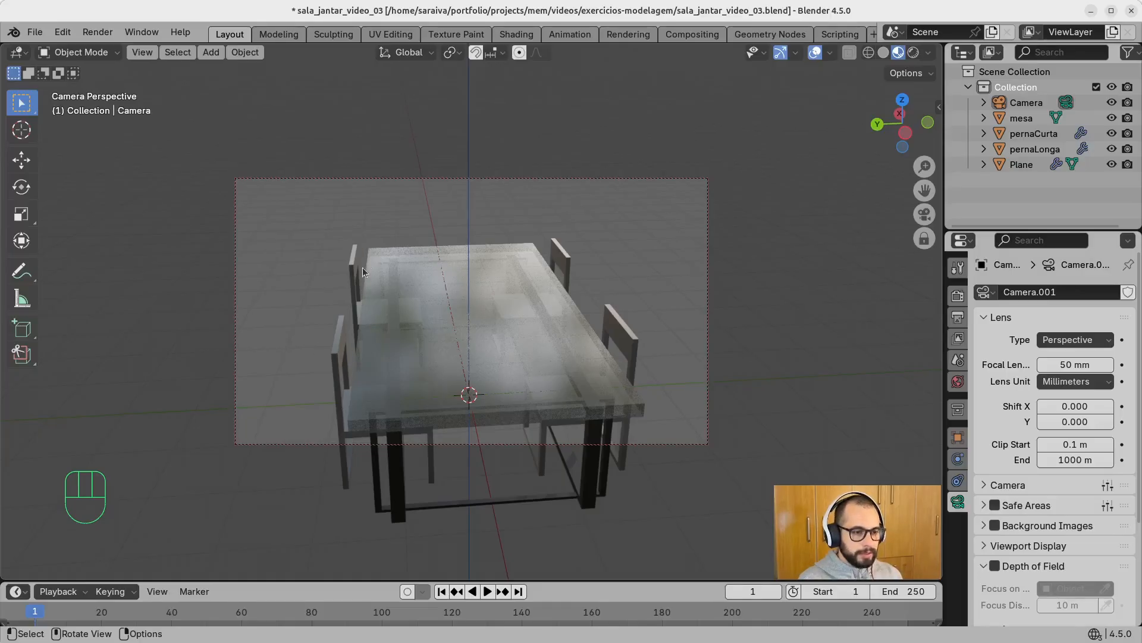
{"action": "left_click", "coordinate": [1073, 339]}
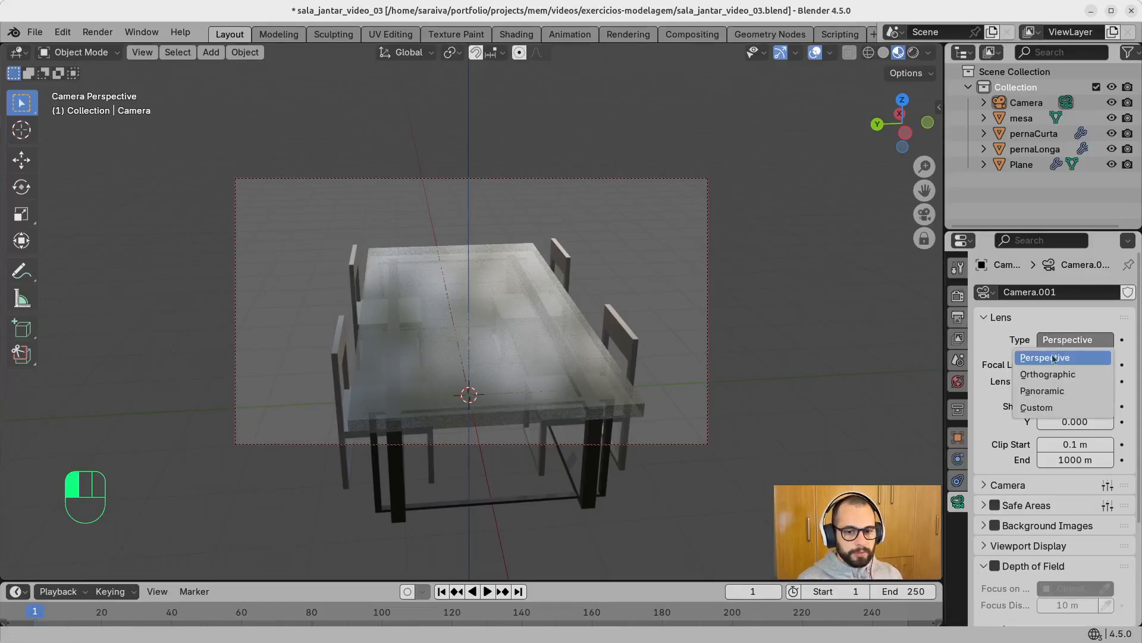
{"action": "left_click", "coordinate": [1063, 374]}
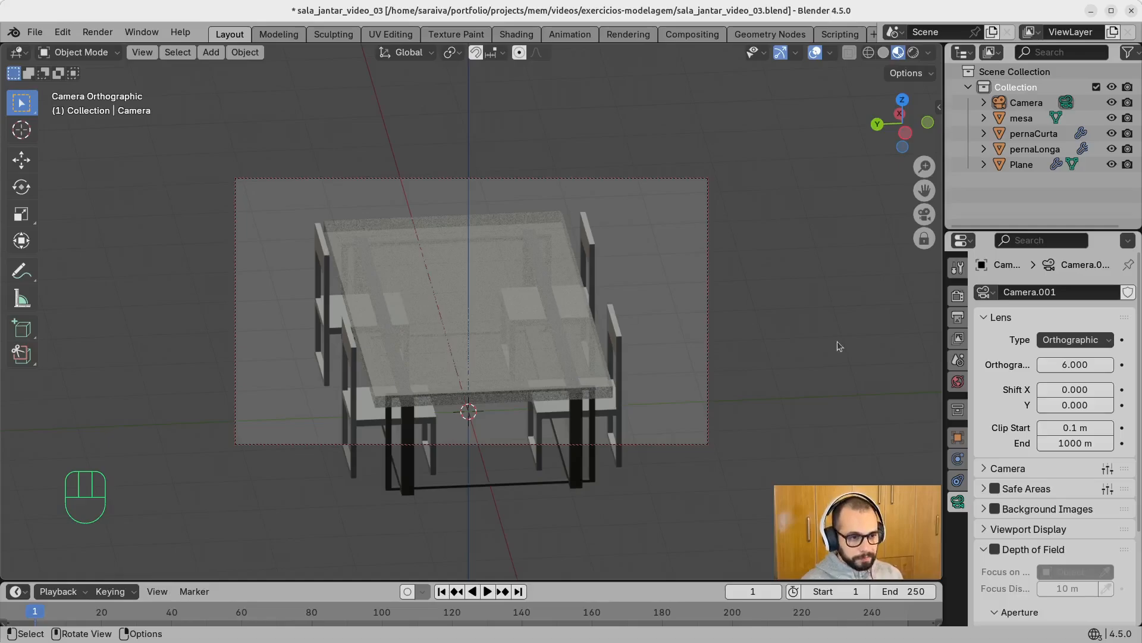
Step: Set the camera's orthographic scale to 12 so the table and chairs take up less of the frame
{"action": "left_click_drag", "start_coordinate": [1069, 364], "coordinate": [1103, 366]}
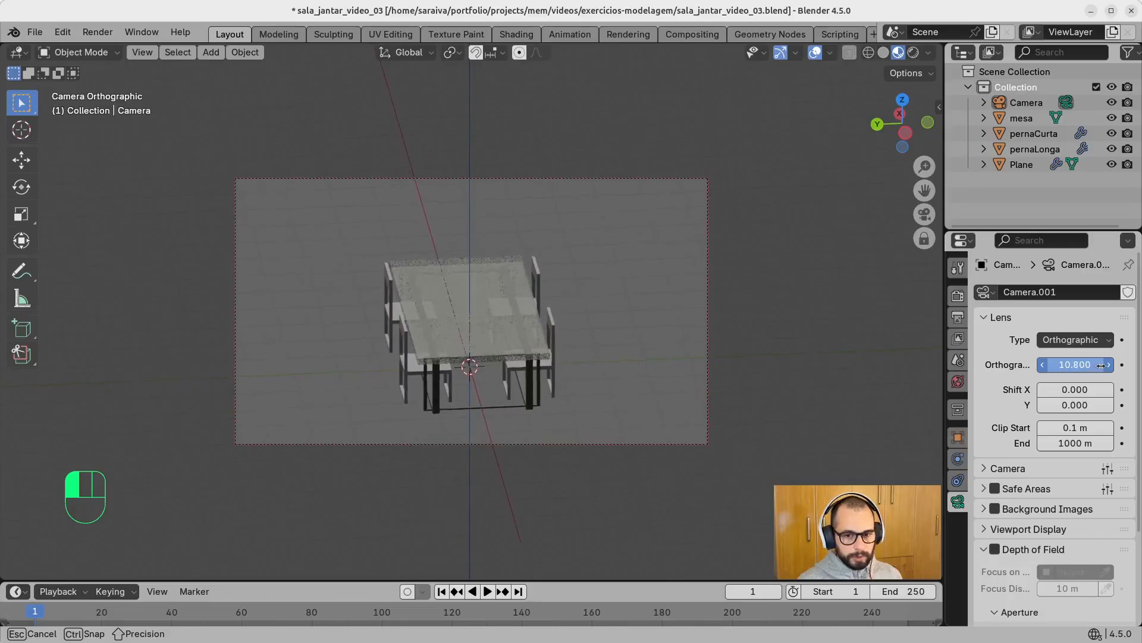
{"action": "left_click", "coordinate": [1093, 361]}
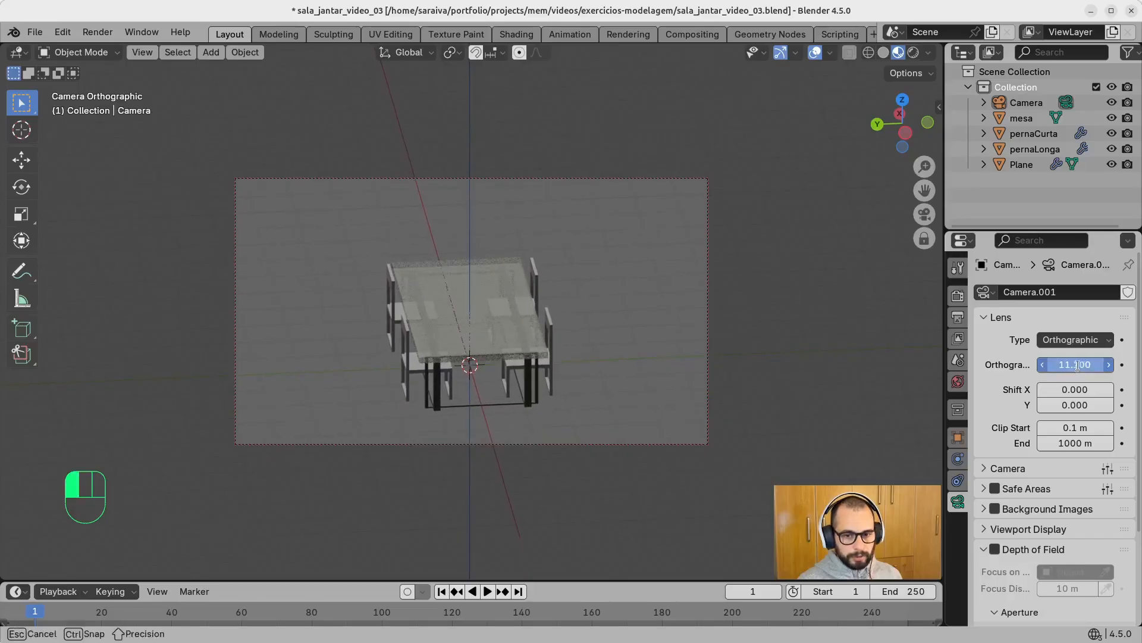
{"action": "type", "text": "12"}
{"action": "key", "text": "Return"}
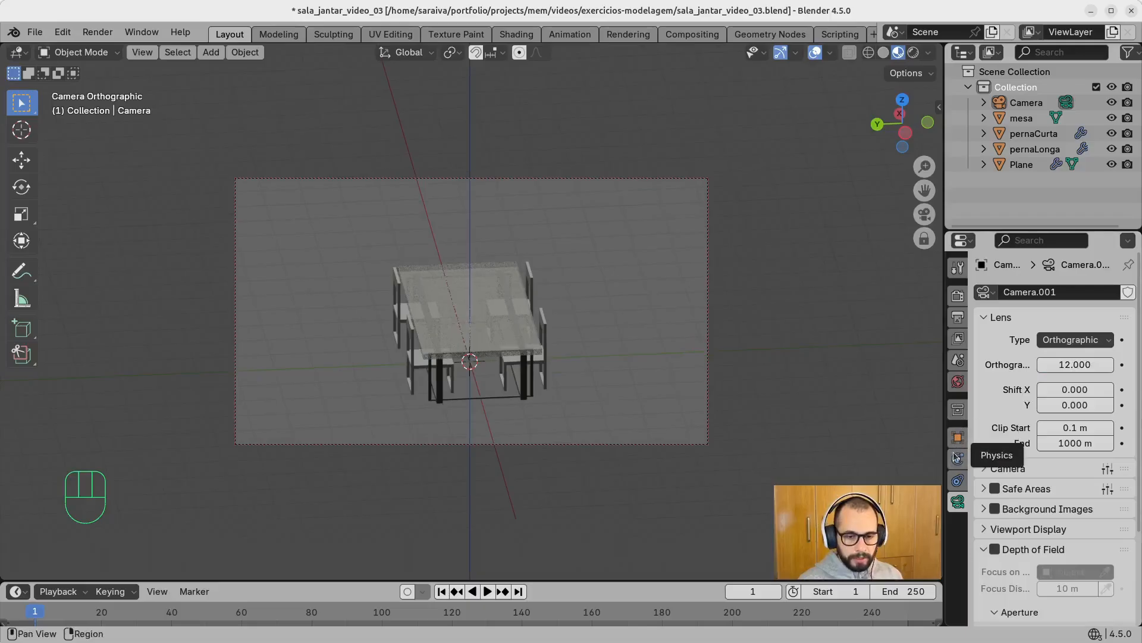
Step: Reframe the locked camera to a diagonal corner view of the table, rotated about 59.1° on X and -130.5° on Z
{"action": "left_click", "coordinate": [957, 438]}
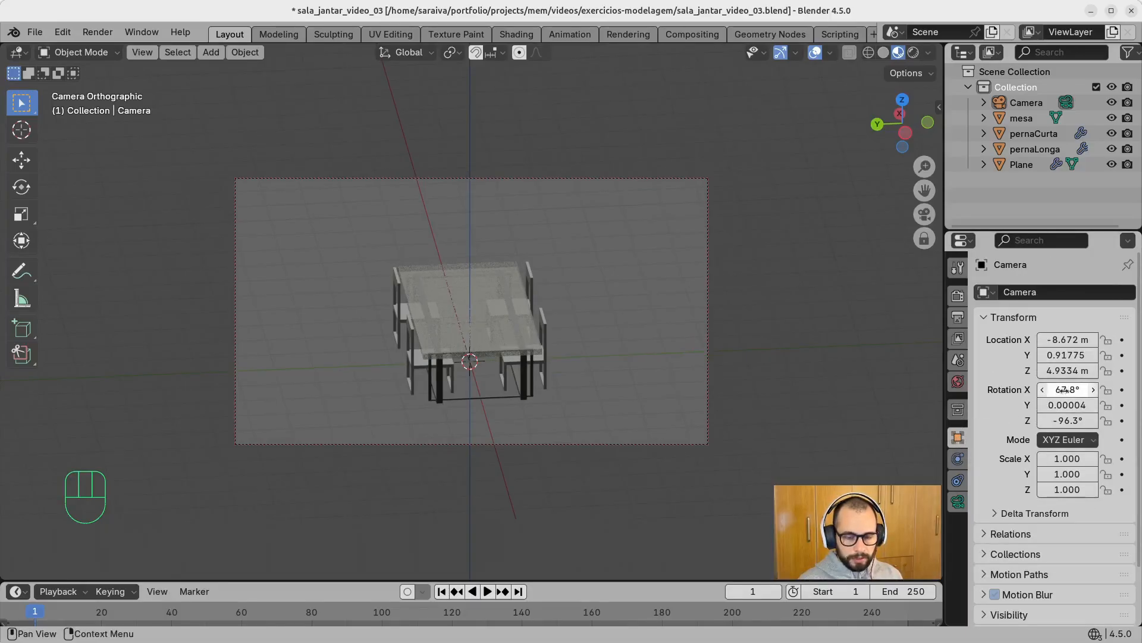
{"action": "left_click", "coordinate": [1070, 388]}
{"action": "middle_click_drag", "start_coordinate": [702, 381], "coordinate": [586, 369]}
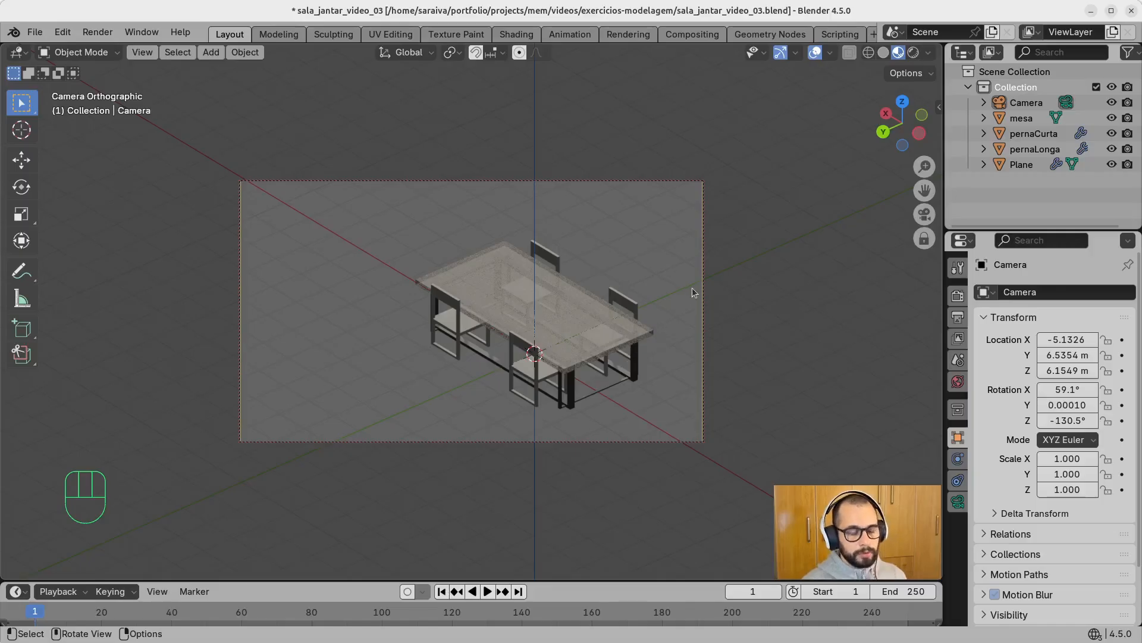
{"action": "left_click", "coordinate": [625, 381]}
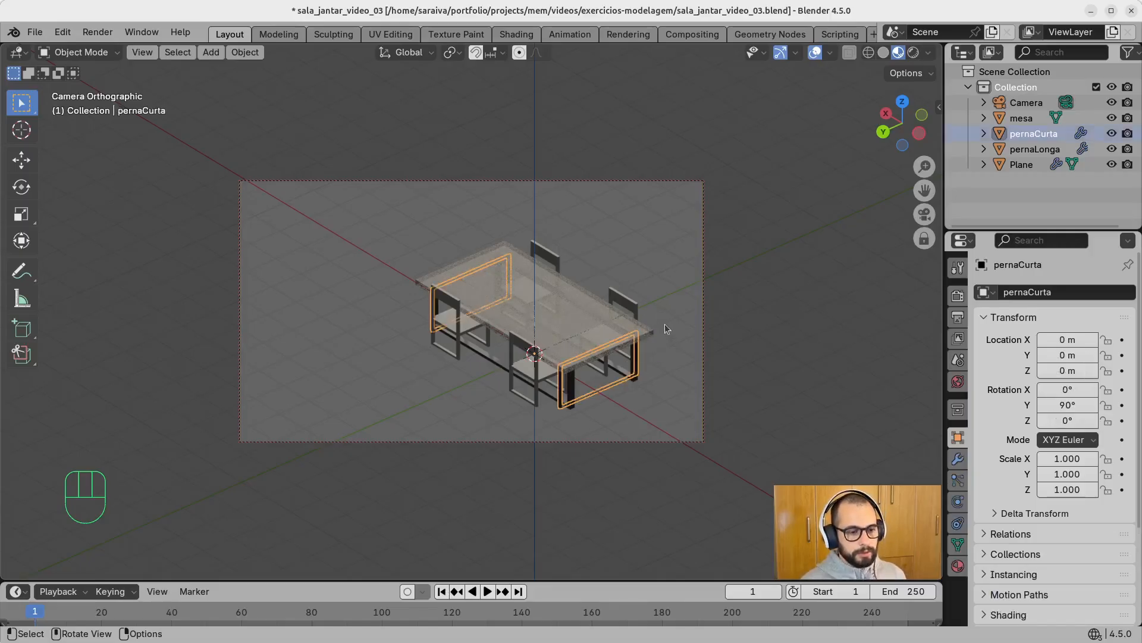
{"action": "left_click", "coordinate": [663, 307]}
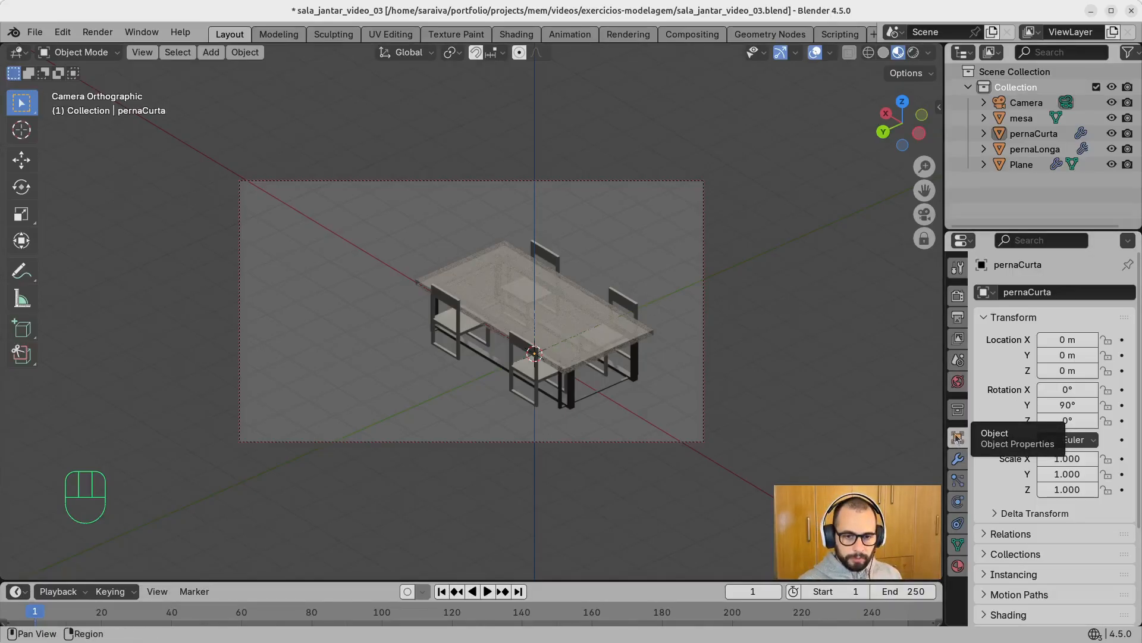
{"action": "left_click", "coordinate": [1035, 103]}
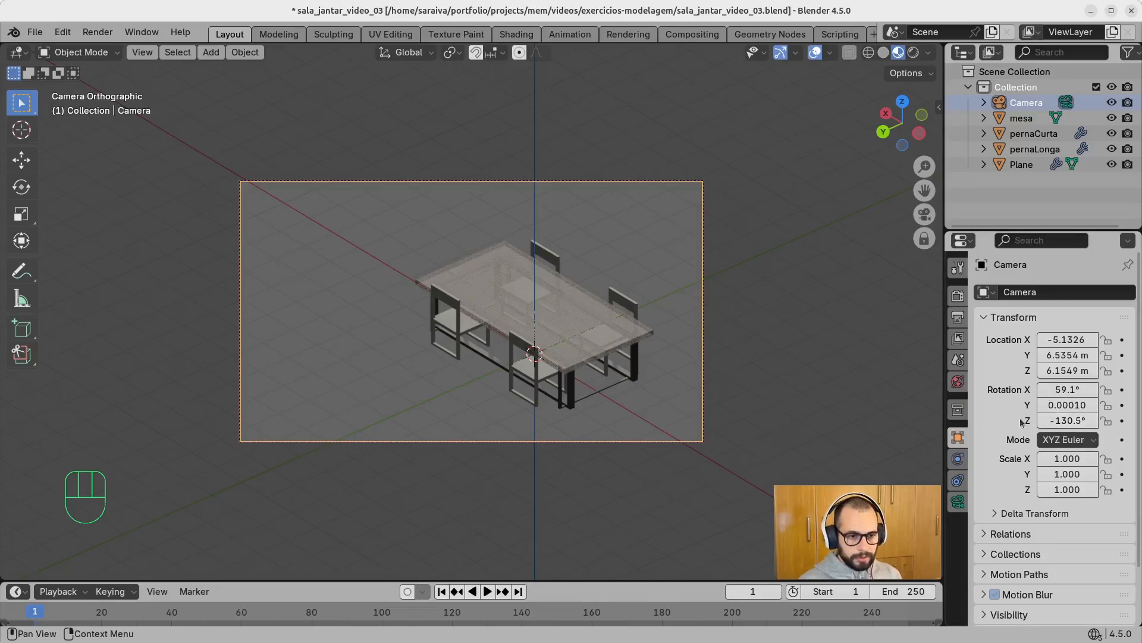
Step: Render a test image of the scene through the camera and close the render window
{"action": "left_click", "coordinate": [755, 360]}
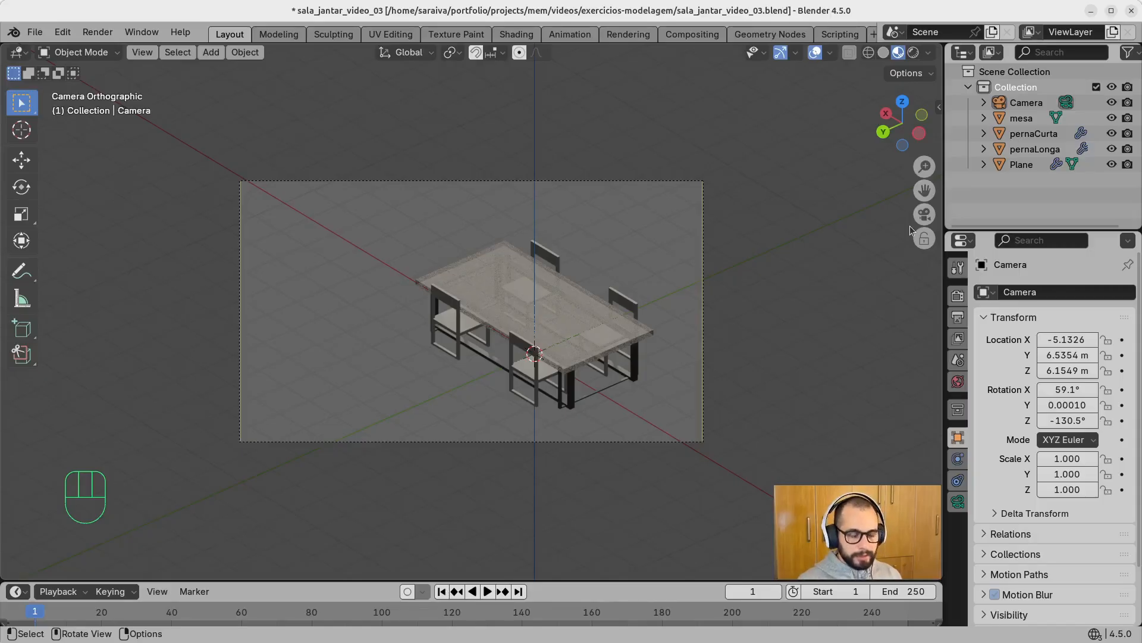
{"action": "key", "text": "F12"}
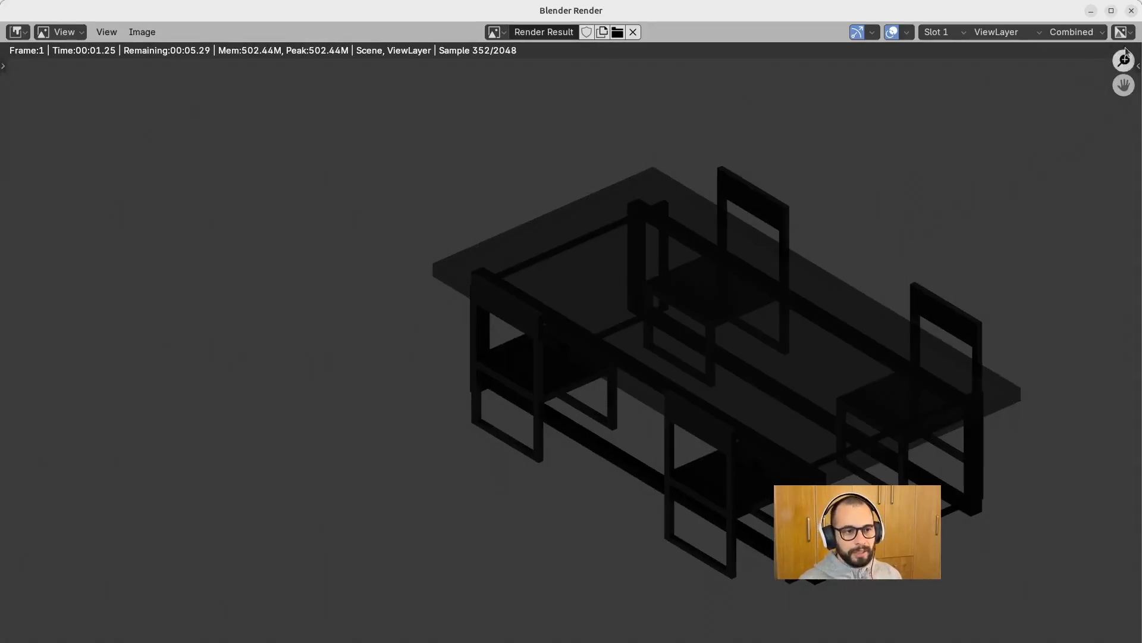
{"action": "left_click", "coordinate": [1131, 11]}
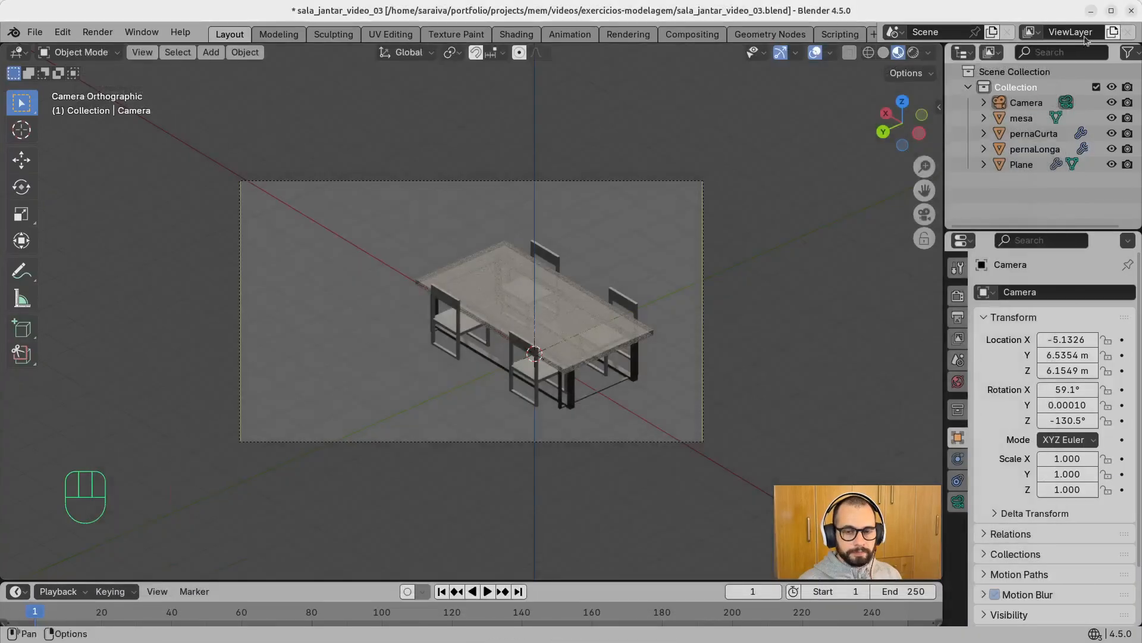
Step: Set the Cycles maximum samples to 512 for both the viewport and the final render
{"action": "left_click", "coordinate": [958, 296]}
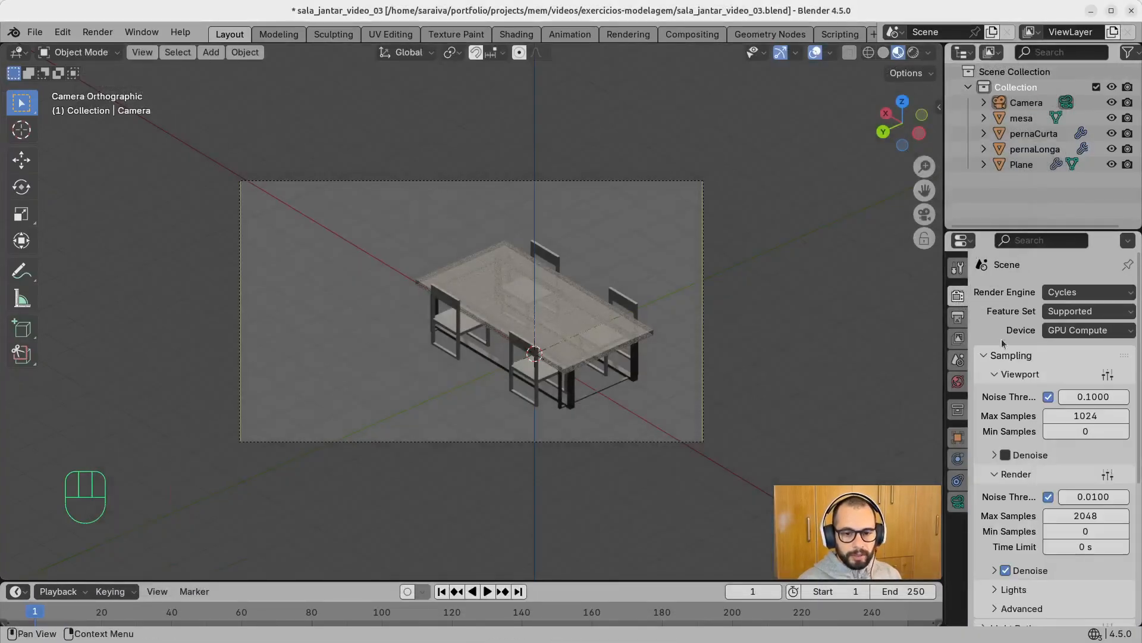
{"action": "left_click", "coordinate": [1086, 414]}
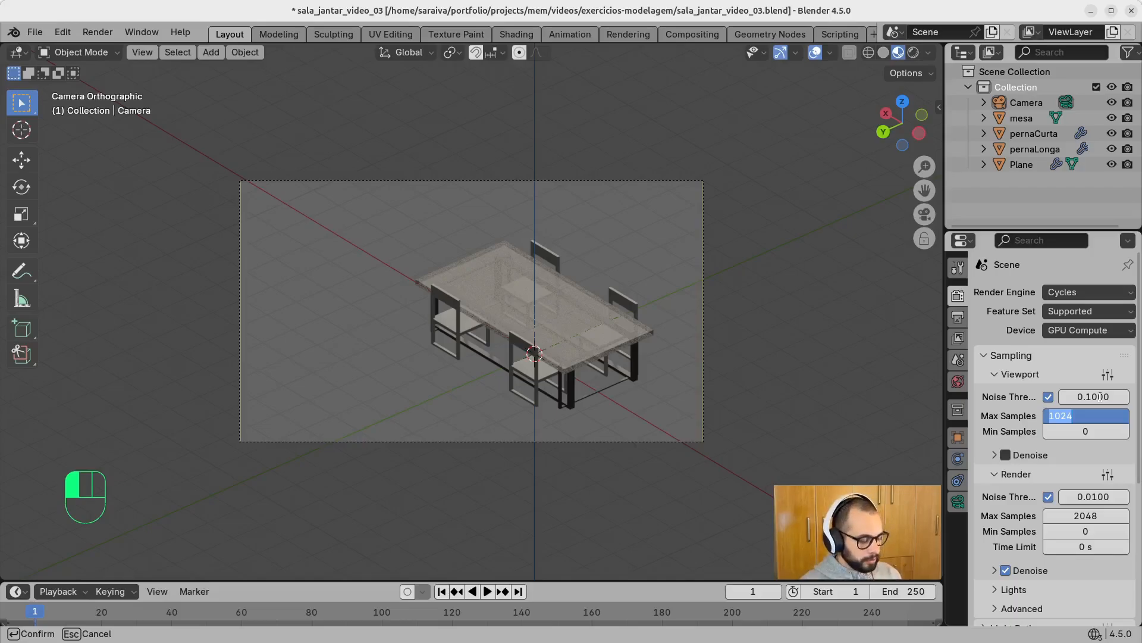
{"action": "type", "text": "512"}
{"action": "key", "text": "Return"}
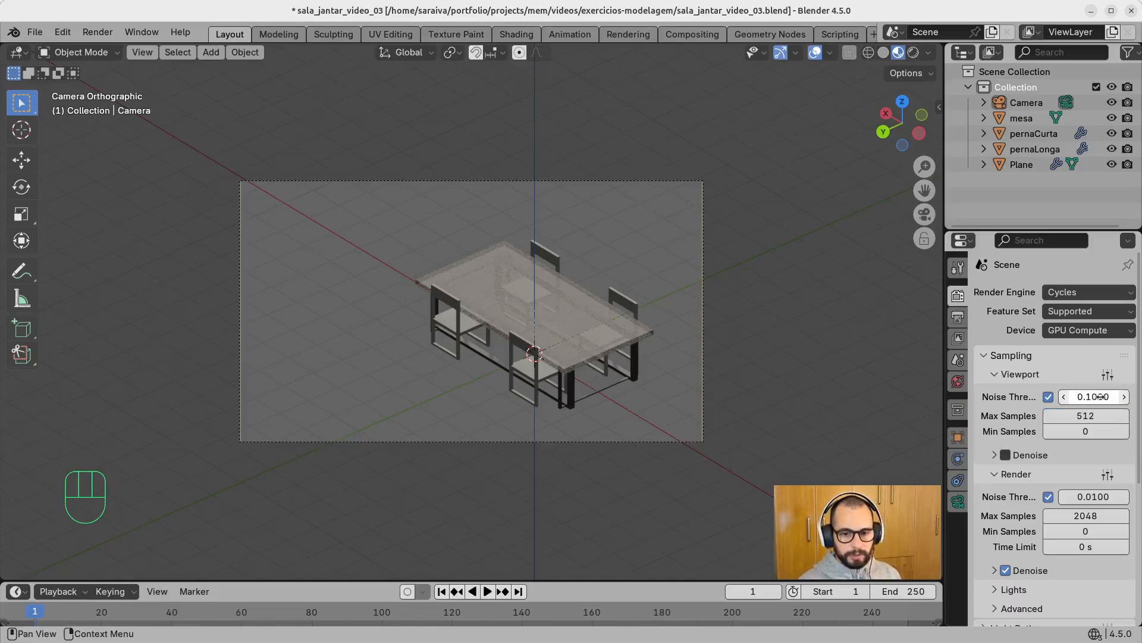
{"action": "key", "text": "Return"}
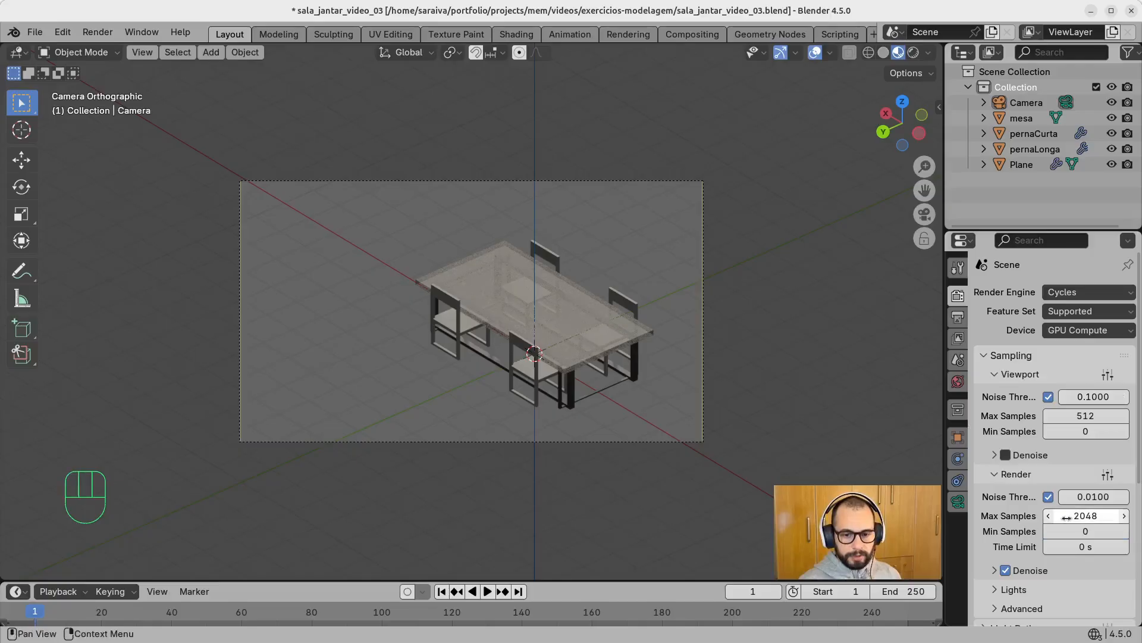
{"action": "left_click", "coordinate": [1068, 516]}
{"action": "type", "text": "5"}
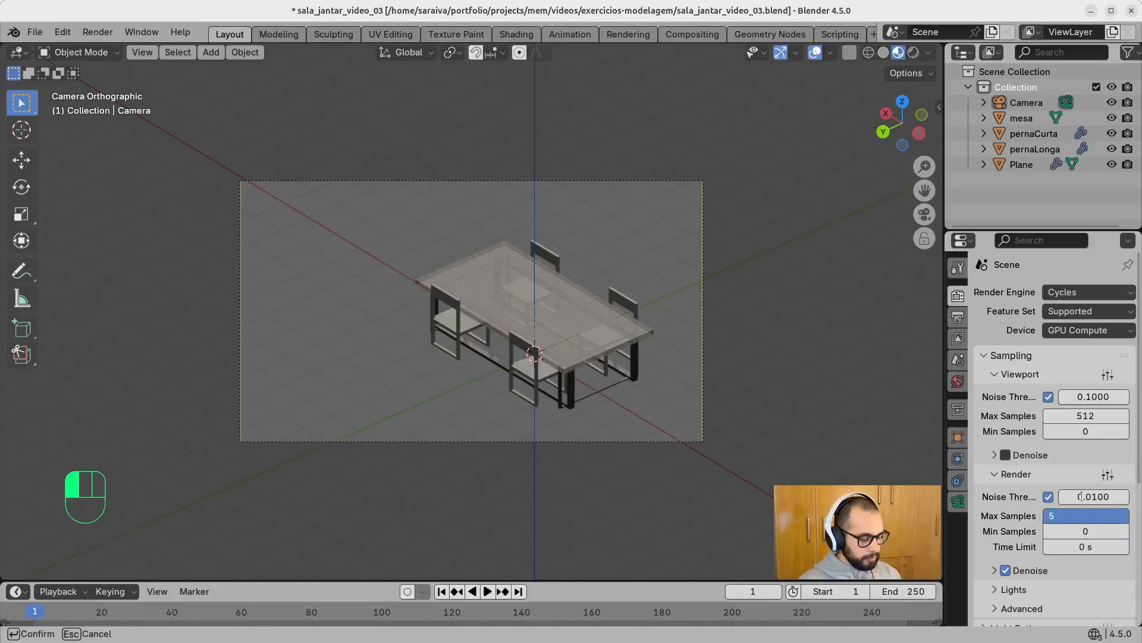
{"action": "type", "text": "12"}
{"action": "key", "text": "Return"}
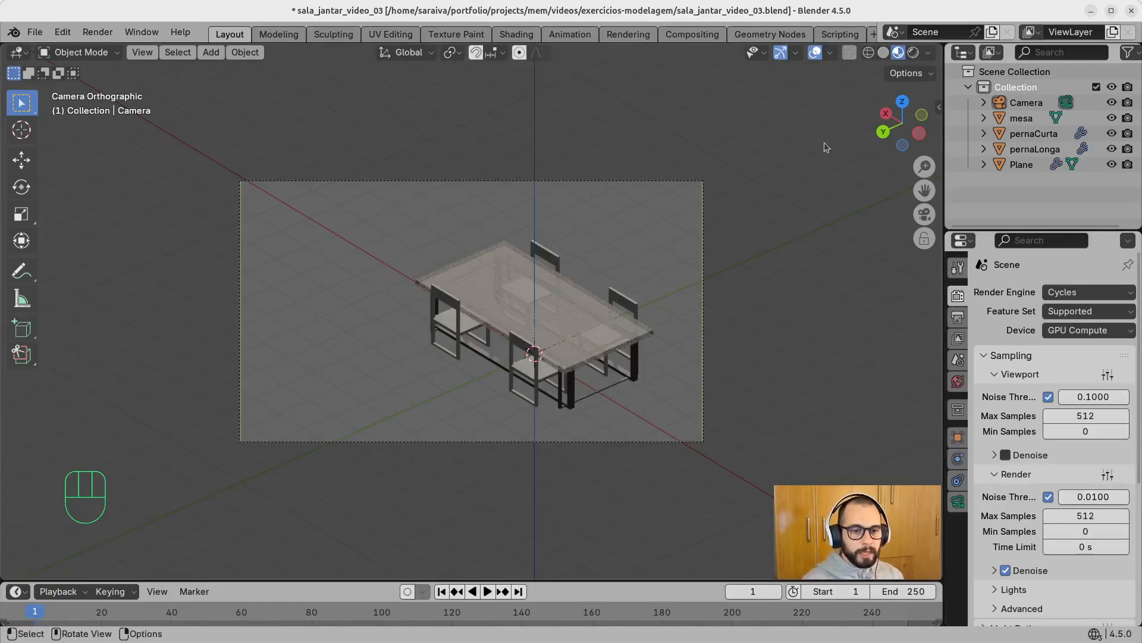
Step: Show the viewport in rendered shading and add a Sun light at the origin
{"action": "left_click", "coordinate": [915, 53]}
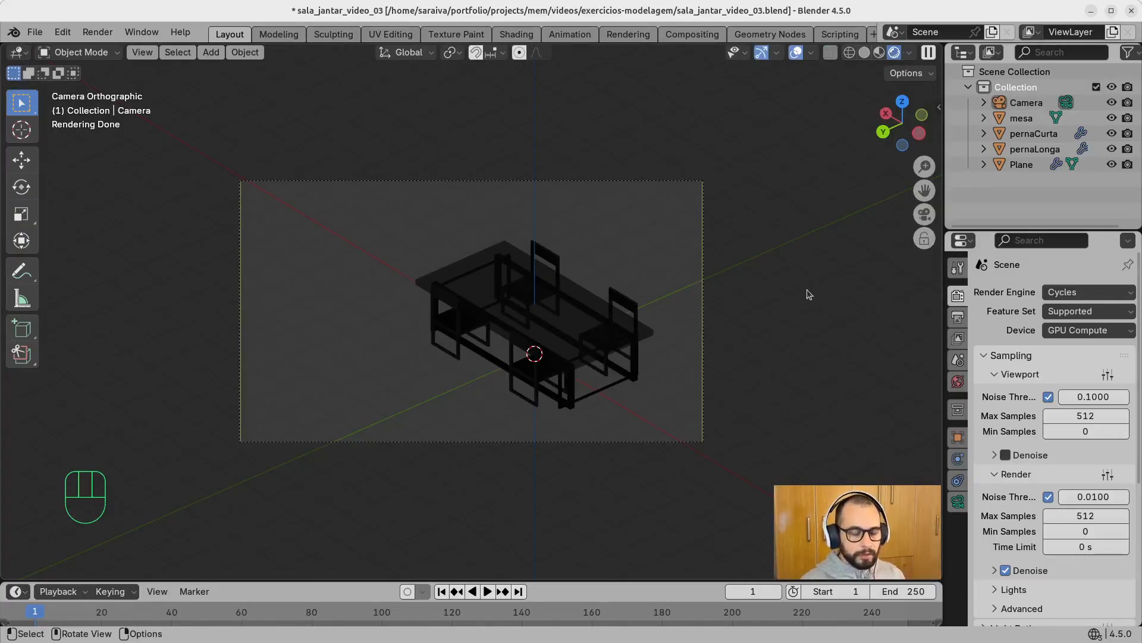
{"action": "key", "text": "shift+a"}
{"action": "mouse_move", "coordinate": [810, 286]}
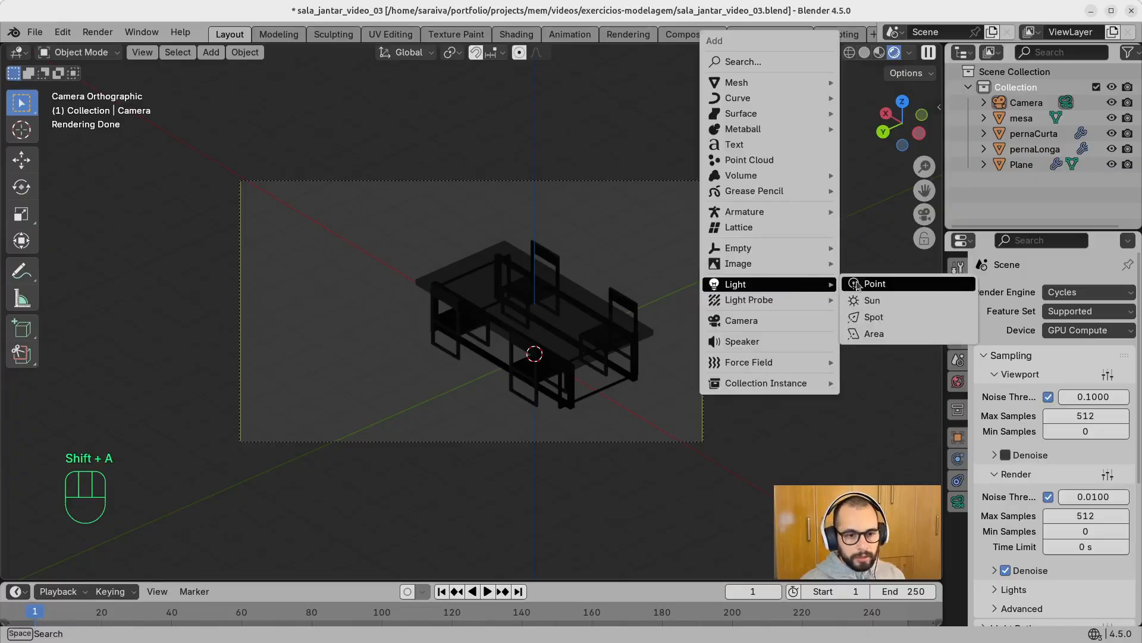
{"action": "left_click", "coordinate": [872, 299]}
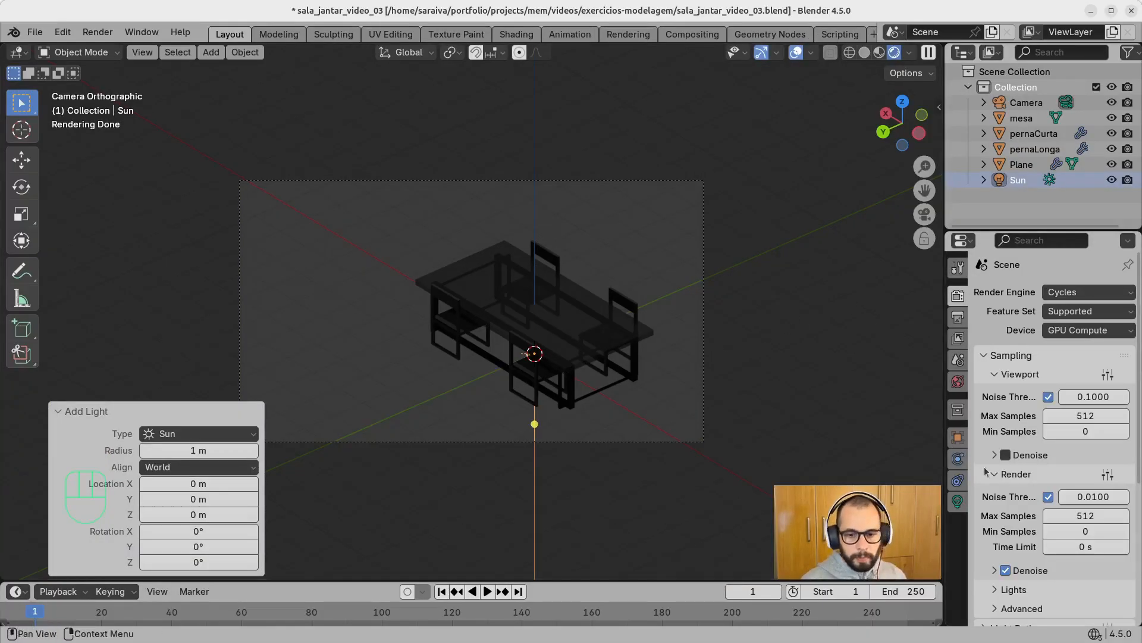
Step: Try a strength of 10 on the Sun light and raise it to 20
{"action": "left_click", "coordinate": [1016, 182]}
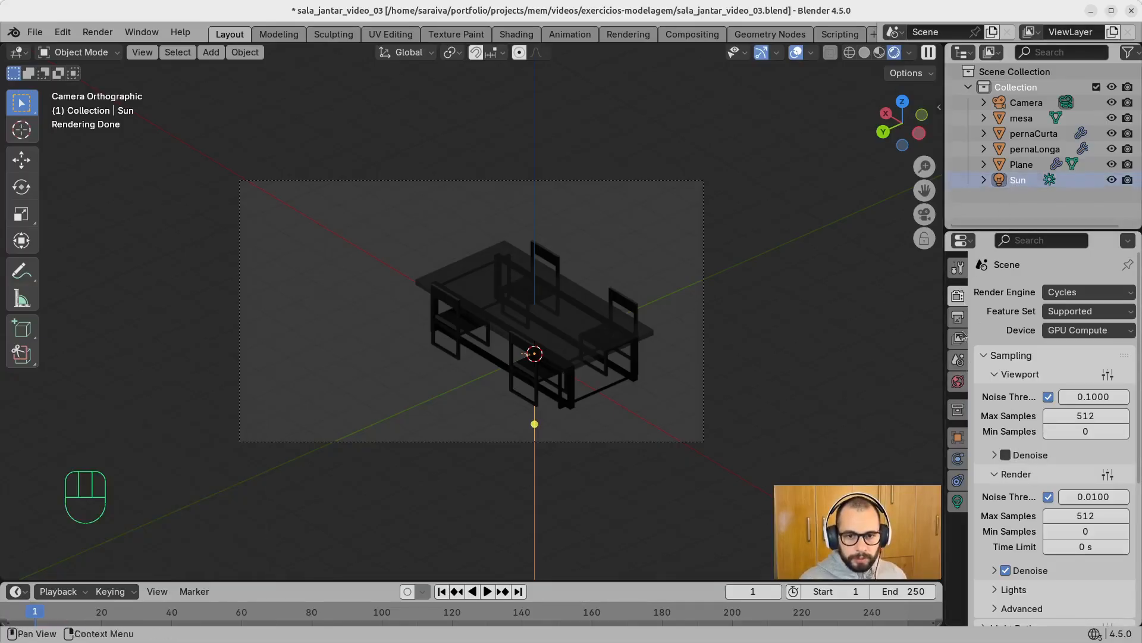
{"action": "left_click", "coordinate": [958, 500]}
{"action": "left_click", "coordinate": [1072, 420]}
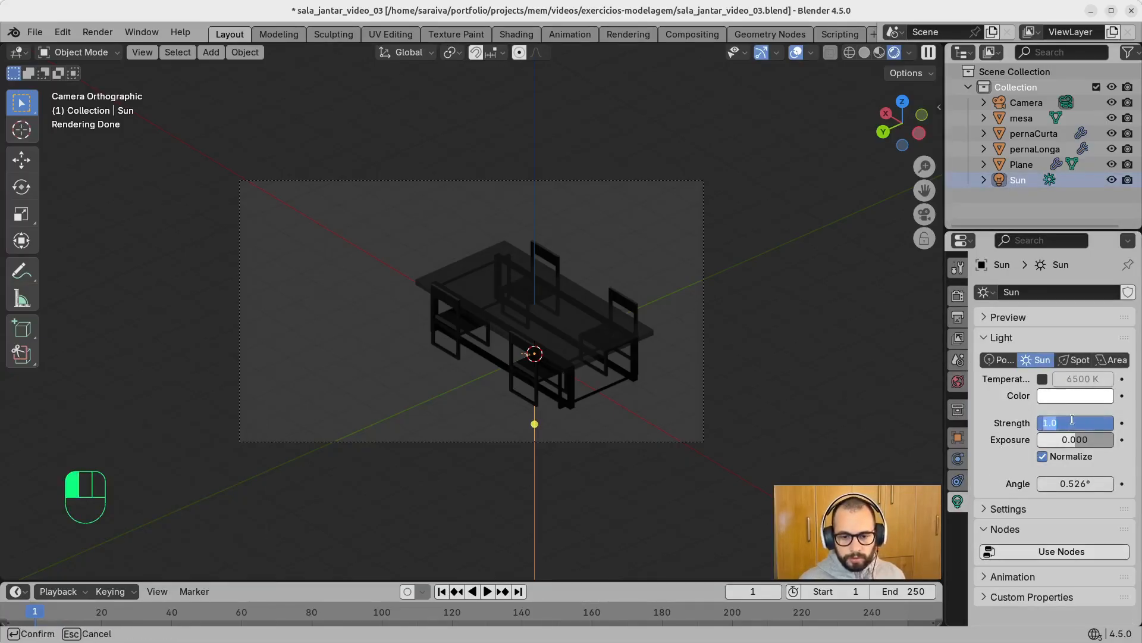
{"action": "type", "text": "1"}
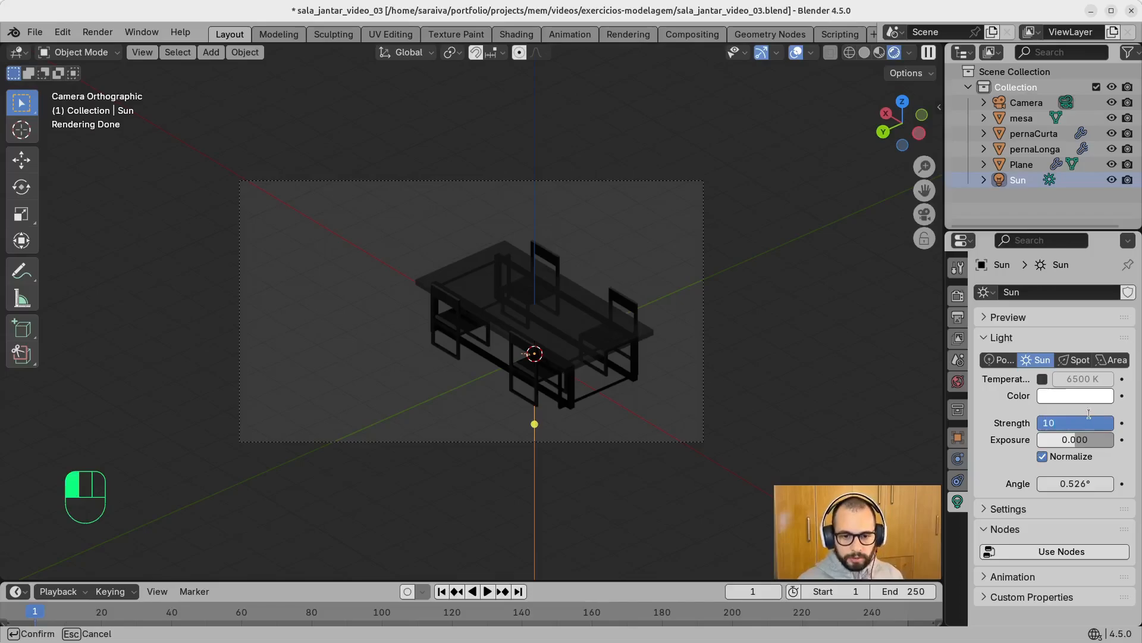
{"action": "left_click", "coordinate": [1089, 415]}
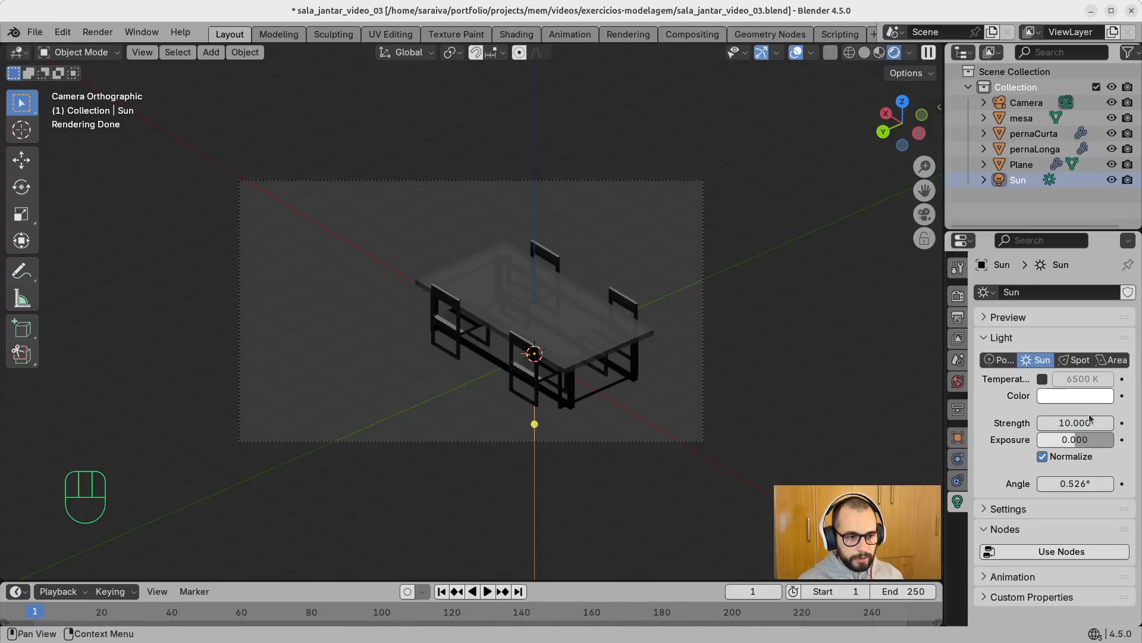
{"action": "left_click", "coordinate": [1083, 416]}
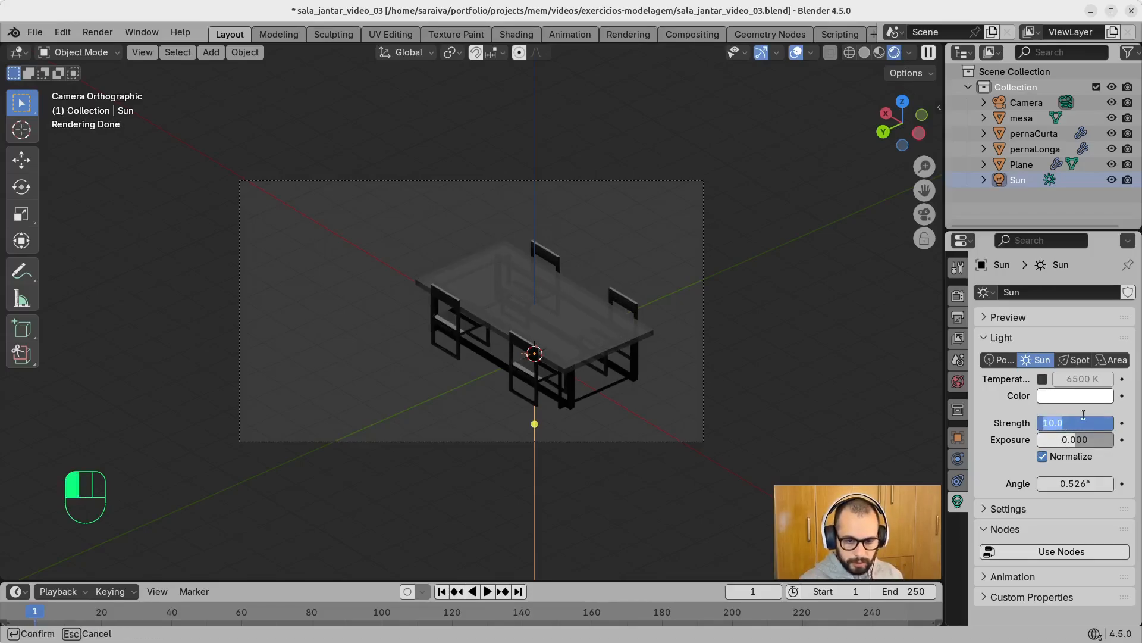
{"action": "type", "text": "2"}
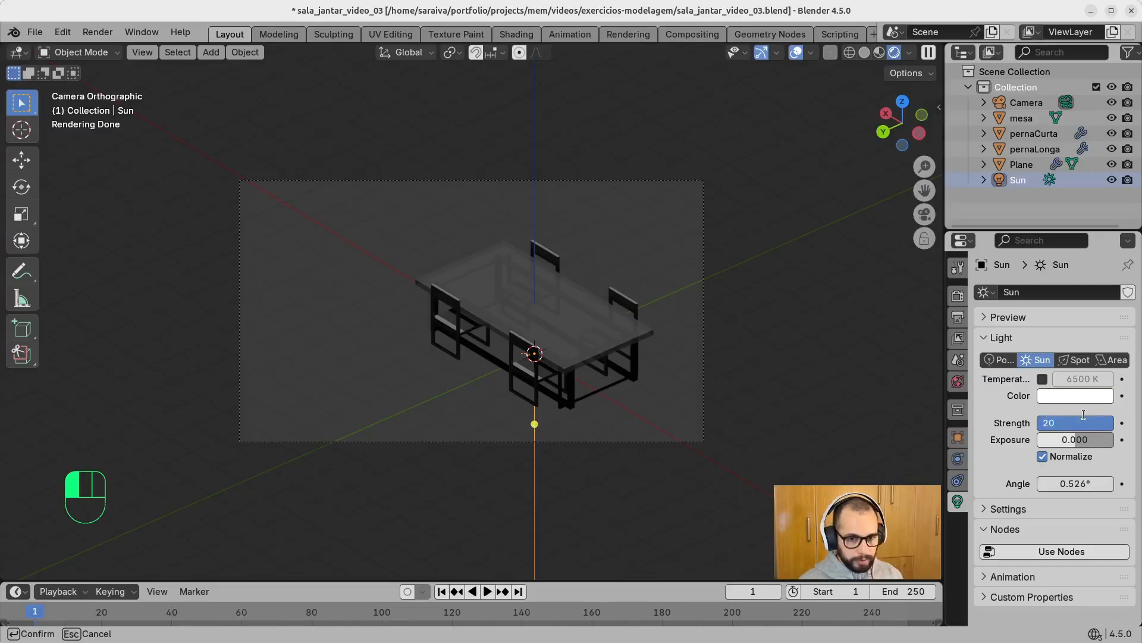
{"action": "type", "text": "0"}
{"action": "left_click", "coordinate": [1083, 415]}
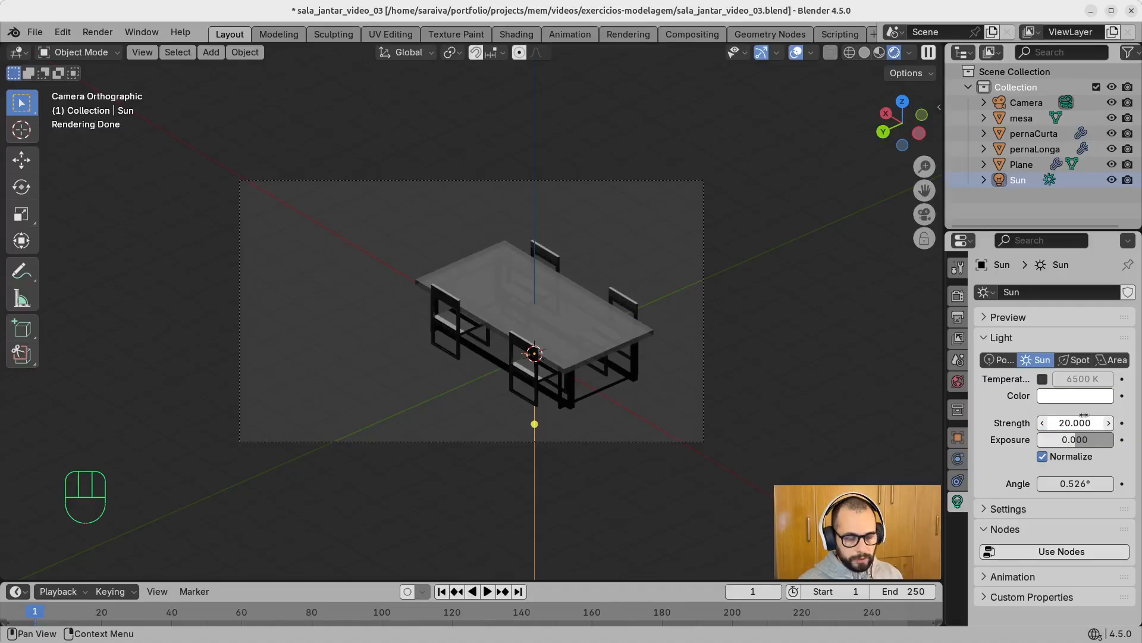
Step: Try a lower Sun exposure of about -0.77, reset it to 0, and set the Sun's angle to about 6.23°
{"action": "mouse_move", "coordinate": [1077, 442]}
{"action": "left_mouse_down"}
{"action": "mouse_move", "coordinate": [1089, 443]}
{"action": "mouse_move", "coordinate": [1079, 444]}
{"action": "left_mouse_up"}
{"action": "left_click", "coordinate": [1080, 444]}
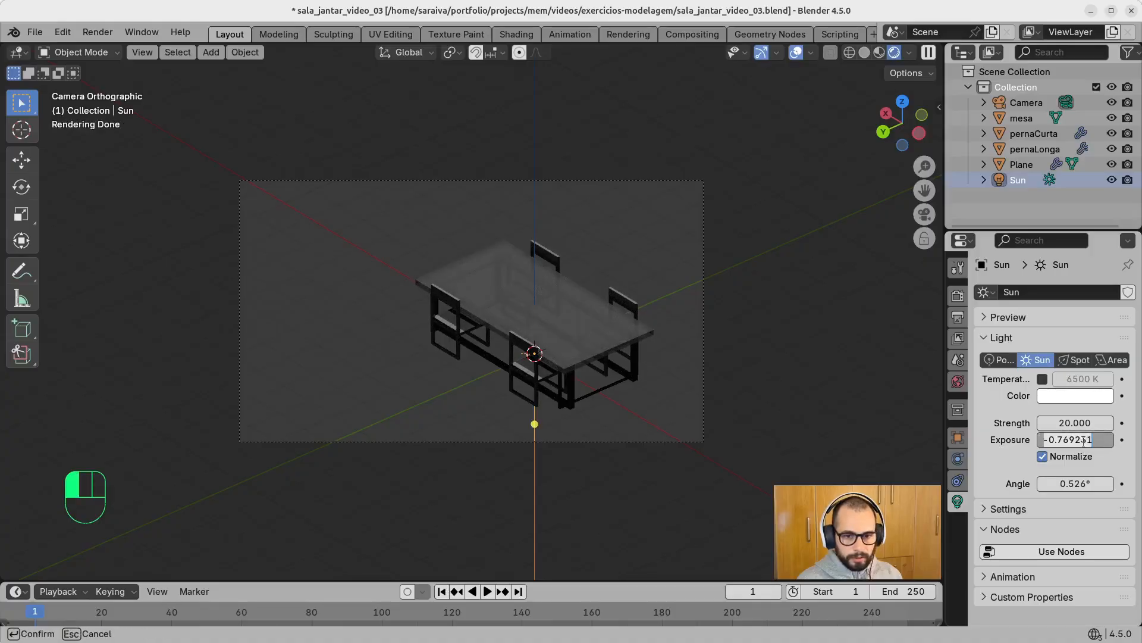
{"action": "type", "text": "0"}
{"action": "key", "text": "Return"}
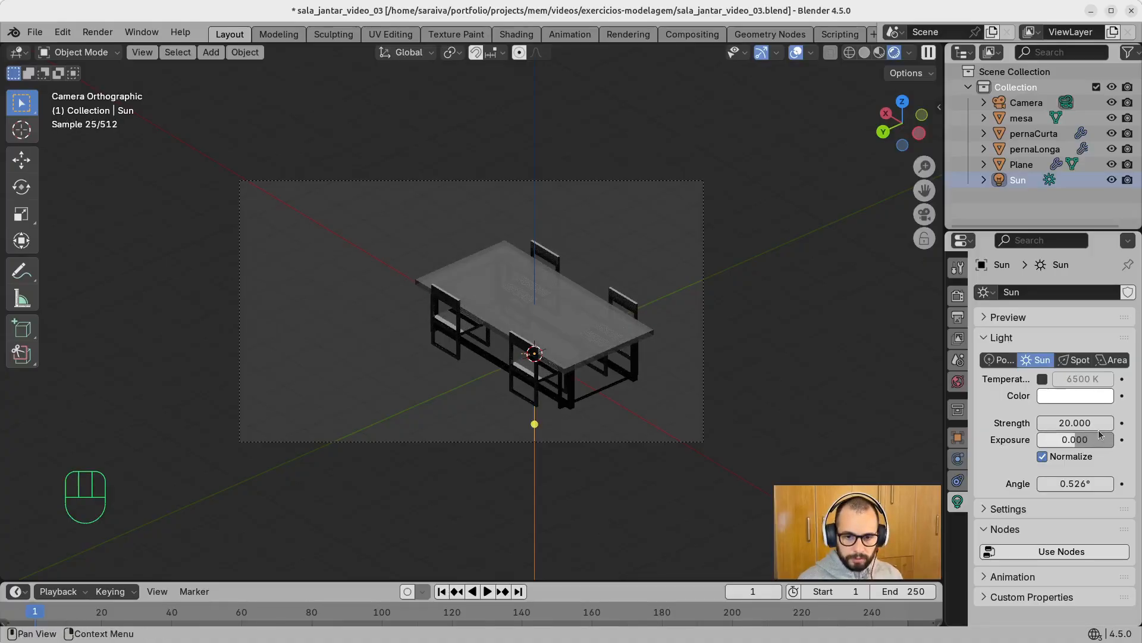
{"action": "mouse_move", "coordinate": [1071, 483]}
{"action": "left_mouse_down"}
{"action": "mouse_move", "coordinate": [1095, 490]}
{"action": "mouse_move", "coordinate": [1067, 492]}
{"action": "mouse_move", "coordinate": [1089, 485]}
{"action": "left_mouse_up"}
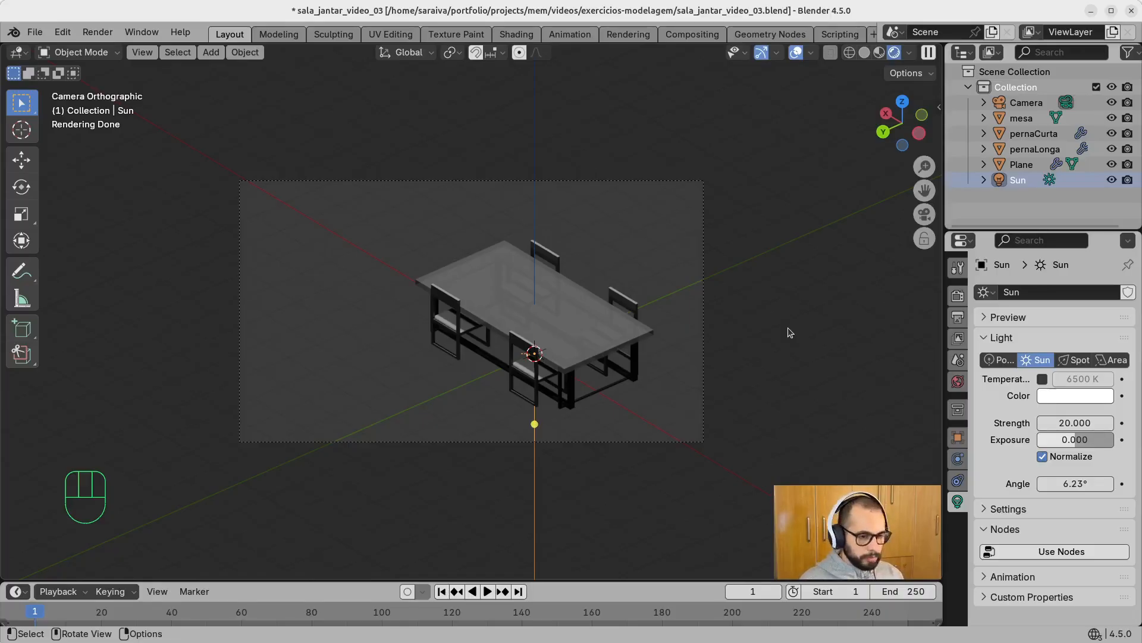
Step: Add a plane at the origin beneath the table and rotate it about 47.9° around the global Z axis
{"action": "key", "text": "shift"}
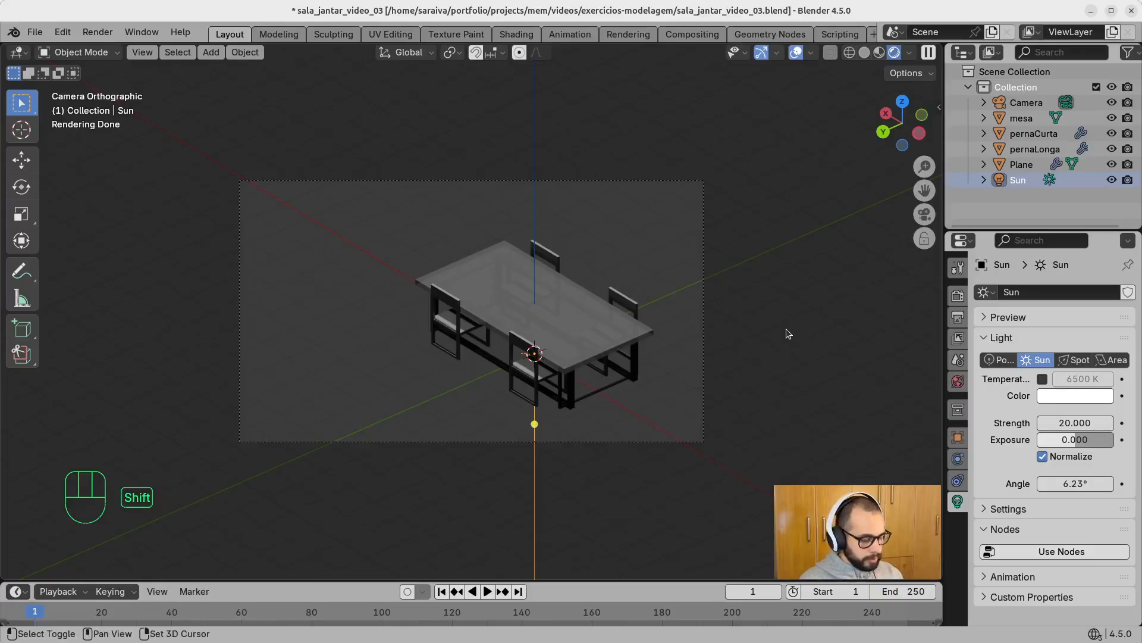
{"action": "key", "text": "shift+a"}
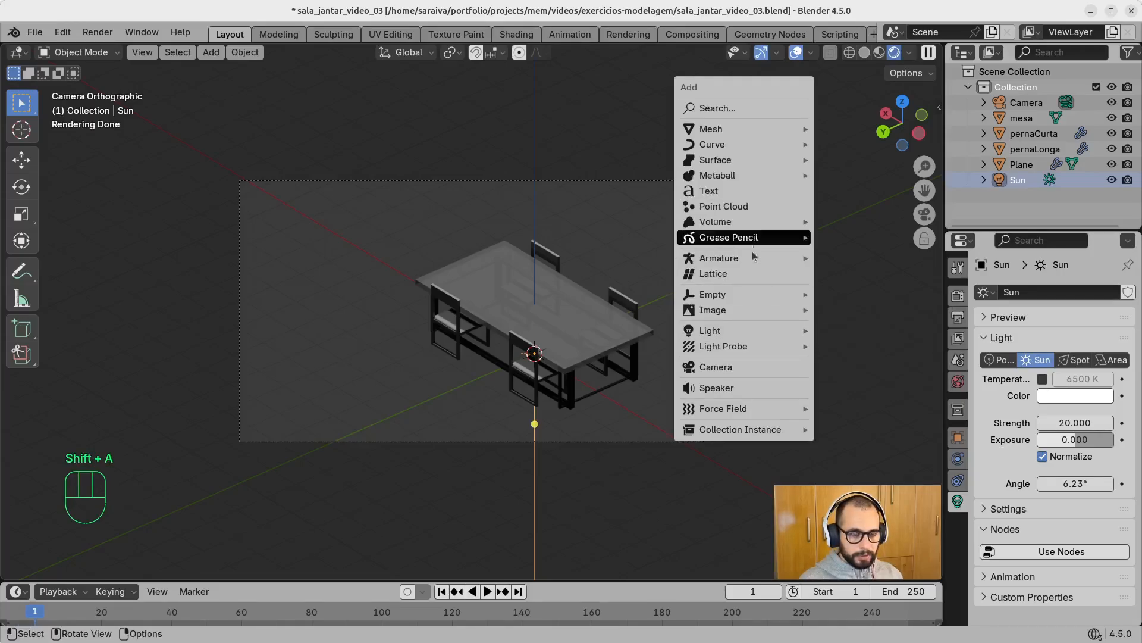
{"action": "left_click", "coordinate": [754, 110]}
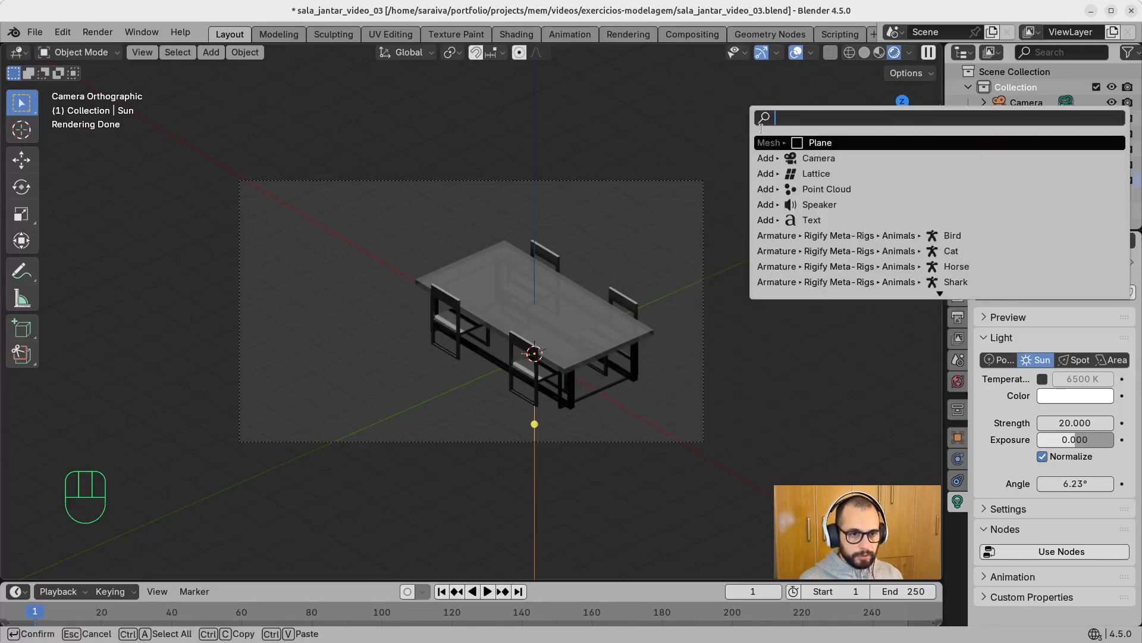
{"action": "left_click", "coordinate": [820, 144]}
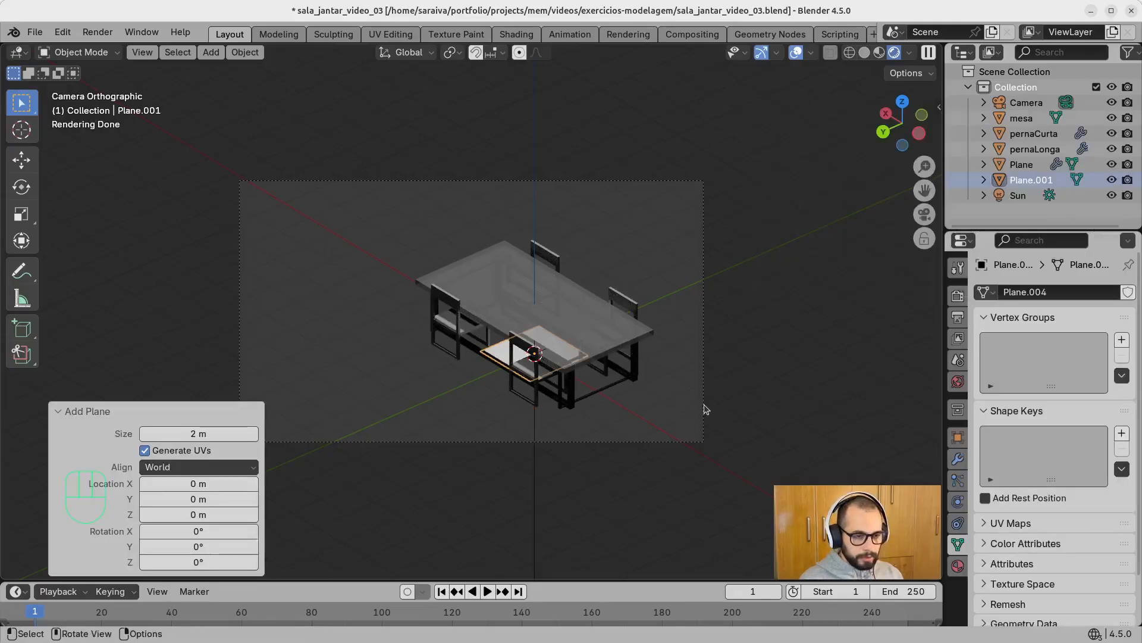
{"action": "key", "text": "r"}
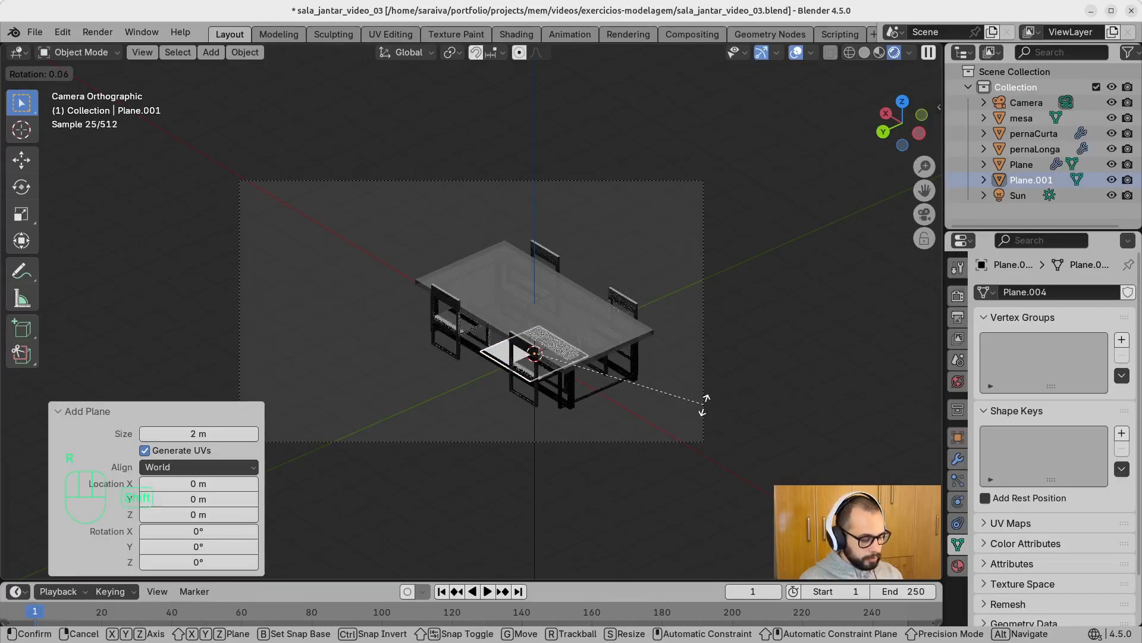
{"action": "key", "text": "shift+z"}
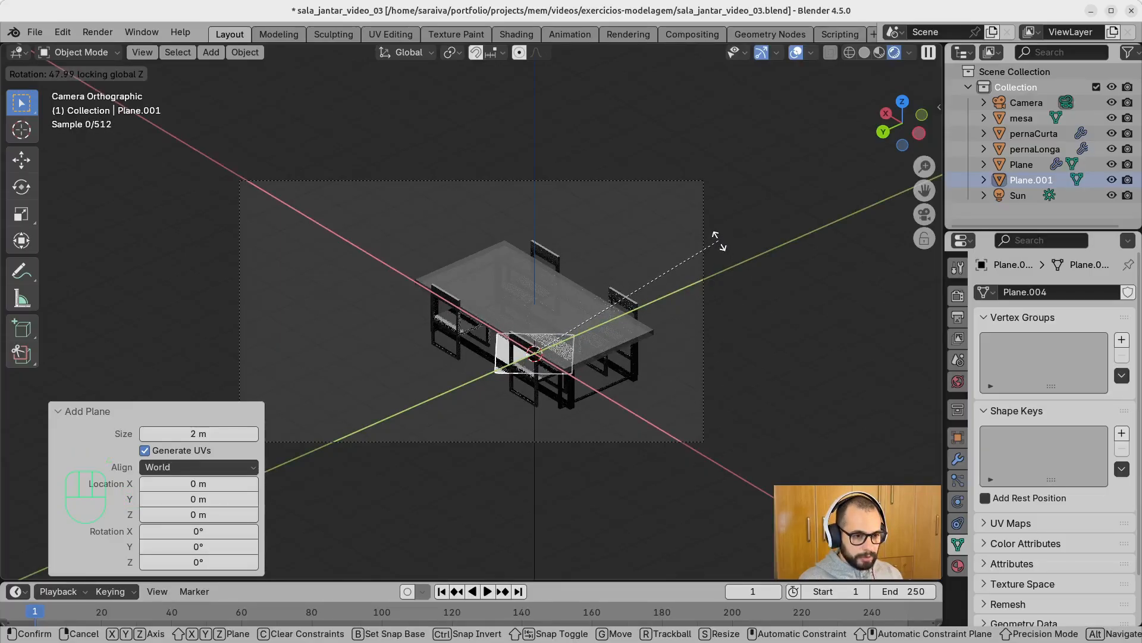
{"action": "left_click", "coordinate": [721, 241]}
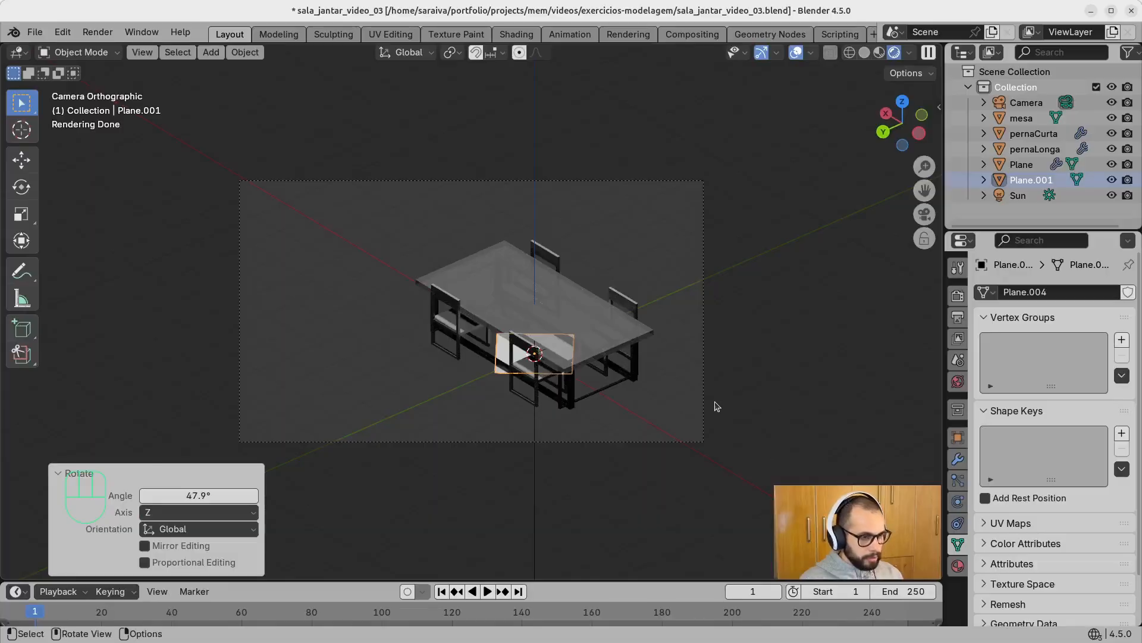
Step: Scale the new plane up in several passes, the last by about 1.035, so it covers the whole camera frame as a floor
{"action": "key", "text": "s"}
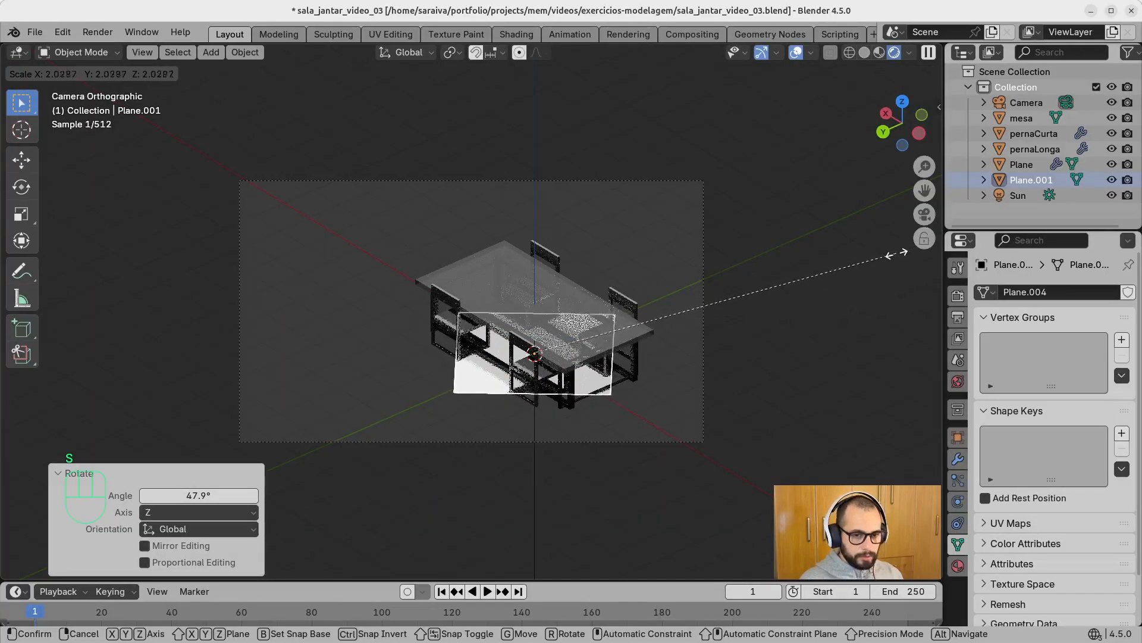
{"action": "left_click", "coordinate": [892, 256]}
{"action": "key", "text": "s"}
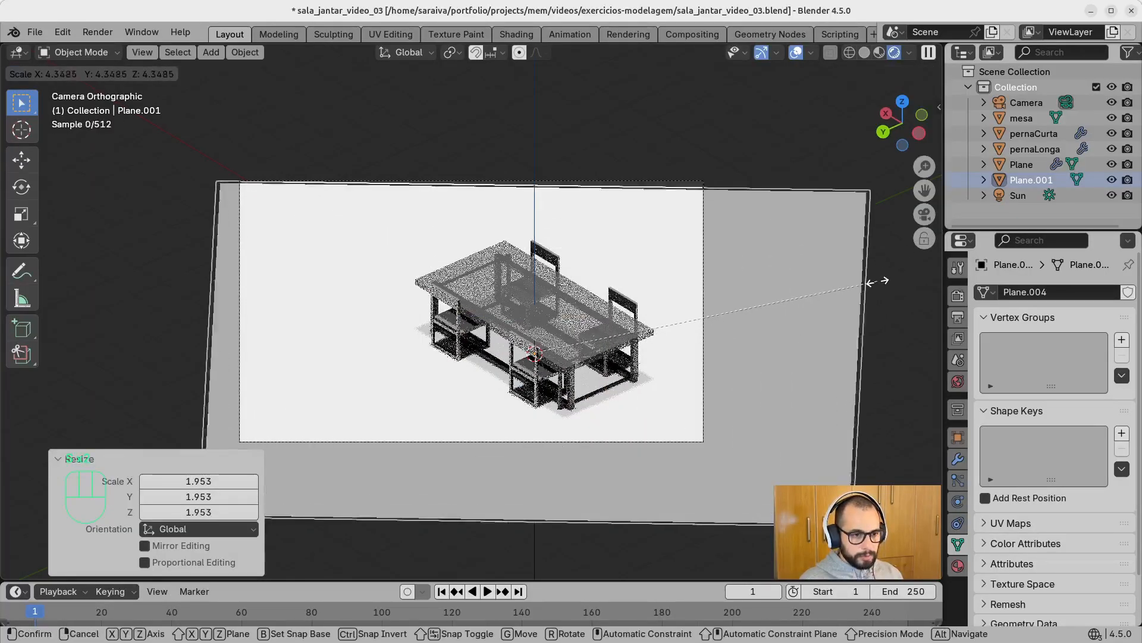
{"action": "right_click", "coordinate": [886, 281]}
{"action": "left_click", "coordinate": [734, 332]}
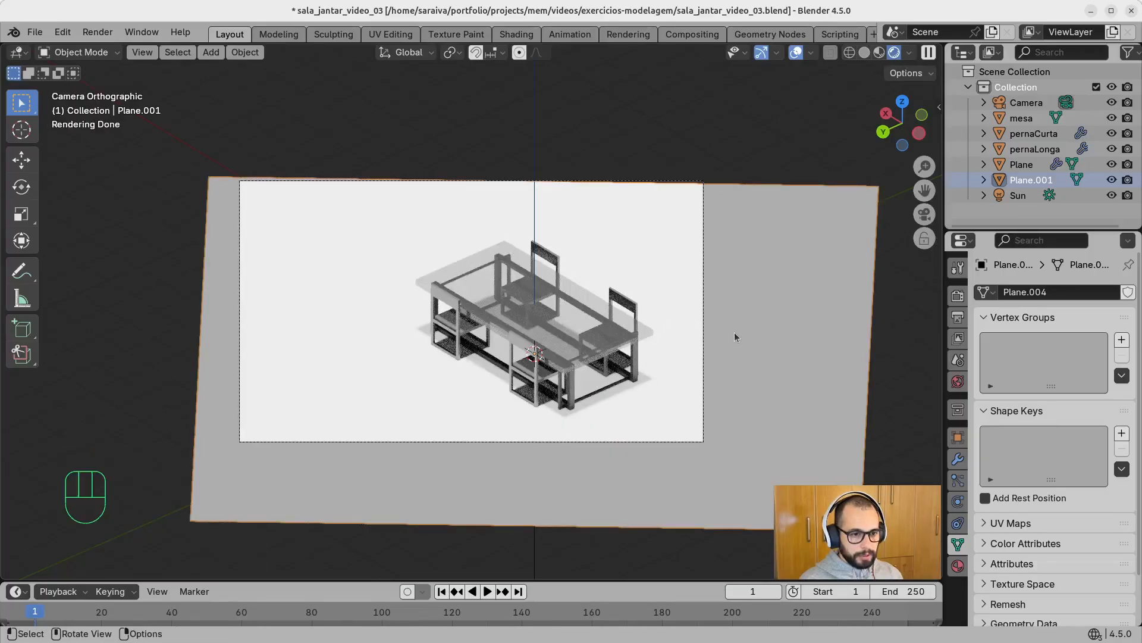
{"action": "key", "text": "s"}
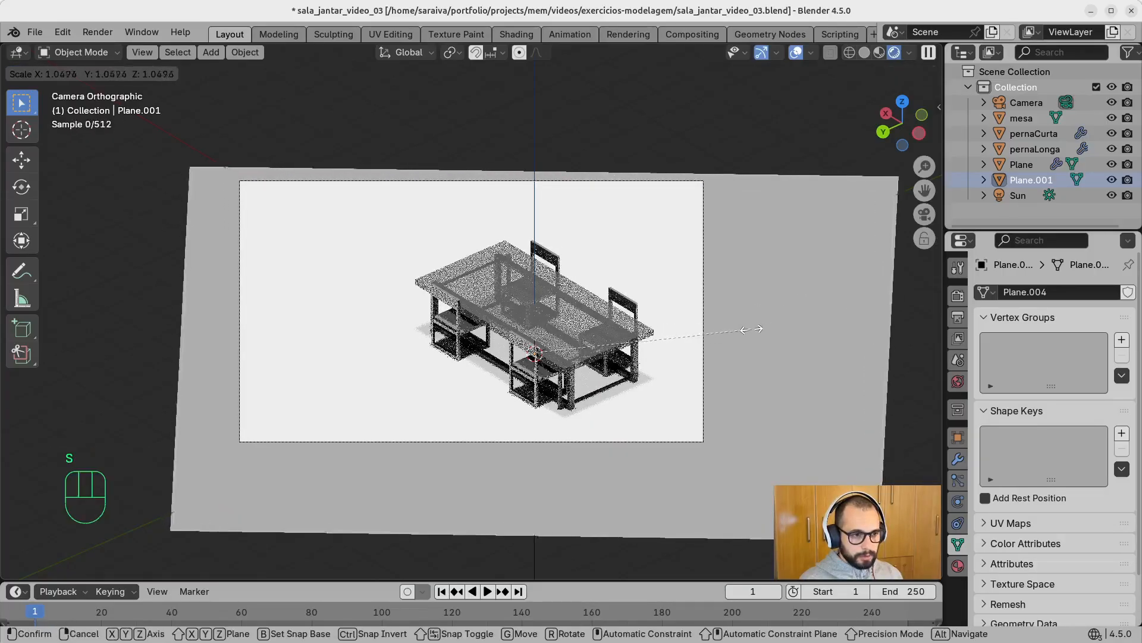
{"action": "left_click", "coordinate": [749, 332]}
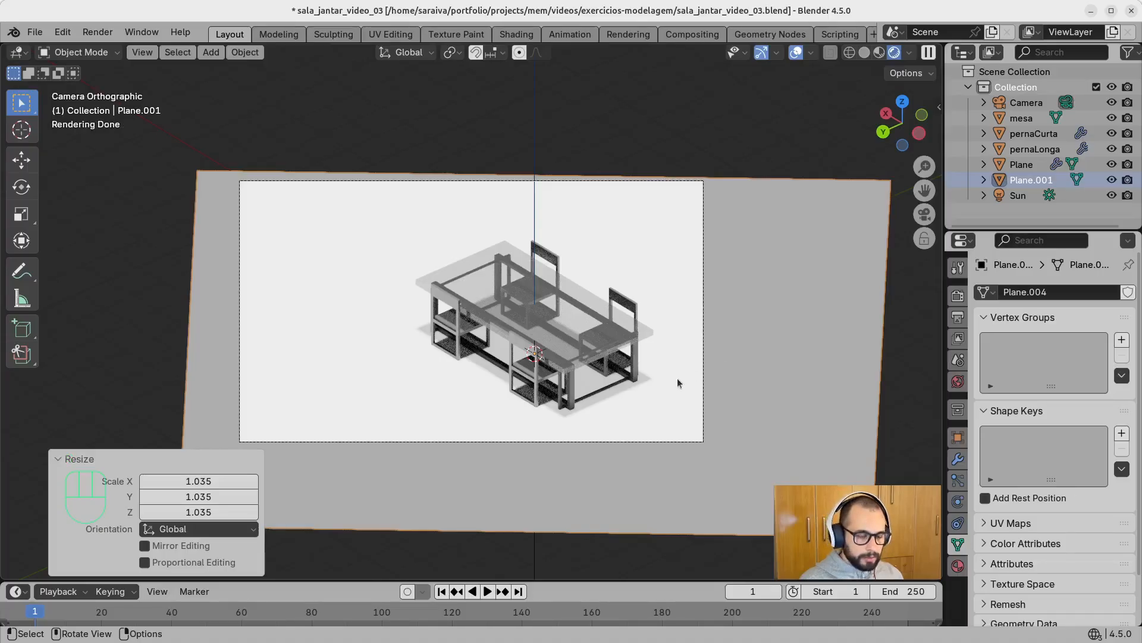
{"action": "left_click", "coordinate": [767, 347]}
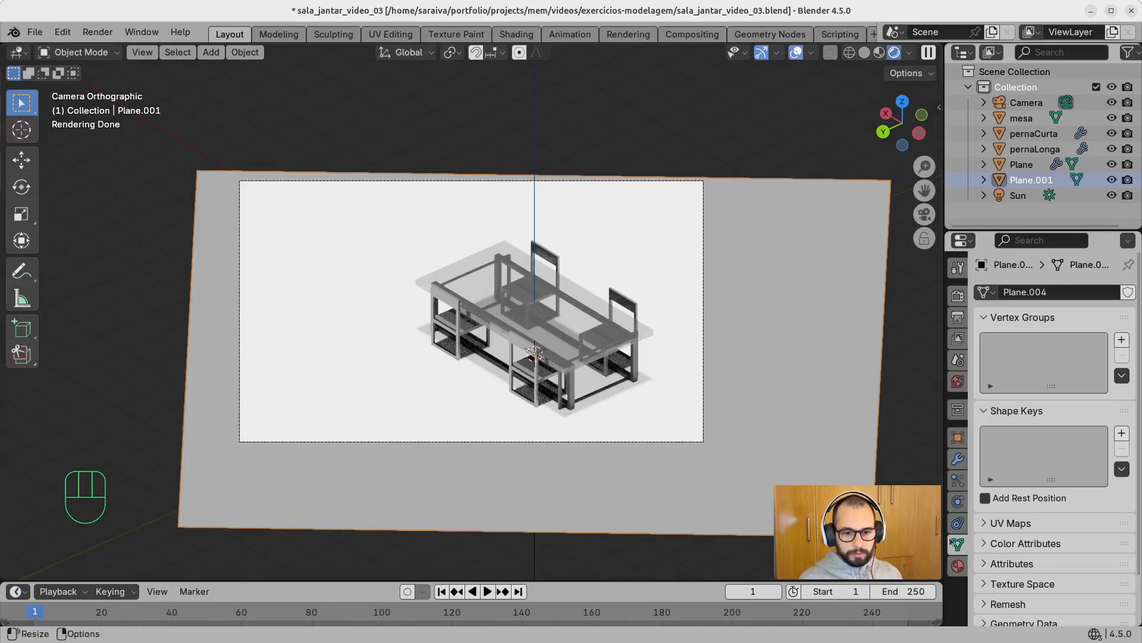
Step: Create a new material on the floor plane and name it fundo
{"action": "left_click", "coordinate": [958, 566]}
{"action": "left_click", "coordinate": [1058, 359]}
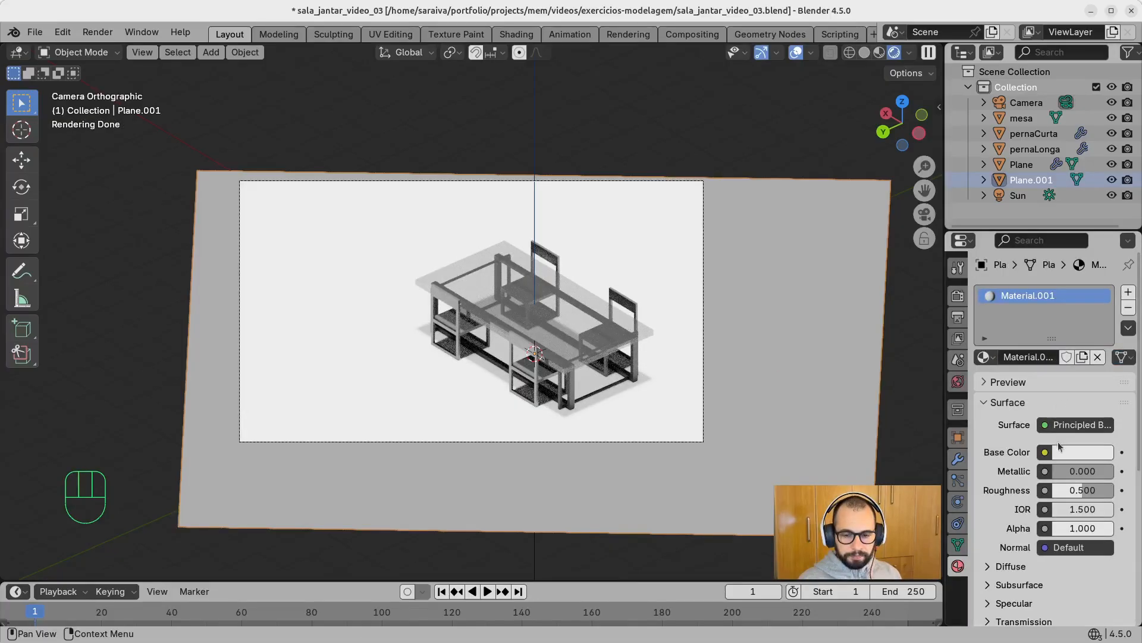
{"action": "double_click", "coordinate": [1048, 296]}
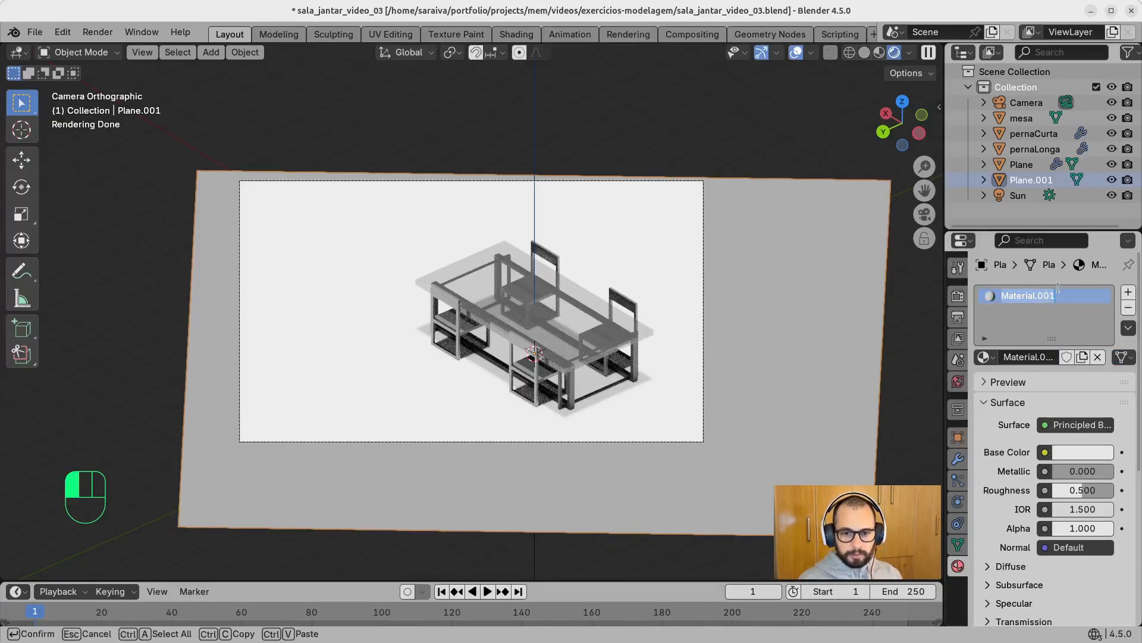
{"action": "key", "text": "BackSpace"}
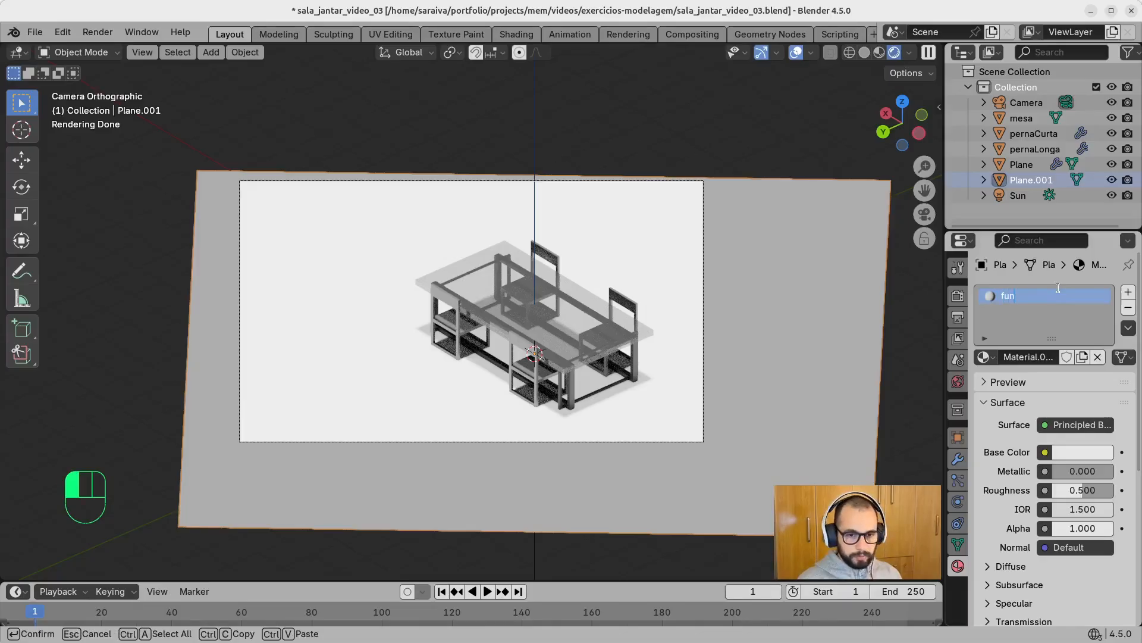
{"action": "type", "text": "fundo"}
{"action": "key", "text": "Return"}
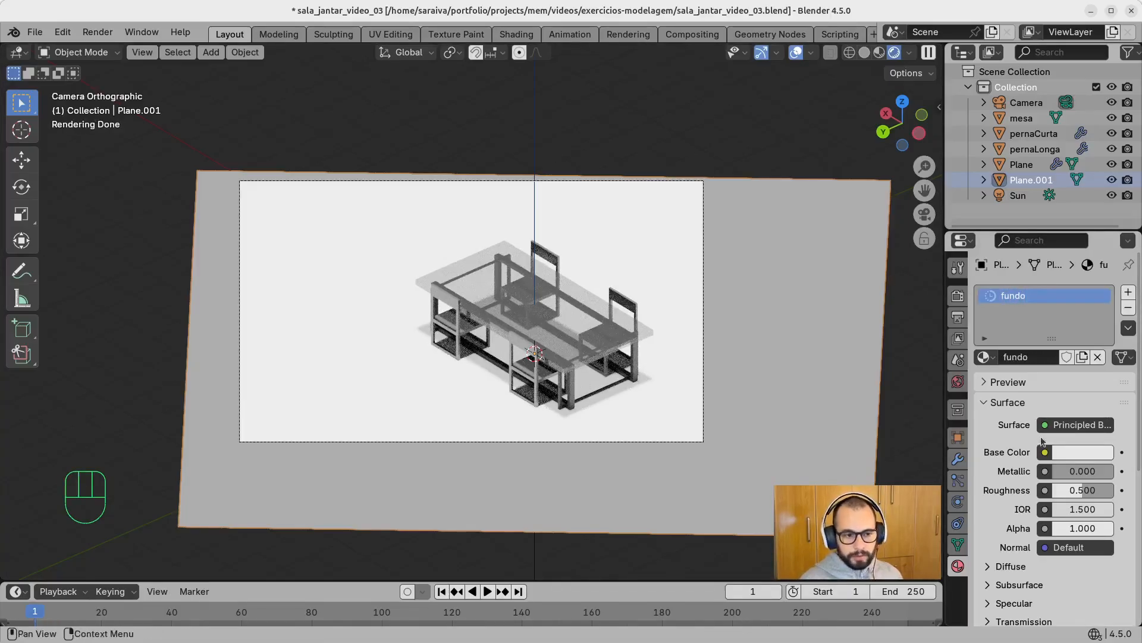
Step: Set the fundo material's base color to a dark saturated orange, about #B84511
{"action": "left_click", "coordinate": [1074, 457]}
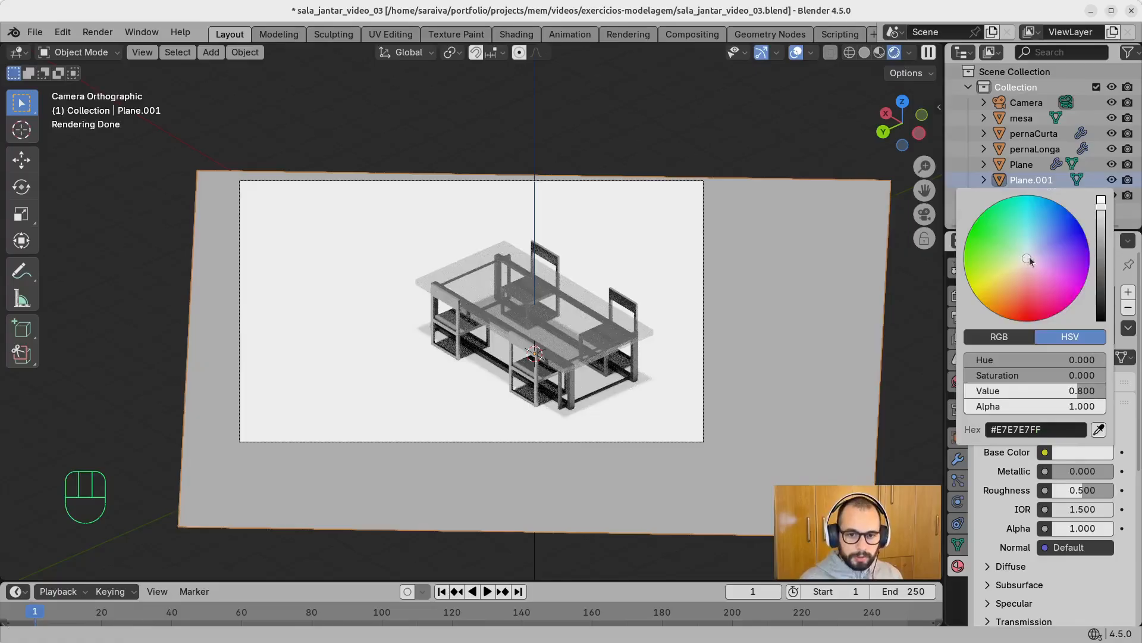
{"action": "left_click_drag", "start_coordinate": [1023, 262], "coordinate": [999, 304]}
{"action": "mouse_move", "coordinate": [1101, 223]}
{"action": "left_mouse_down"}
{"action": "mouse_move", "coordinate": [1102, 255]}
{"action": "mouse_move", "coordinate": [1096, 232]}
{"action": "left_mouse_up"}
{"action": "left_click_drag", "start_coordinate": [994, 295], "coordinate": [1003, 314]}
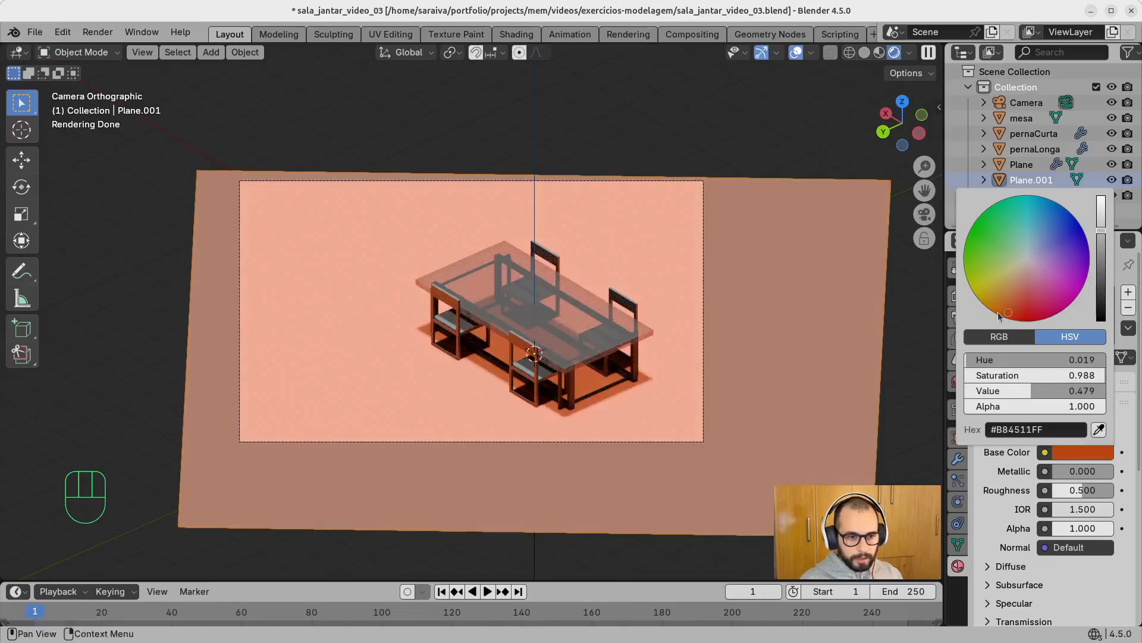